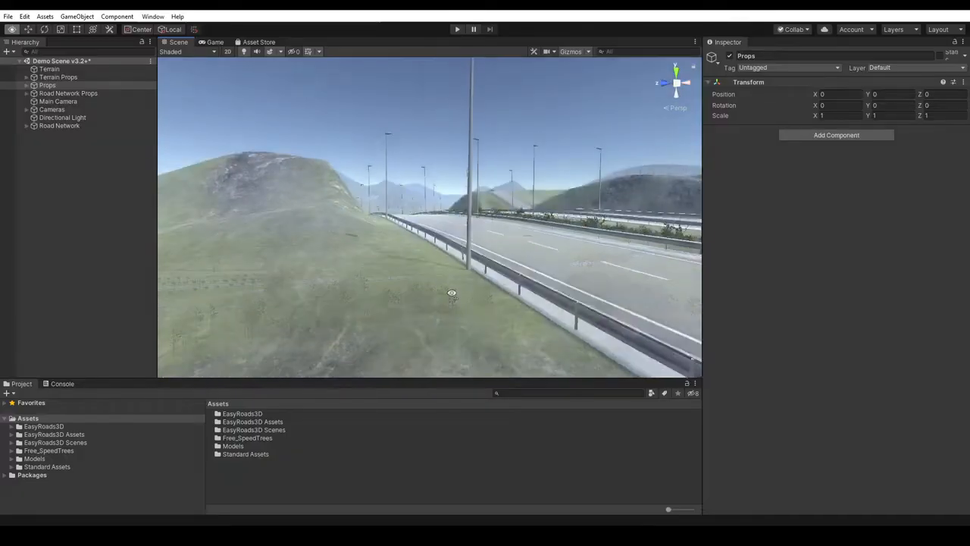
- Examine the demo scene's motorways, winding mountain road and roundabout from several viewpoints
right_click_drag(447, 297, 452, 294)
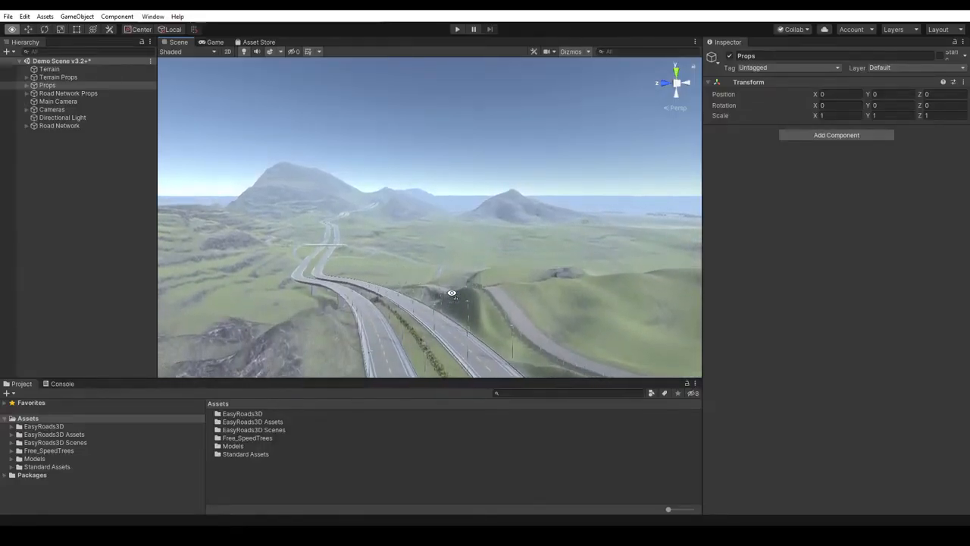
right_click_drag(452, 300, 449, 357)
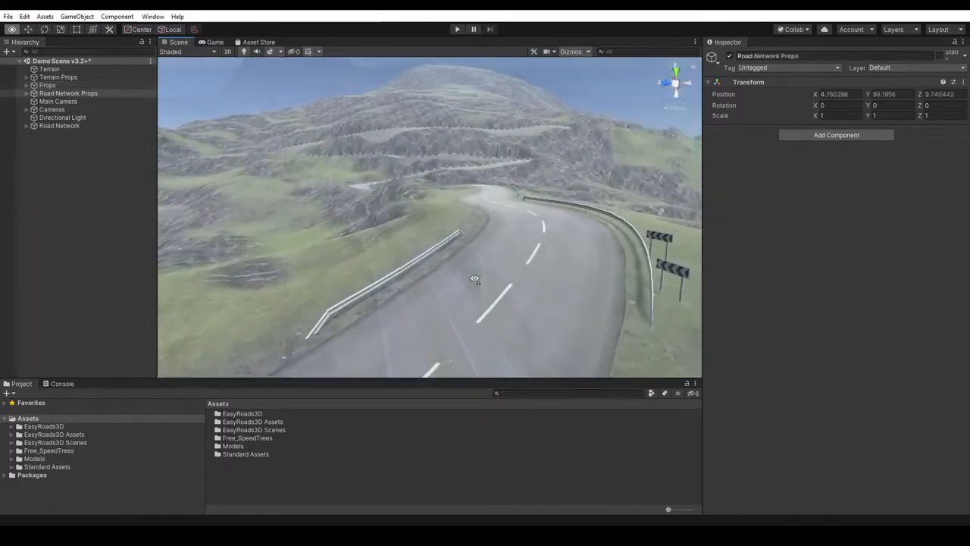
right_click_drag(476, 281, 475, 279)
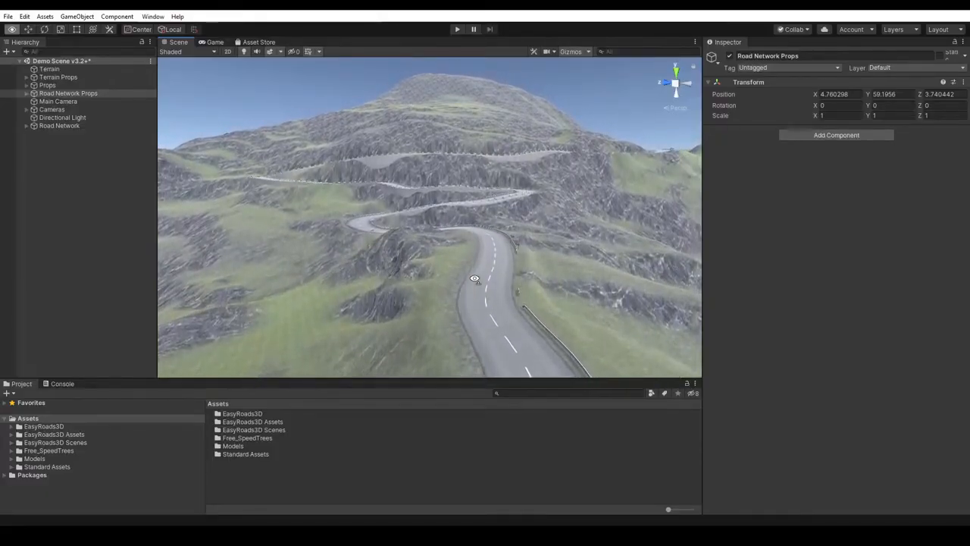
right_click_drag(474, 278, 474, 278)
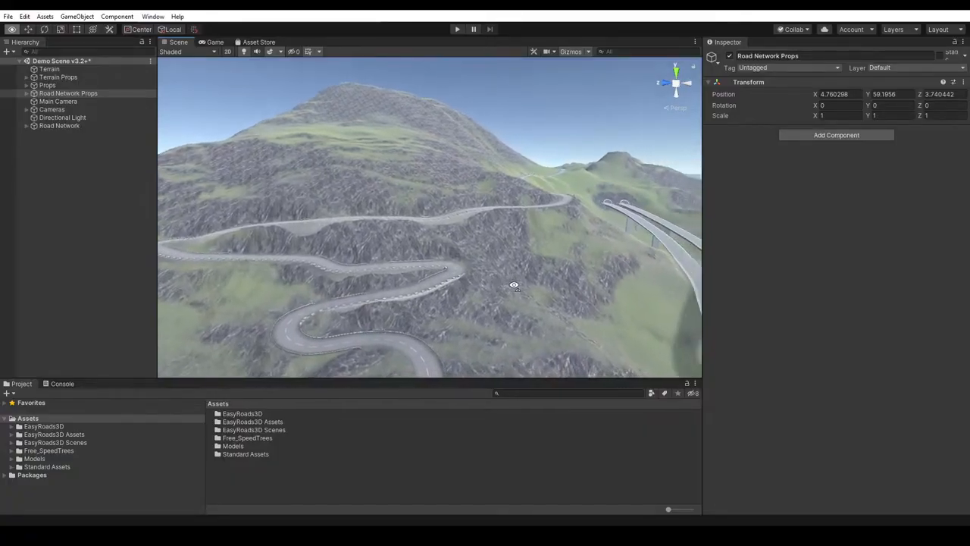
right_click_drag(522, 285, 480, 331)
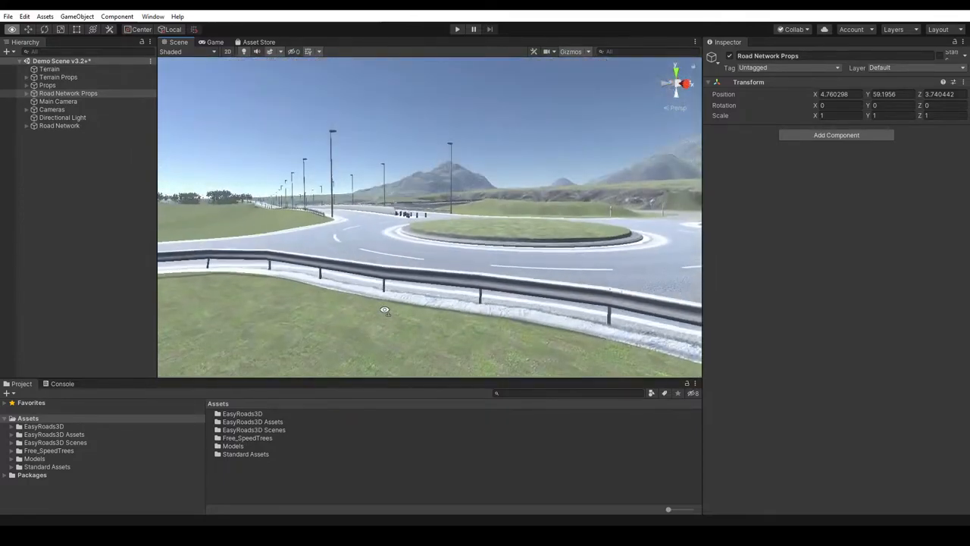
right_click_drag(385, 311, 375, 352)
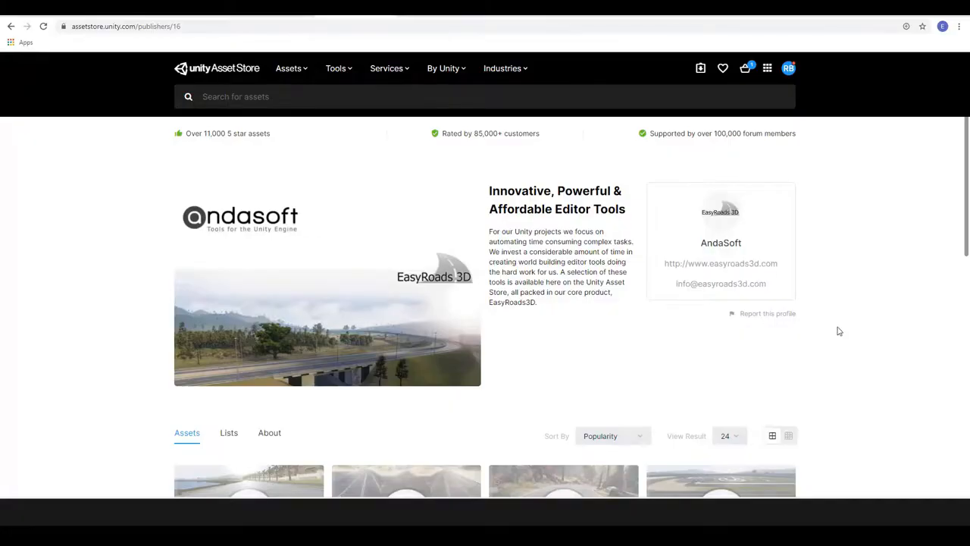
- On AndaSoft's publisher page in the Unity Asset Store, open the EasyRoads3D Pro v3 product page and look it over
scroll(631, 311, "down", 1)
scroll(629, 321, "down", 1)
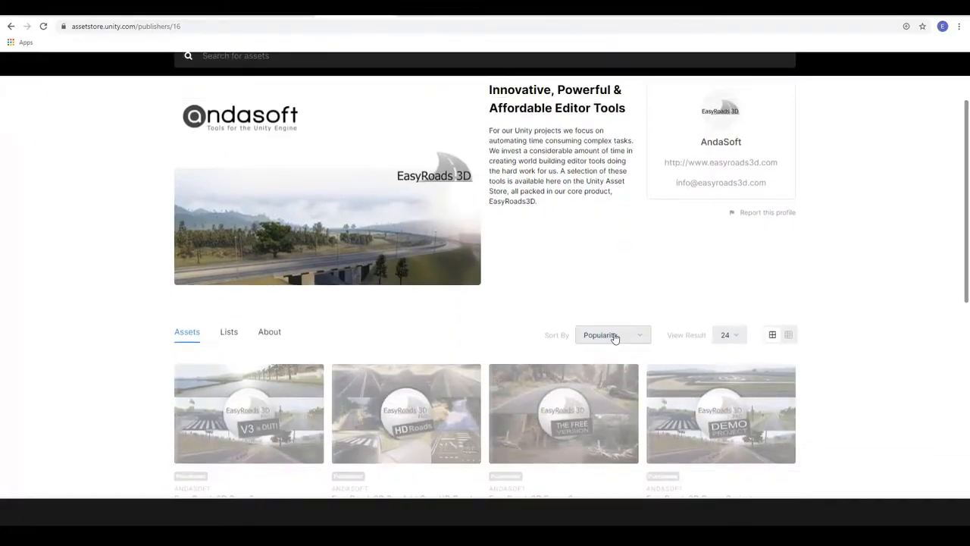
left_click(236, 409)
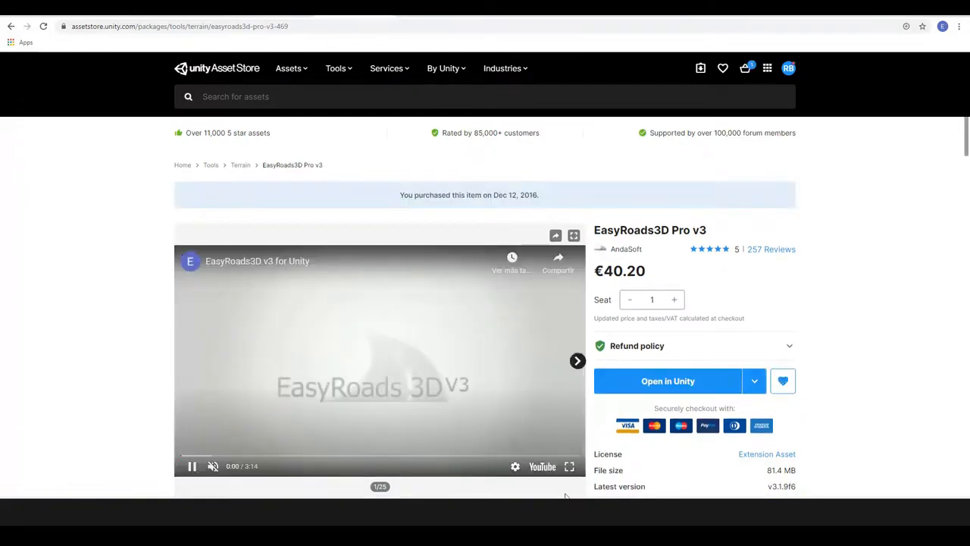
scroll(961, 92, "down", 2)
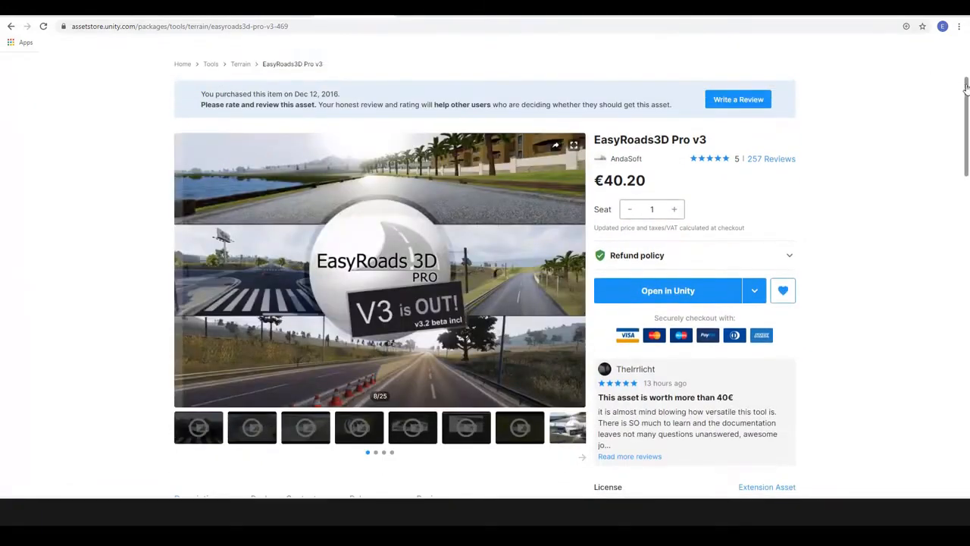
scroll(959, 91, "up", 1)
scroll(966, 97, "down", 1)
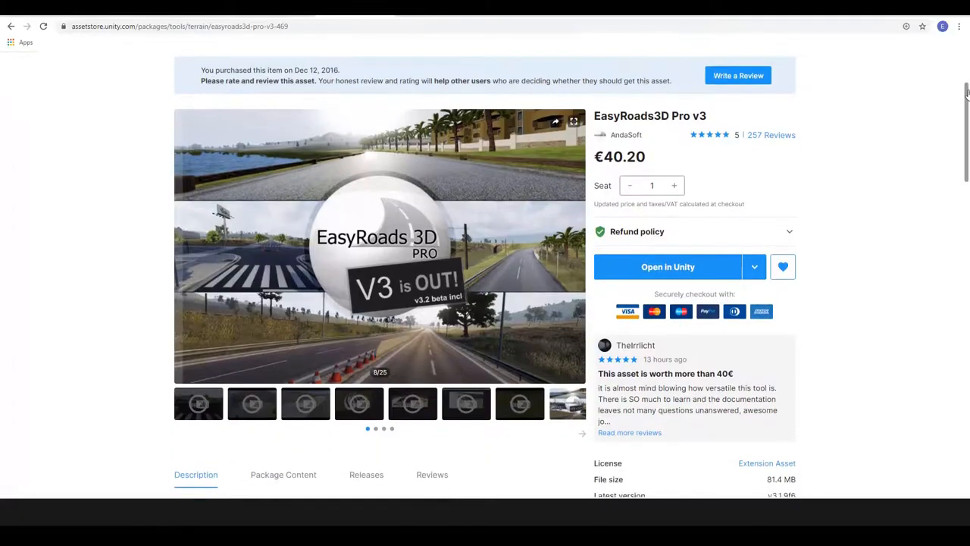
mouse_move(966, 94)
left_mouse_down()
mouse_move(947, 230)
mouse_move(964, 86)
left_mouse_up()
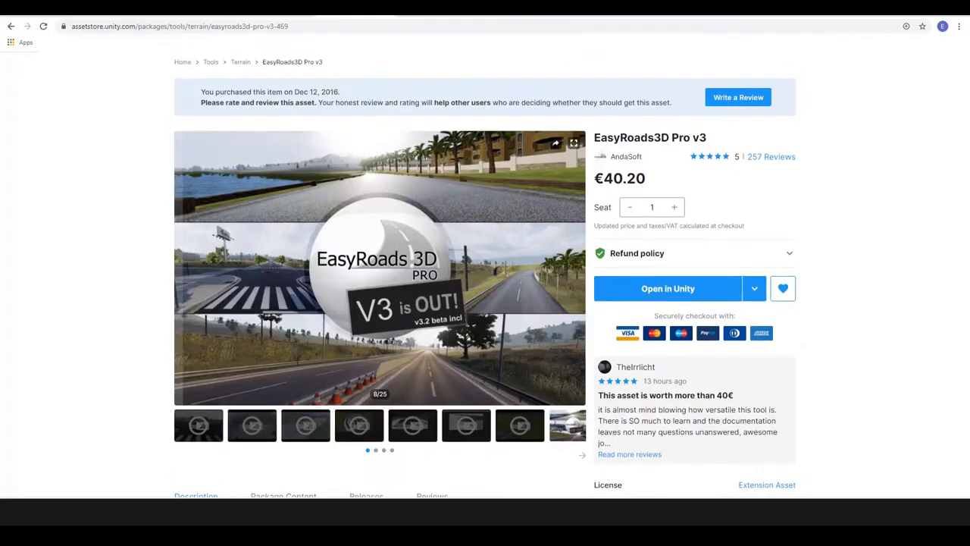
- View several preview images in the EasyRoads3D Pro v3 gallery, including the forest dirt road and the cover image
left_click(582, 457)
left_click(242, 431)
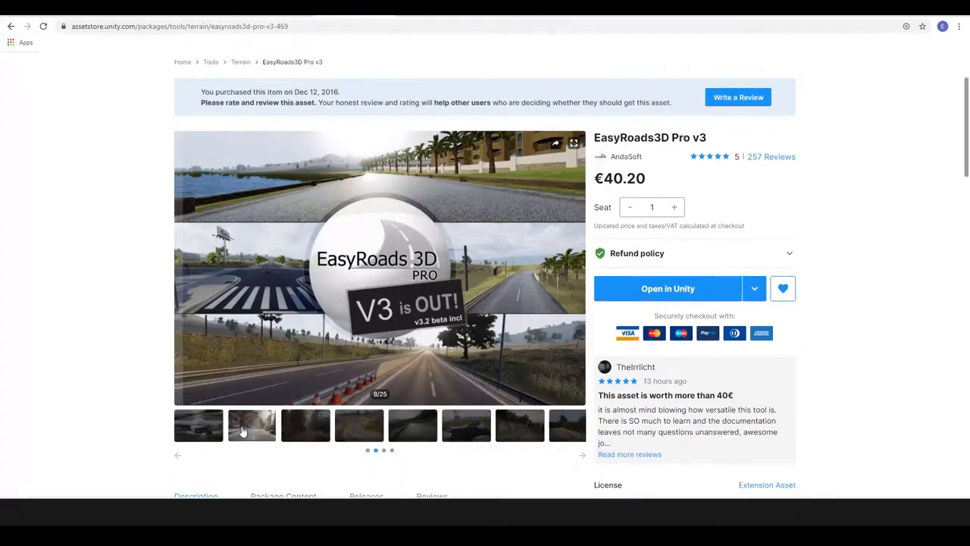
left_click(308, 433)
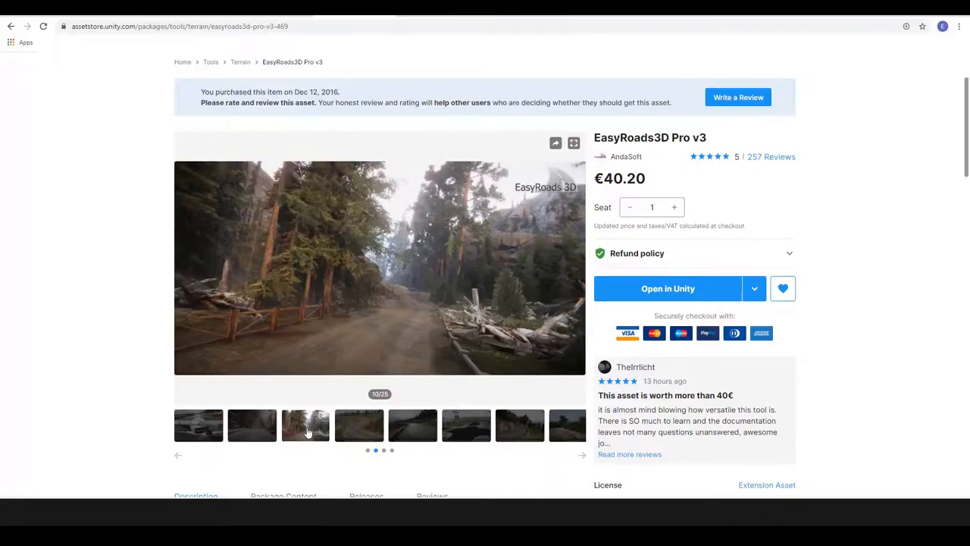
left_click(201, 427)
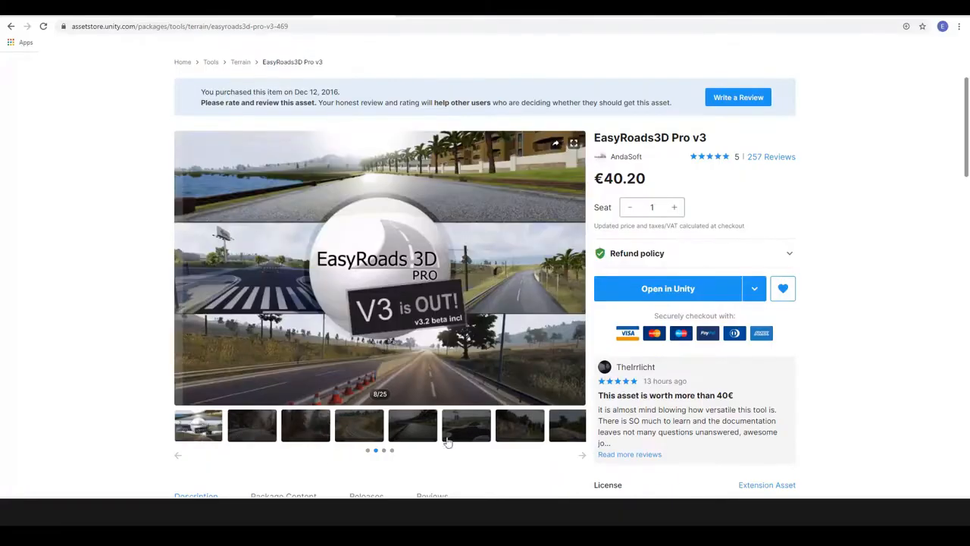
- Return to the AndaSoft publisher page, open the EasyRoads3D Demo Project and read its description
left_click(625, 158)
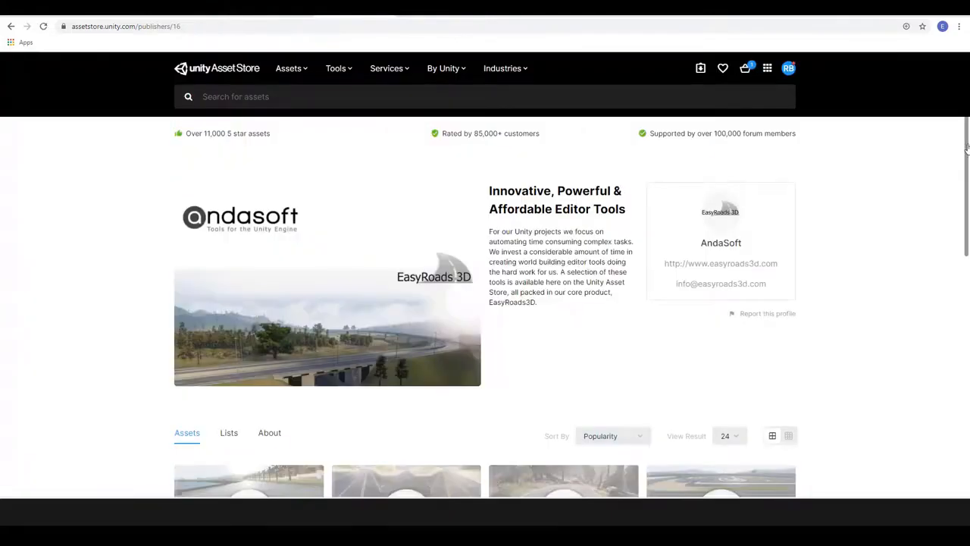
left_click_drag(963, 161, 958, 211)
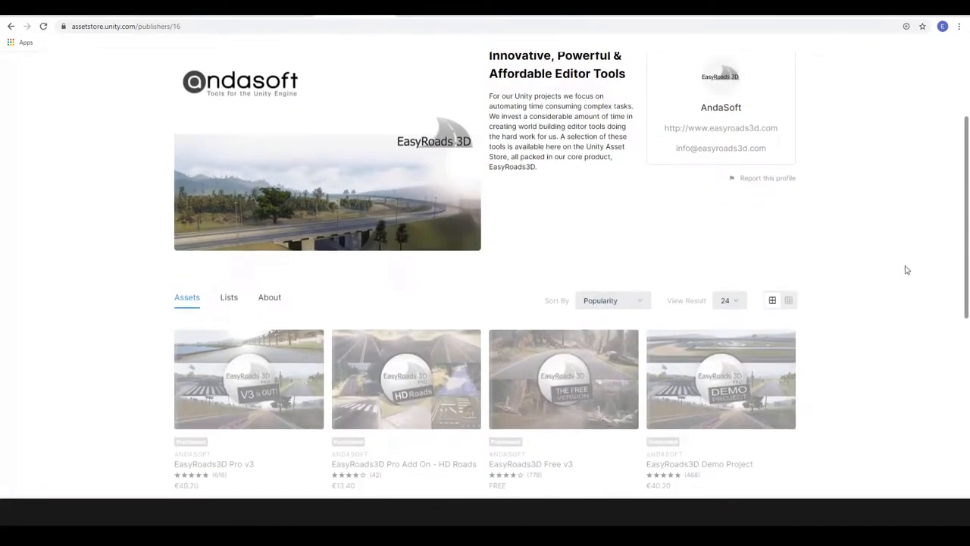
left_click(733, 380)
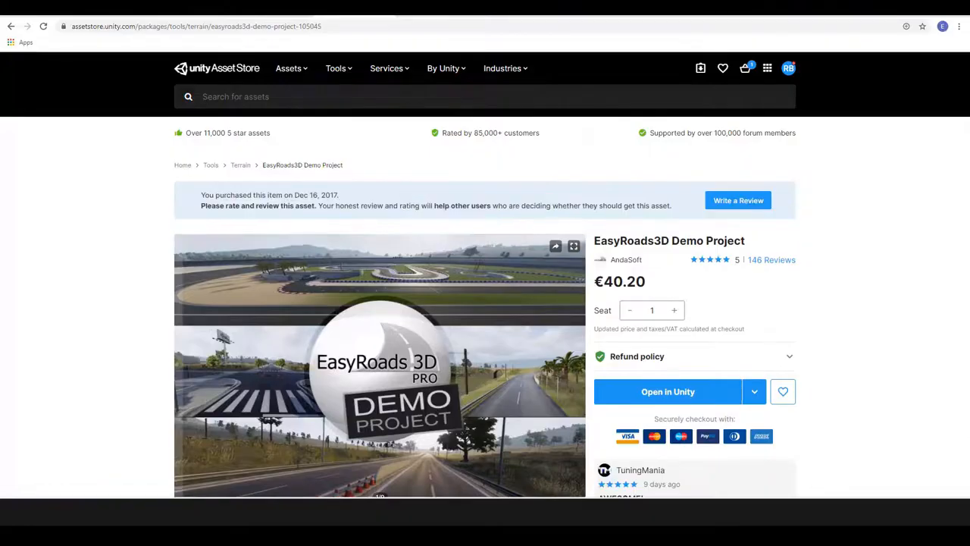
left_click_drag(965, 134, 954, 243)
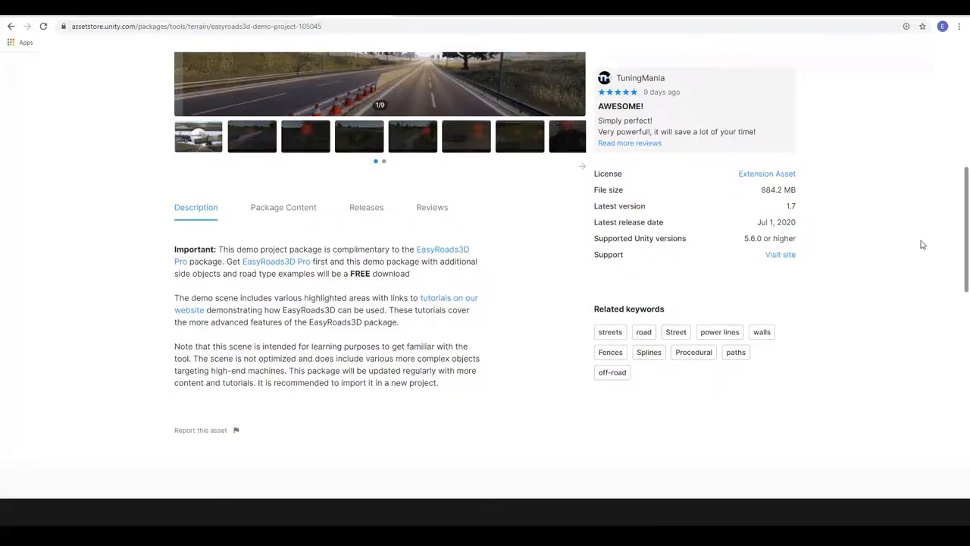
left_click_drag(967, 231, 966, 148)
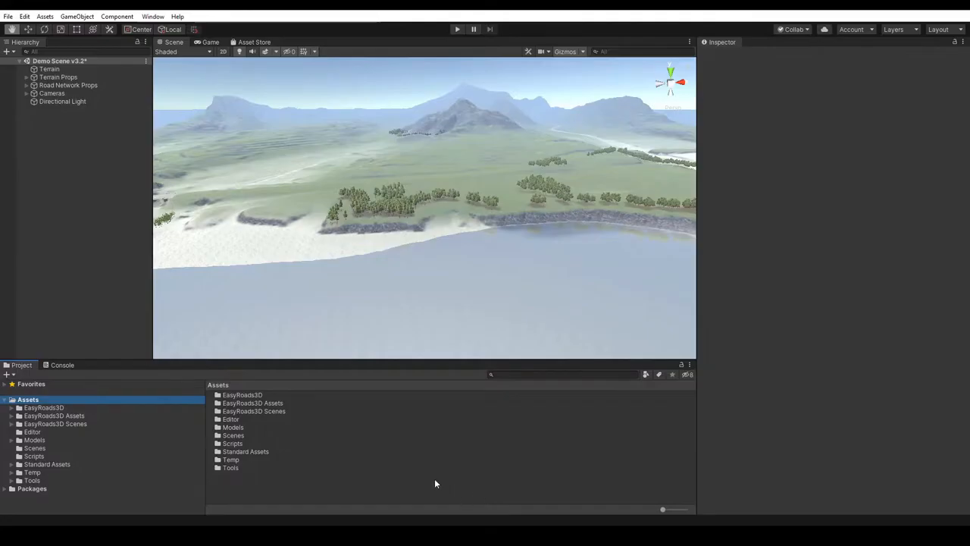
- In the Unity project, inspect the contents of the EasyRoads3D and EasyRoads3D Scenes folders, and return to Assets
left_click(48, 408)
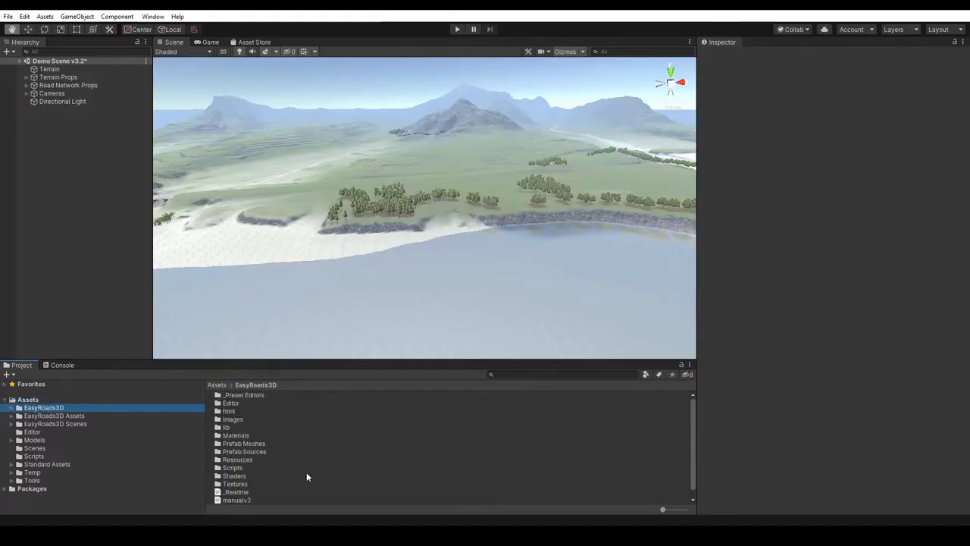
left_click_drag(693, 451, 694, 476)
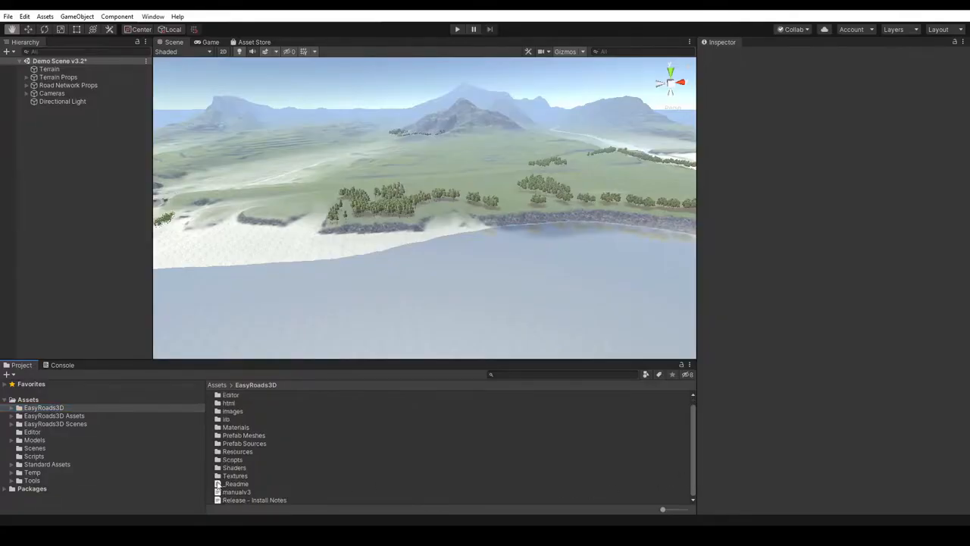
left_click(70, 423)
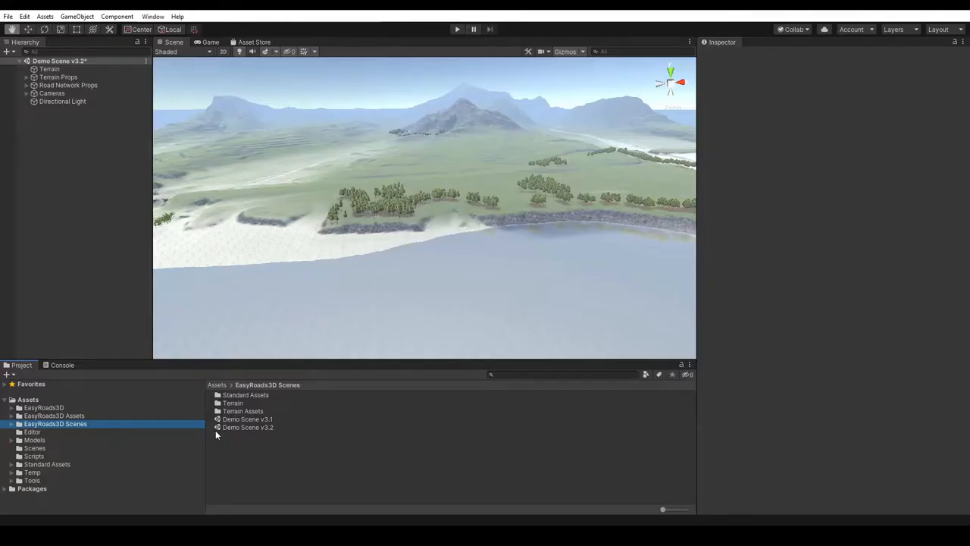
left_click(32, 399)
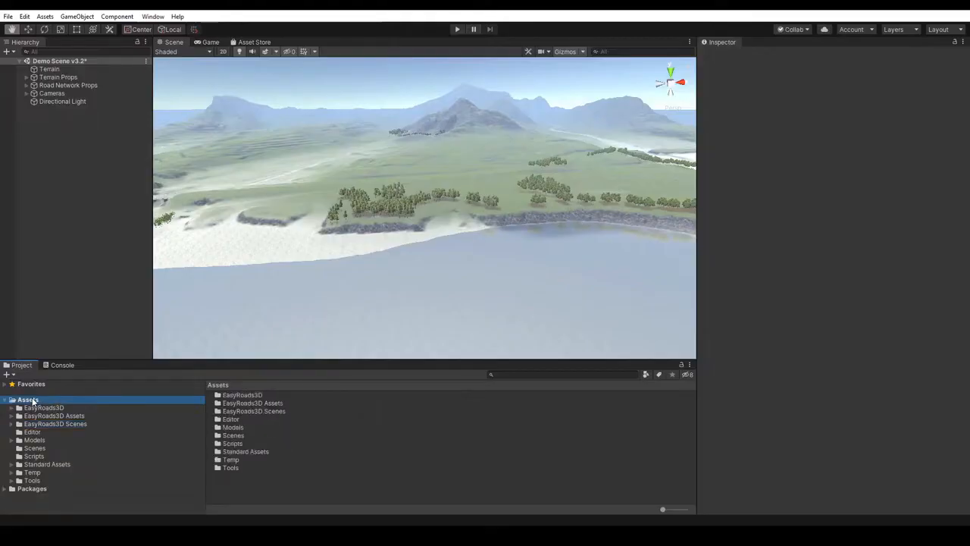
left_click(78, 16)
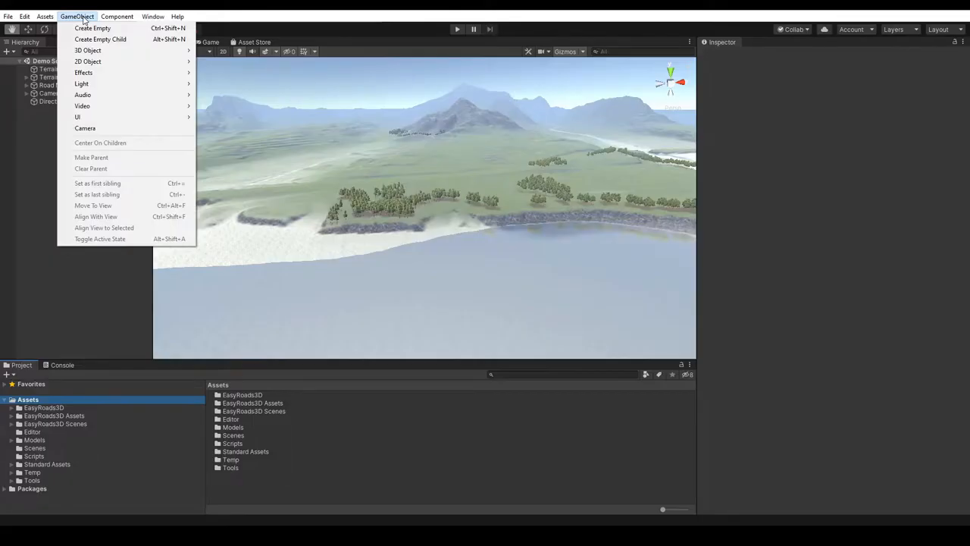
mouse_move(106, 51)
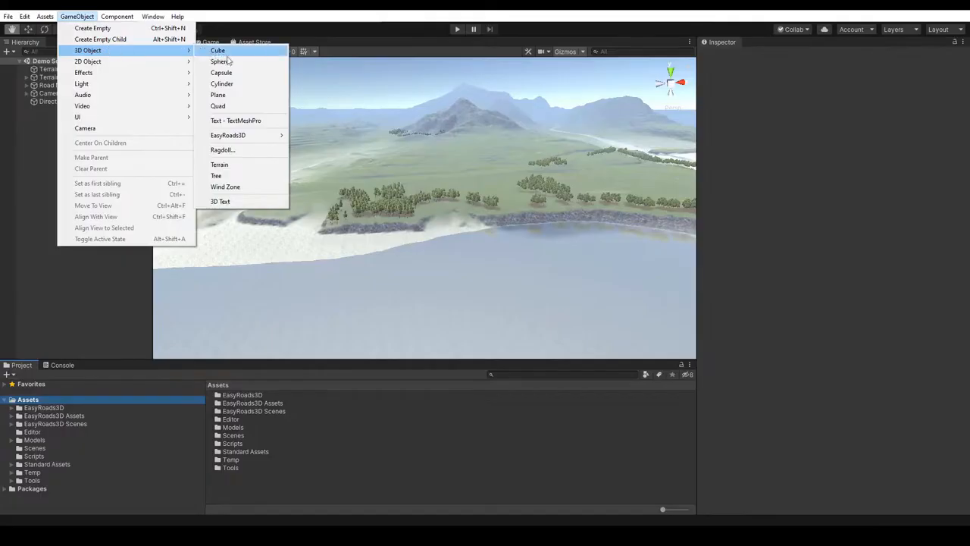
mouse_move(257, 137)
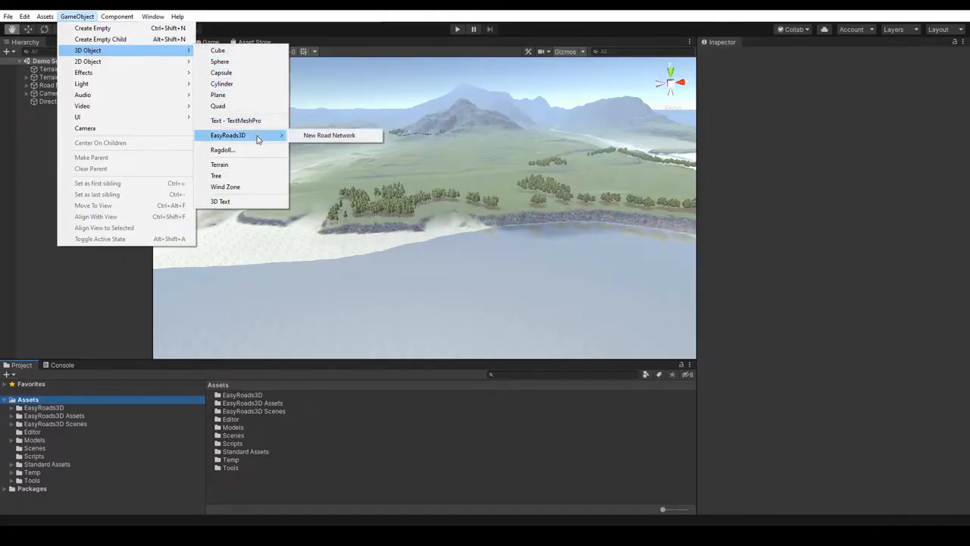
left_click(24, 175)
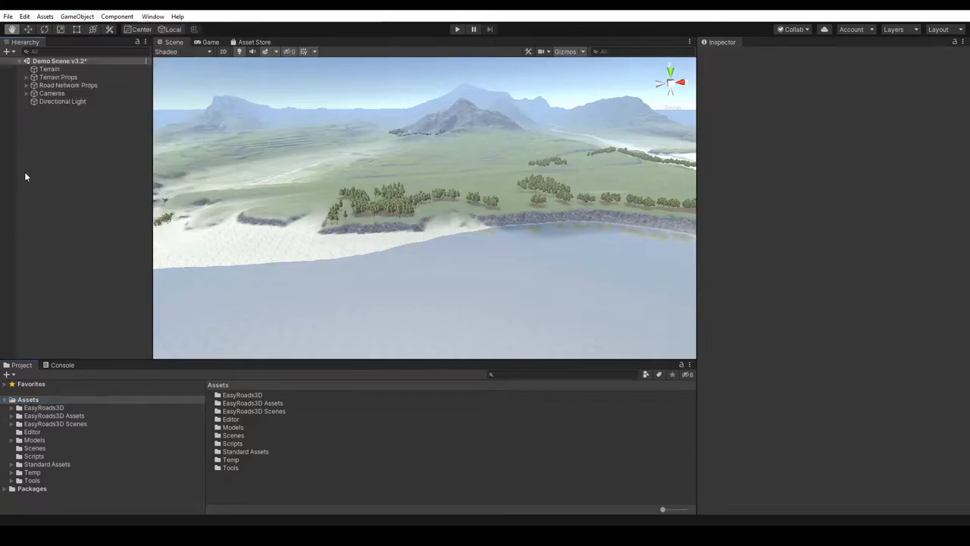
- Create a new EasyRoads3D road network in the scene, importing the side object and road type presets from the project folder
right_click(65, 192)
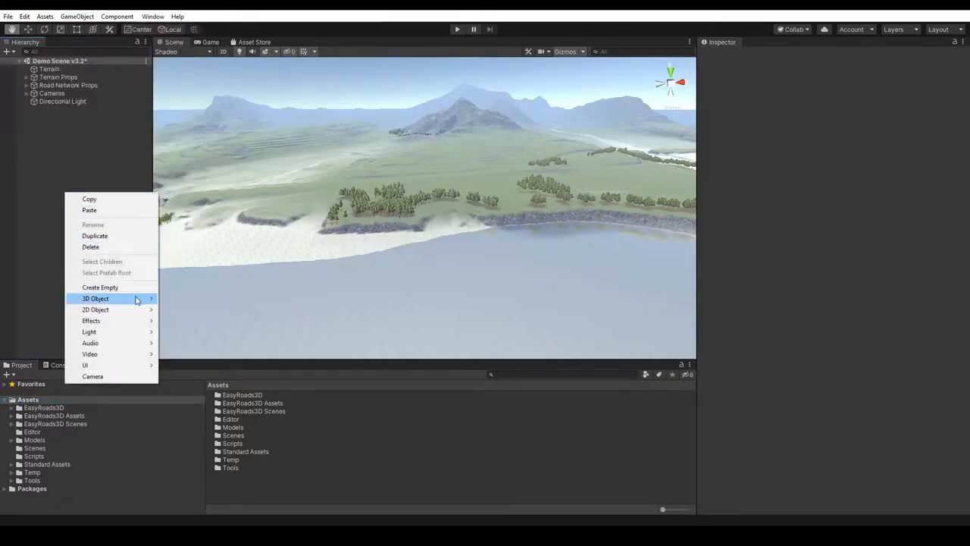
mouse_move(139, 299)
mouse_move(224, 379)
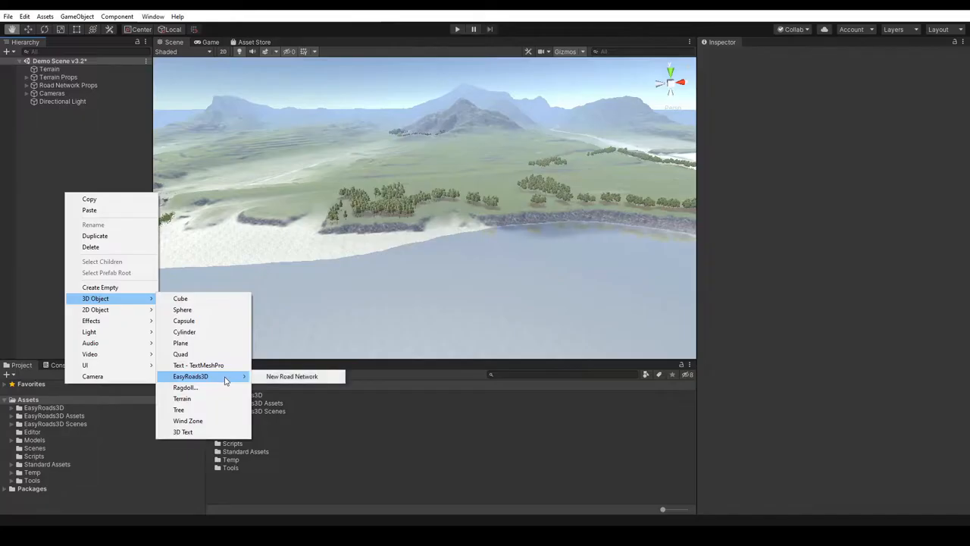
left_click(285, 379)
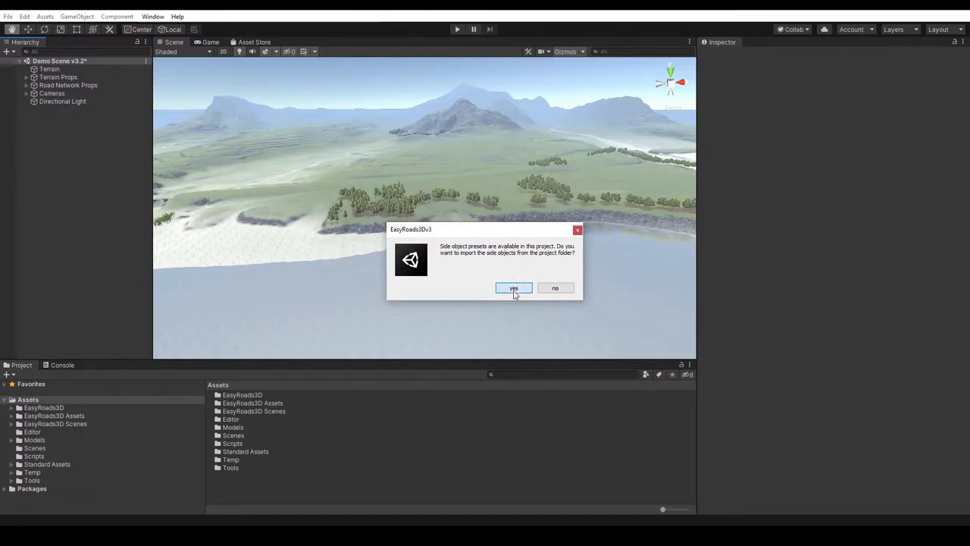
left_click(514, 291)
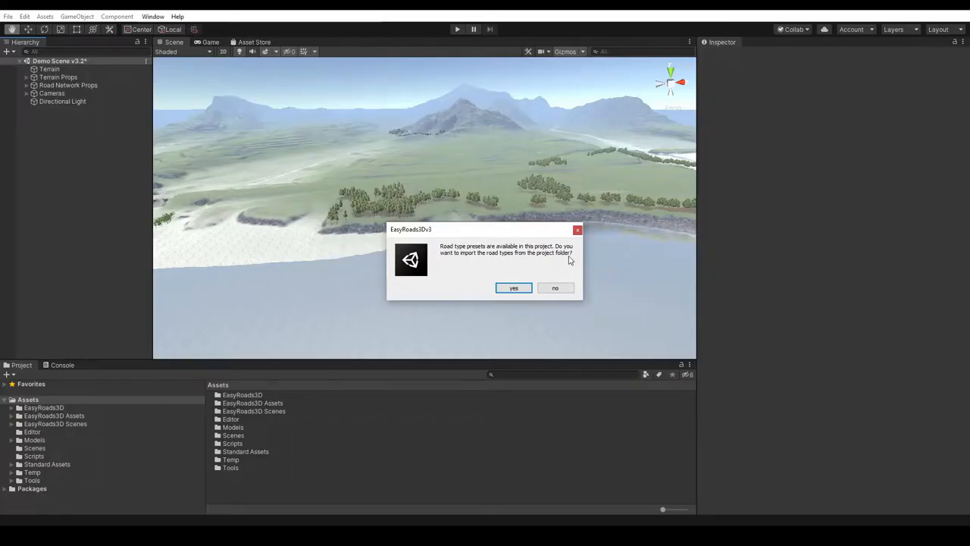
left_click(513, 290)
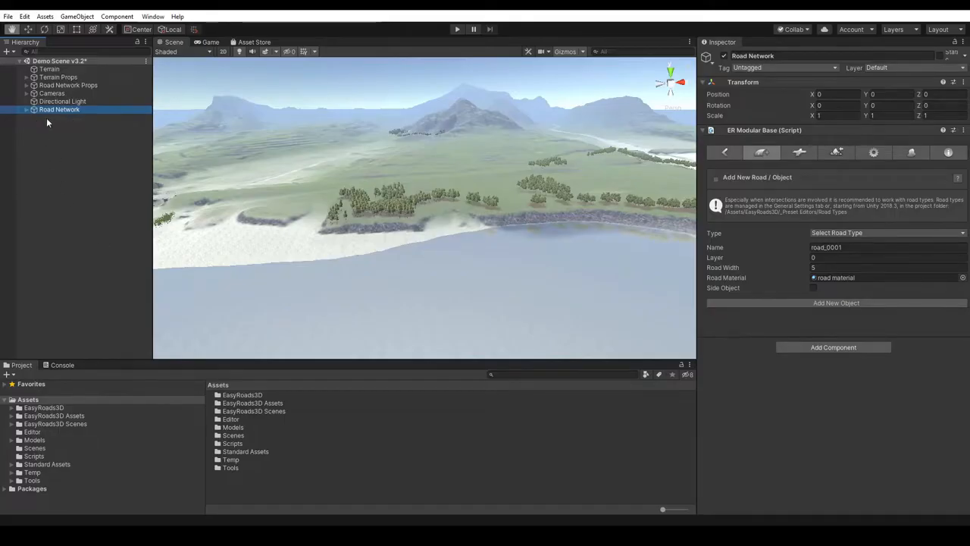
- Expand the Road Network object and review its scene view operations, new road, connection prefab and build settings
left_click(26, 110)
left_click(724, 153)
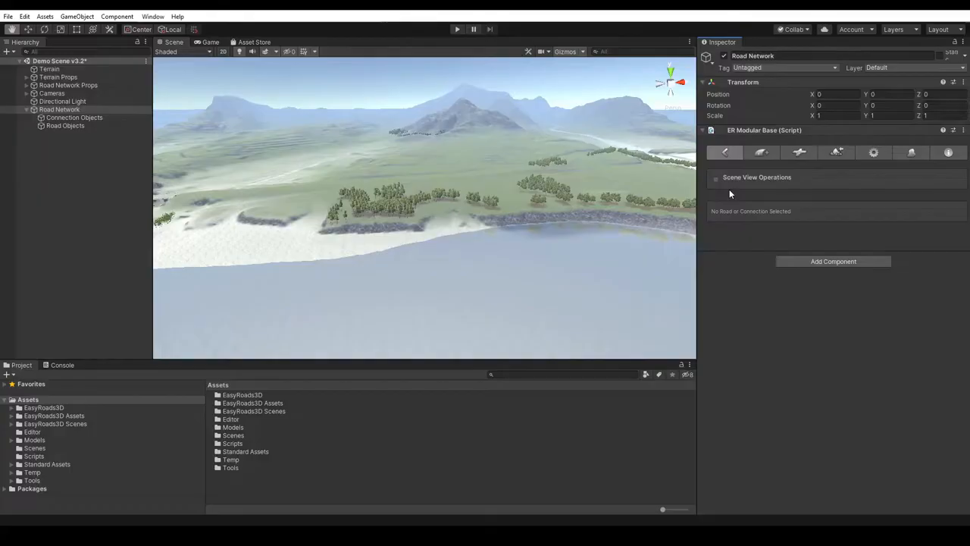
left_click(762, 152)
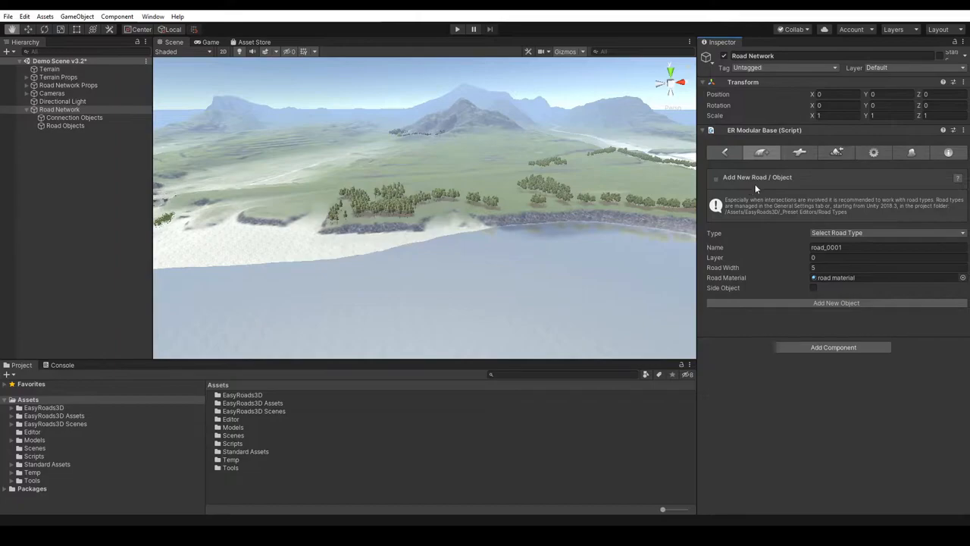
left_click(801, 152)
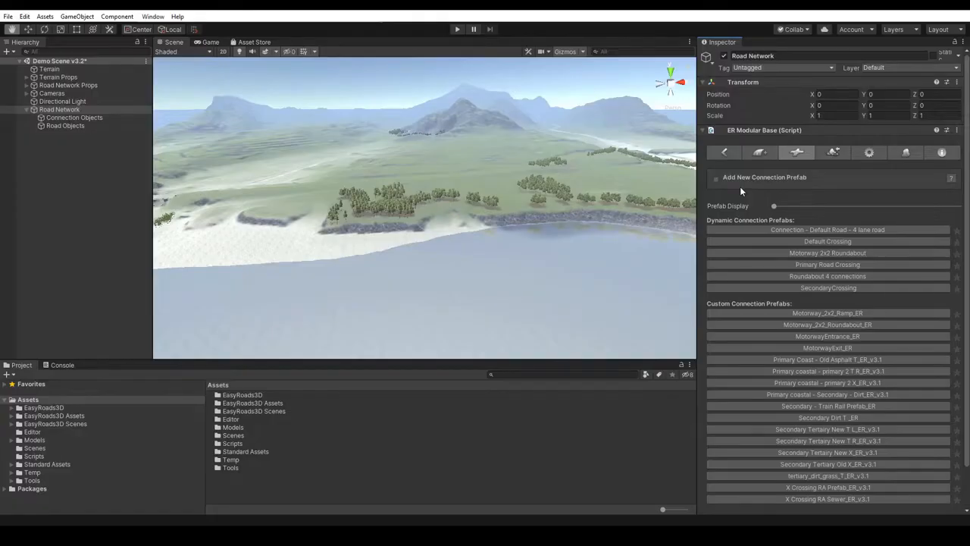
left_click(834, 151)
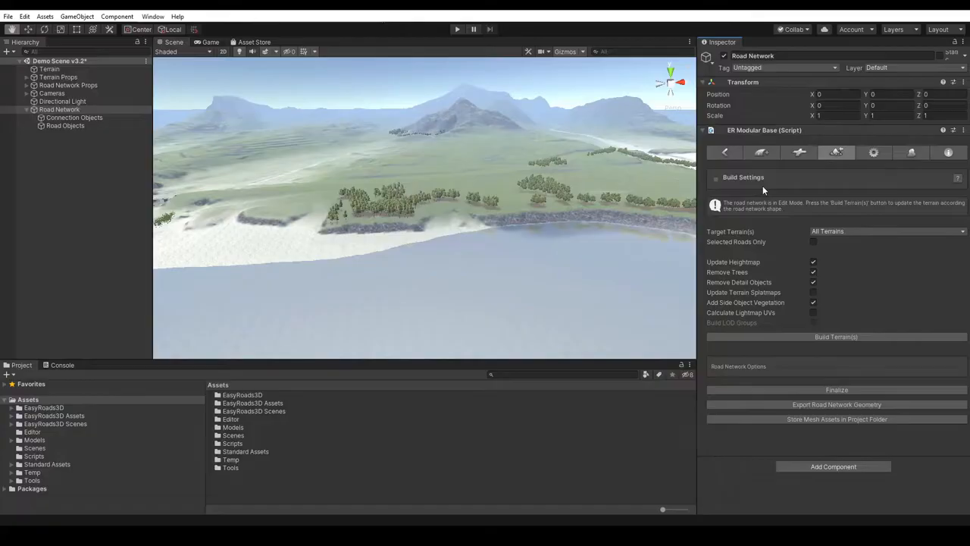
- Review the Scene Settings and Road Types in the General Settings, including the list of available road types
left_click(874, 153)
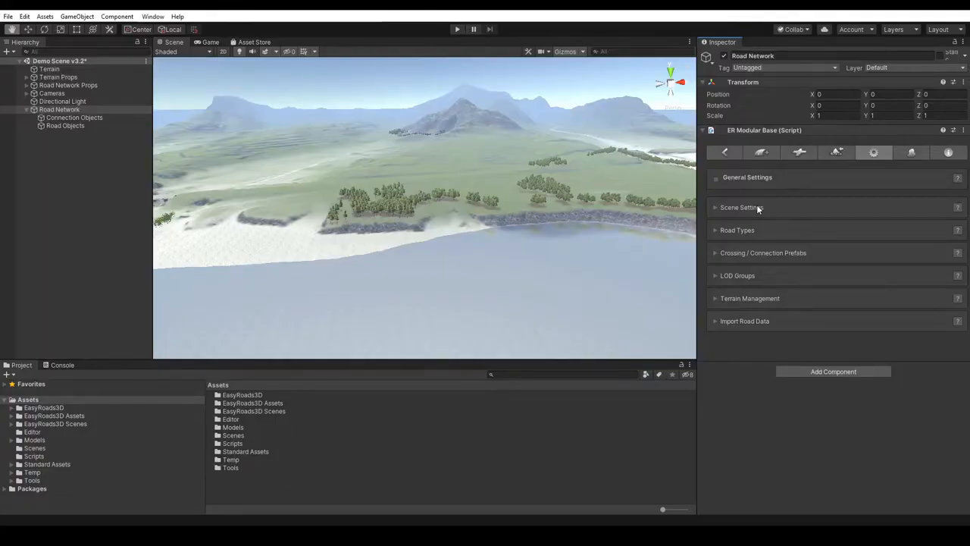
left_click(756, 206)
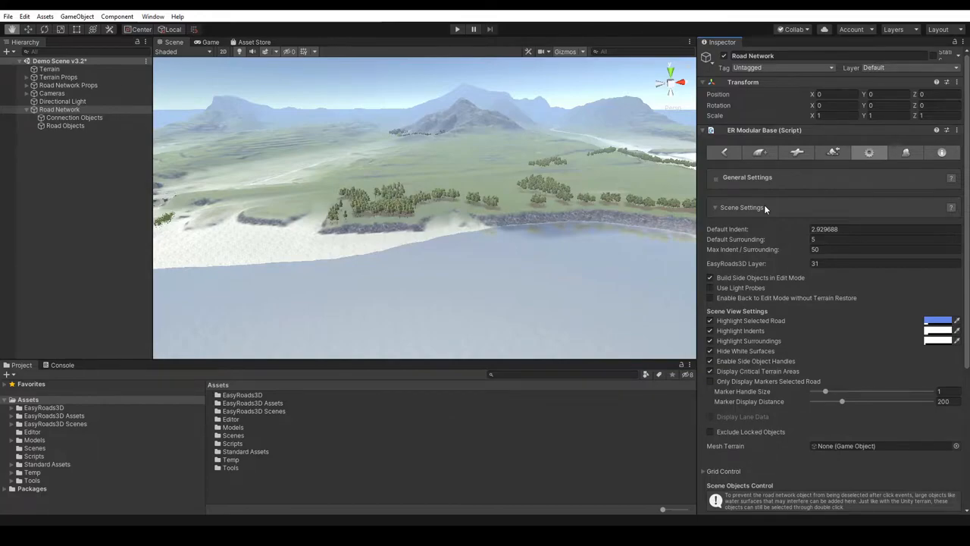
left_click(764, 208)
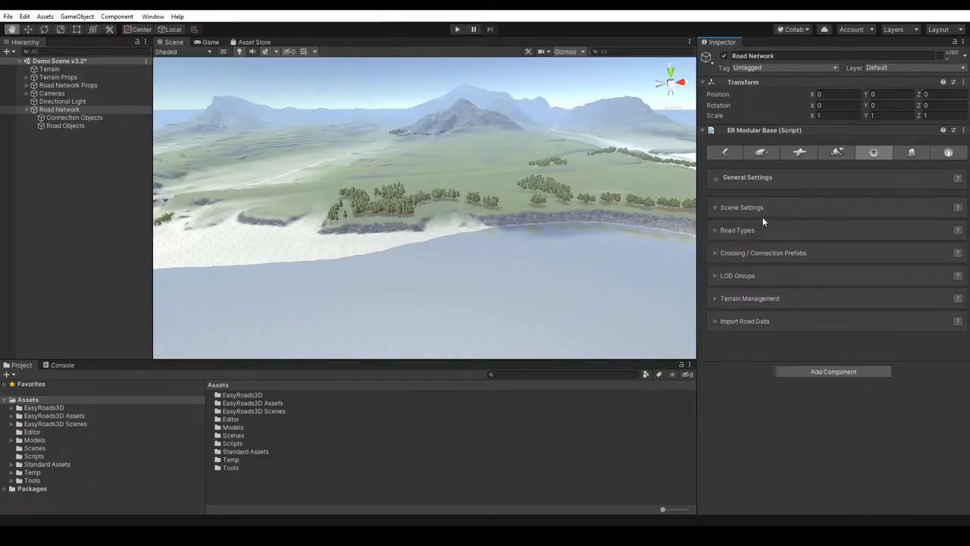
left_click(759, 232)
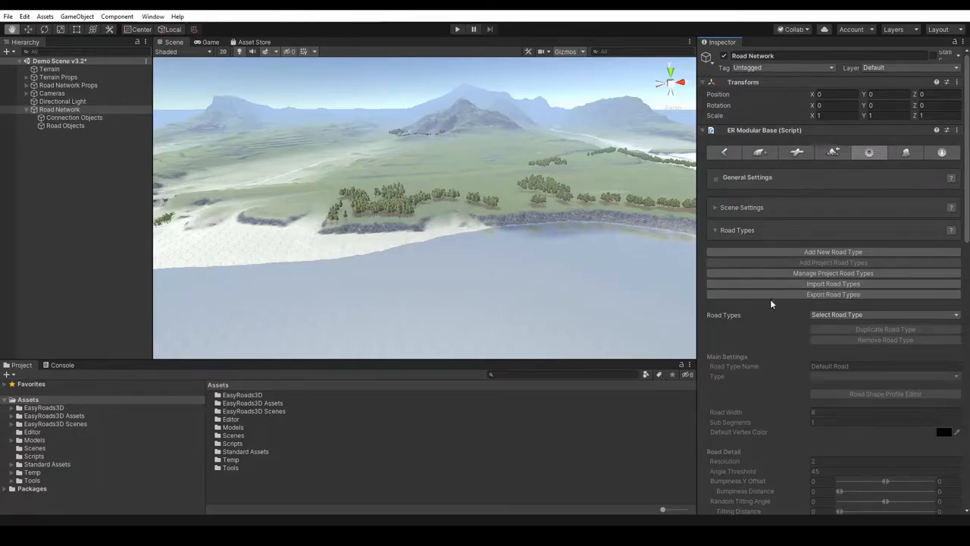
left_click(823, 314)
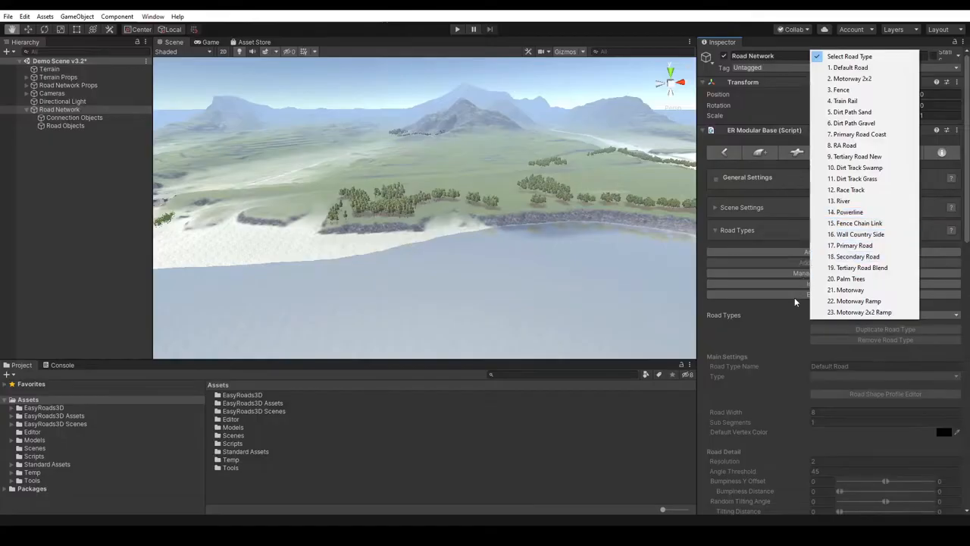
left_click(773, 309)
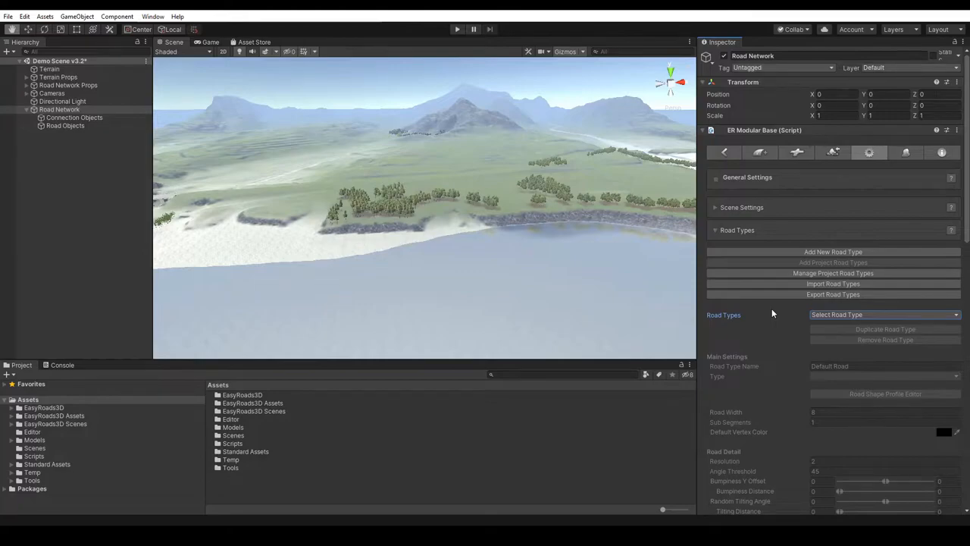
left_click(761, 229)
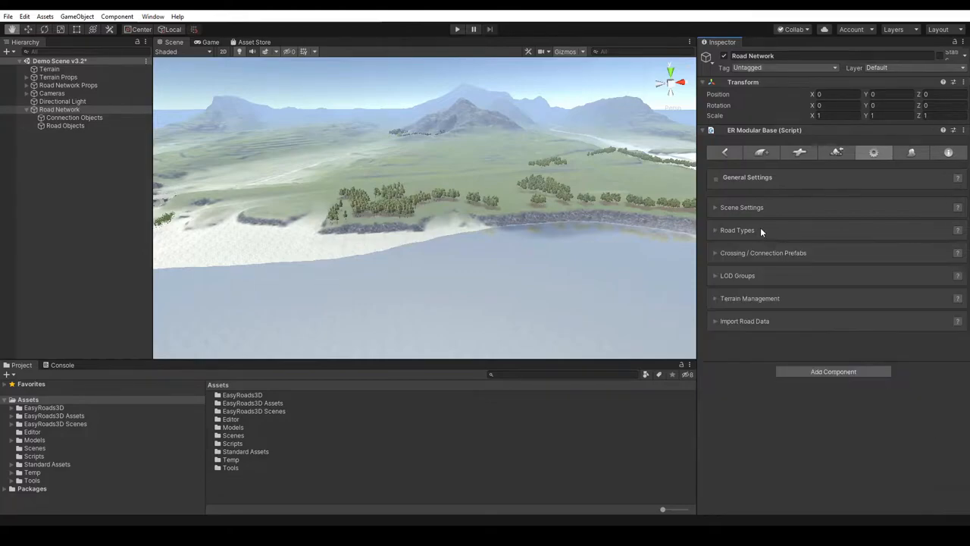
- Review the Crossing / Connection Prefabs settings, and activate LOD Groups for the road network
left_click(773, 254)
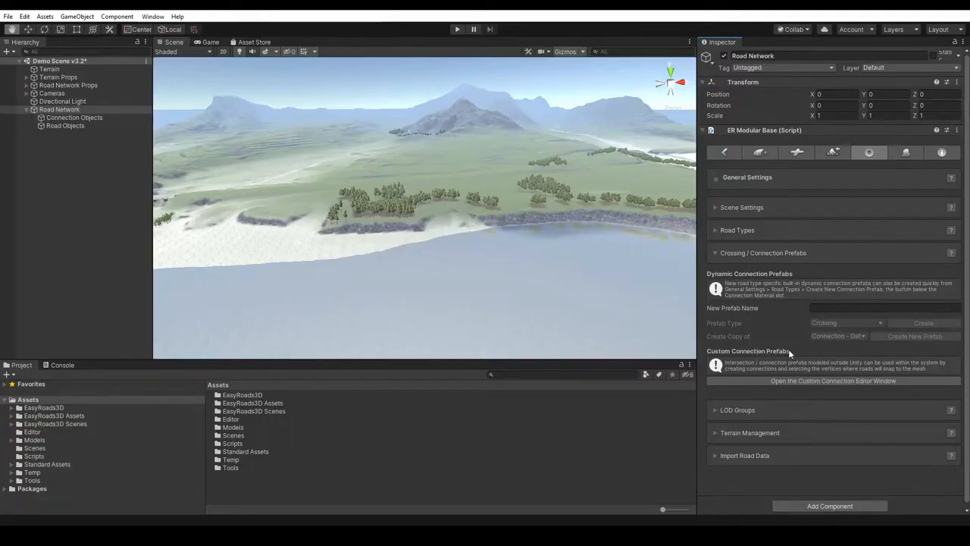
left_click(772, 253)
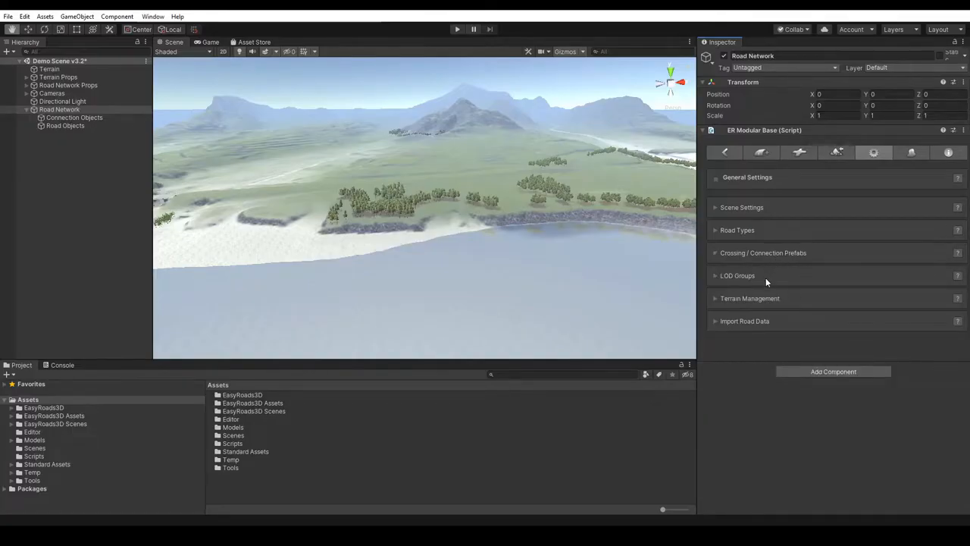
left_click(766, 278)
left_click(813, 302)
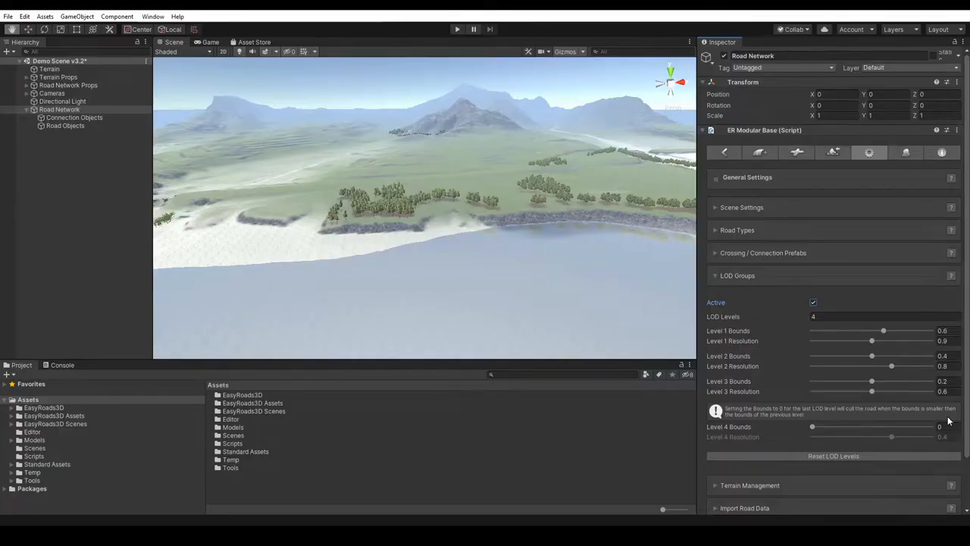
left_click(759, 278)
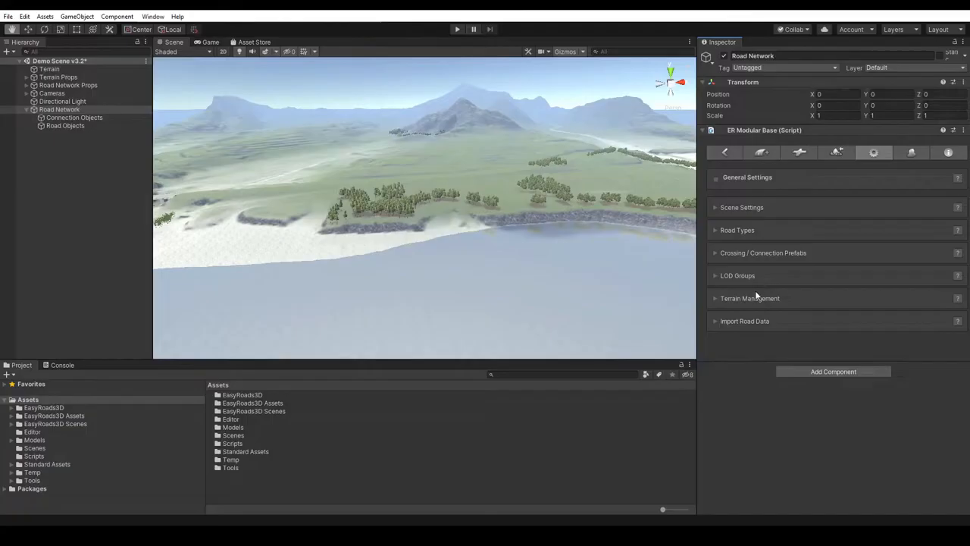
- Examine the Terrain Management options and the OSM and KML options of Import Road Data
left_click(747, 298)
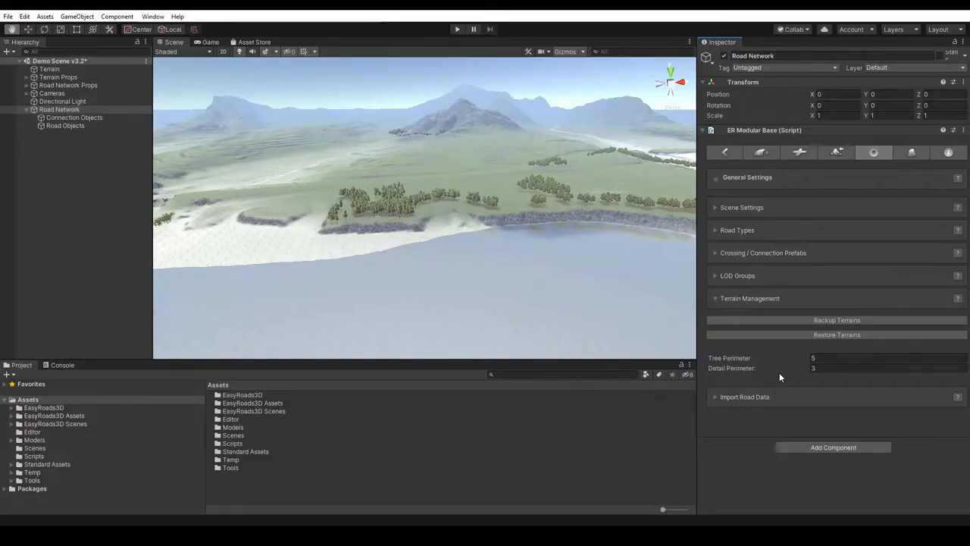
left_click(750, 297)
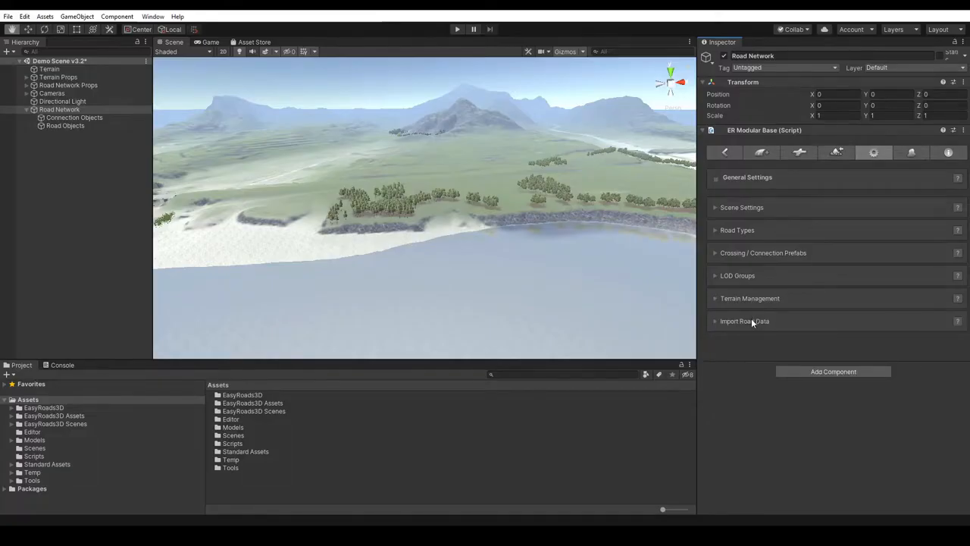
left_click(753, 321)
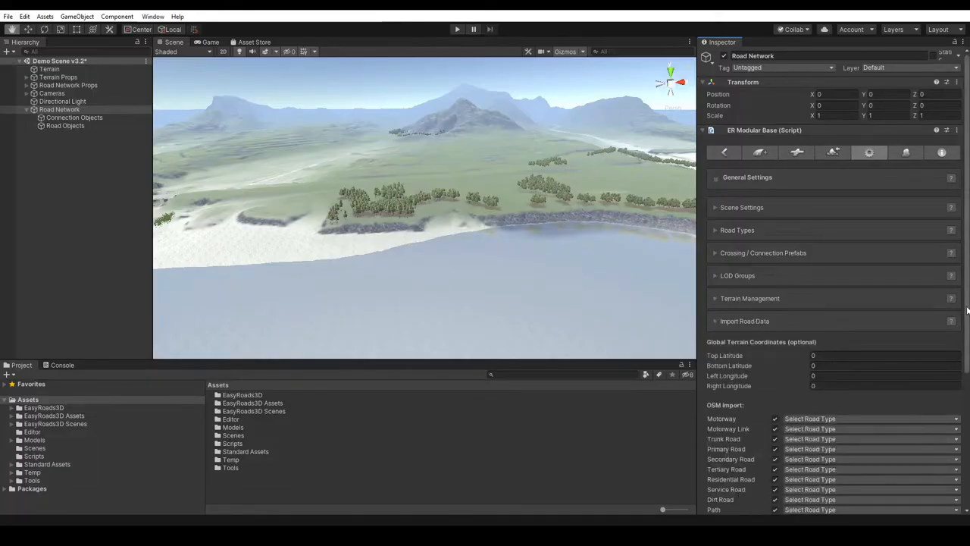
scroll(967, 310, "down", 3)
scroll(834, 303, "down", 3)
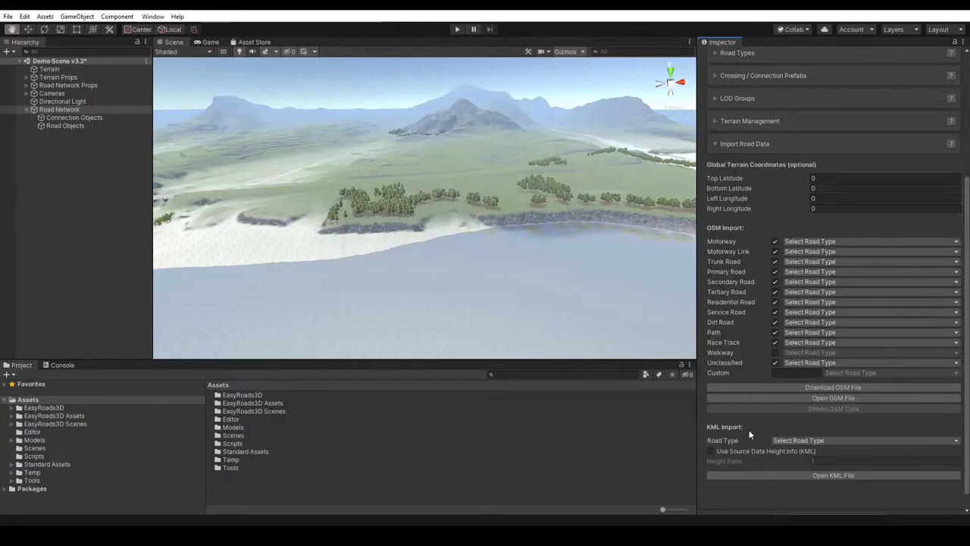
left_click(768, 143)
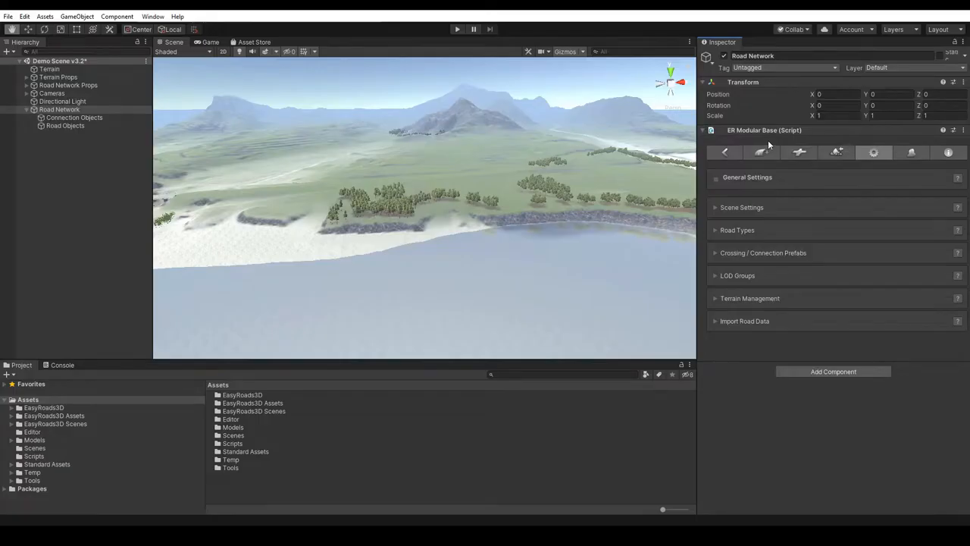
- View the Side Object Manager and the Info page, and return to Scene View Operations
left_click(910, 152)
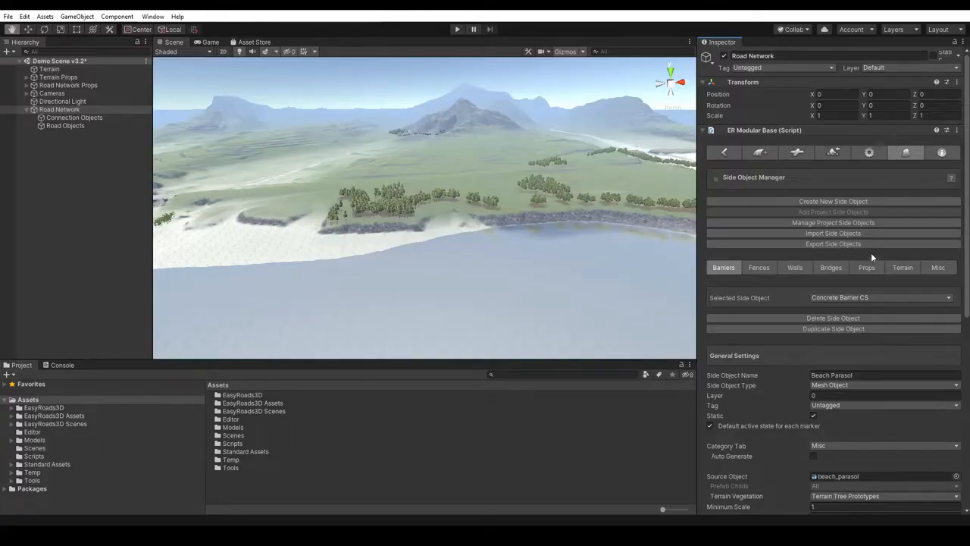
left_click(941, 154)
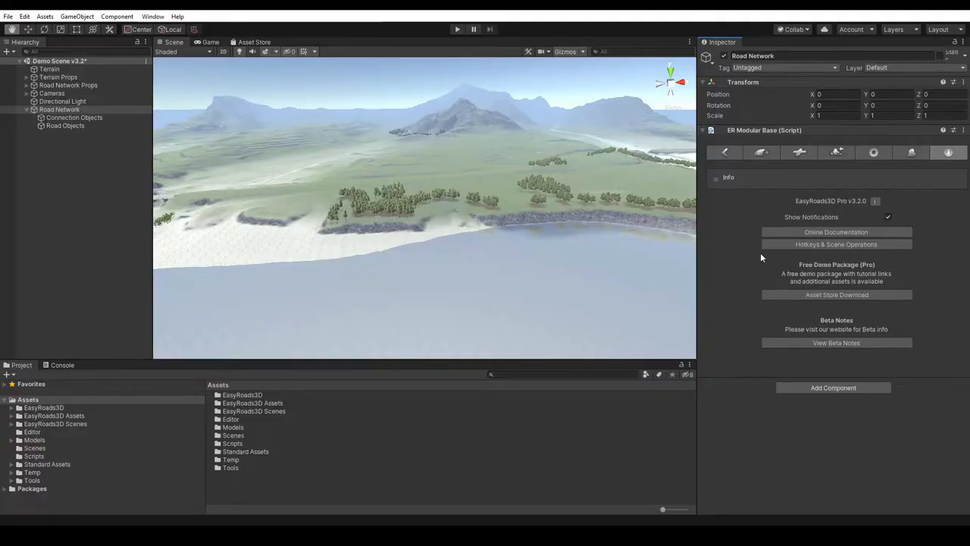
left_click(723, 153)
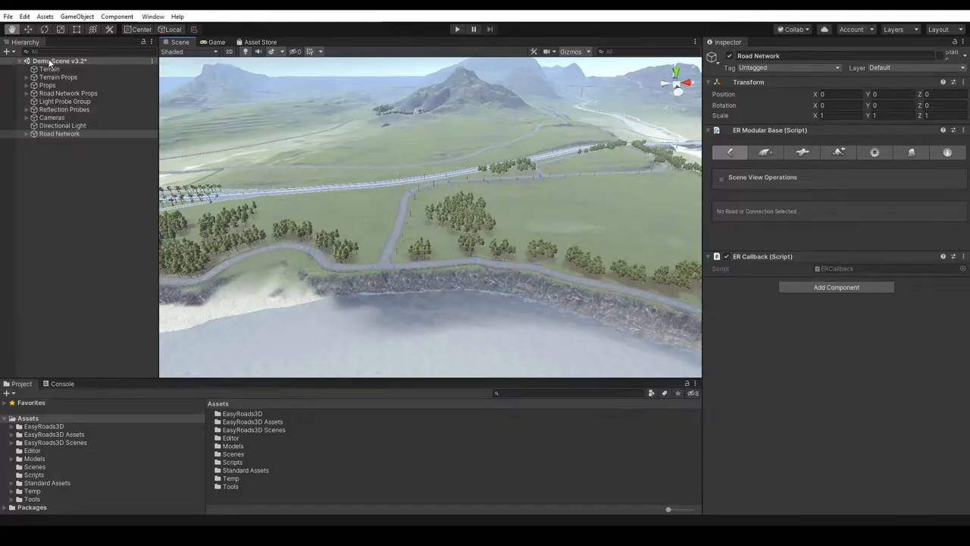
- Add a new road object of type Primary Road to the Road Network, with the open field beside the trees in view
left_click(51, 69)
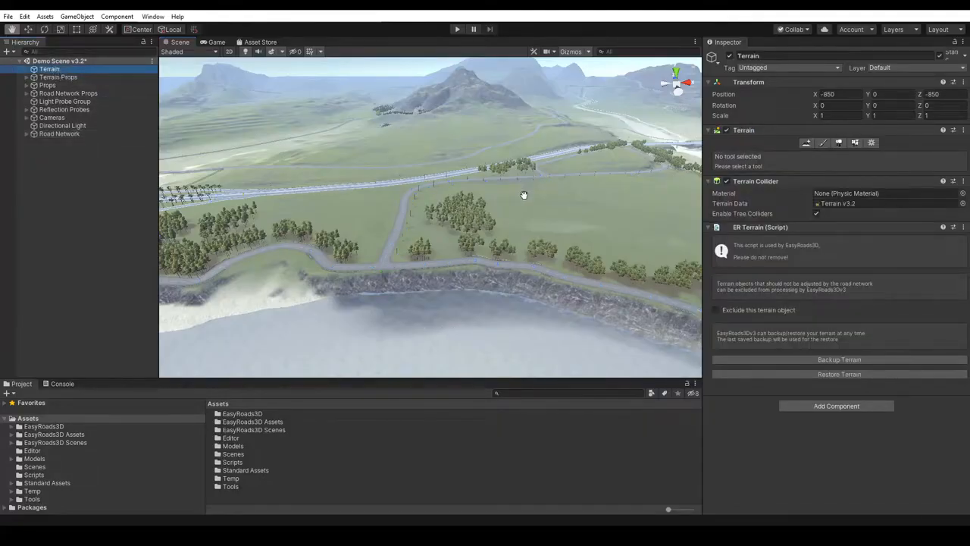
scroll(521, 198, "up", 5)
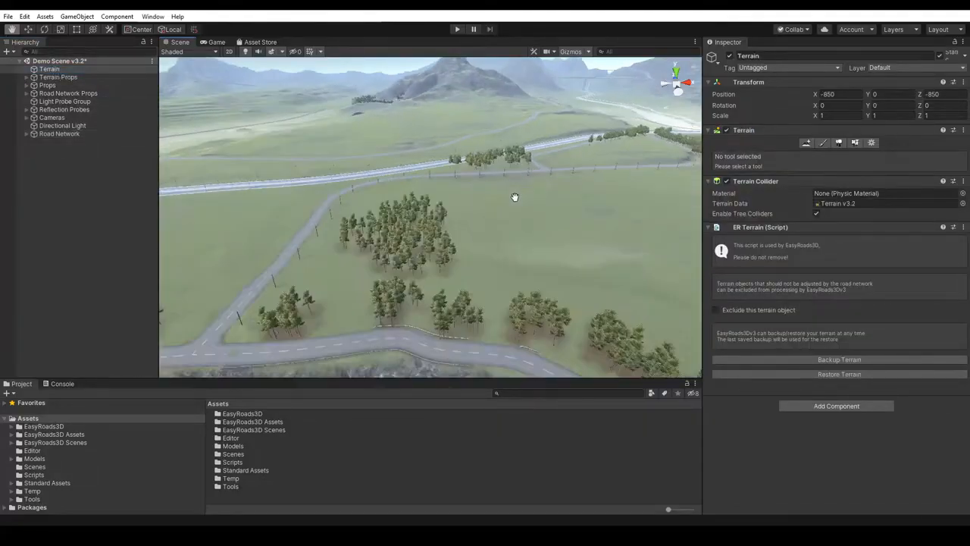
right_click_drag(523, 195, 481, 199)
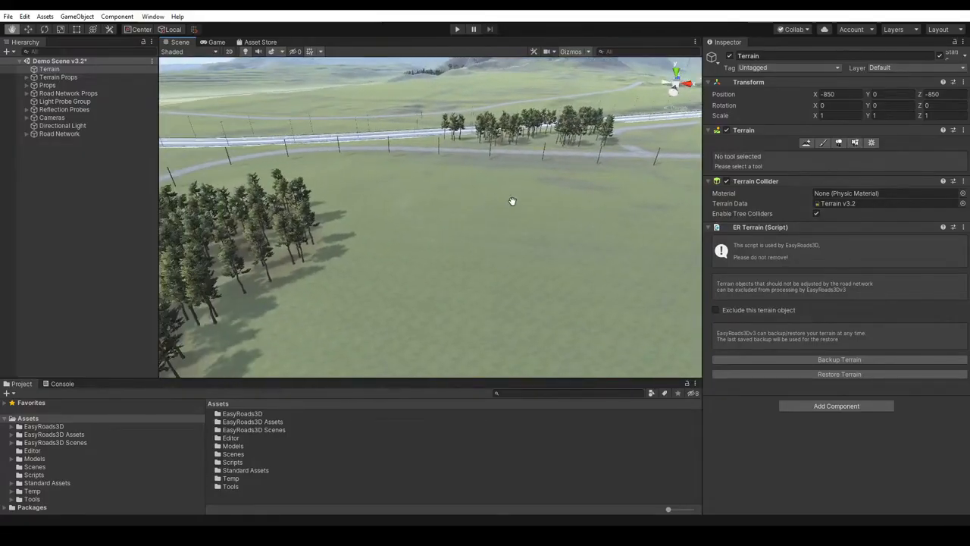
scroll(513, 213, "down", 3)
left_click_drag(501, 211, 500, 235)
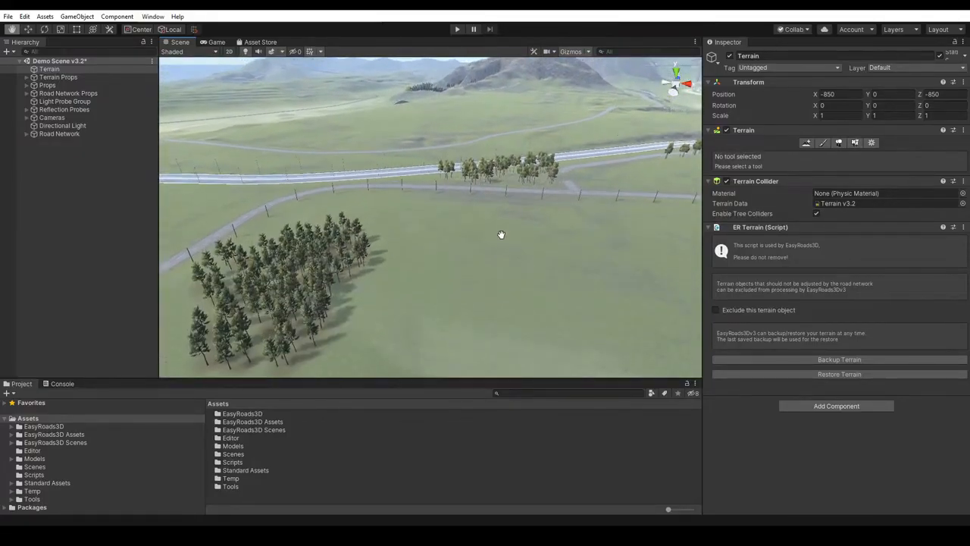
left_click(61, 133)
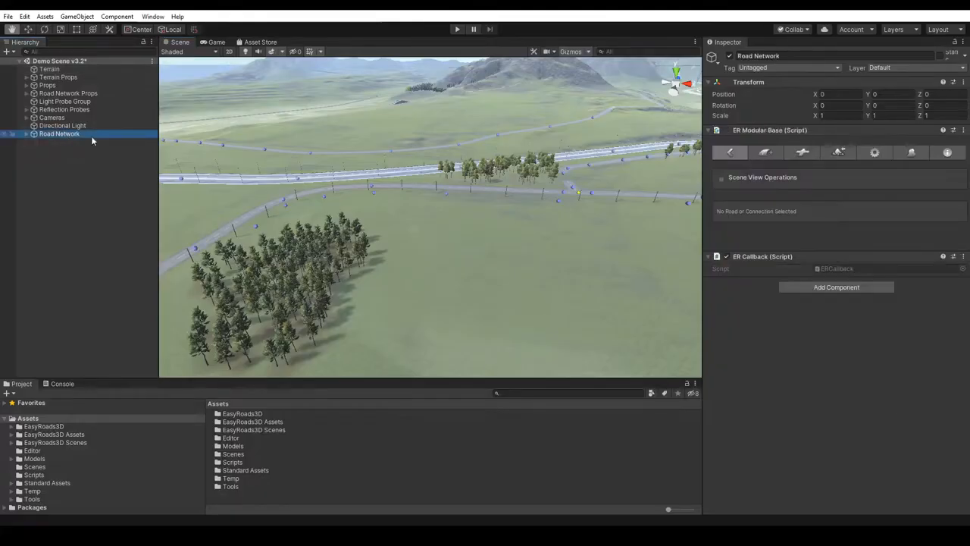
left_click(768, 150)
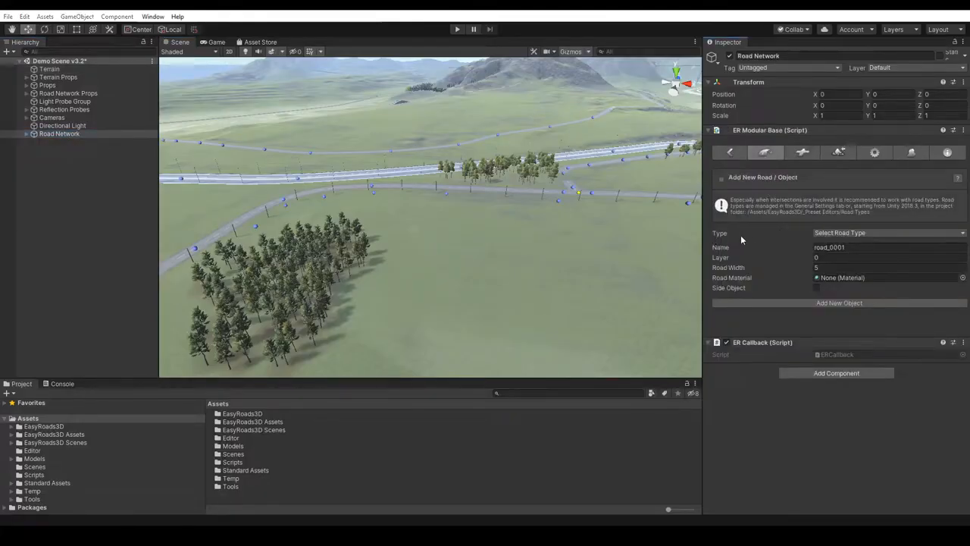
left_click(845, 234)
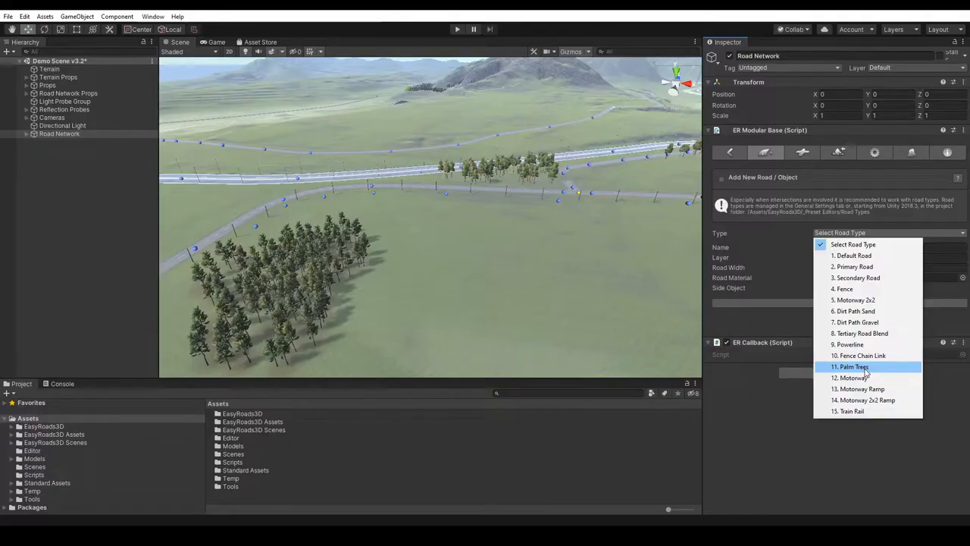
left_click(858, 267)
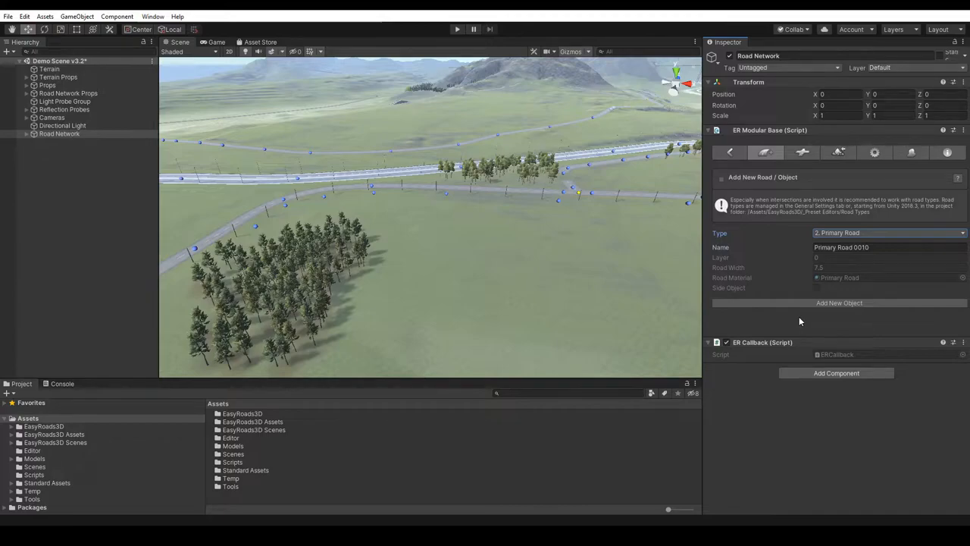
left_click(840, 302)
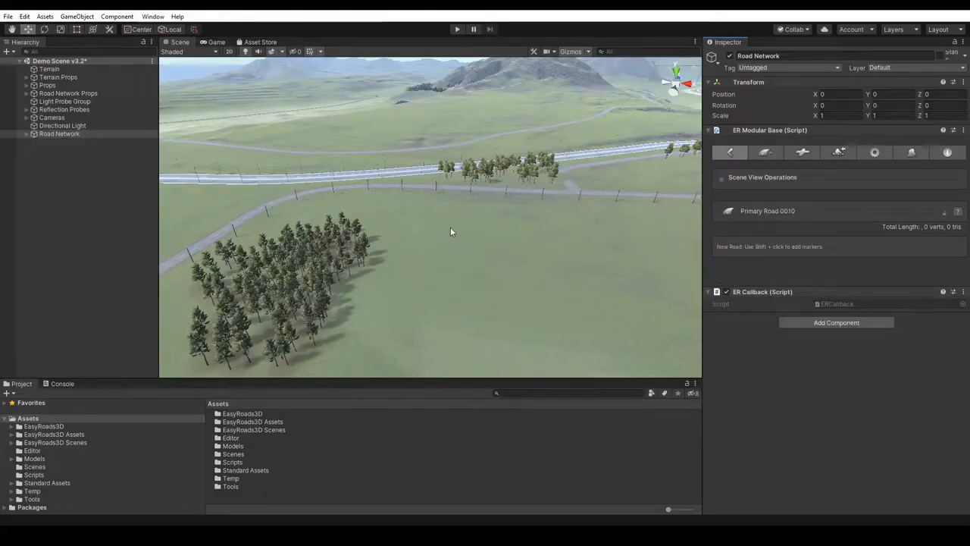
- Place the new road's first two markers in the open field, about 35 m apart, and switch the scene gizmos off and on again
left_click(534, 231, "shift")
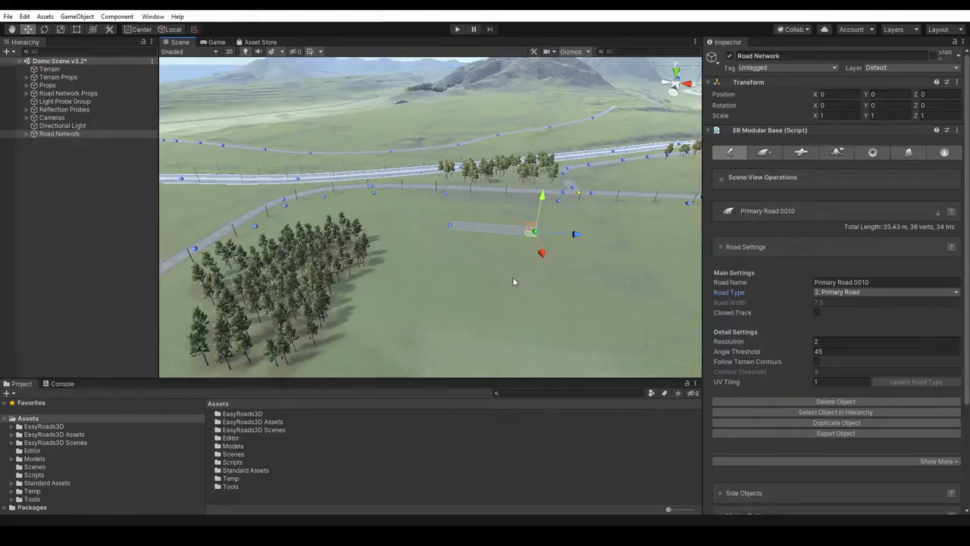
left_click(574, 52)
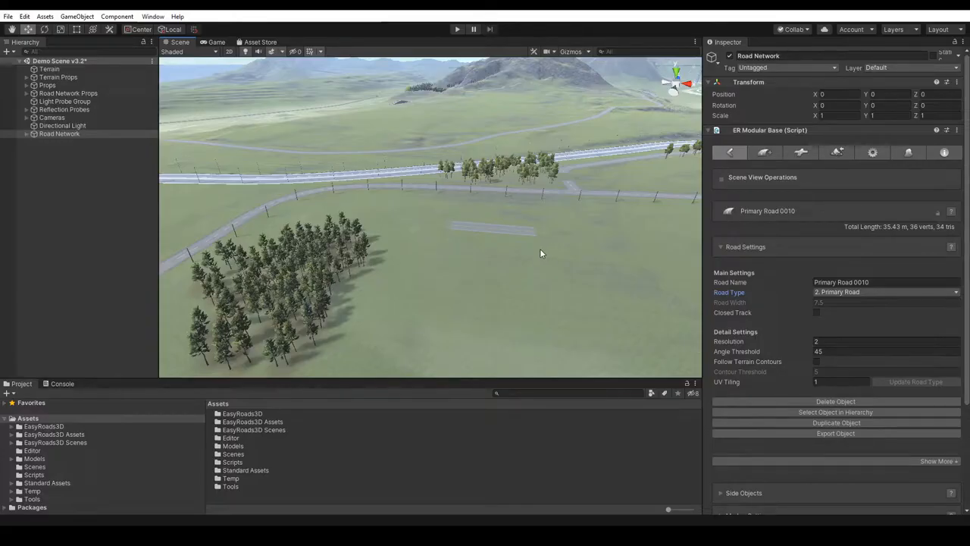
left_click(593, 239, "shift")
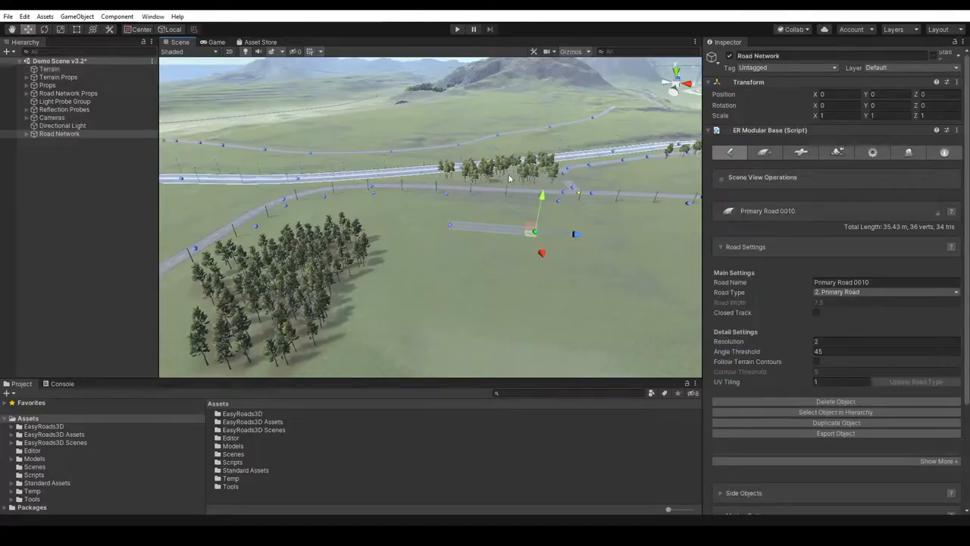
- Deselect the new primary road and reselect it, once by its end marker and once by its surface
left_click(50, 134)
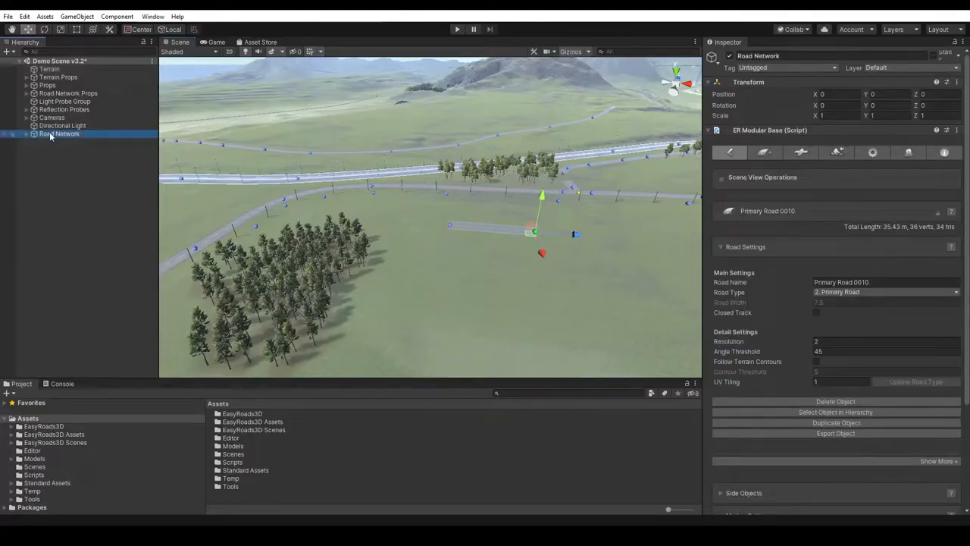
left_click(507, 250)
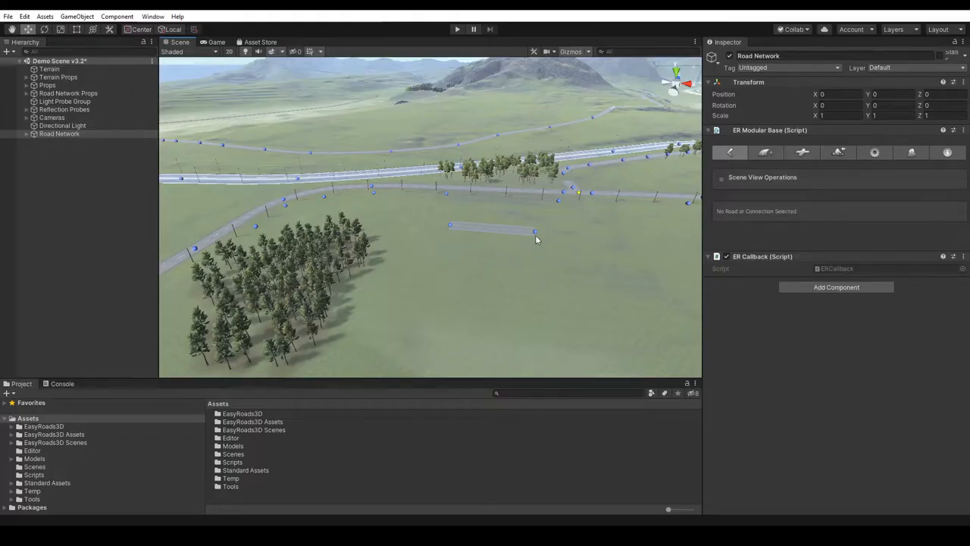
left_click(535, 232)
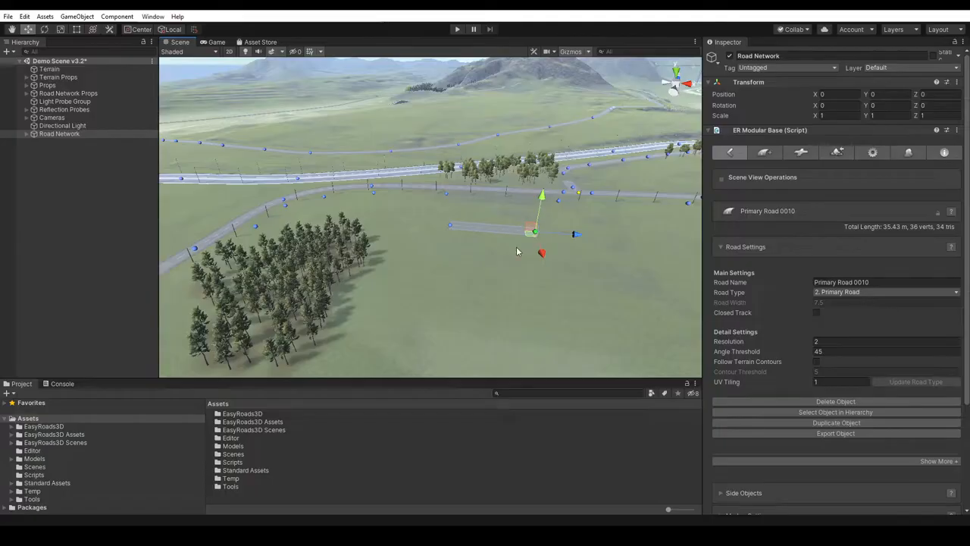
left_click(501, 263)
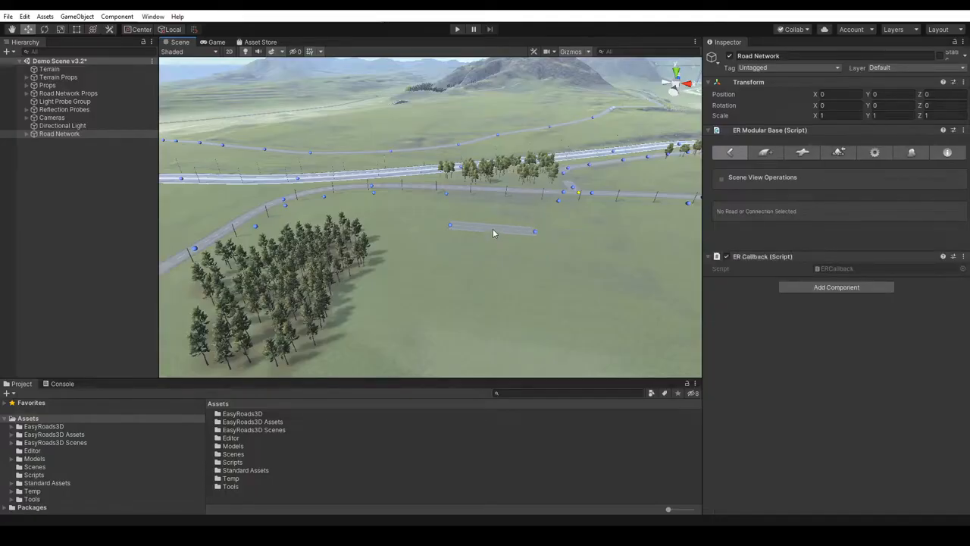
left_click(492, 229)
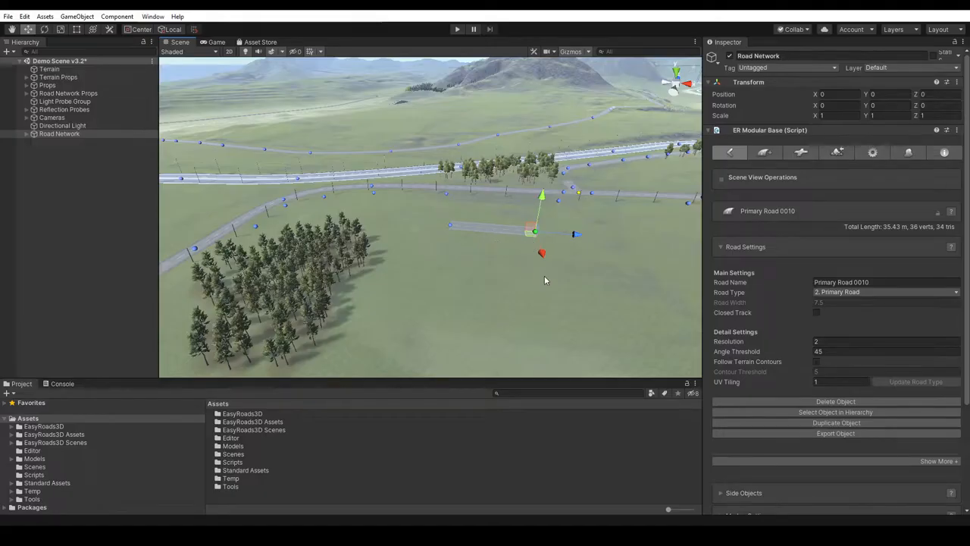
- Extend the road with one marker at its far end and five from its first marker through the trees, to about 190 m
left_click(607, 237, "shift")
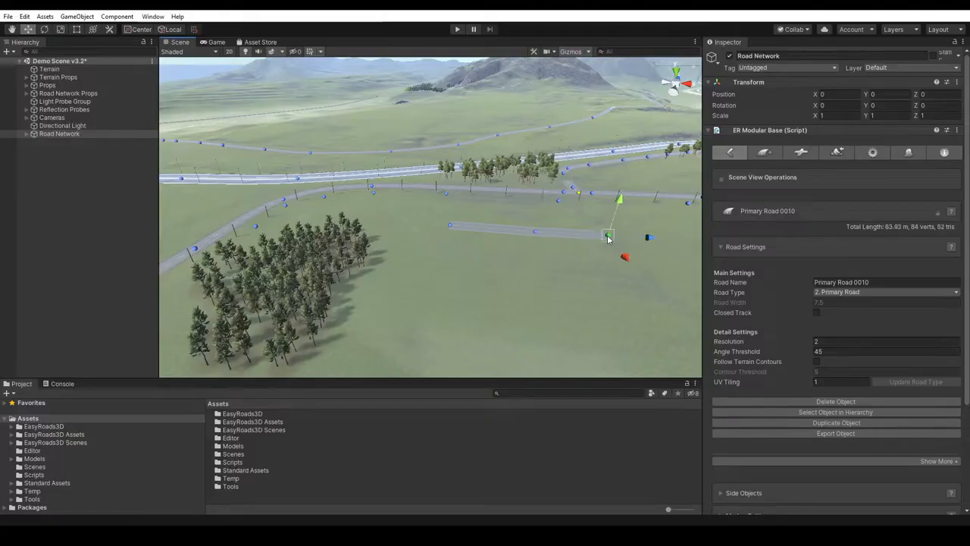
left_click(452, 226)
left_click(396, 217, "shift")
left_click(333, 213, "shift")
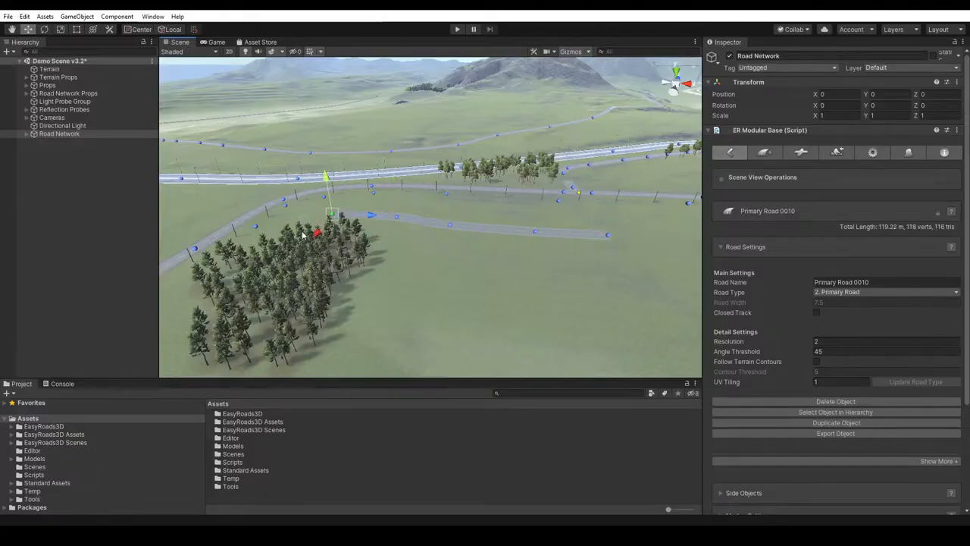
left_click(303, 227, "shift")
left_click(275, 277, "shift")
left_click(294, 311, "shift")
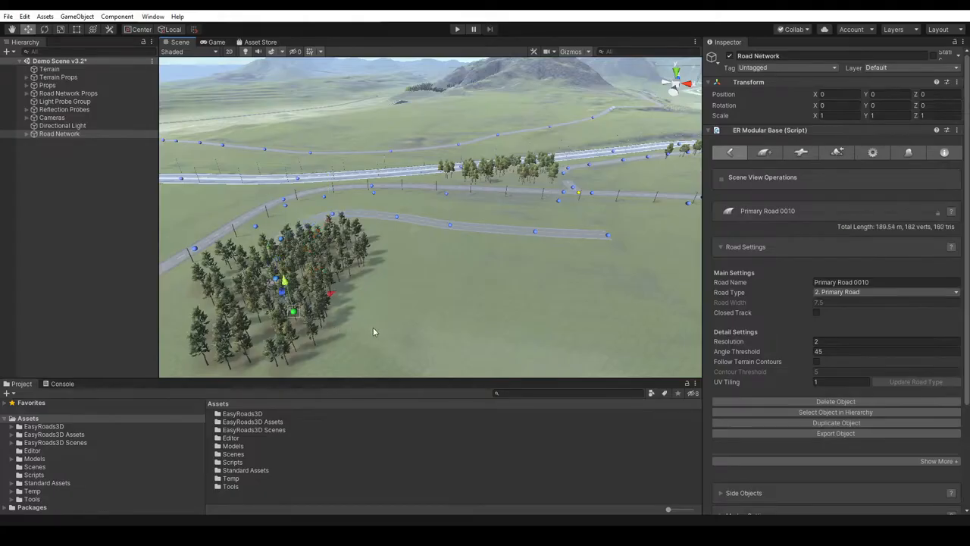
- Continue the road out of the trees with four markers in a winding line across the near field, to about 286 m
left_click(372, 327, "shift")
left_click(444, 302, "shift")
left_click(535, 330, "shift")
left_click(597, 307, "shift")
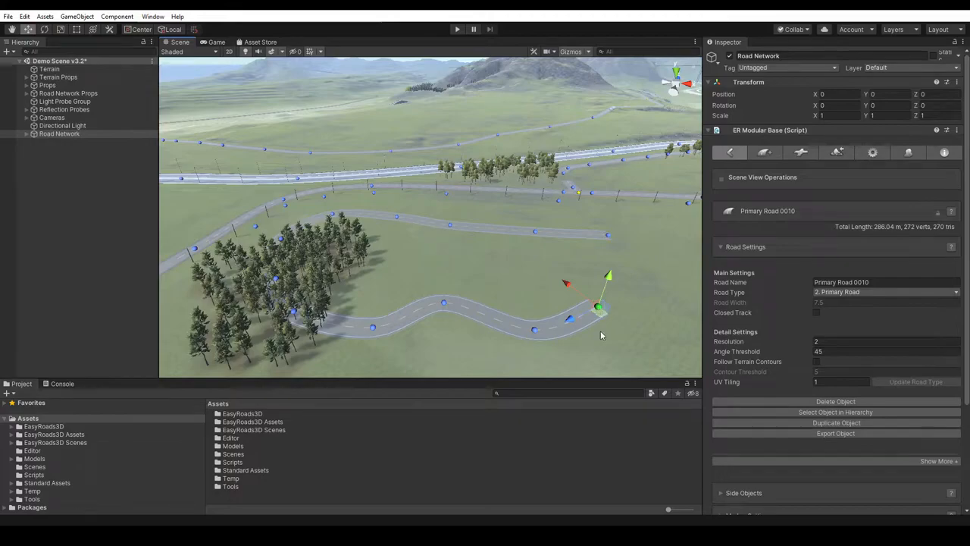
- Move the crest marker of the winding stretch to flatten the bend, and raise that marker slightly
left_click(444, 303)
mouse_move(442, 309)
left_mouse_down()
mouse_move(443, 373)
mouse_move(439, 318)
mouse_move(447, 332)
left_mouse_up()
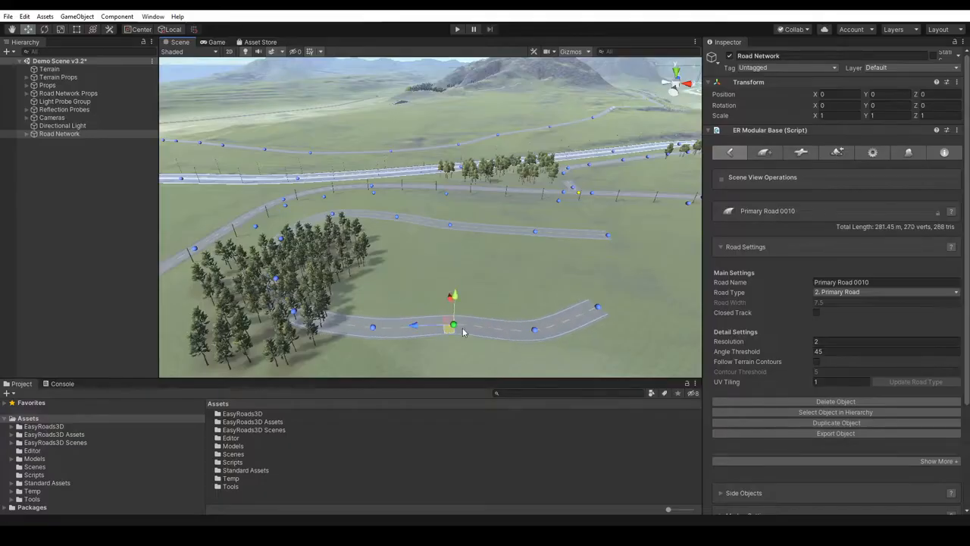
right_click_drag(512, 295, 512, 276)
middle_click_drag(498, 310, 491, 254)
left_click(445, 287)
mouse_move(445, 253)
left_mouse_down()
mouse_move(445, 233)
mouse_move(442, 266)
mouse_move(443, 248)
left_mouse_up()
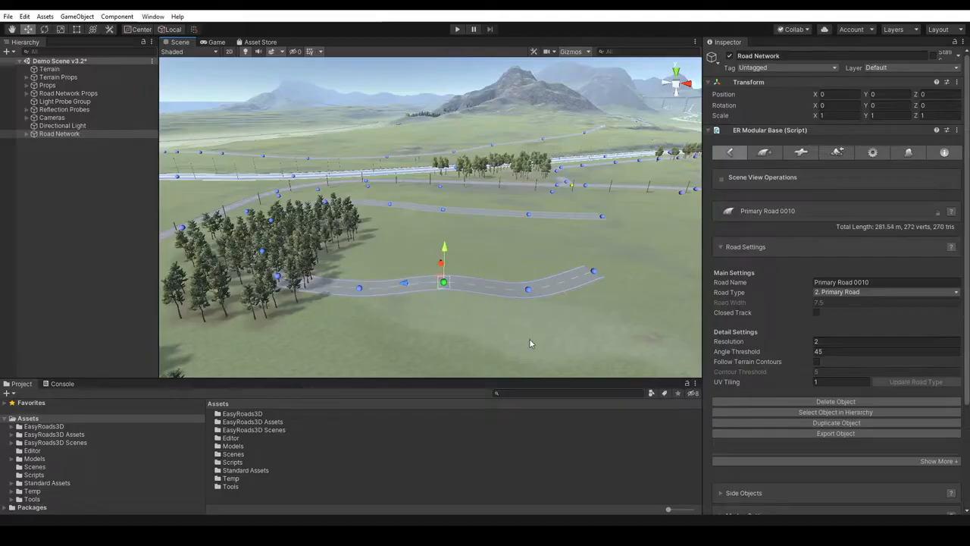
- Delete the flattened bend's marker, insert a new one there and move it away from the camera to restore the bend, about 287 m overall
key("Delete")
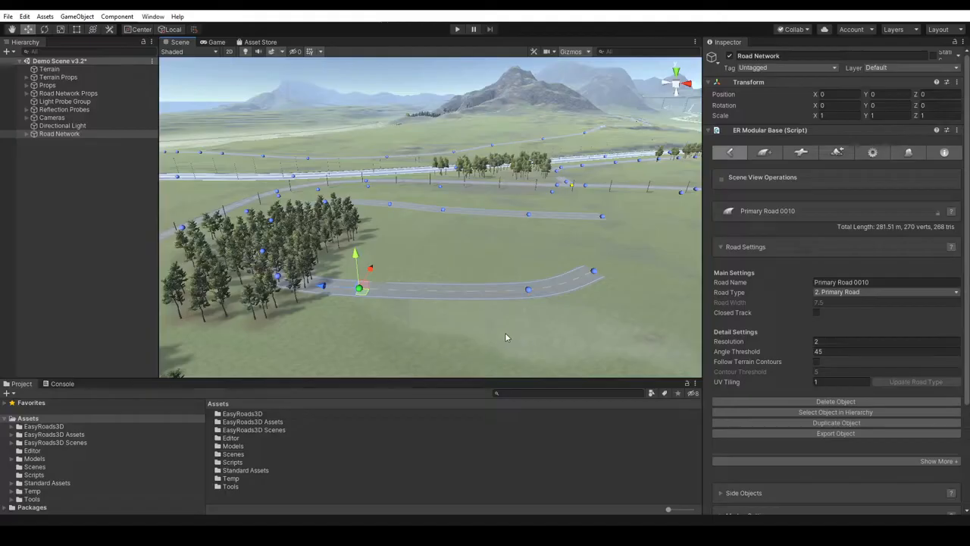
left_click(440, 290, "ctrl")
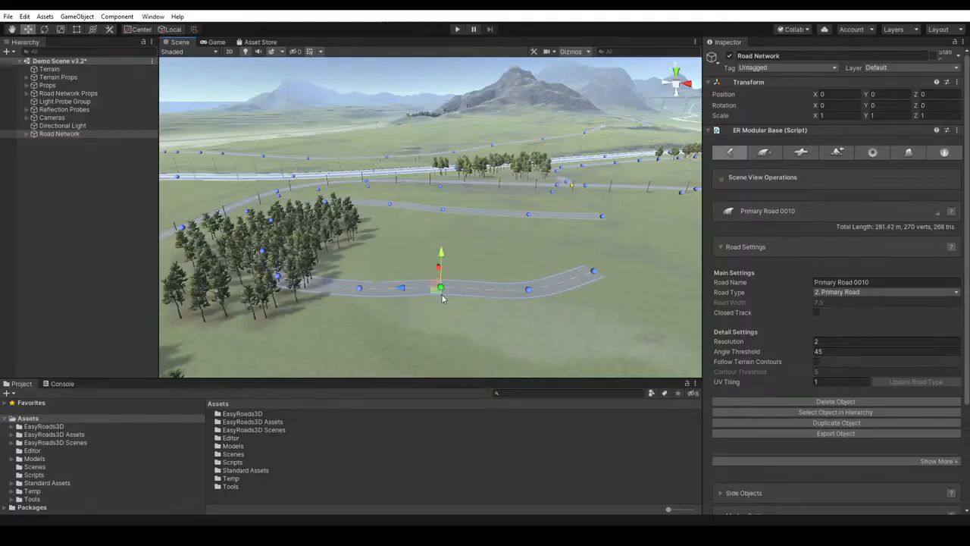
mouse_move(436, 293)
left_mouse_down()
mouse_move(433, 302)
mouse_move(441, 266)
left_mouse_up()
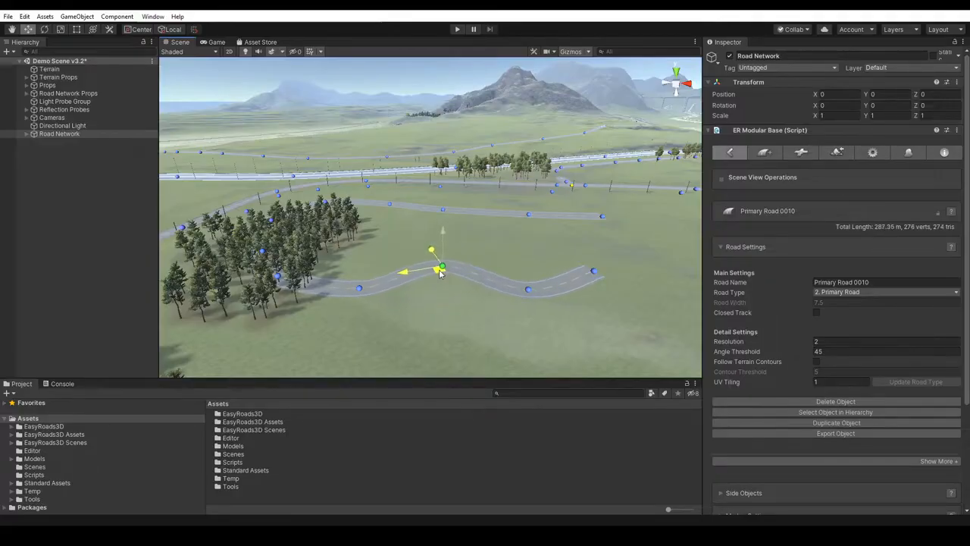
left_click(506, 259)
- View the connection prefab list, and examine the Primary Road settings under Road Types in General Settings
left_click(805, 152)
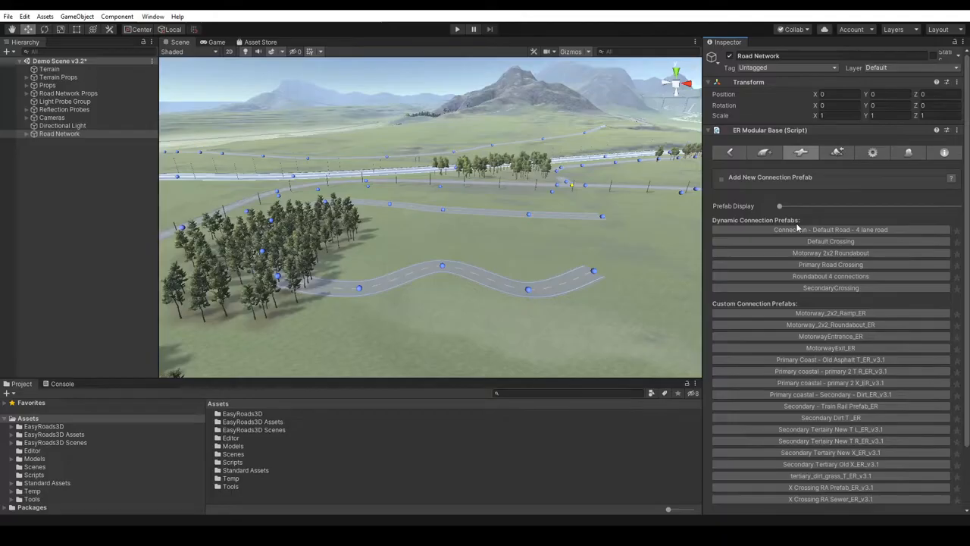
left_click(871, 154)
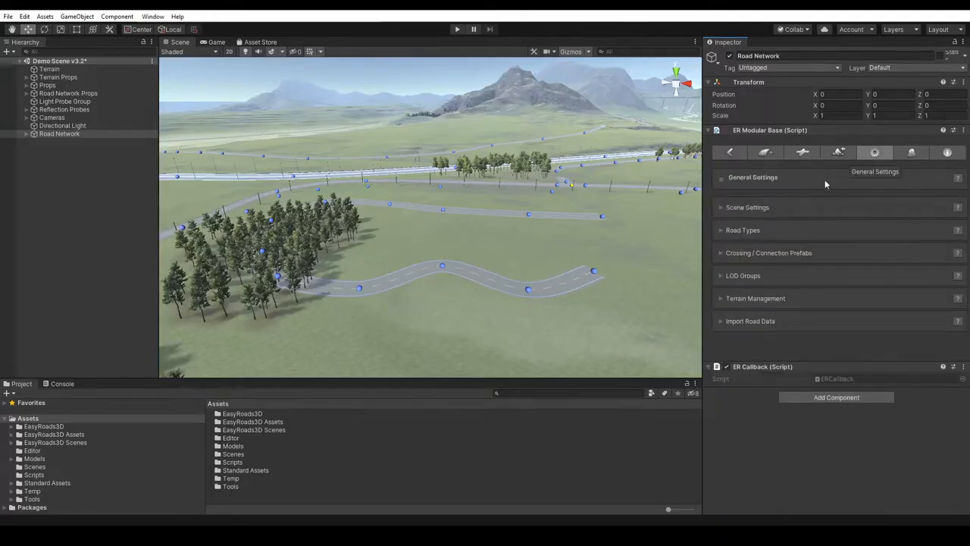
left_click(781, 231)
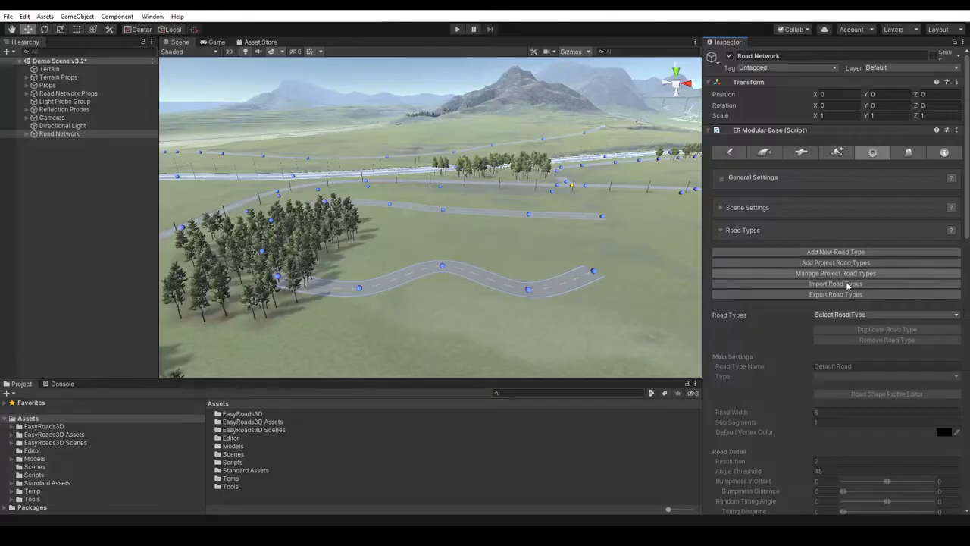
left_click(837, 314)
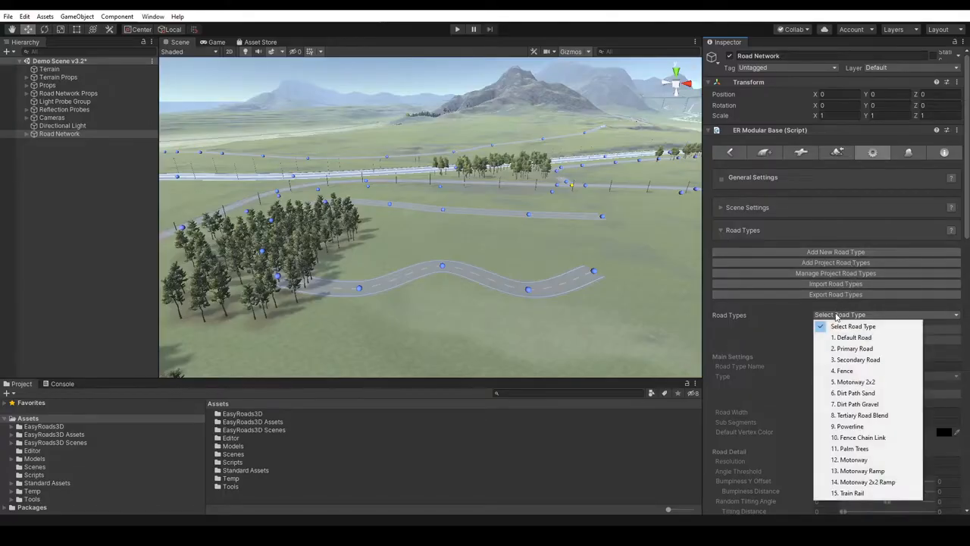
left_click(854, 348)
scroll(853, 354, "down", 10)
left_click_drag(967, 212, 969, 254)
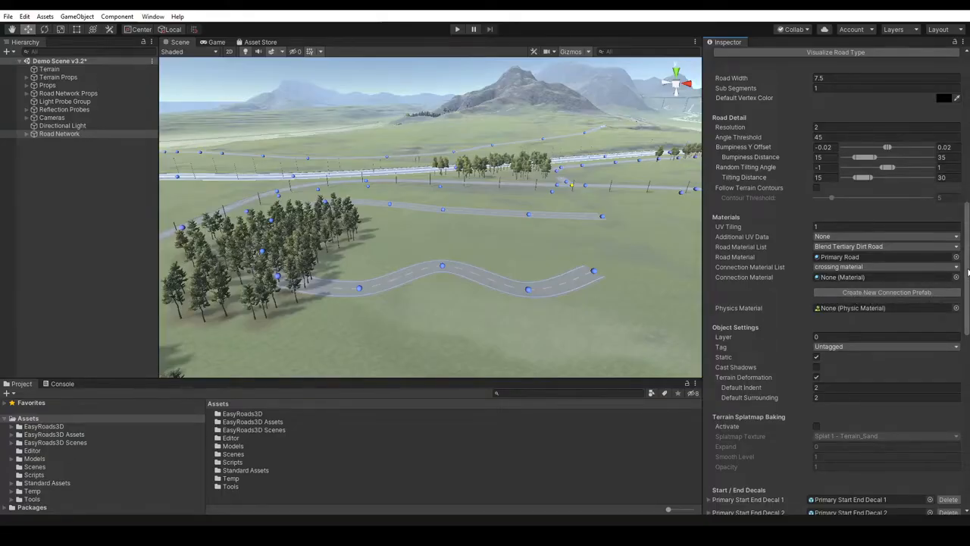
scroll(854, 288, "up", 10)
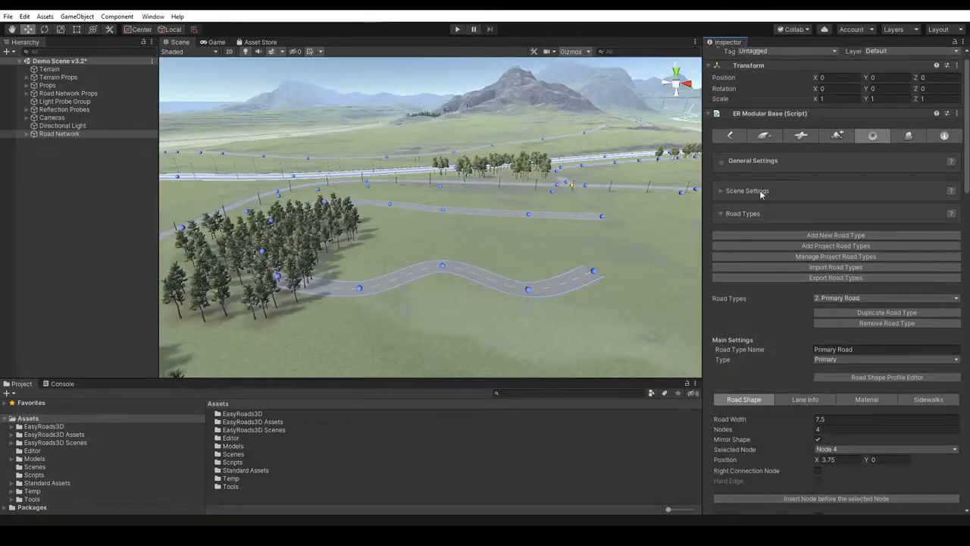
left_click(755, 216)
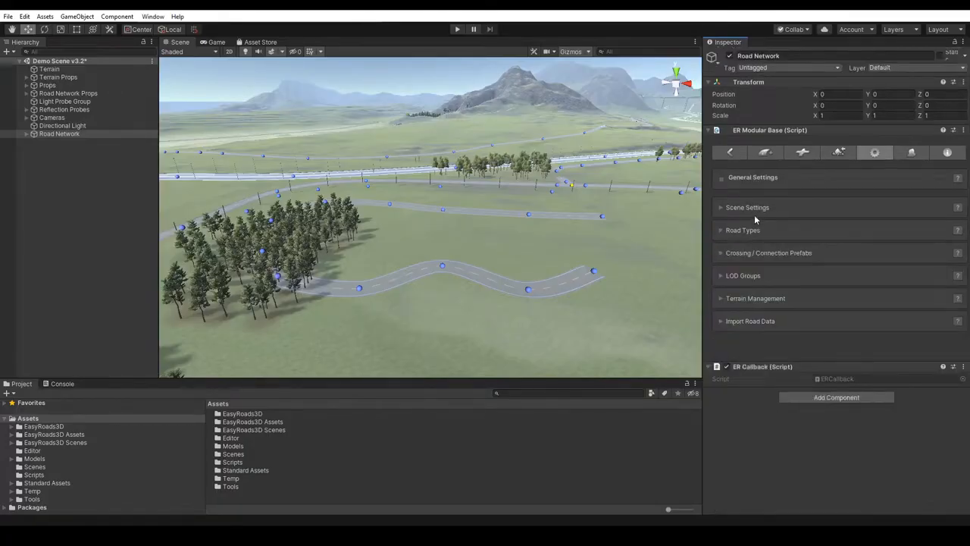
- View the Crossing / Connection Prefabs settings, and examine the Custom Connection Editor window before closing it
left_click(777, 255)
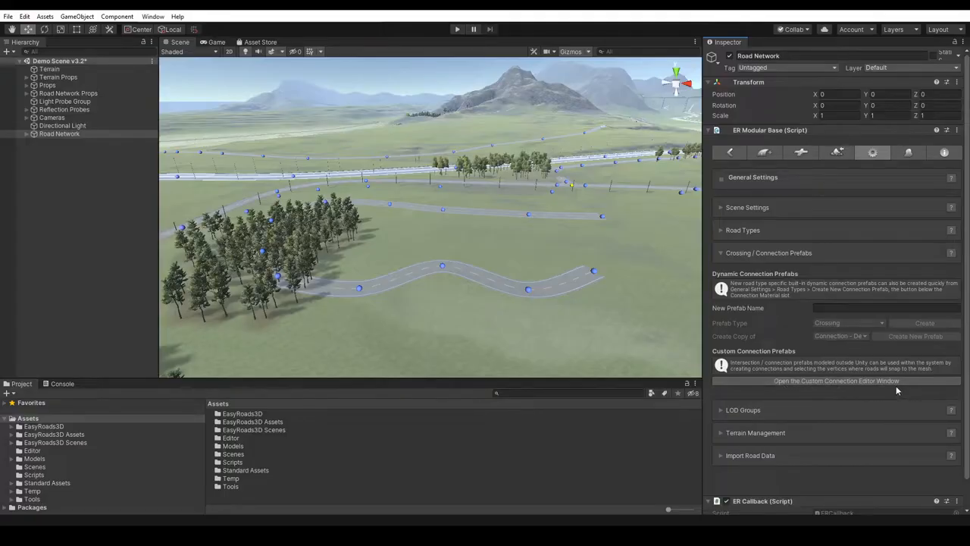
left_click(811, 381)
left_click_drag(851, 77, 534, 57)
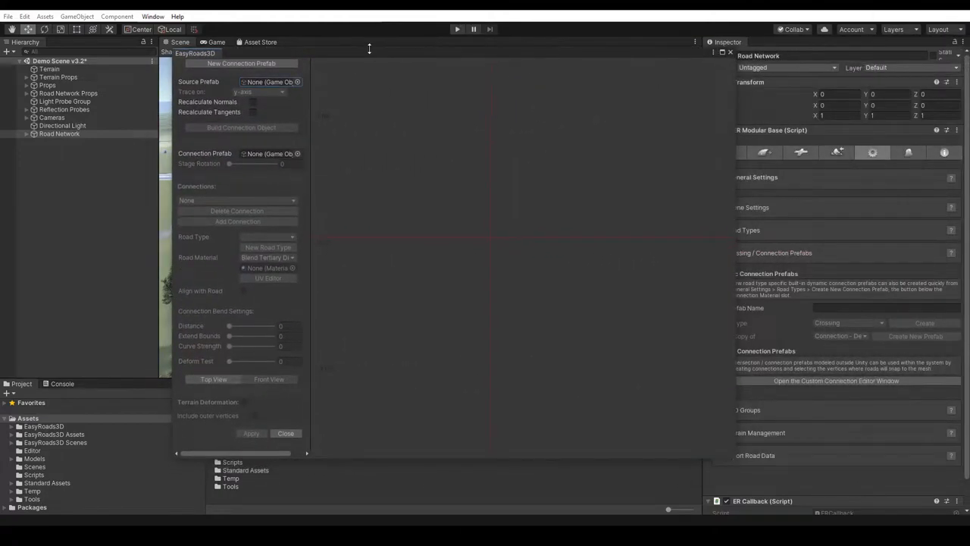
left_click_drag(369, 50, 472, 50)
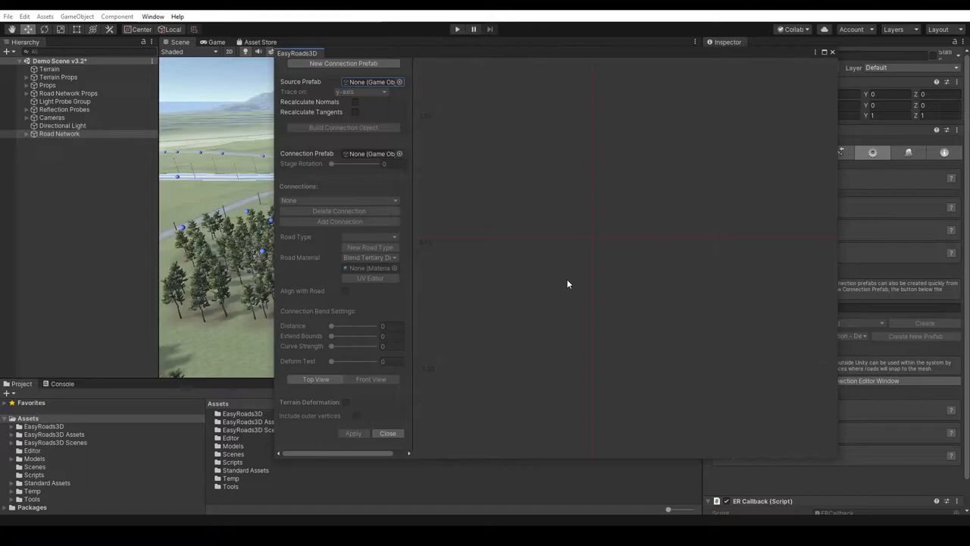
left_click_drag(531, 268, 655, 329)
left_click(388, 433)
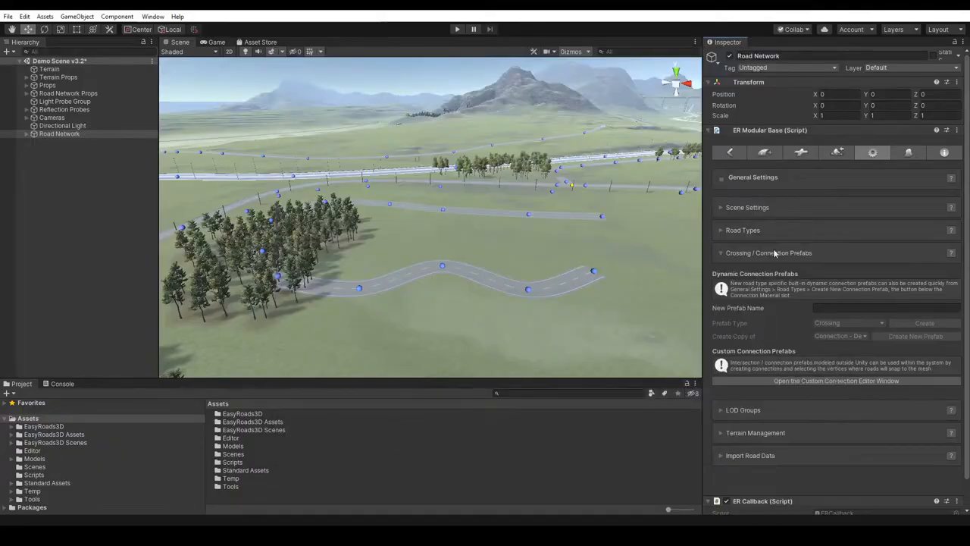
- Compare the Add New Connection Prefab list with the dynamic prefabs folder in EasyRoads3D Resources, and collapse the EasyRoads3D folder
left_click(802, 153)
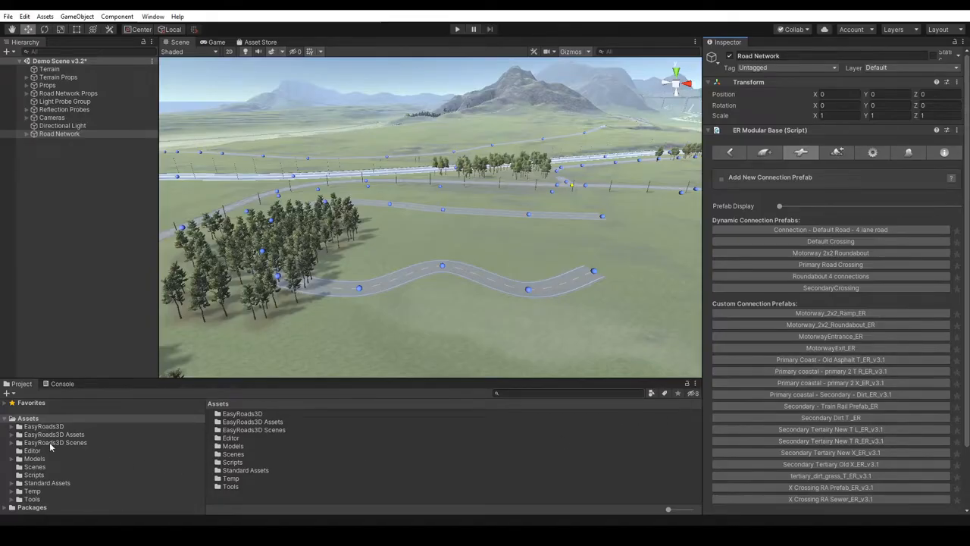
left_click(12, 427)
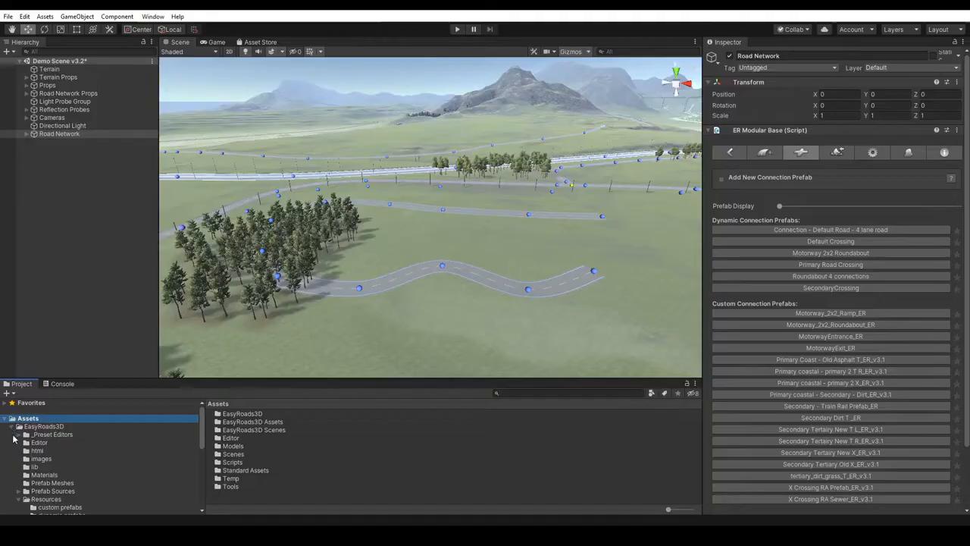
left_click(68, 497)
scroll(68, 498, "down", 2)
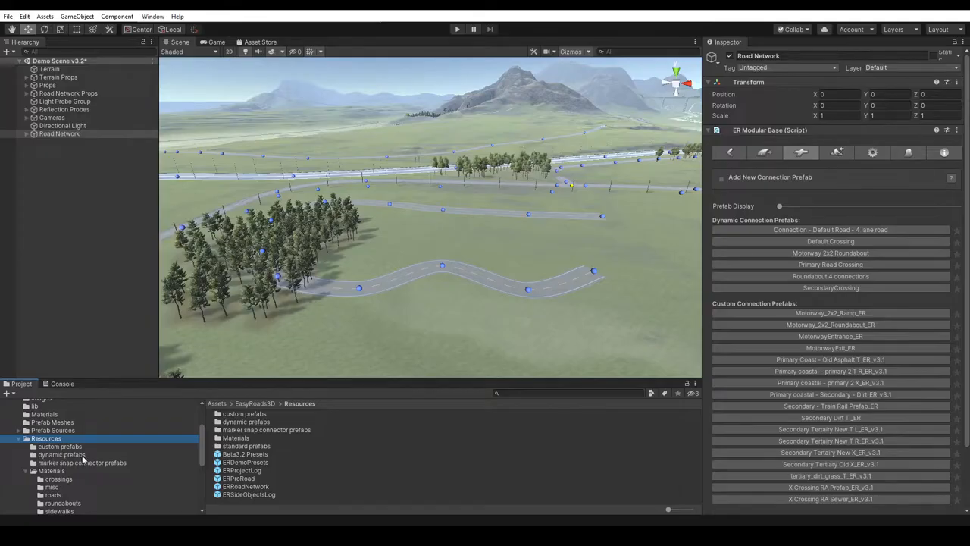
left_click(75, 455)
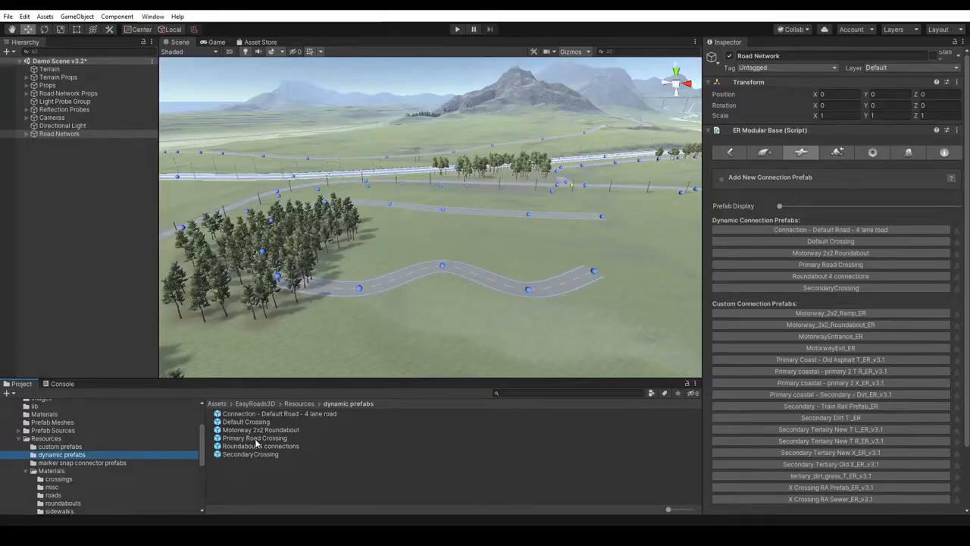
left_click_drag(203, 455, 199, 417)
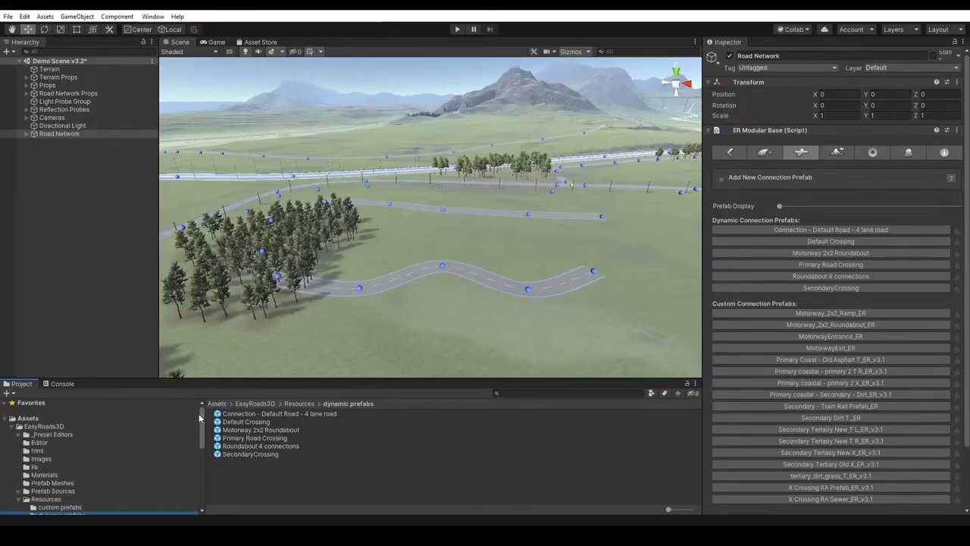
left_click(34, 419)
left_click(15, 426)
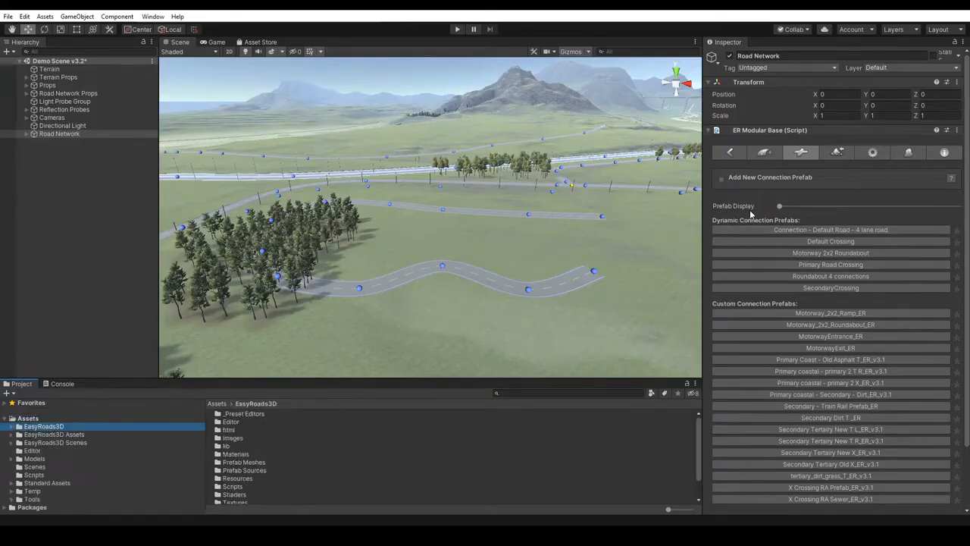
- Try out the Prefab Display setting, and mark Primary Road Crossing as a favourite and unmark it again
left_click(780, 207)
mouse_move(780, 206)
left_mouse_down()
mouse_move(829, 212)
mouse_move(776, 218)
left_mouse_up()
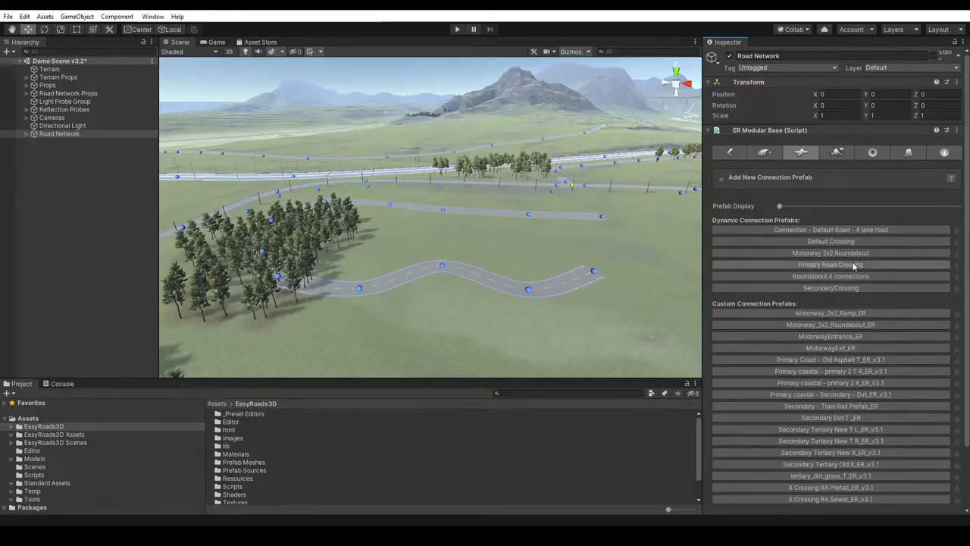
left_click(957, 265)
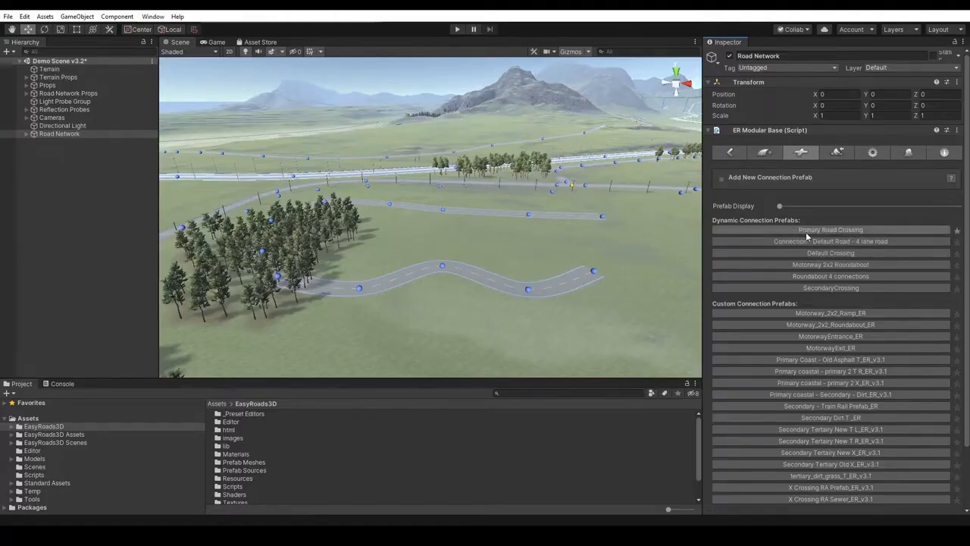
left_click(957, 231)
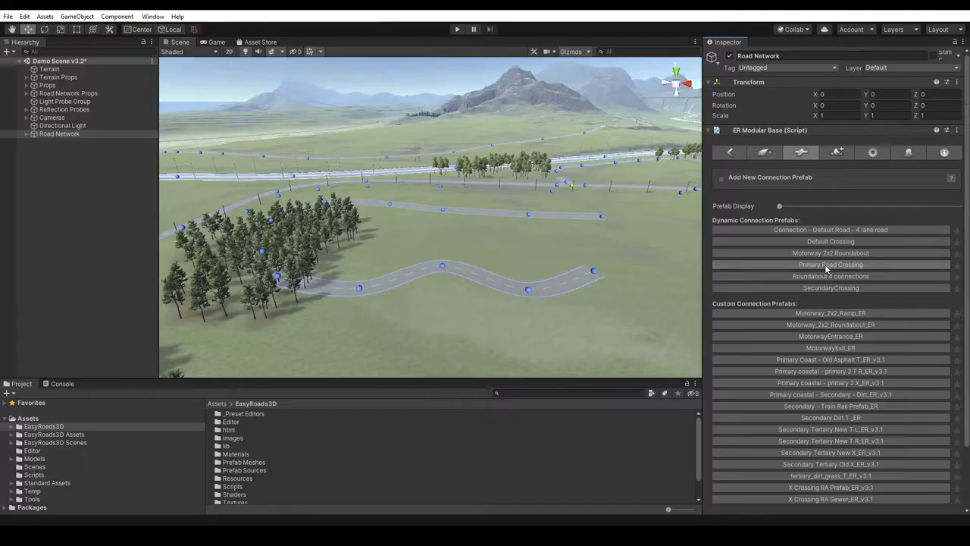
- Place a Primary Road Crossing dynamic prefab in the open field between the new road's two stretches
left_click(527, 242, "shift")
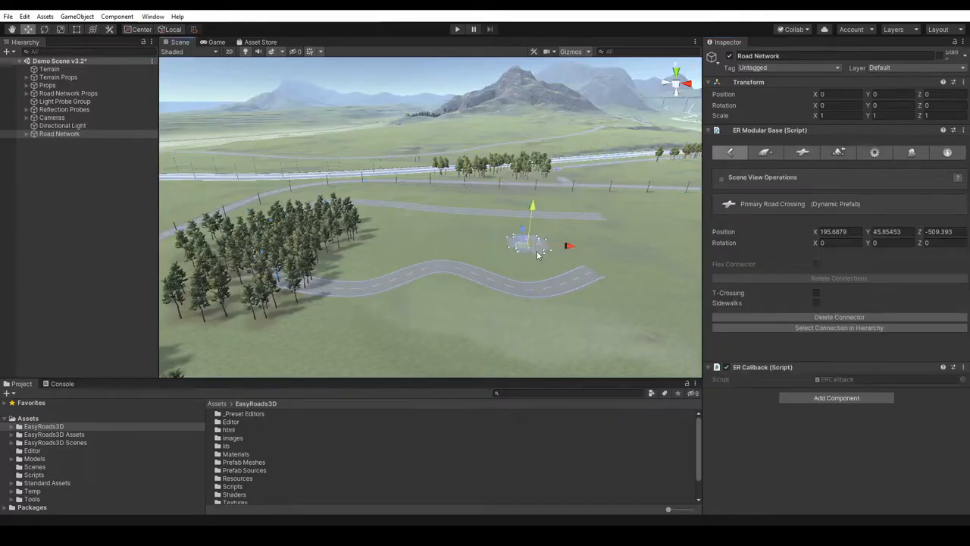
- Raise the Primary Road Crossing above the terrain to a height of about Y 48.25
key("f")
right_click_drag(573, 203, 577, 209)
scroll(578, 210, "down", 5)
scroll(561, 199, "down", 3)
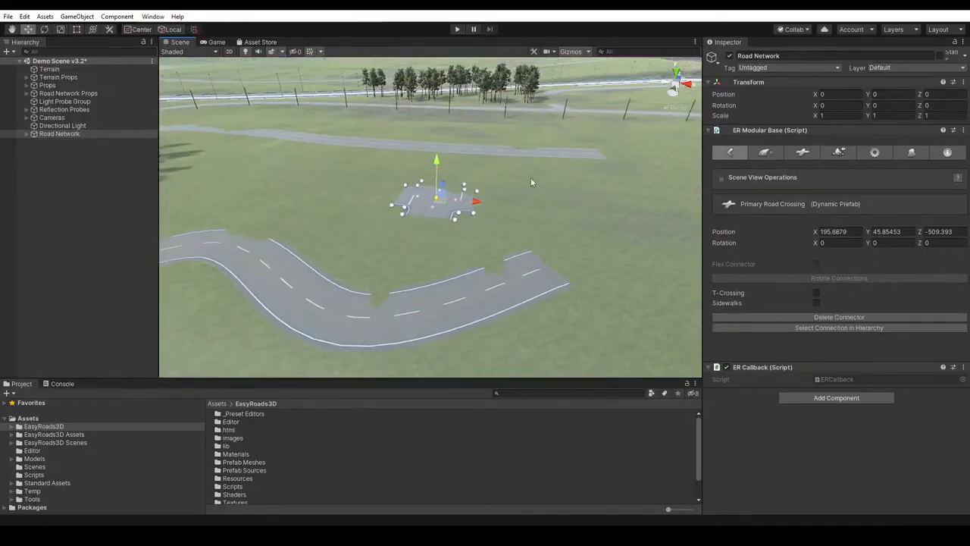
left_click_drag(437, 161, 438, 149)
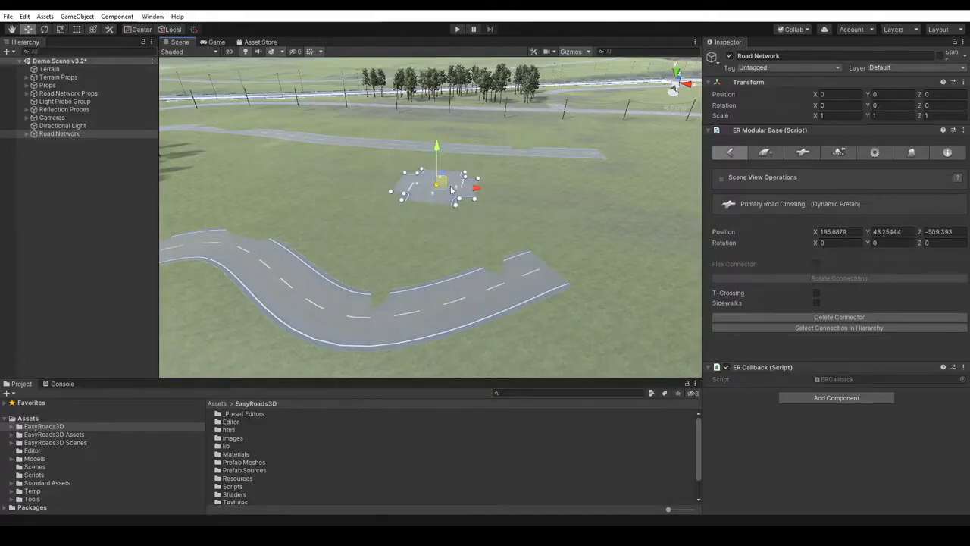
- Rotate the crossing to about 358.25° around Y and shift it to about X 197, Z -511.2
key("e")
mouse_move(436, 207)
left_mouse_down()
mouse_move(512, 192)
mouse_move(444, 200)
left_mouse_up()
key("w")
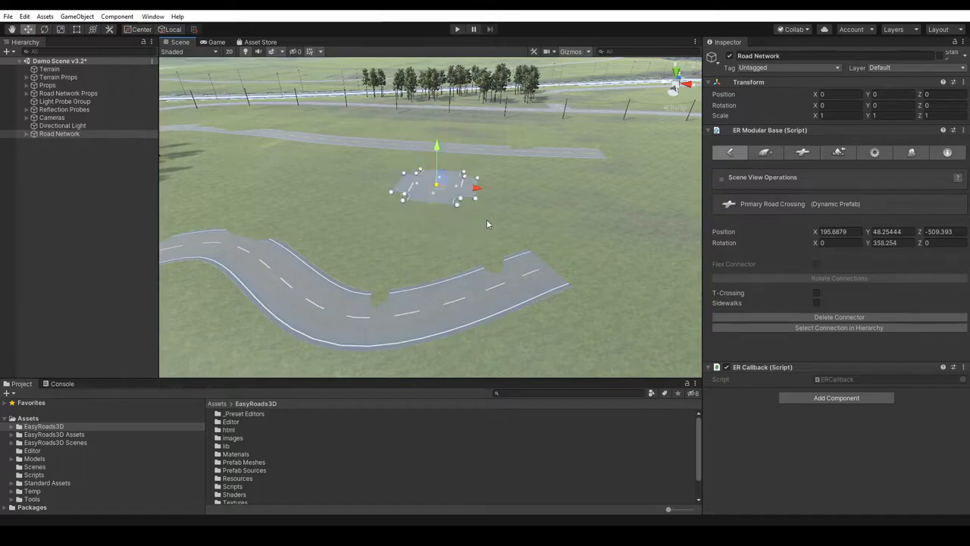
mouse_move(462, 187)
left_mouse_down()
mouse_move(482, 213)
mouse_move(494, 209)
mouse_move(447, 197)
left_mouse_up()
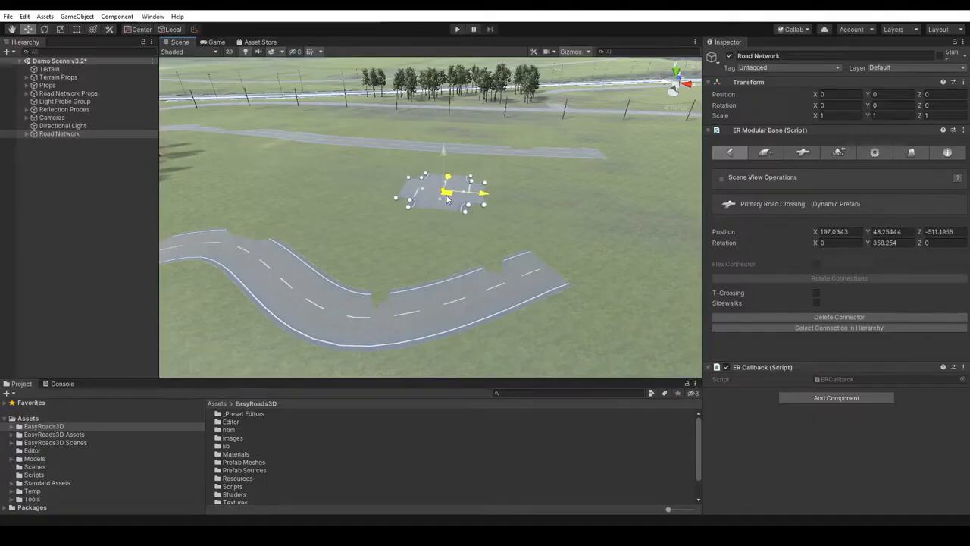
left_click(596, 228)
- Extend the far primary road with three markers that curve back, and connect its end to the crossing's facing connection point
right_click_drag(596, 226, 603, 239)
scroll(603, 239, "down", 4)
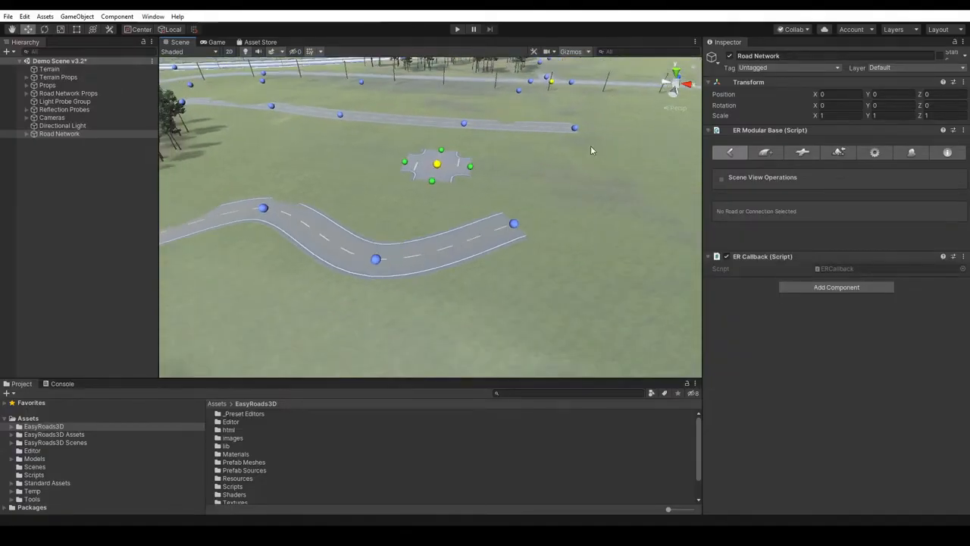
left_click(577, 129)
left_click(629, 151, "shift")
left_click(598, 179, "shift")
left_click(533, 174, "shift")
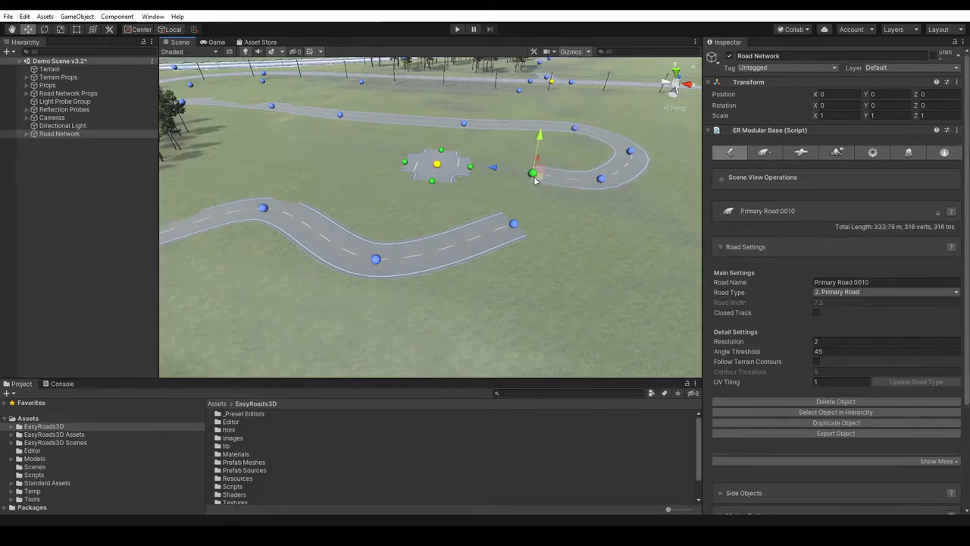
left_click_drag(522, 178, 479, 175)
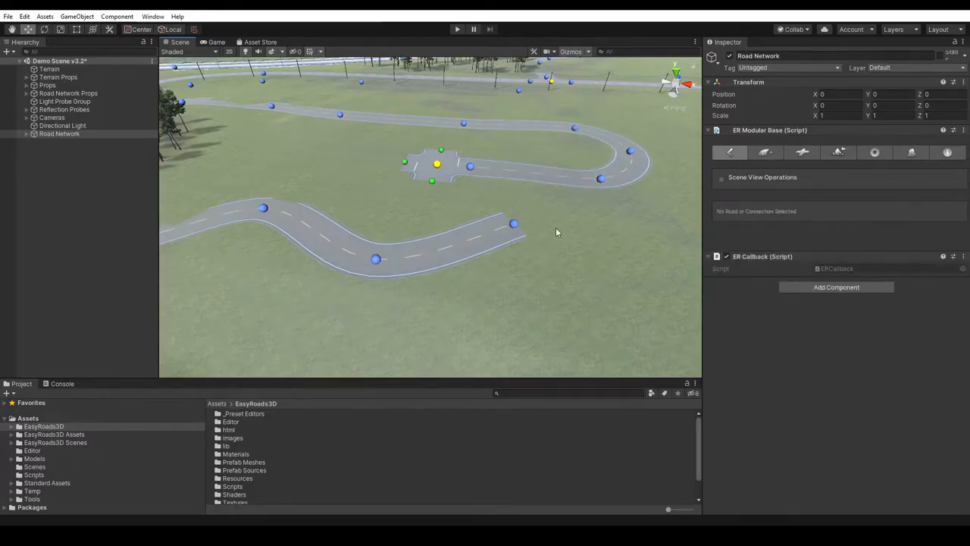
- Move the crossing with the attached road slightly, to about Z -511.8
left_click(437, 170)
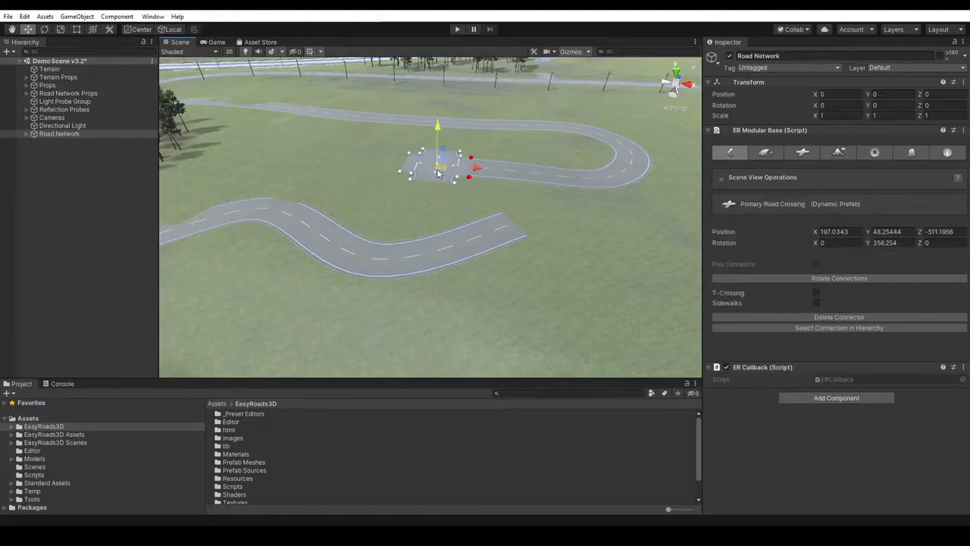
mouse_move(436, 173)
left_mouse_down()
mouse_move(435, 187)
mouse_move(443, 180)
mouse_move(429, 162)
mouse_move(424, 180)
mouse_move(439, 171)
left_mouse_up()
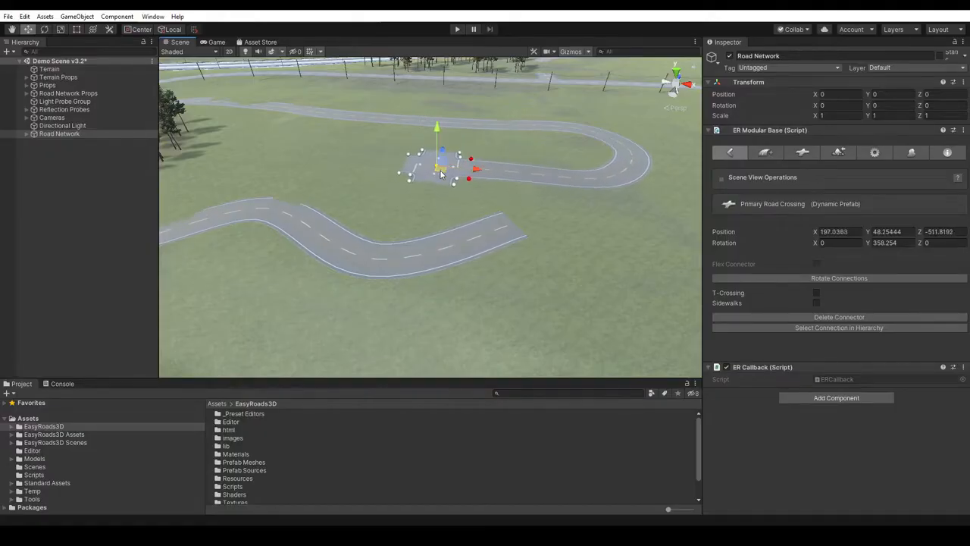
left_click(602, 220)
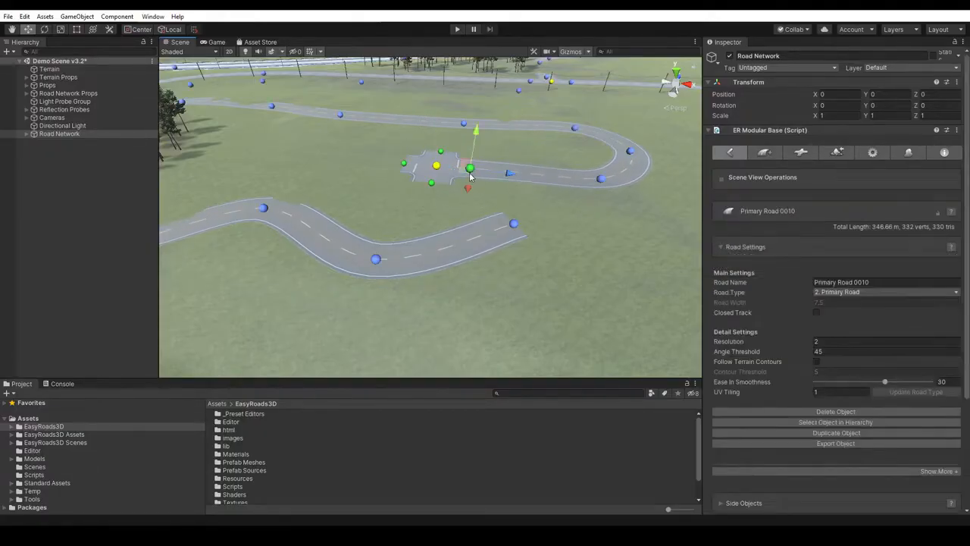
- Pull the road's end off the crossing and delete the three markers of the curved extension
left_click_drag(495, 180, 541, 188)
key("BackSpace")
key("BackSpace")
key("BackSpace")
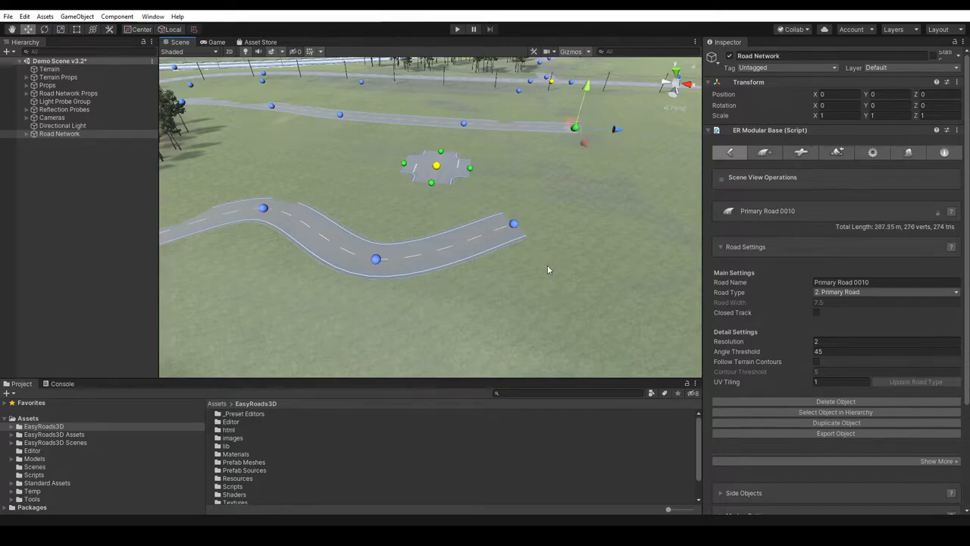
- Delete the Primary Road Crossing from the open field
left_click(439, 171)
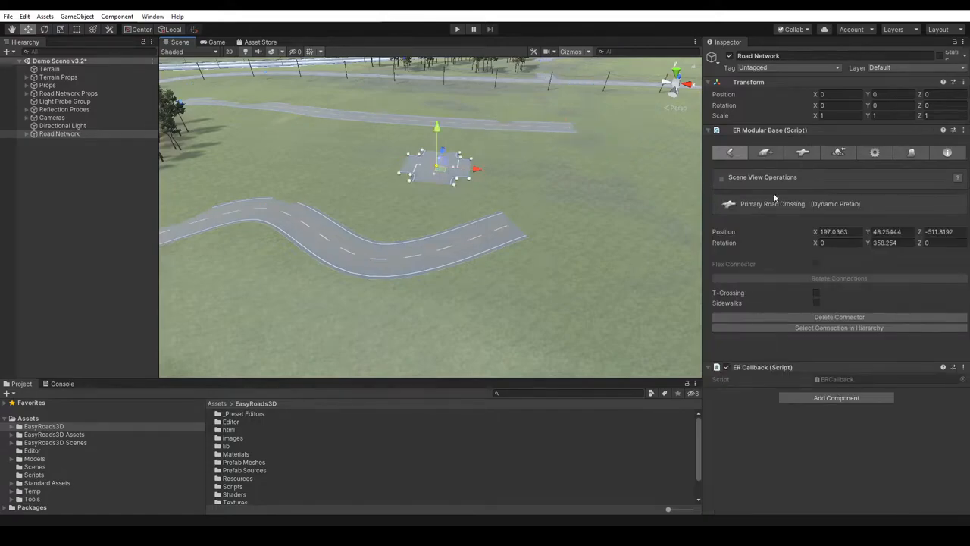
left_click(833, 318)
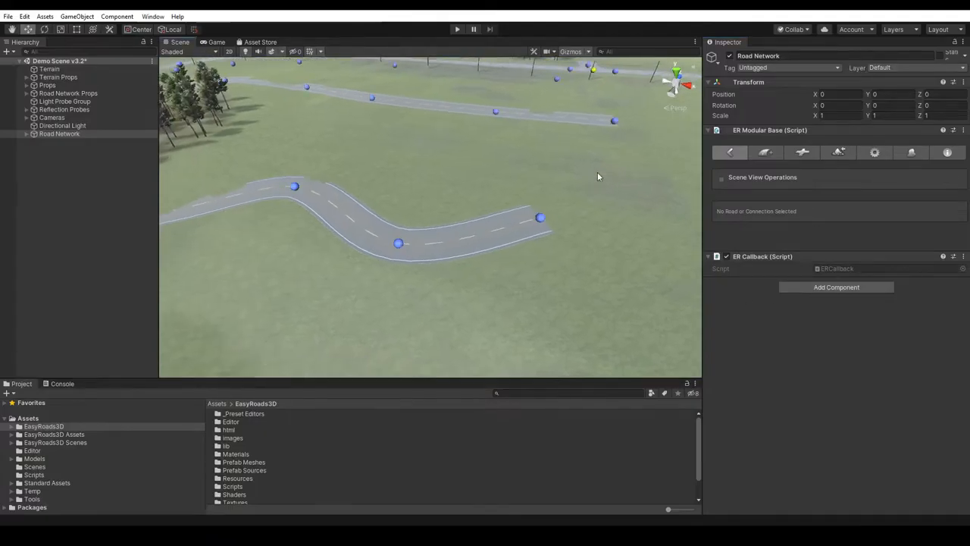
- Attach a Primary Road Crossing dynamic prefab to the end marker of the far primary road, and delete it again
middle_click_drag(619, 156, 454, 197)
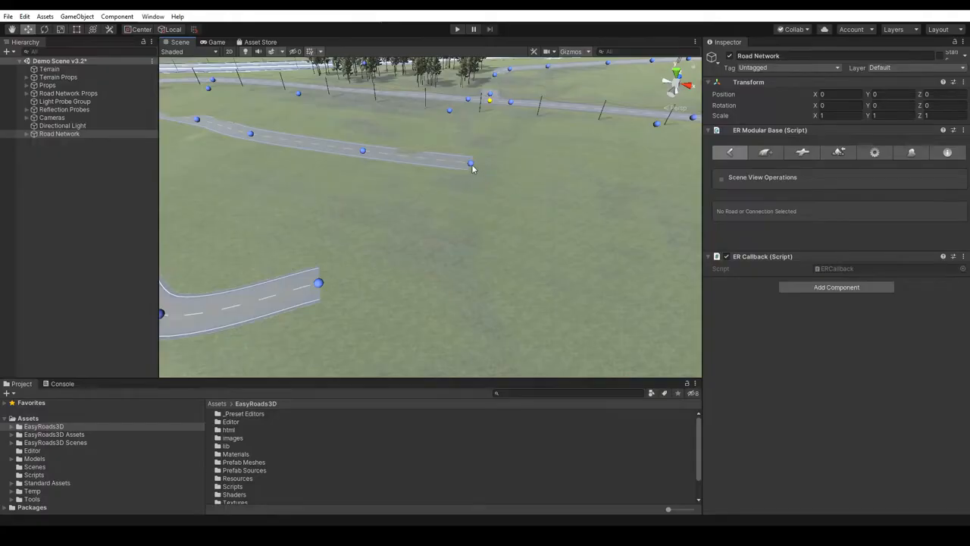
left_click(471, 165)
key("f")
left_click_drag(432, 185, 432, 182)
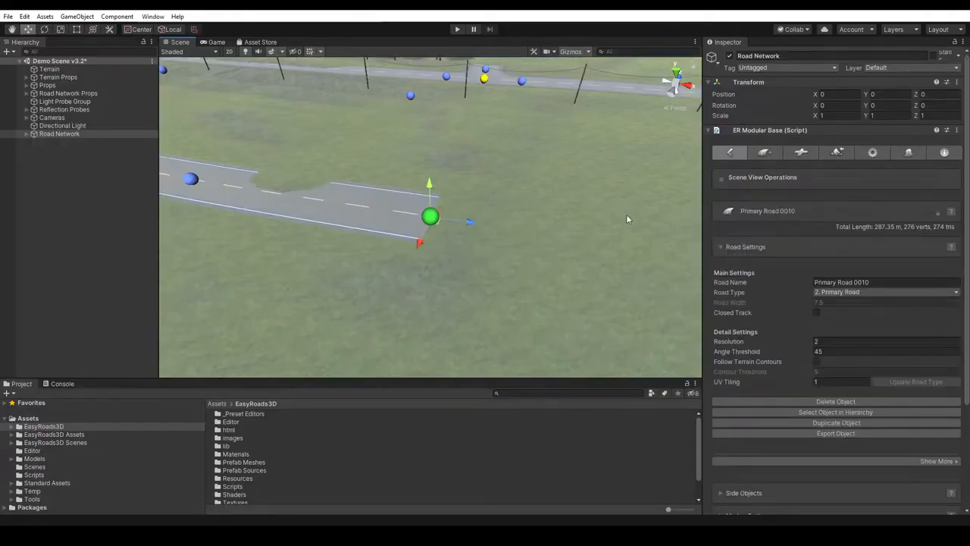
left_click(802, 153)
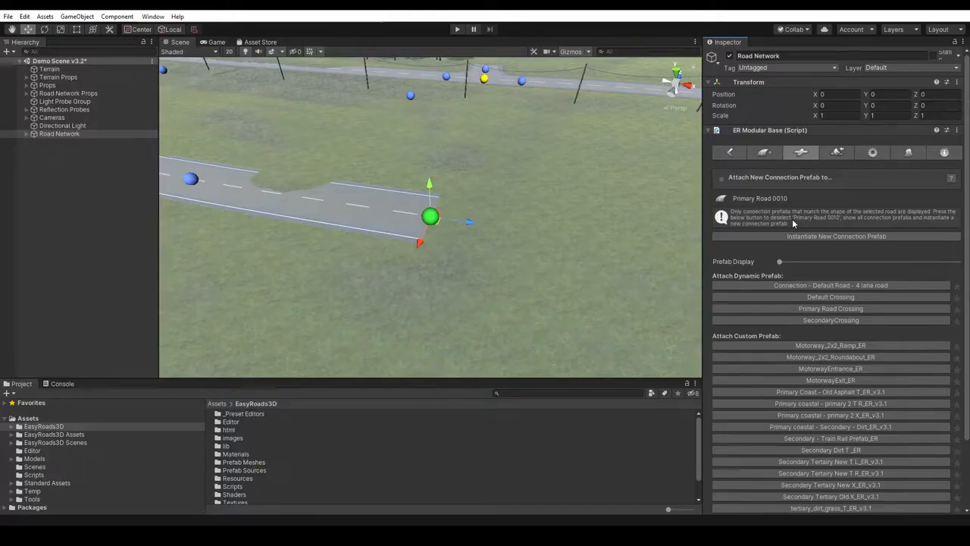
left_click(831, 312)
scroll(455, 335, "down", 3)
scroll(457, 337, "down", 2)
right_click_drag(553, 296, 596, 291)
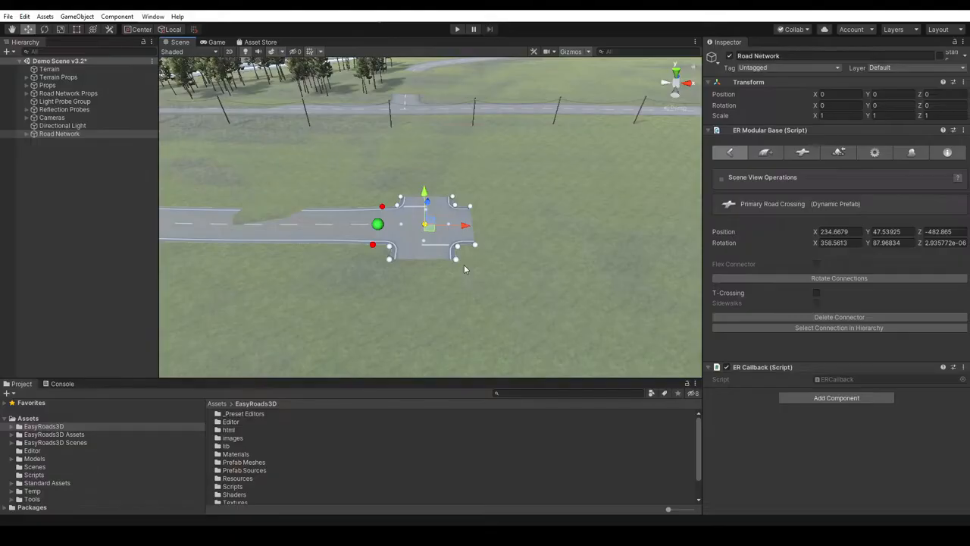
left_click(816, 315)
- Move the far primary road's end marker outward to lengthen the road to about 304 m
scroll(424, 267, "down", 5)
middle_click_drag(441, 282, 473, 217)
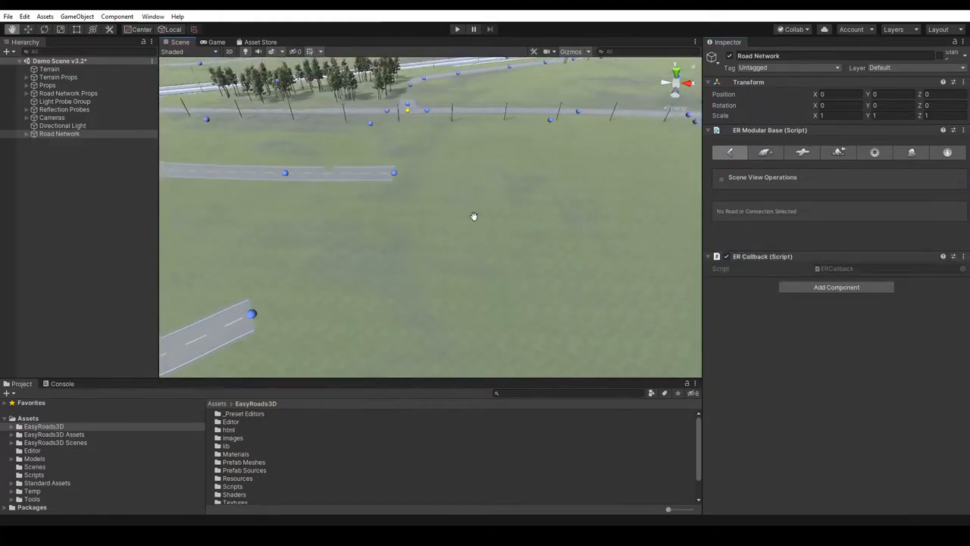
left_click(394, 173)
left_click_drag(430, 173, 489, 188)
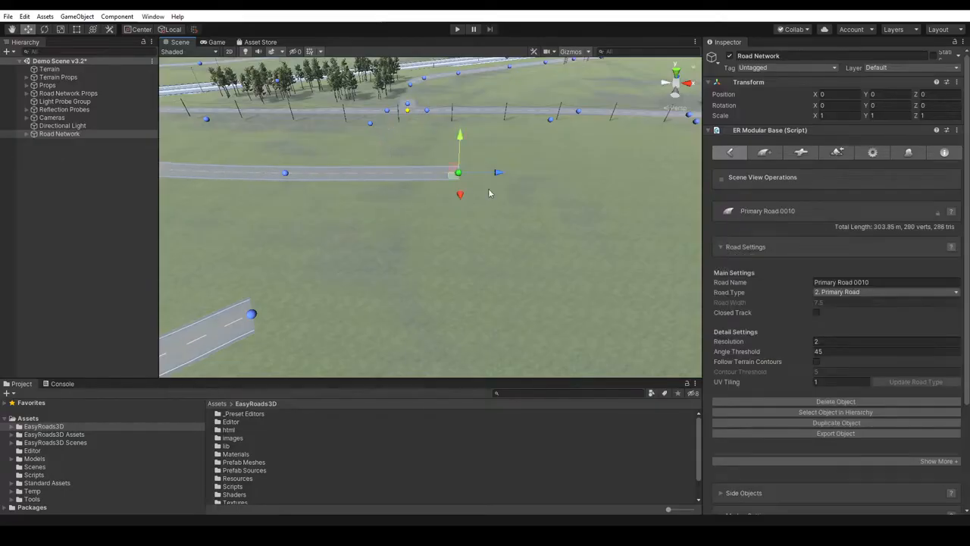
- Insert a Primary Road Crossing at the second-to-last marker of the lengthened road and raise it to about Y 47.62
middle_click_drag(346, 219, 485, 254)
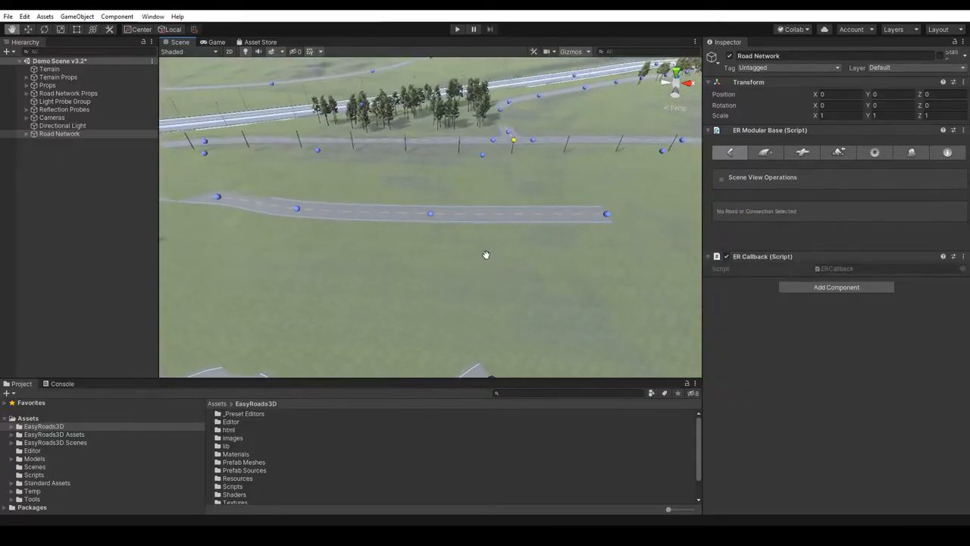
left_click(431, 213)
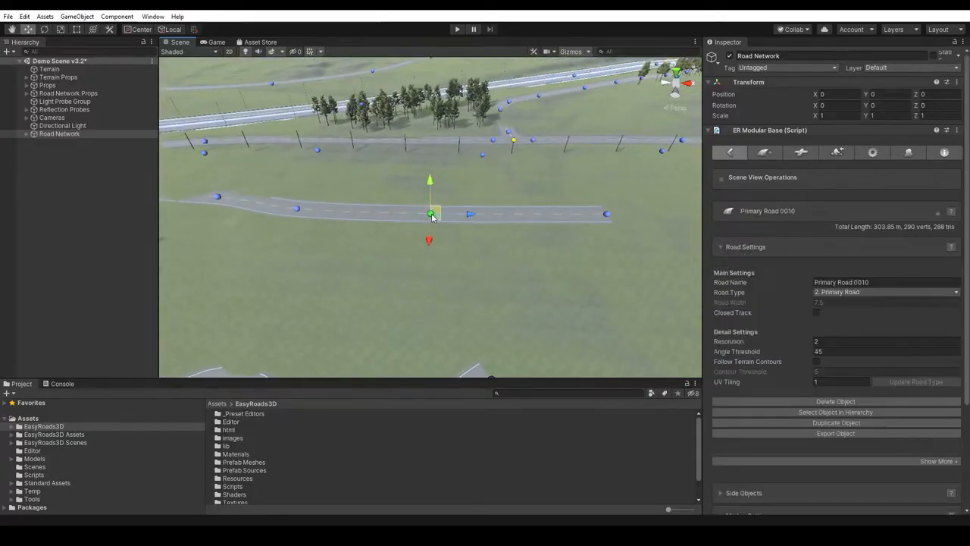
left_click(810, 153)
left_click(824, 309)
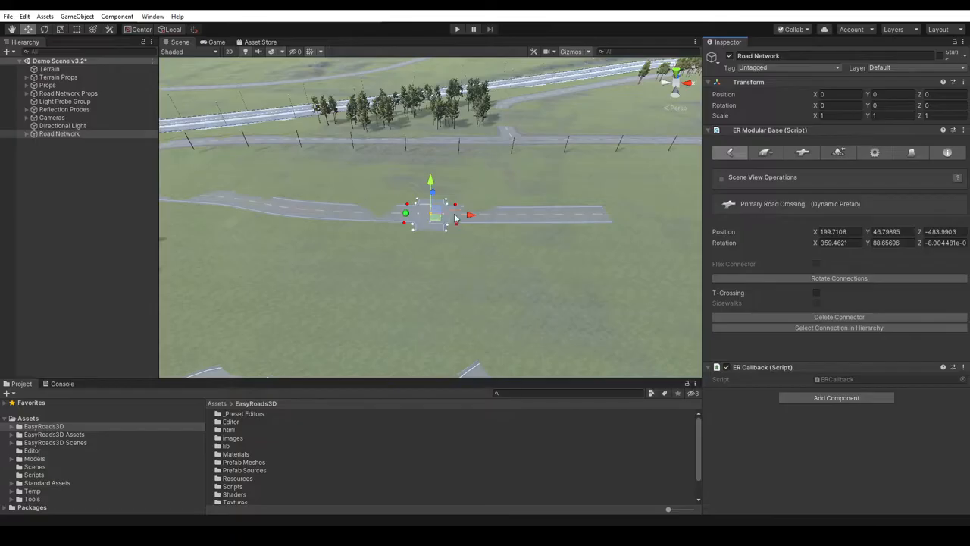
left_click(433, 221)
left_click(429, 212)
left_click_drag(432, 182, 431, 179)
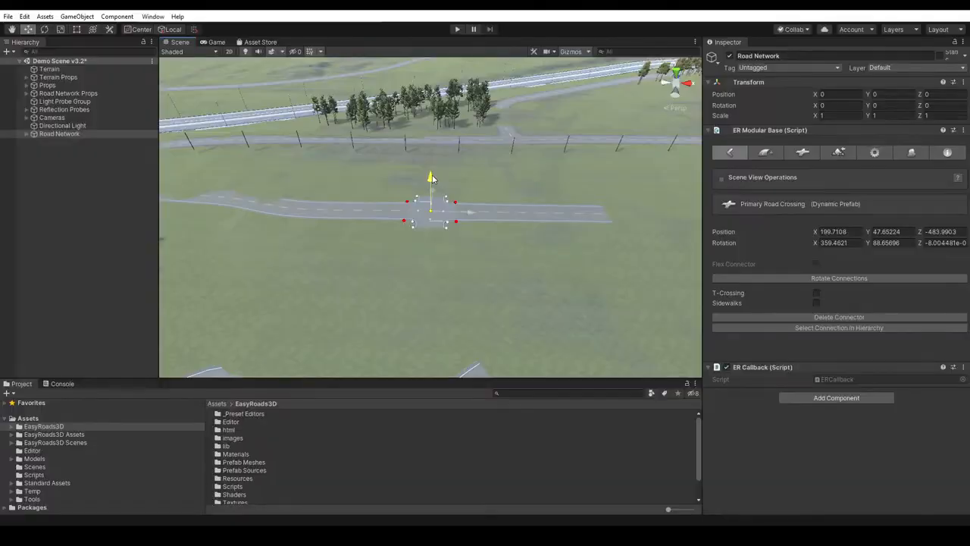
left_click(471, 261)
- Add a new road of type 2. Primary Road and lay it out straight across the open field with three markers
key("q")
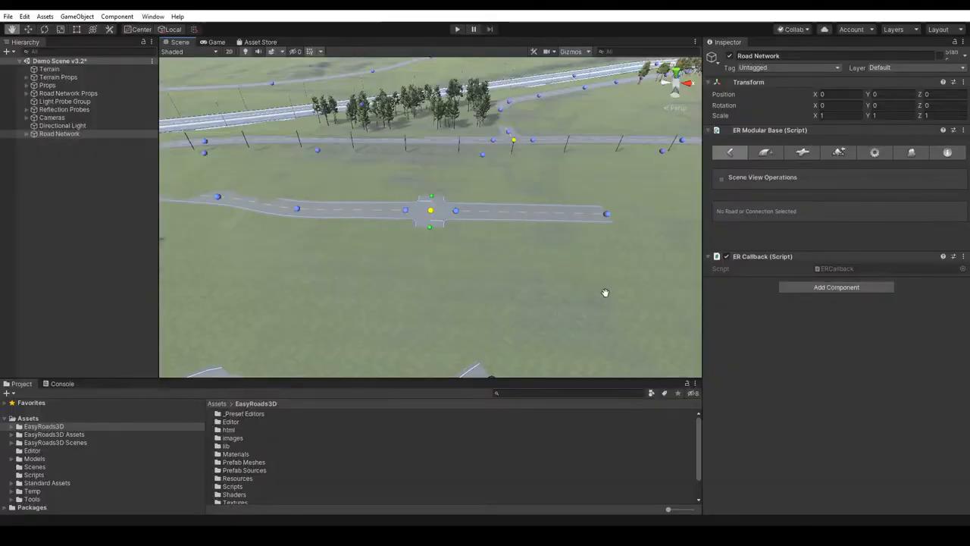
left_click_drag(602, 290, 409, 269)
scroll(401, 268, "up", 2)
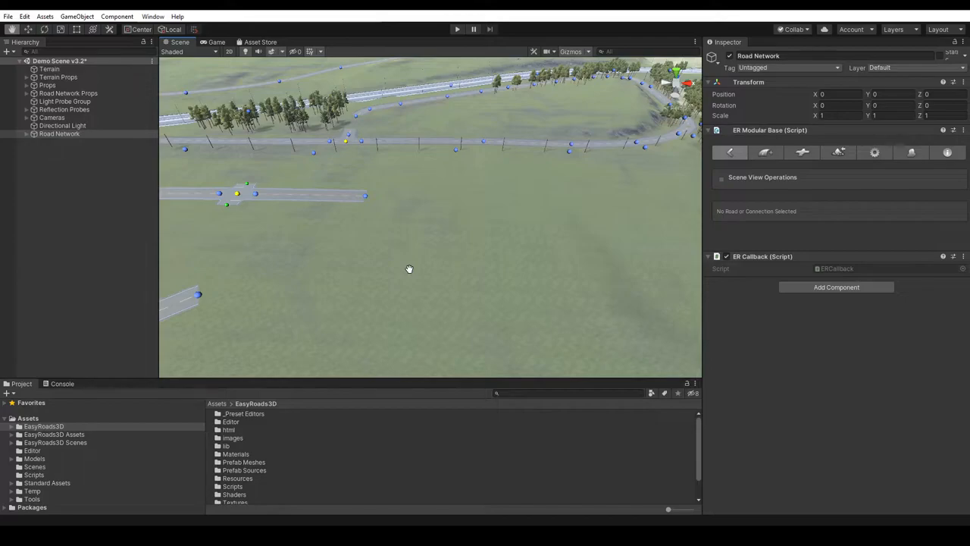
left_click(765, 155)
left_click(843, 233)
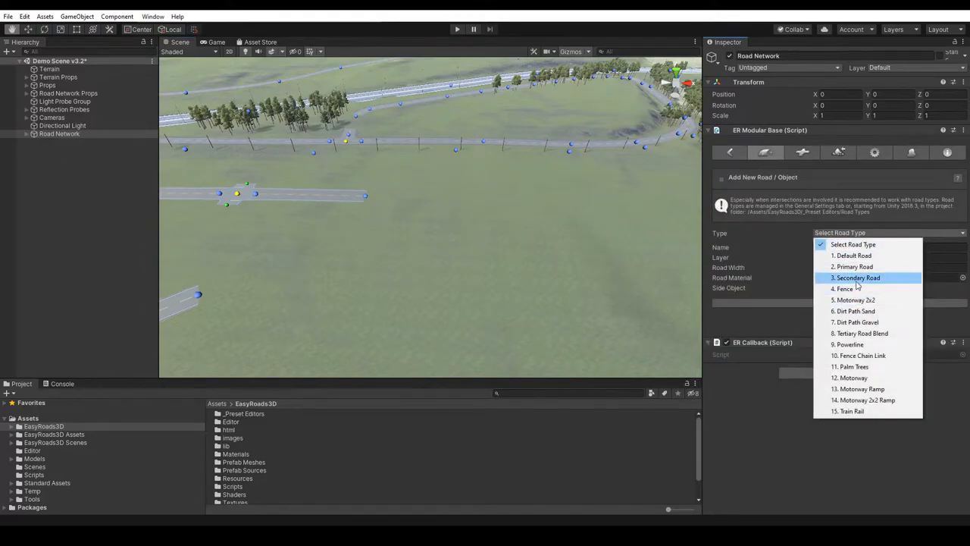
left_click(854, 267)
left_click(833, 303)
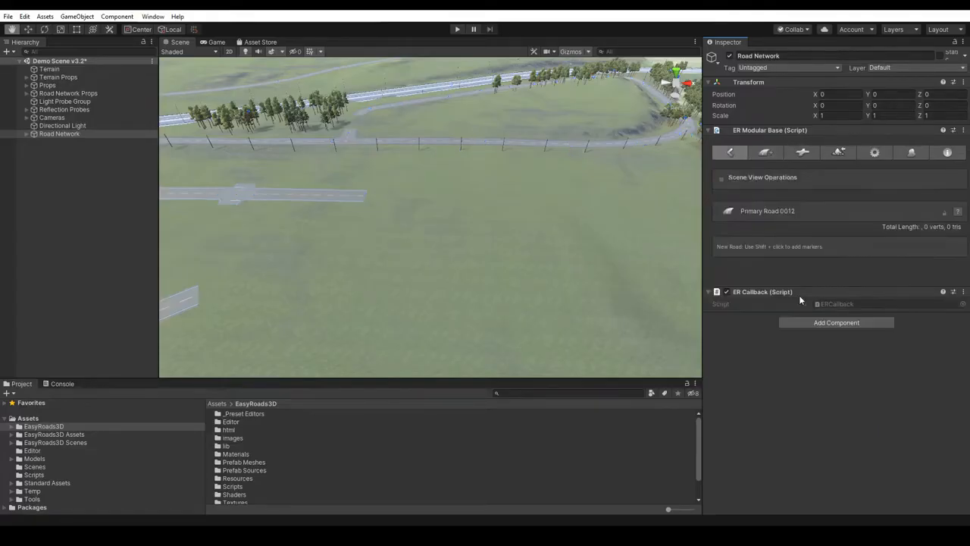
key("w")
left_click(338, 262, "shift")
left_click(448, 264, "shift")
left_click(572, 265, "shift")
- Add another Primary Road with three markers running perpendicular across the middle of the new road, and pull its near end slightly outward
left_click(766, 153)
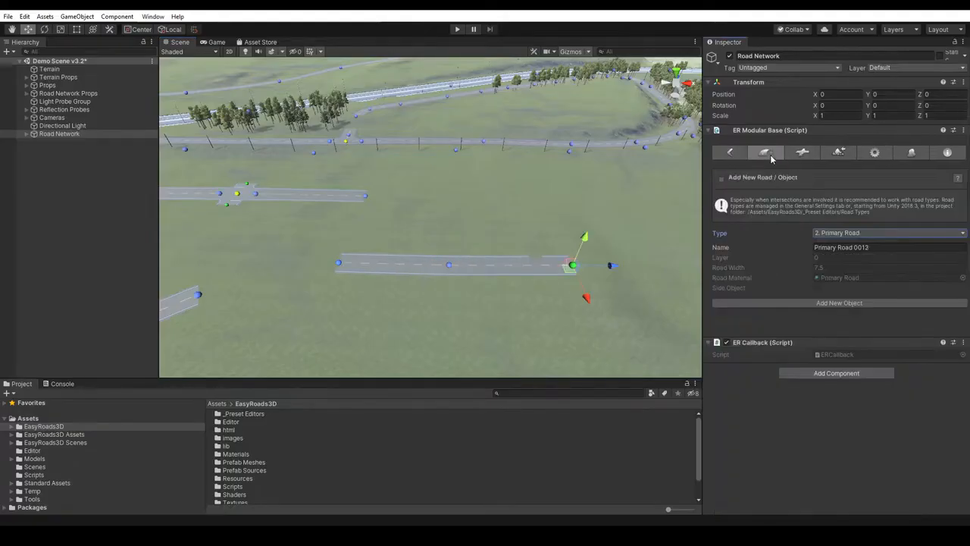
left_click(841, 303)
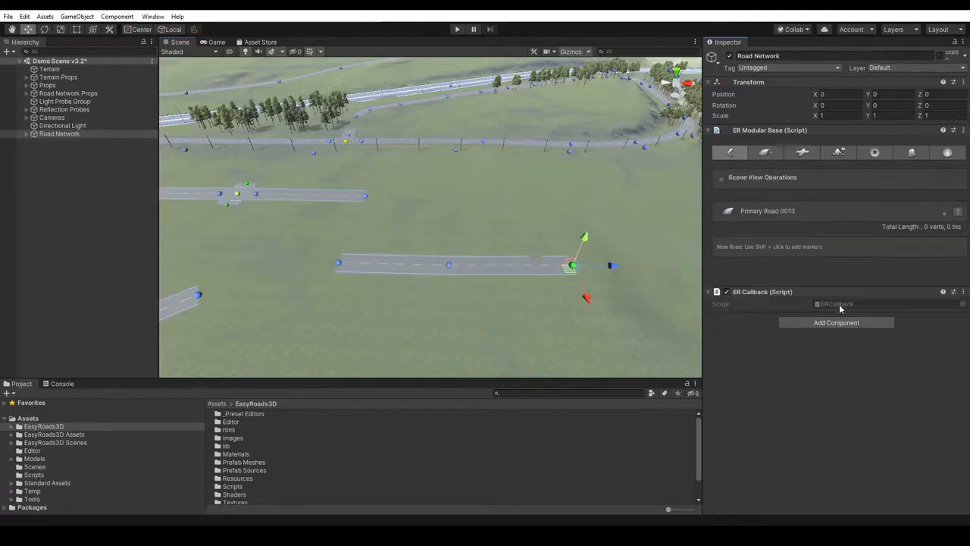
left_click(455, 192, "shift")
left_click(457, 235, "shift")
left_click(460, 326, "shift")
scroll(532, 301, "down", 1)
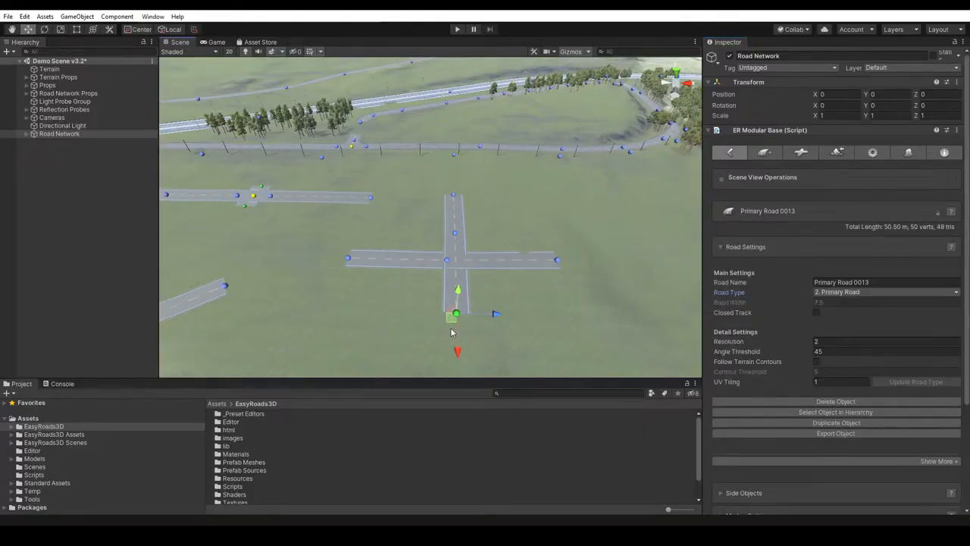
left_click_drag(453, 323, 454, 326)
- Move the perpendicular road's middle marker onto the other road's middle marker to join both roads in a flex connector
left_click(455, 234)
left_click_drag(452, 237, 451, 265)
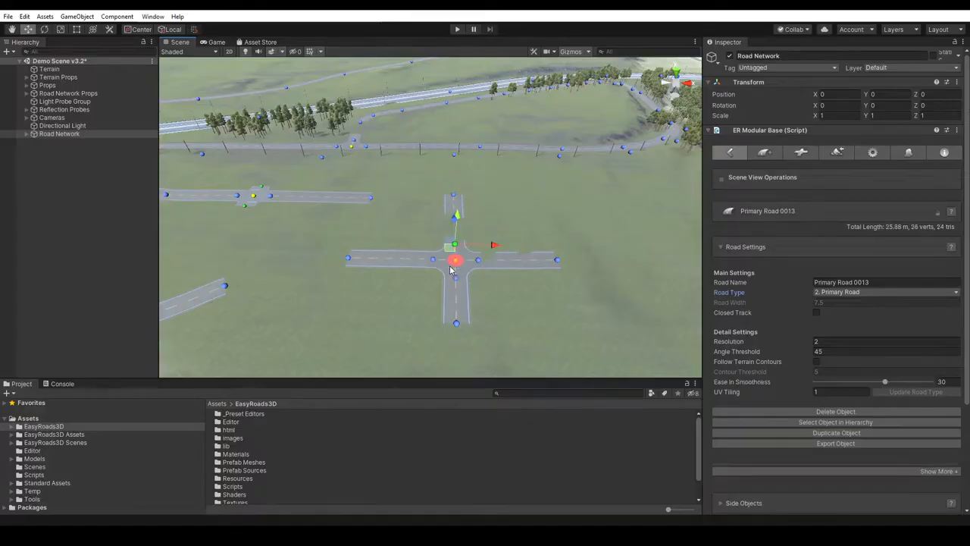
left_click(522, 316)
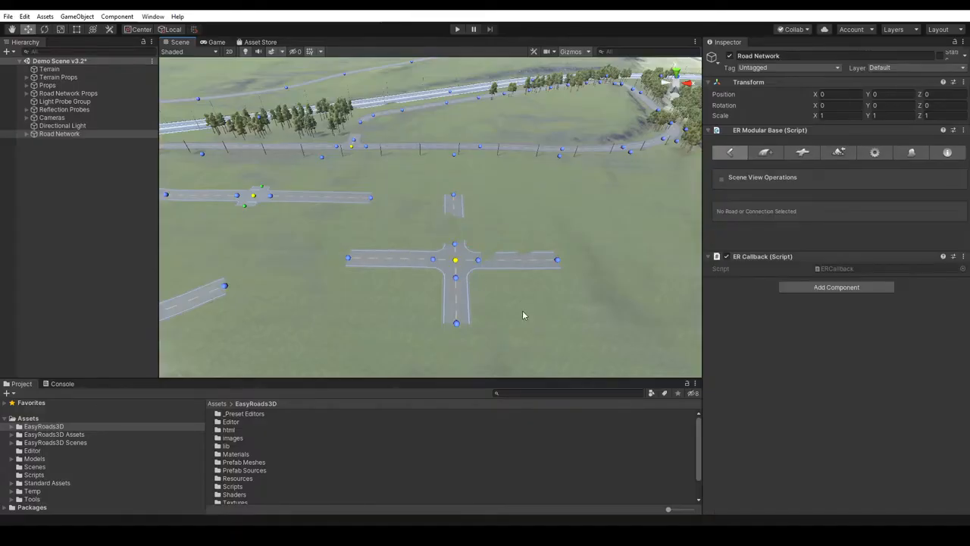
- Move the end marker of the intersection's near arm outward to lengthen that road to about 18 m
left_click(455, 324)
left_click_drag(452, 335, 453, 349)
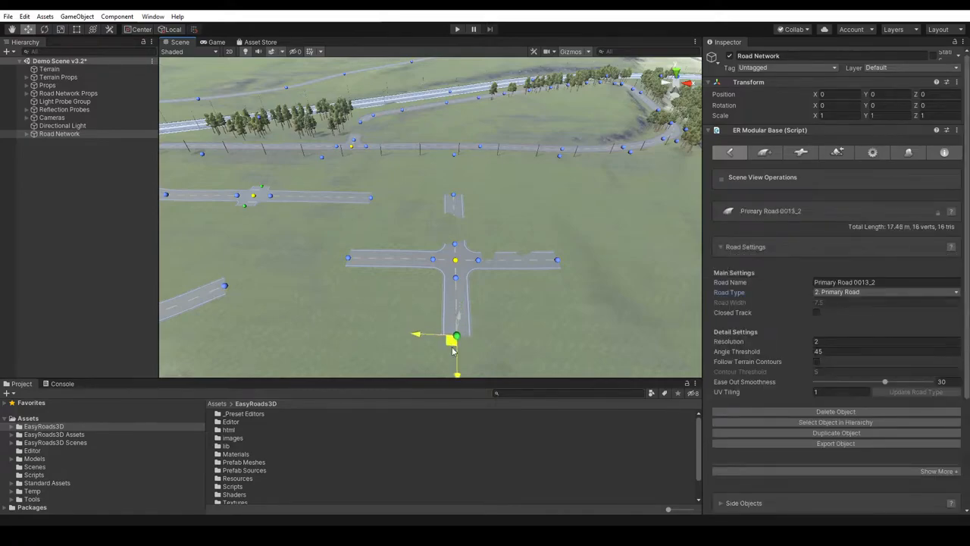
left_click(522, 284)
- Shift the four-way flex connector along Z to about -510.4 and raise it slightly to Y about 47.4
left_click(456, 262)
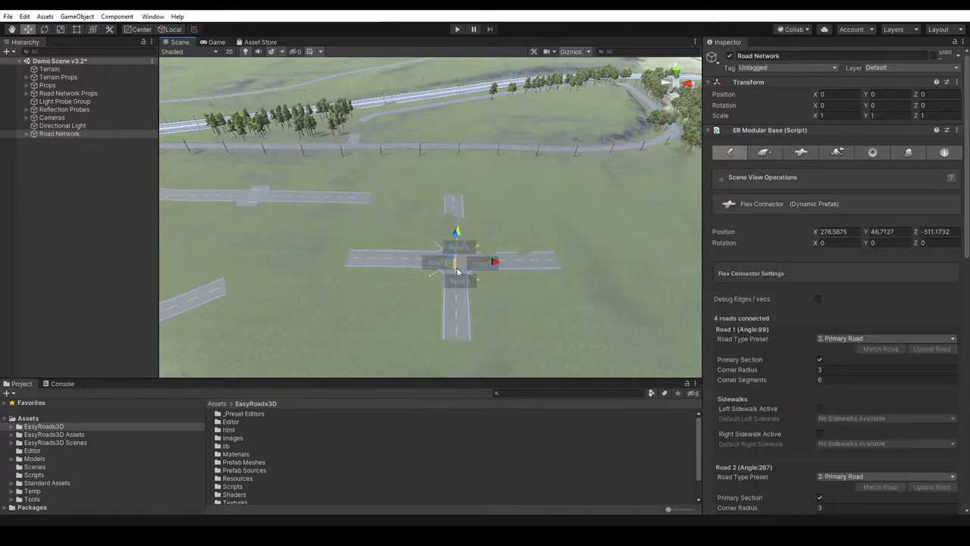
left_click_drag(447, 270, 474, 275)
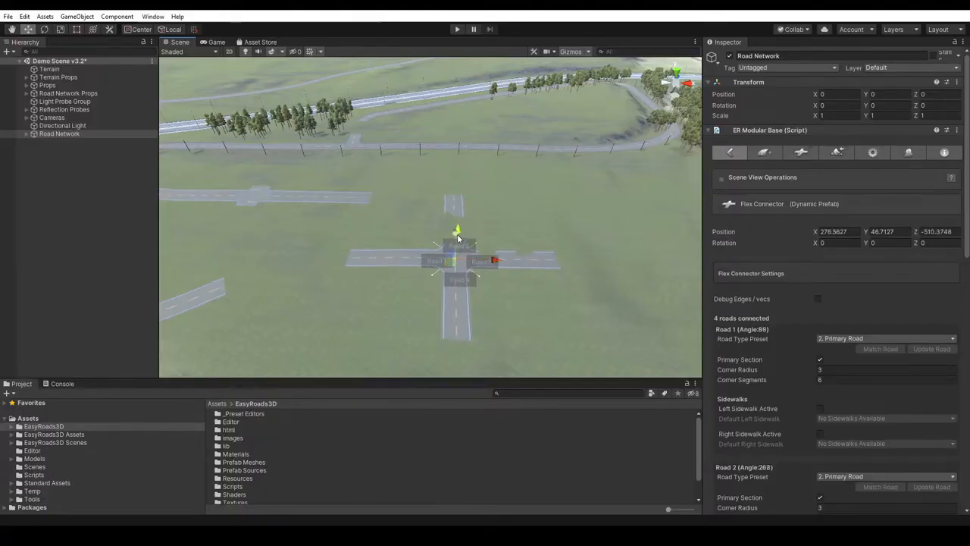
right_click_drag(614, 281, 564, 272)
left_click(593, 268)
middle_click_drag(592, 269, 572, 211)
left_click(506, 221)
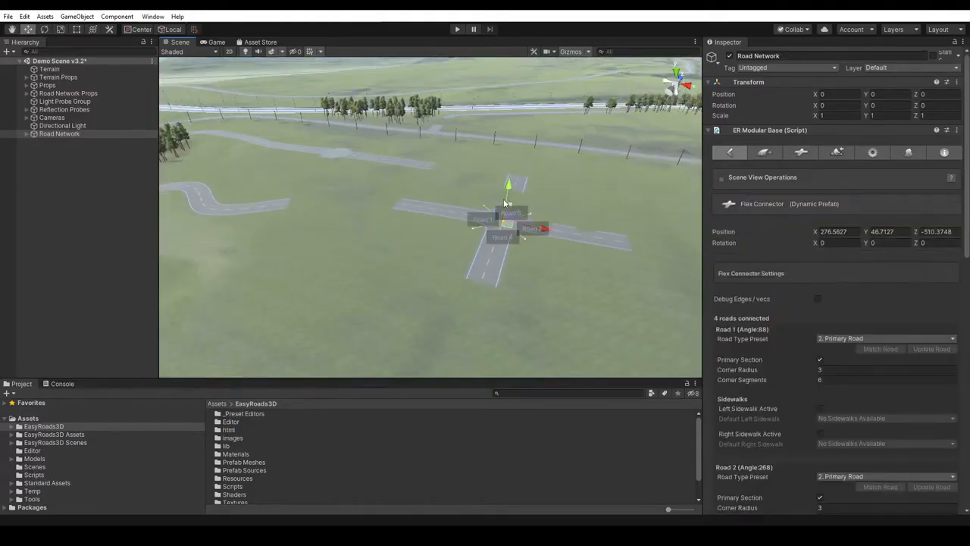
left_click(538, 286)
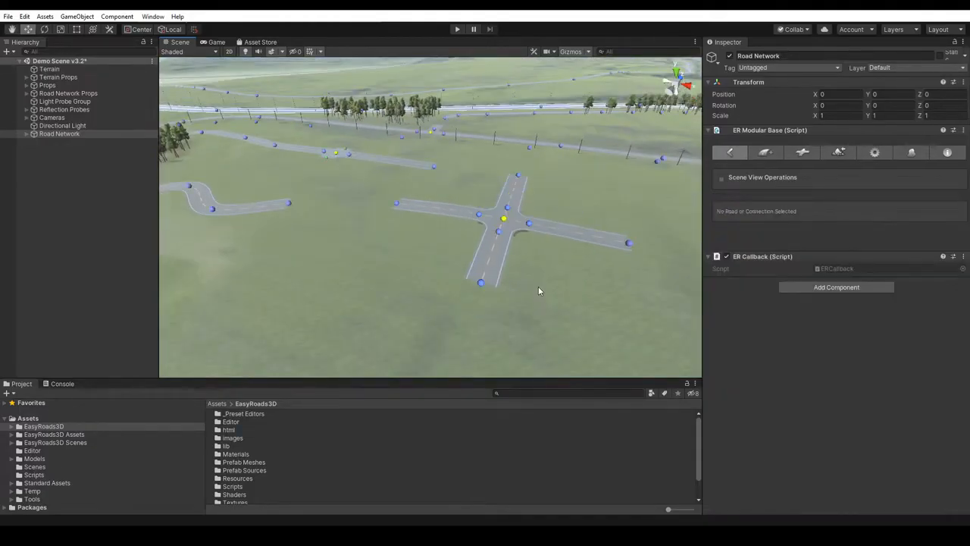
- Move the end marker of the four-way intersection's right arm outward to lengthen that Primary Road to about 51 m
right_click_drag(543, 286, 552, 285)
scroll(545, 254, "up", 5)
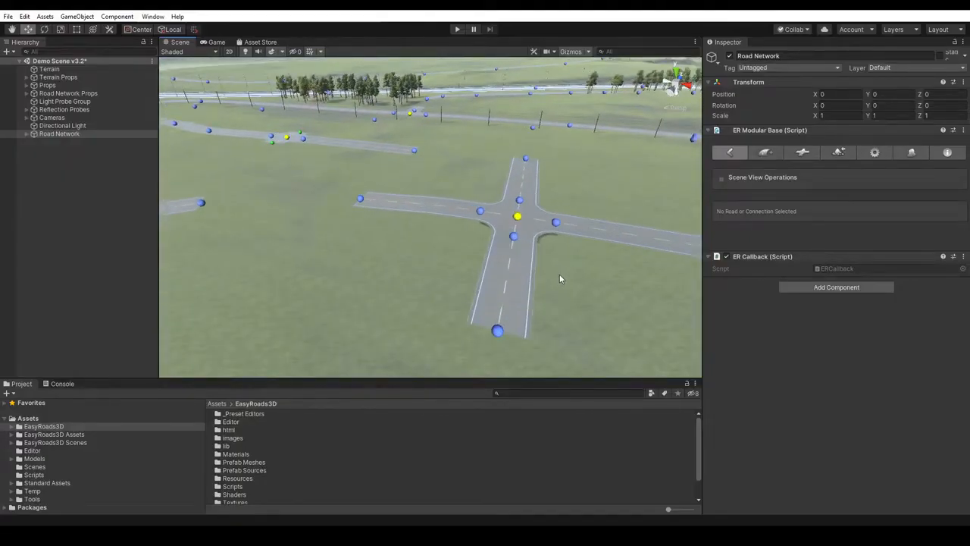
right_click_drag(559, 274, 599, 274)
middle_click_drag(571, 266, 475, 276)
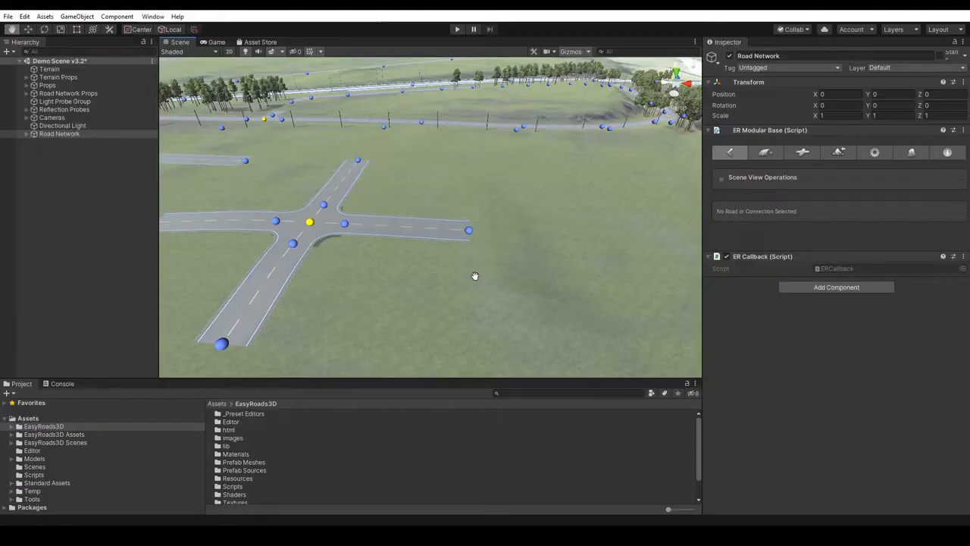
key("w")
left_click(468, 230)
left_click_drag(505, 230, 626, 227)
left_click(620, 238, "shift")
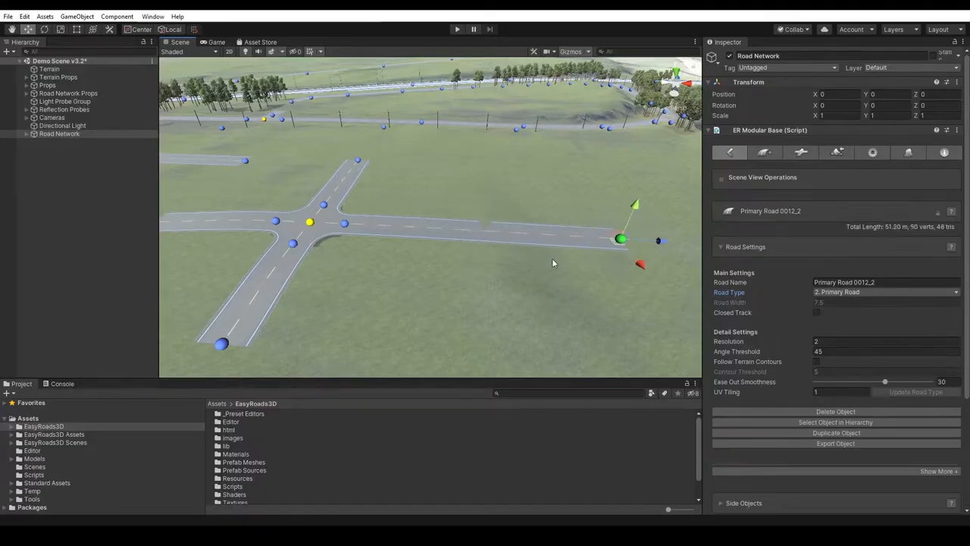
- Branch a new road off the middle of the lengthened arm with a flex connector and pull its end out to about 22 m
left_click(459, 295)
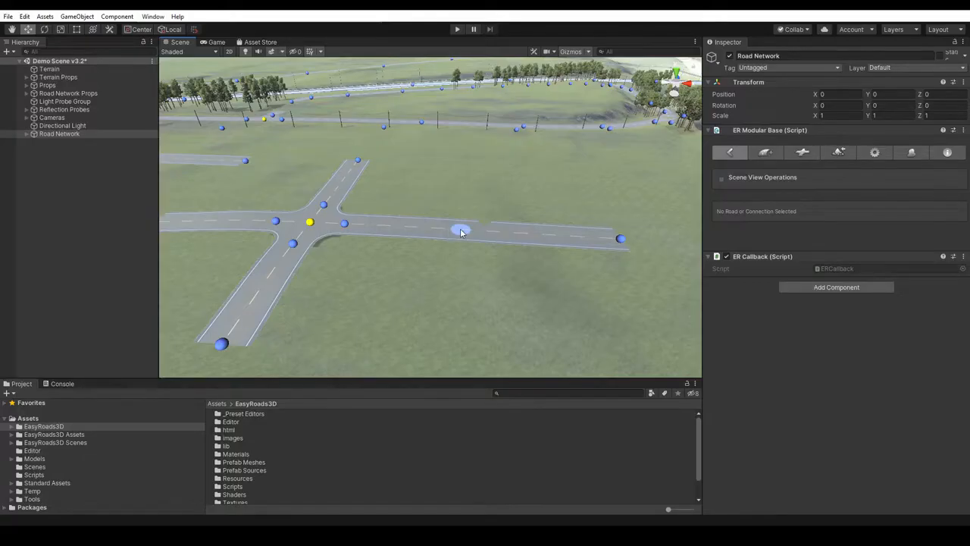
left_click_drag(455, 326, 452, 355)
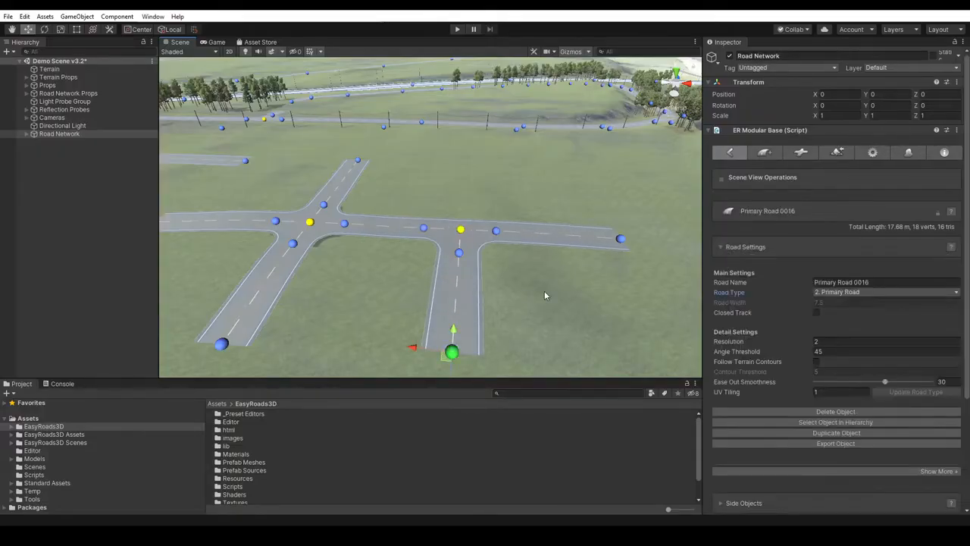
scroll(545, 295, "down", 3)
mouse_move(448, 298)
left_mouse_down()
mouse_move(463, 301)
mouse_move(446, 312)
left_mouse_up()
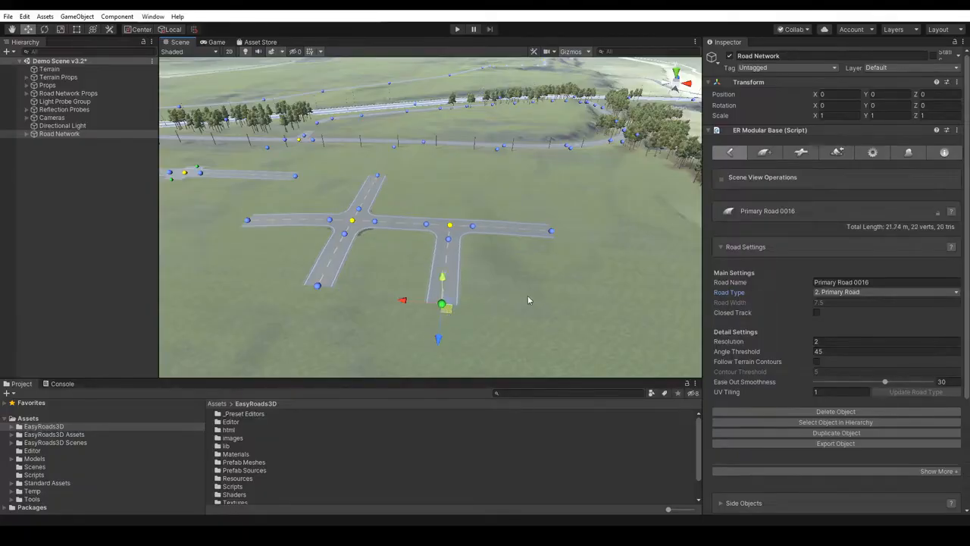
- Extend the four-way intersection's left arm with three more markers, curving it toward the prefab crossing on the nearby road
middle_click_drag(546, 292, 541, 291)
left_click(374, 263)
middle_click_drag(374, 262, 584, 303)
scroll(518, 304, "up", 4)
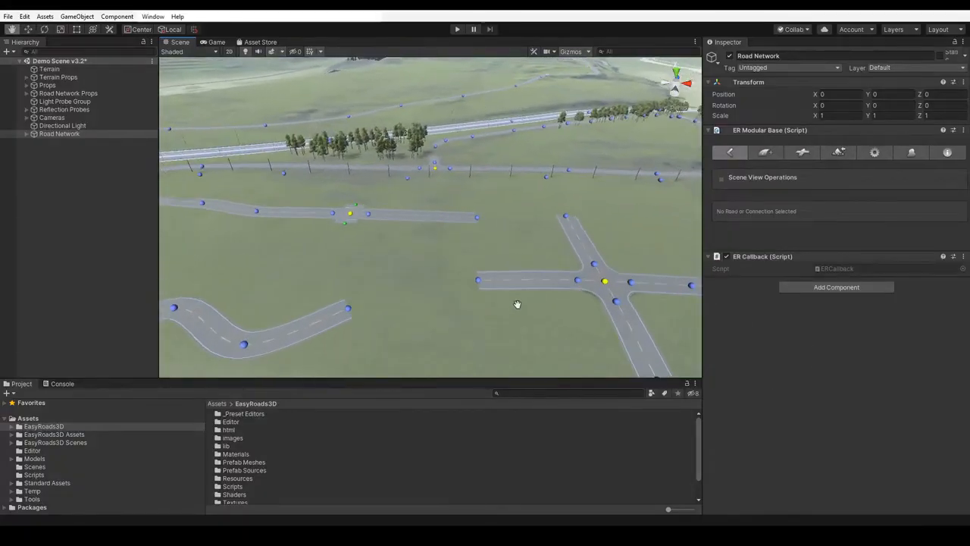
right_click_drag(516, 240, 526, 249)
left_click(489, 300)
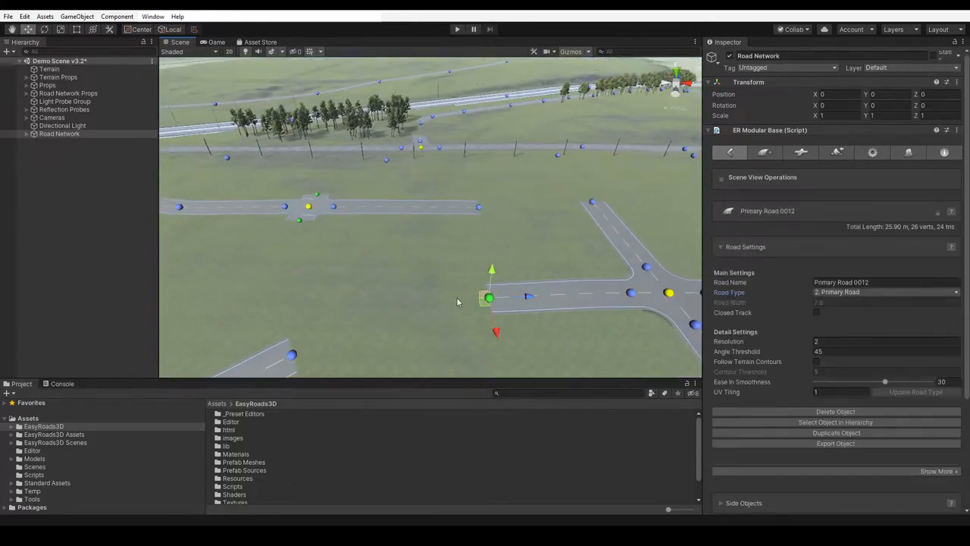
left_click(406, 300, "shift")
left_click(303, 300, "shift")
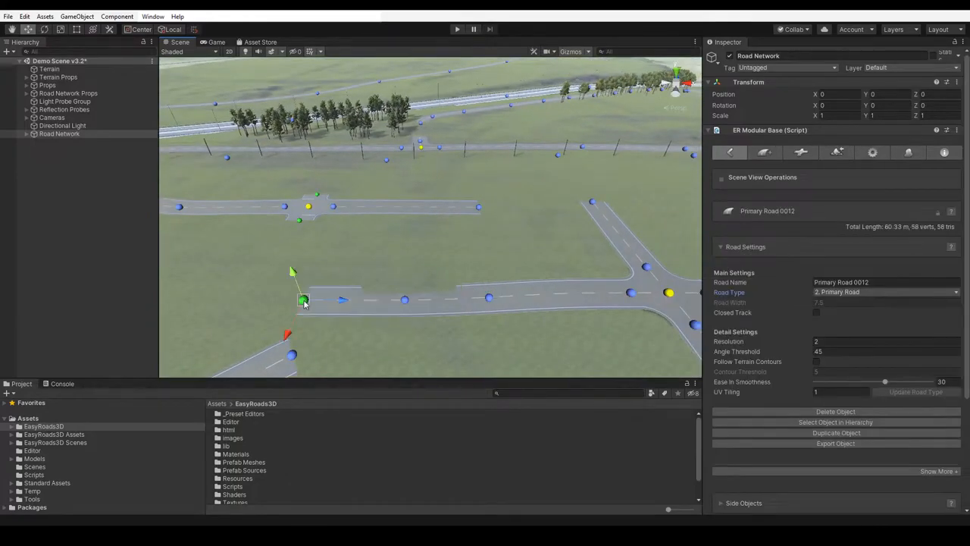
left_click(298, 244, "shift")
right_click_drag(380, 246, 364, 231)
left_click_drag(409, 218, 357, 242)
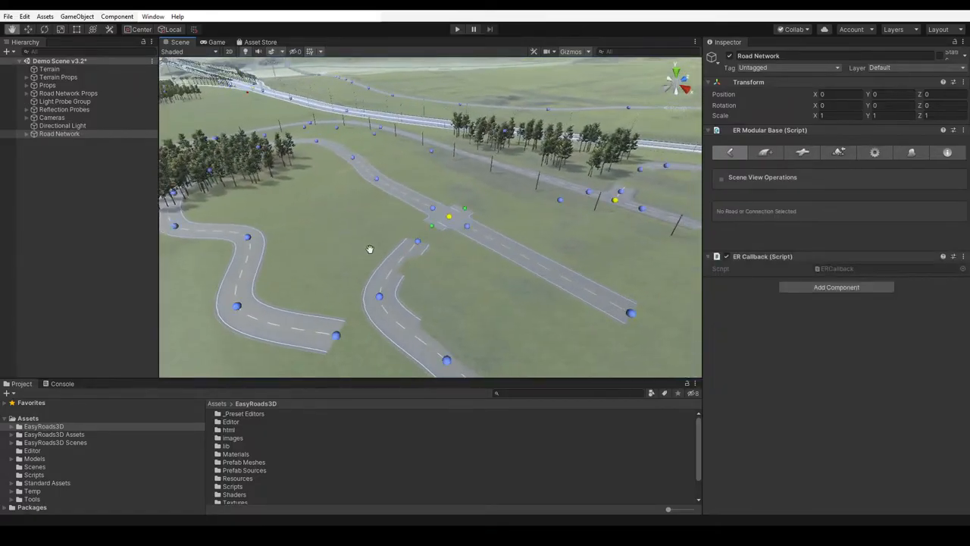
- Snap the extended road's end marker to the open near-side connection of the prefab crossing
scroll(532, 235, "up", 5)
key("w")
left_click(410, 256)
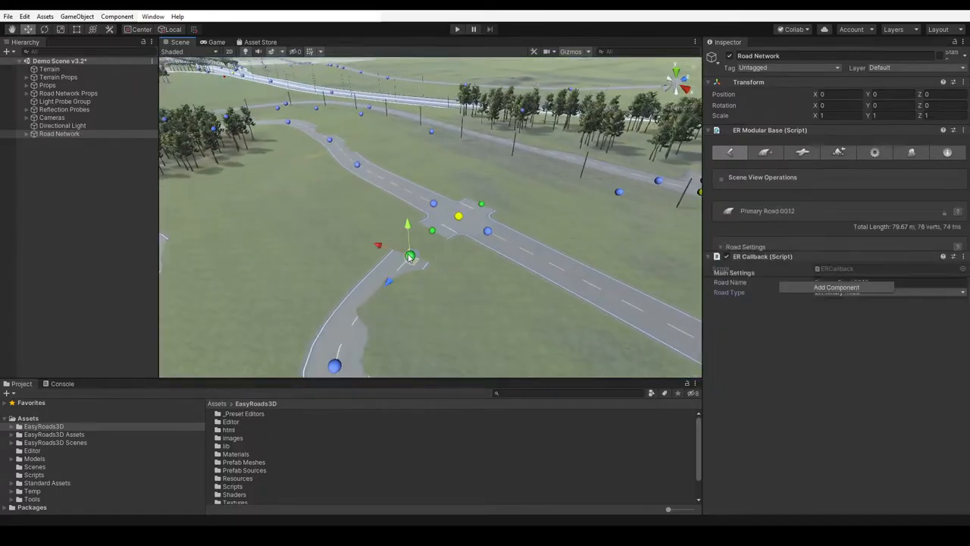
left_click_drag(413, 267, 430, 241)
- Pull a new road out of the crossing's far connection, add two markers curving it right, and adjust the bend for about 74 m total
right_click_drag(465, 298, 566, 317)
scroll(558, 306, "down", 7)
middle_click_drag(446, 238, 410, 294)
scroll(410, 294, "up", 5)
key("w")
left_click_drag(316, 295, 330, 268)
left_click(331, 268)
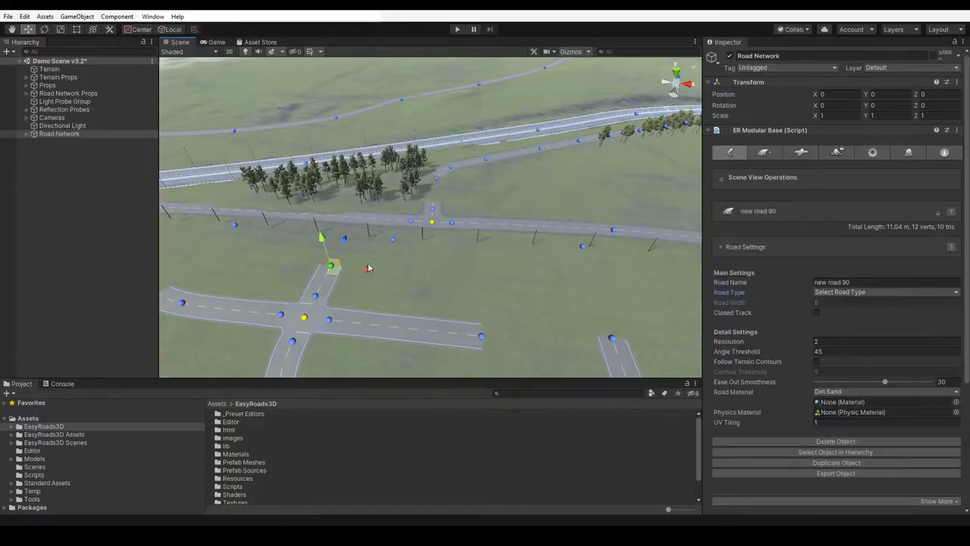
left_click(415, 267, "shift")
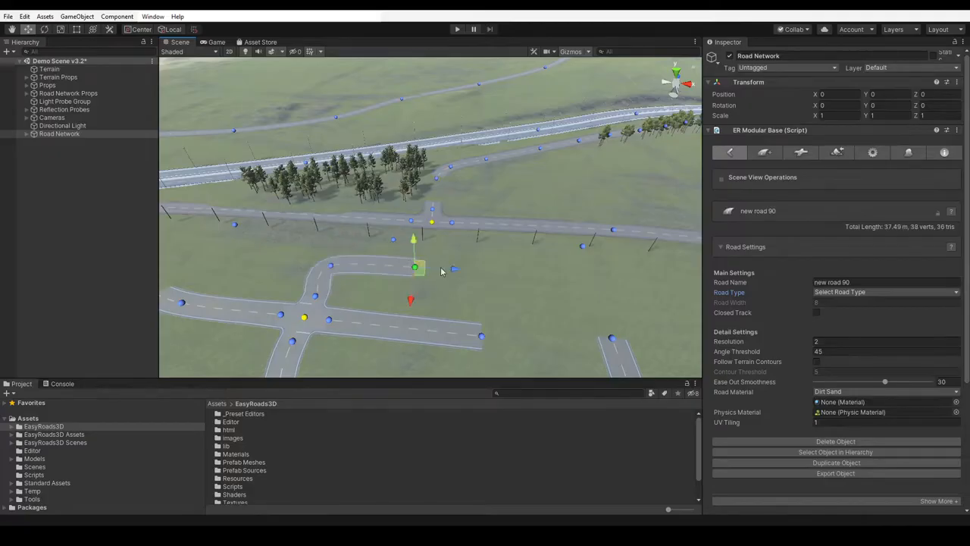
left_click(541, 276, "shift")
left_click(331, 266)
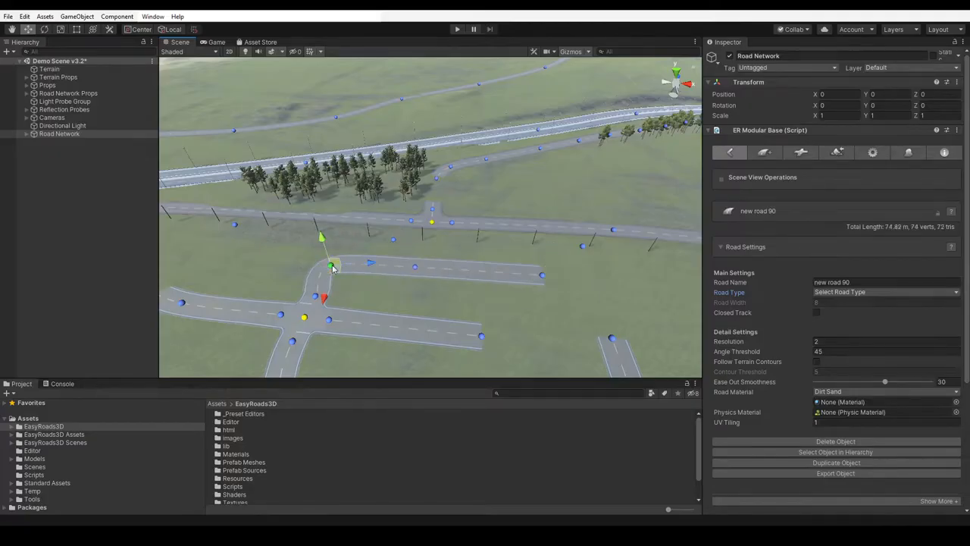
left_click_drag(336, 271, 346, 269)
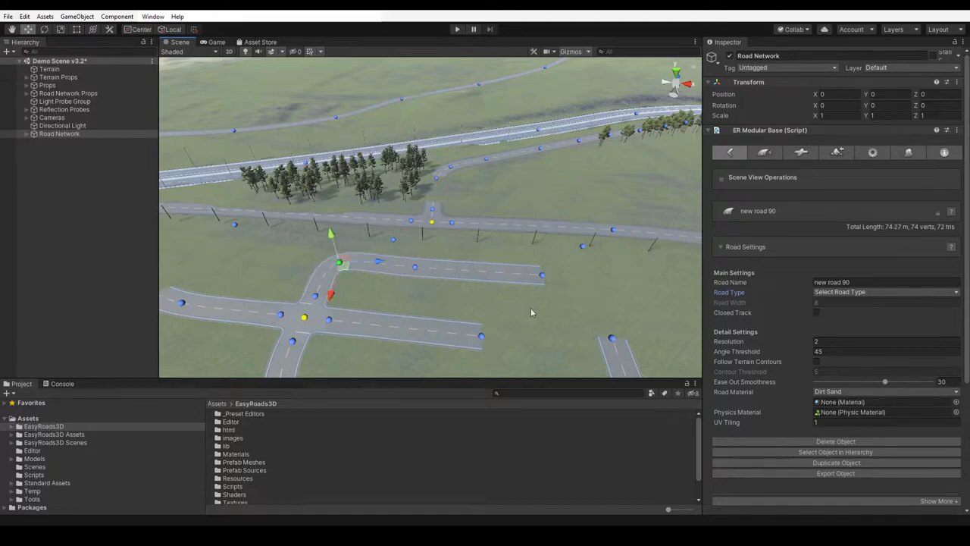
- Delete the four-way flex connector from the road network
scroll(561, 309, "down", 8)
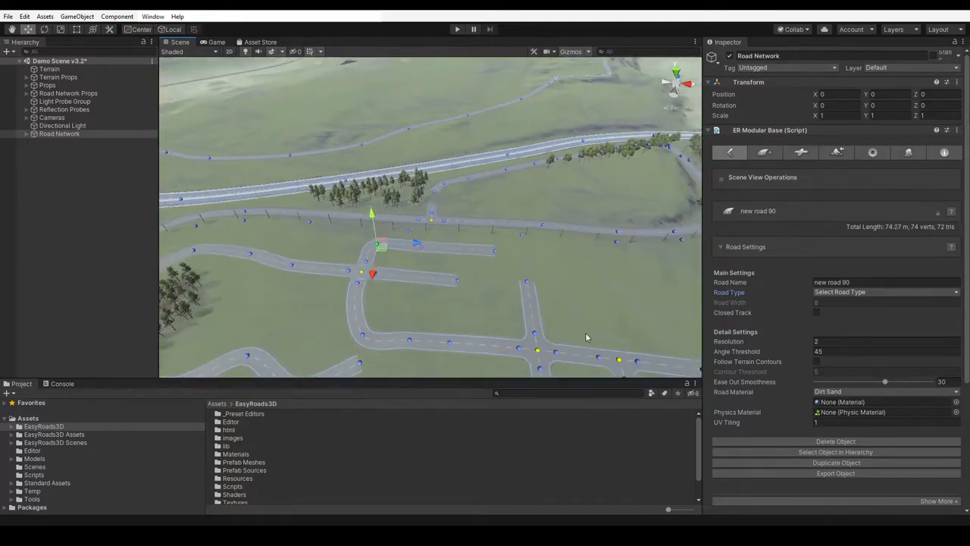
key("q")
left_click_drag(597, 306, 534, 260)
scroll(518, 247, "up", 2)
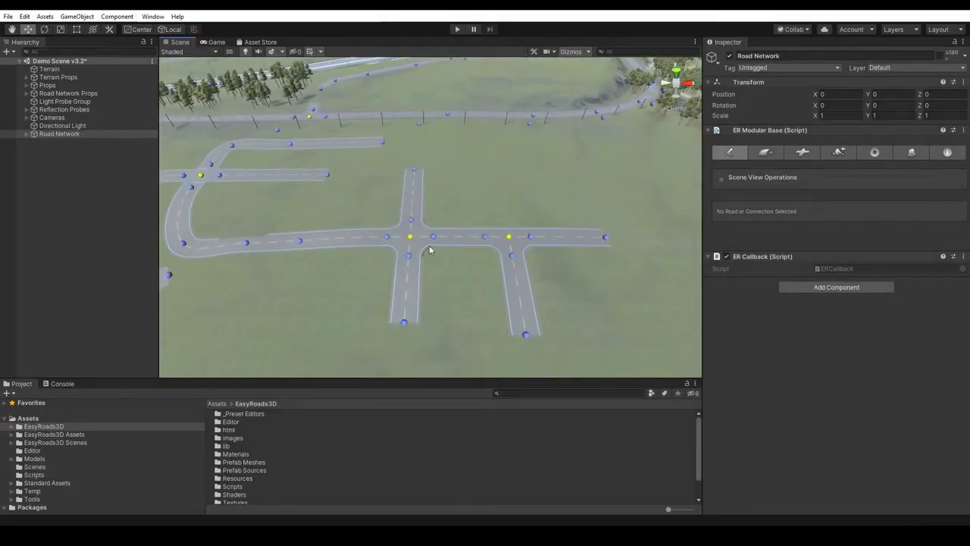
left_click(410, 239)
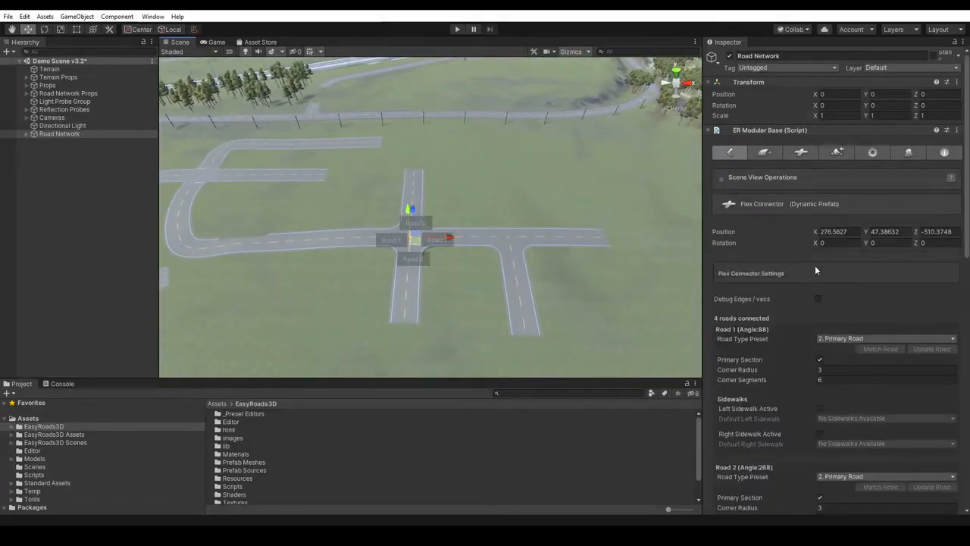
scroll(816, 267, "down", 10)
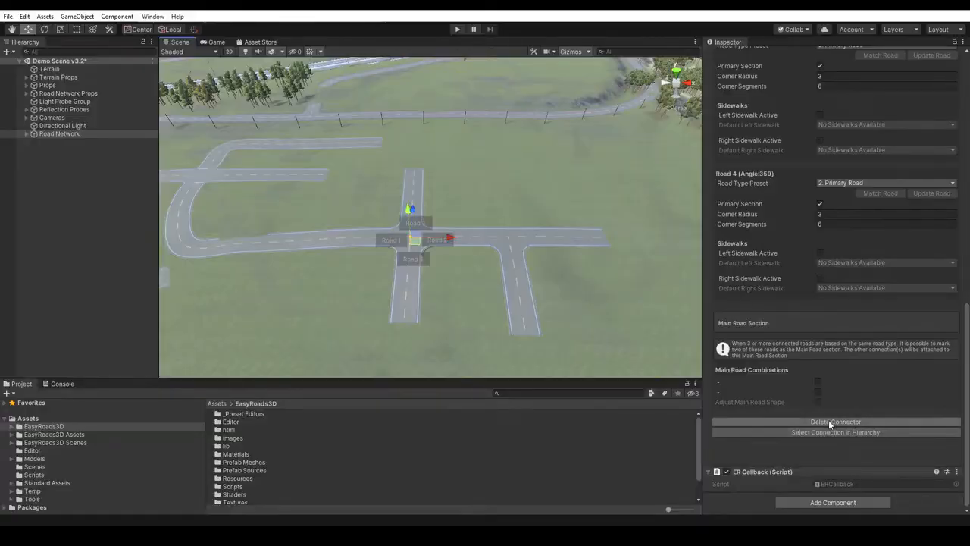
left_click(829, 422)
- Delete the three-way flex connector where the side road branches off
left_click(509, 240)
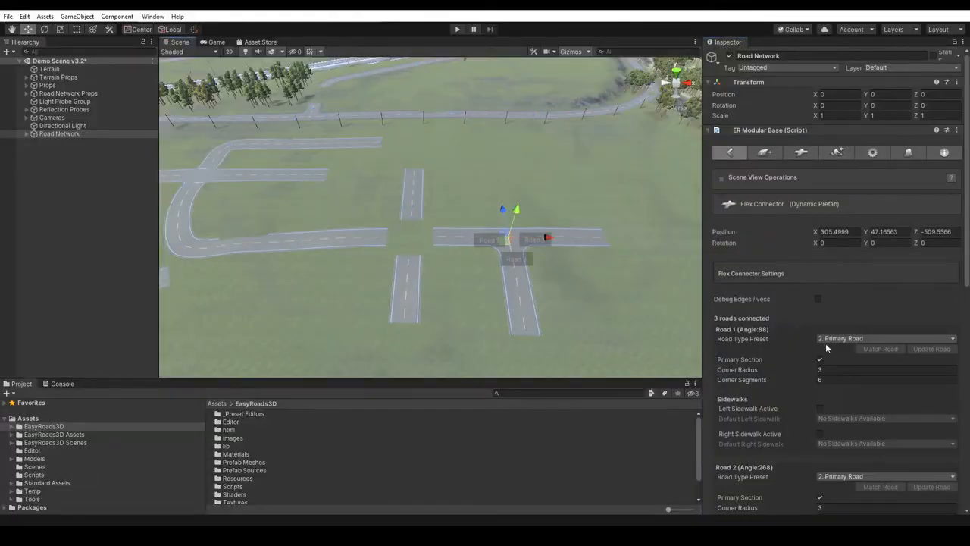
scroll(835, 438, "down", 10)
left_click(835, 421)
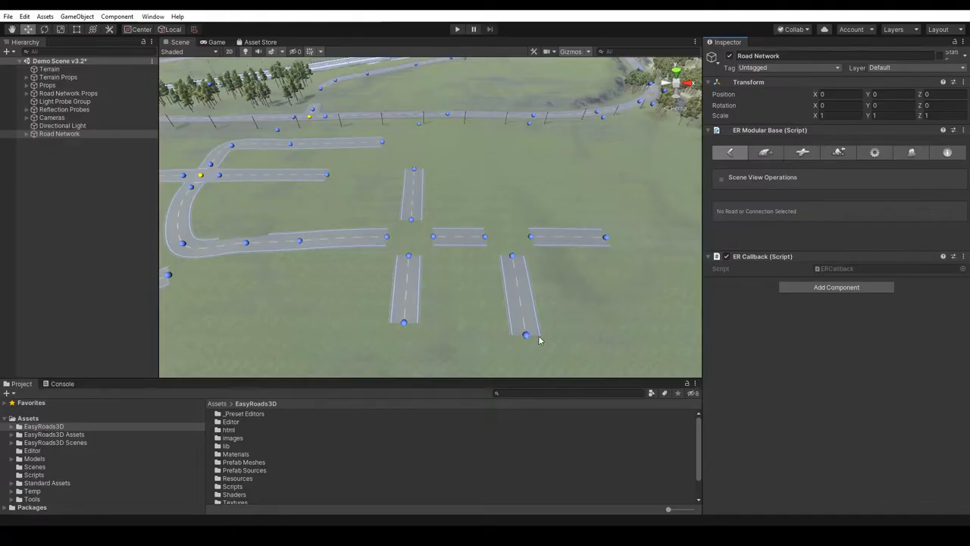
- Delete the five detached road segments around the two removed flex connectors, keeping the long curved road
left_click(512, 258)
left_click(605, 236)
left_click(485, 236)
left_click(413, 168)
left_click(404, 323)
left_click(818, 402)
left_click(513, 288)
- Activate the Global Grid in the road network's general scene settings
middle_click_drag(533, 227, 501, 258)
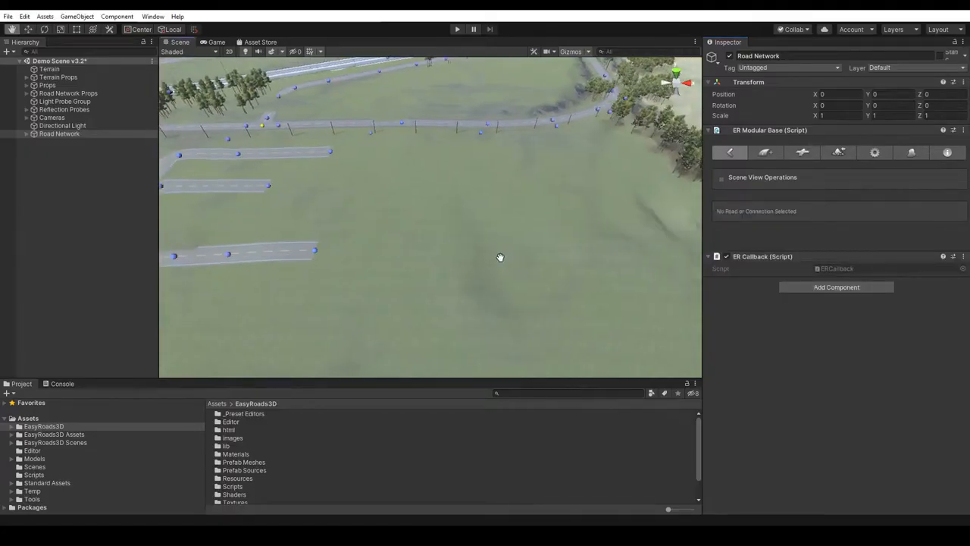
left_click(875, 153)
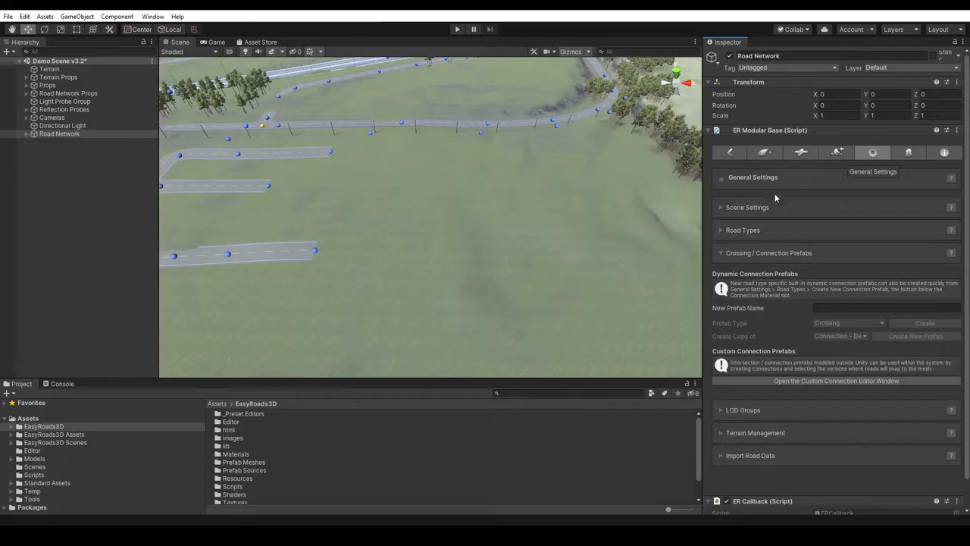
left_click(755, 206)
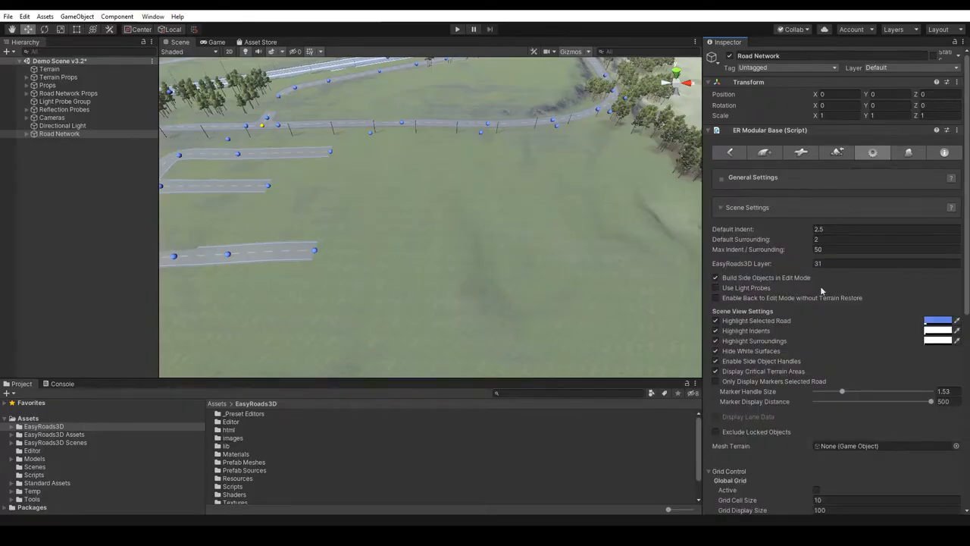
scroll(785, 297, "down", 5)
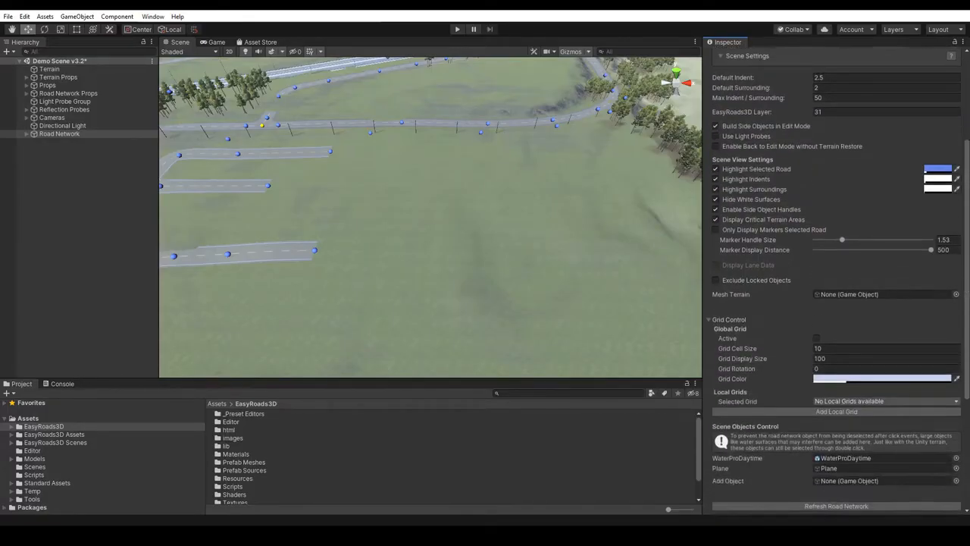
scroll(721, 286, "down", 2)
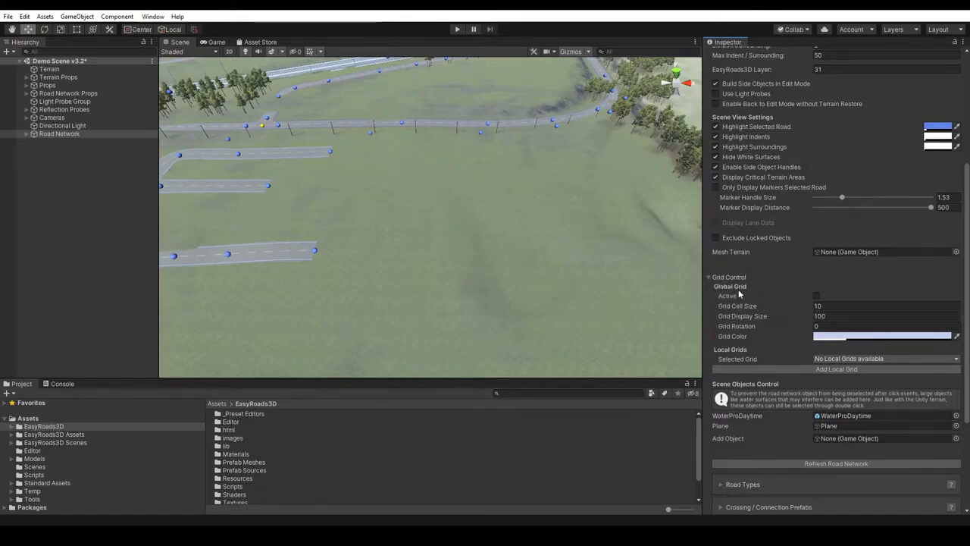
left_click(816, 296)
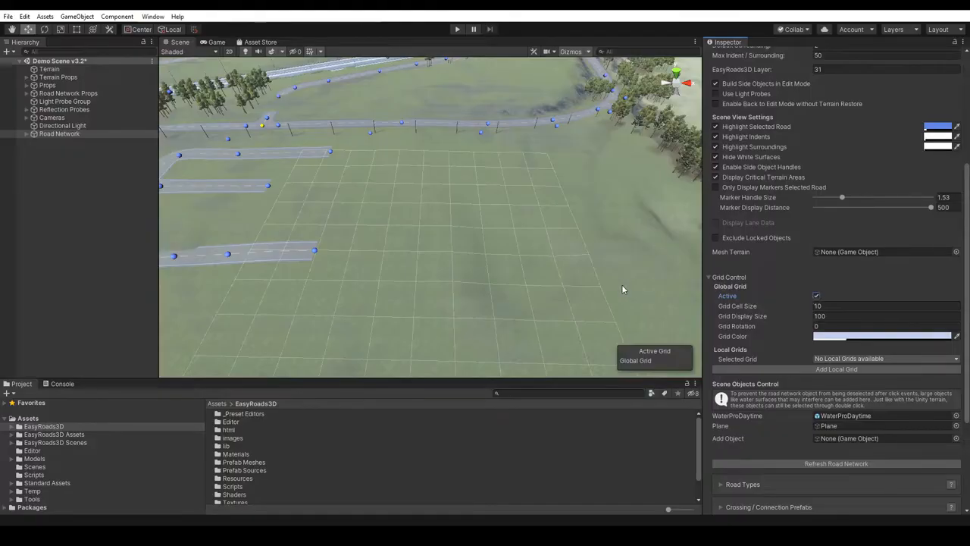
- Try a Grid Cell Size of 20 for the global grid and restore it to 10
left_click(817, 305)
left_click(827, 305)
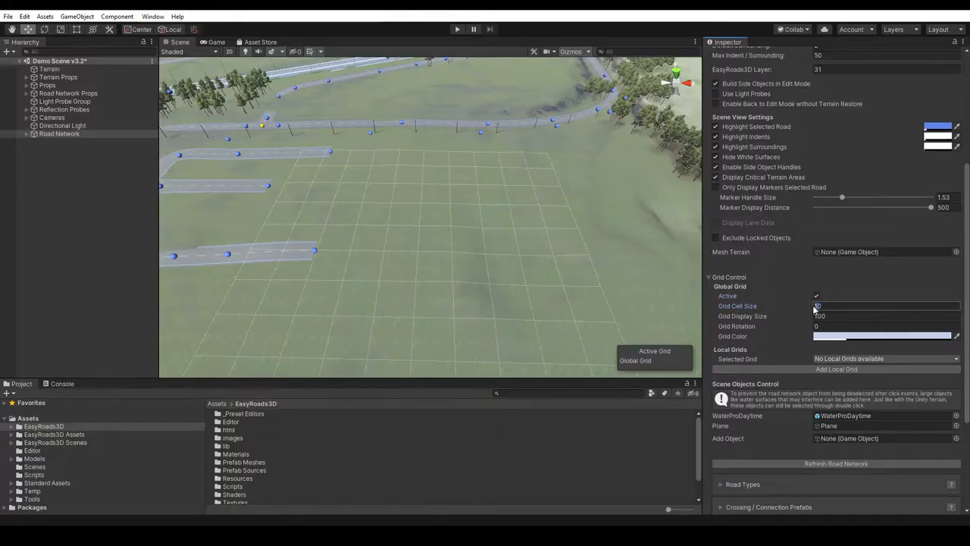
type("20")
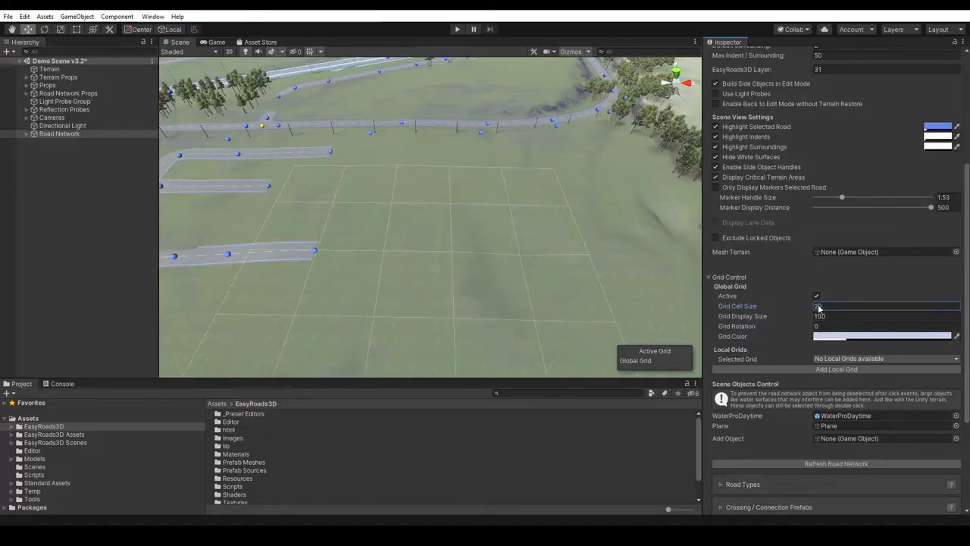
type("10")
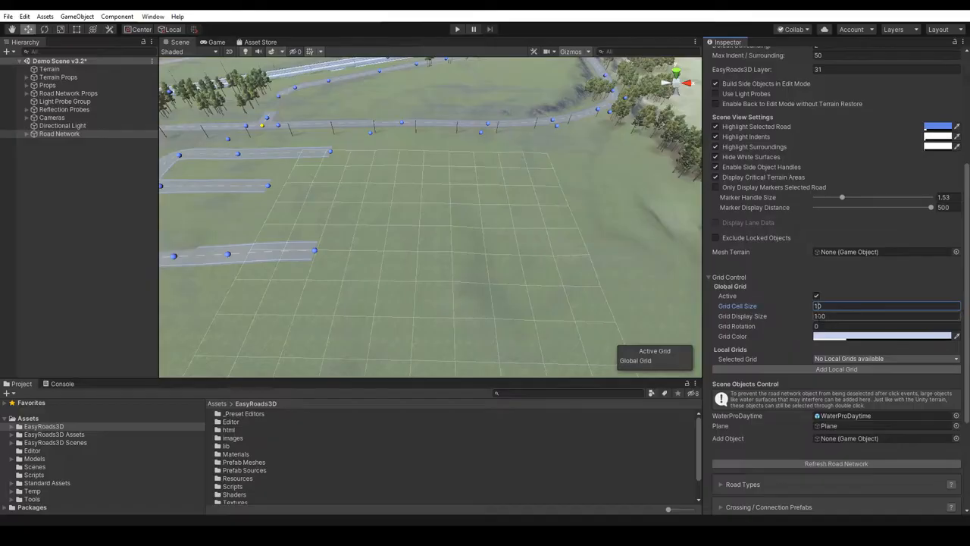
- Set the Grid Display Size of the global grid to 200
scroll(474, 255, "down", 8)
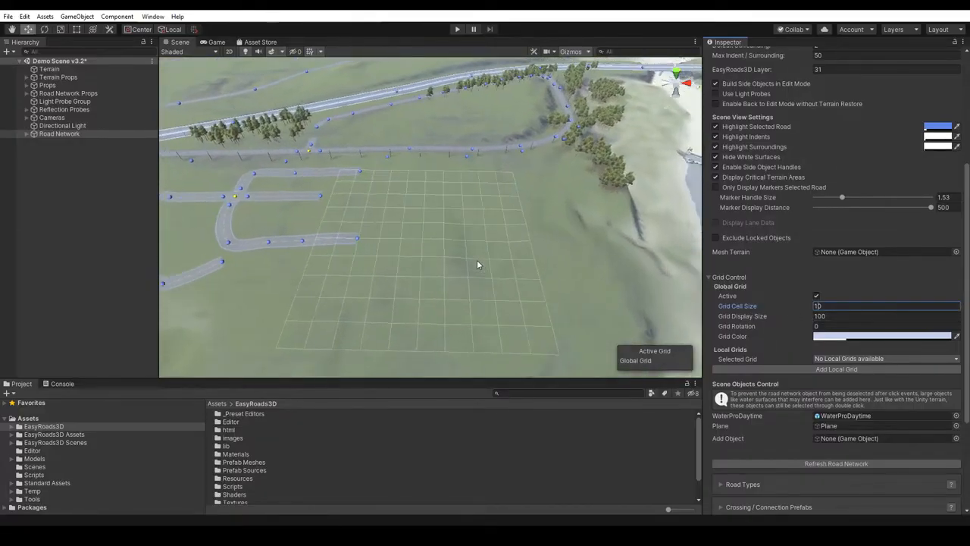
scroll(477, 264, "down", 2)
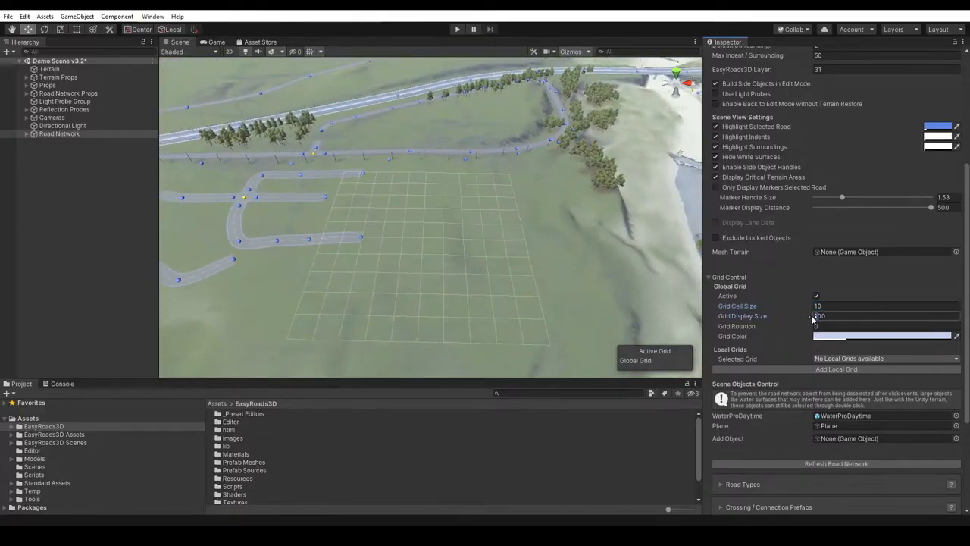
type("2")
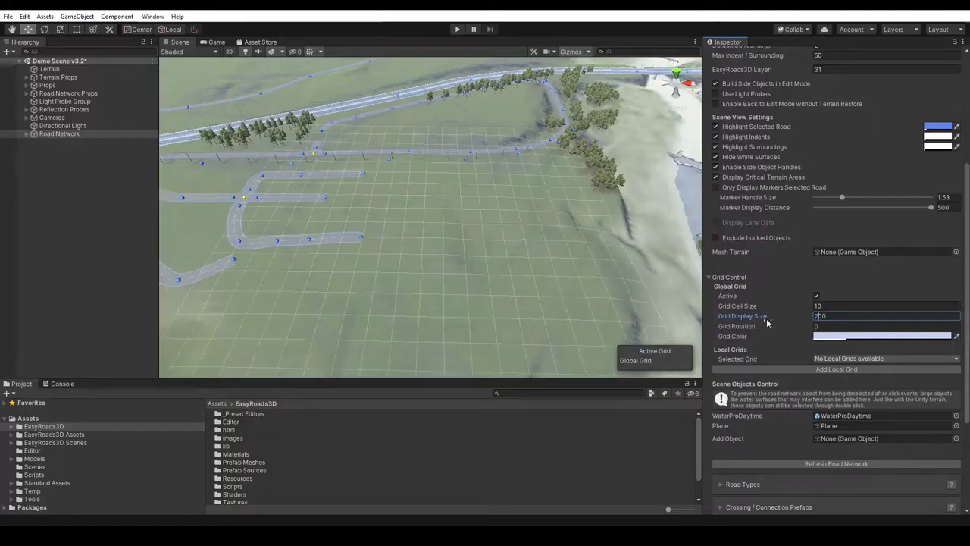
scroll(515, 286, "up", 6)
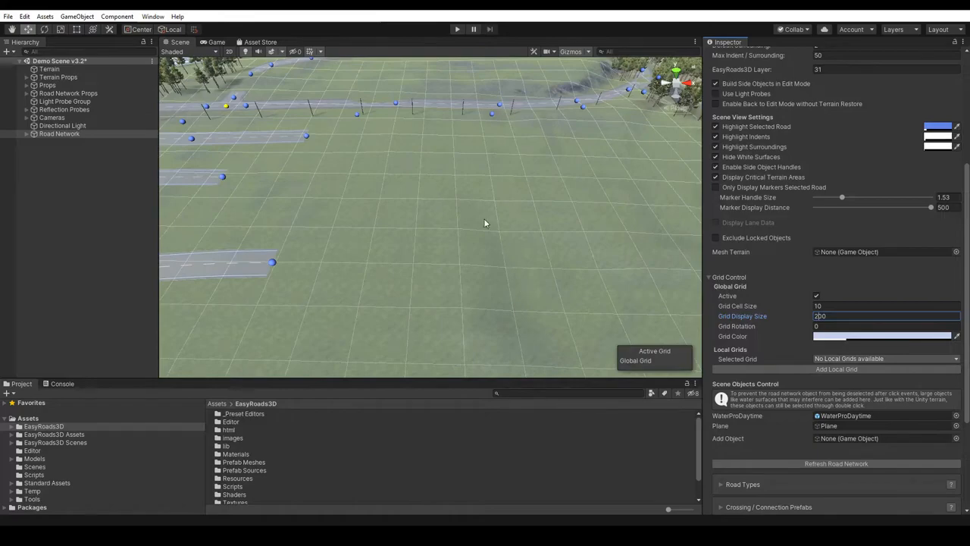
- Lower the alpha of the Grid Color slightly to make the global grid more transparent
left_click(864, 338)
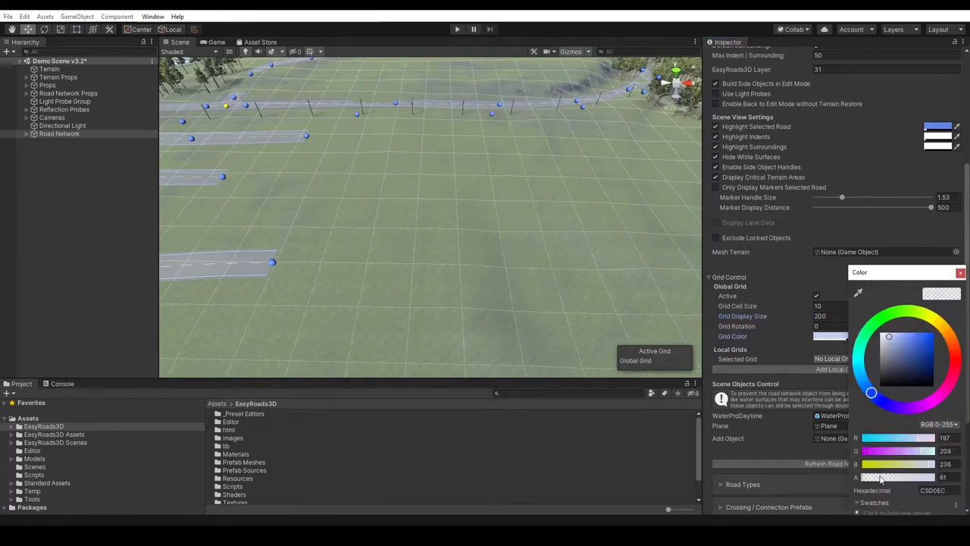
mouse_move(881, 479)
left_mouse_down()
mouse_move(865, 483)
mouse_move(914, 481)
mouse_move(876, 482)
left_mouse_up()
left_click(959, 273)
- Rotate the global grid by setting its Grid Rotation to -1.15
left_click(815, 327)
type("-3.03")
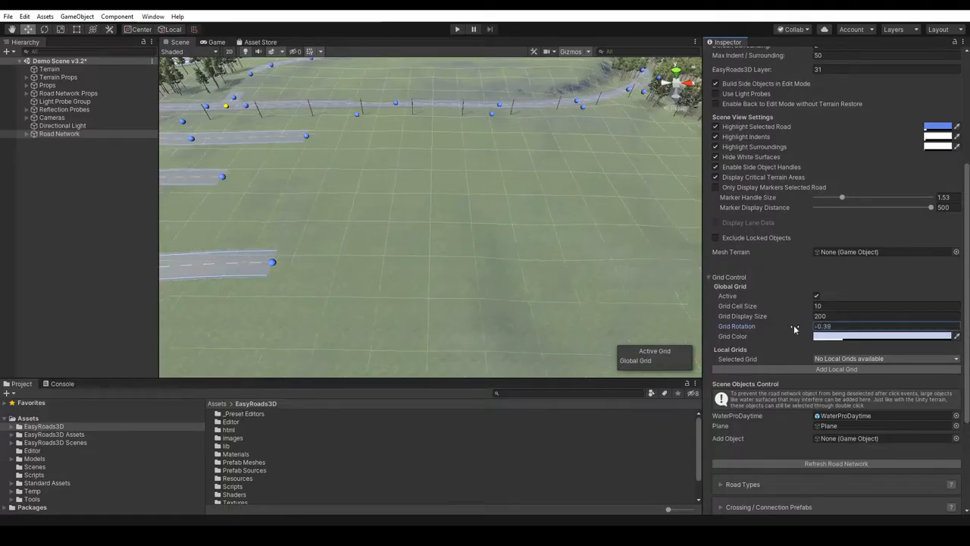
left_click_drag(746, 328, 785, 328)
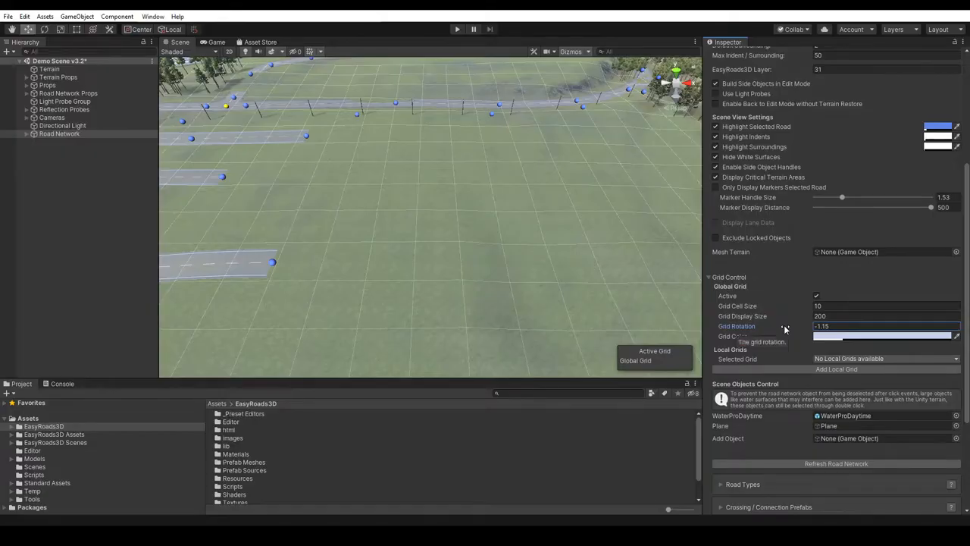
- Place three Primary Road Crossing prefabs in one column on the grid beside the open road ends, about 30 units apart
scroll(833, 176, "up", 5)
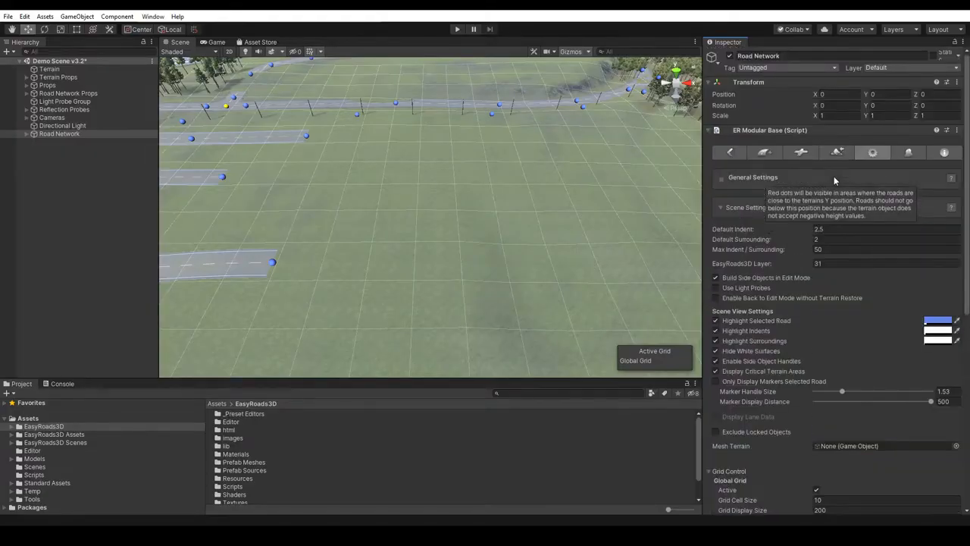
left_click(801, 153)
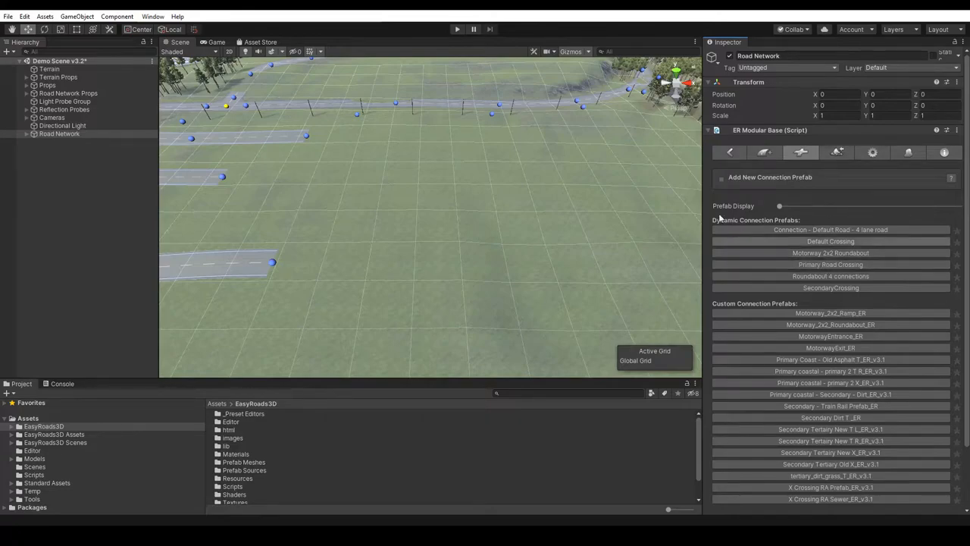
left_click(452, 147, "shift")
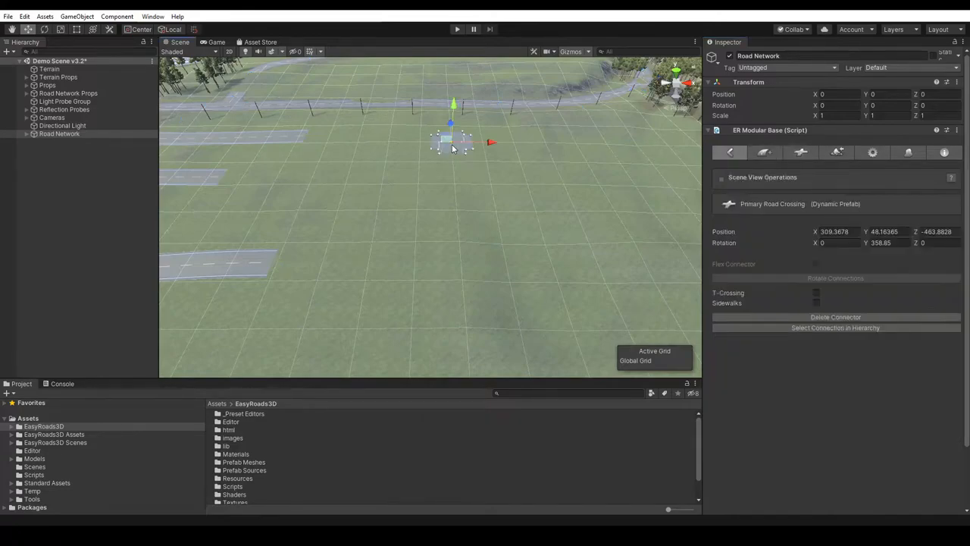
left_click(455, 216, "shift")
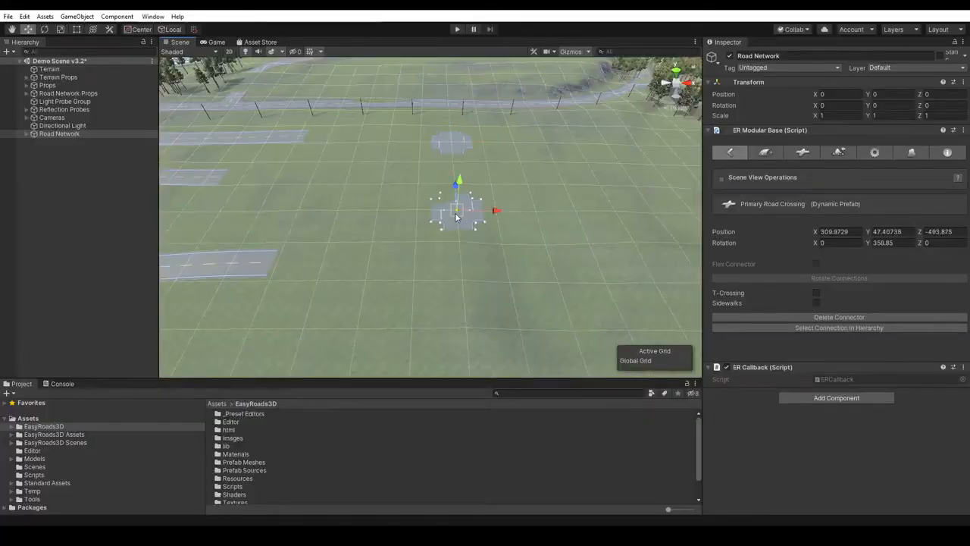
left_click(466, 336, "shift")
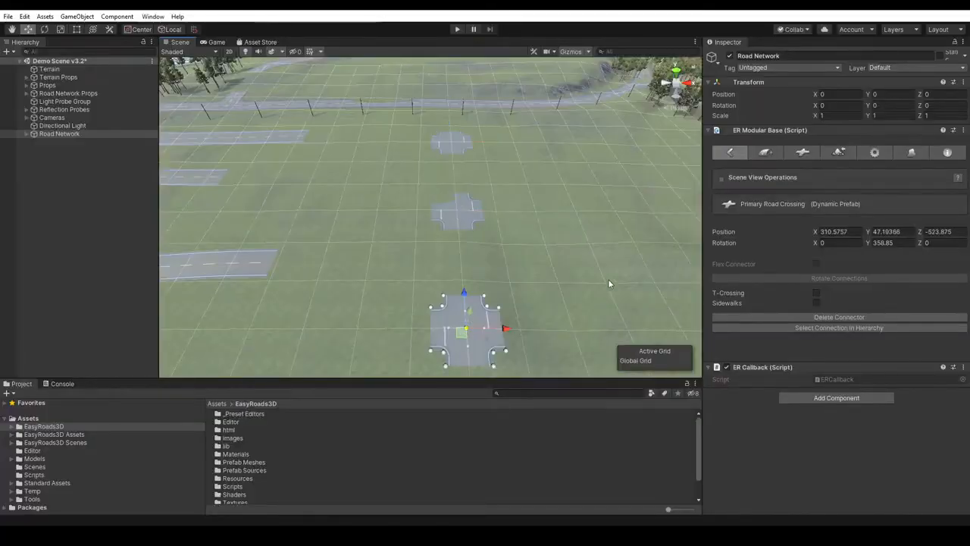
- Place a parallel column of three more Primary Road Crossing prefabs on the grid, about 40 units from the first column
scroll(604, 288, "down", 3)
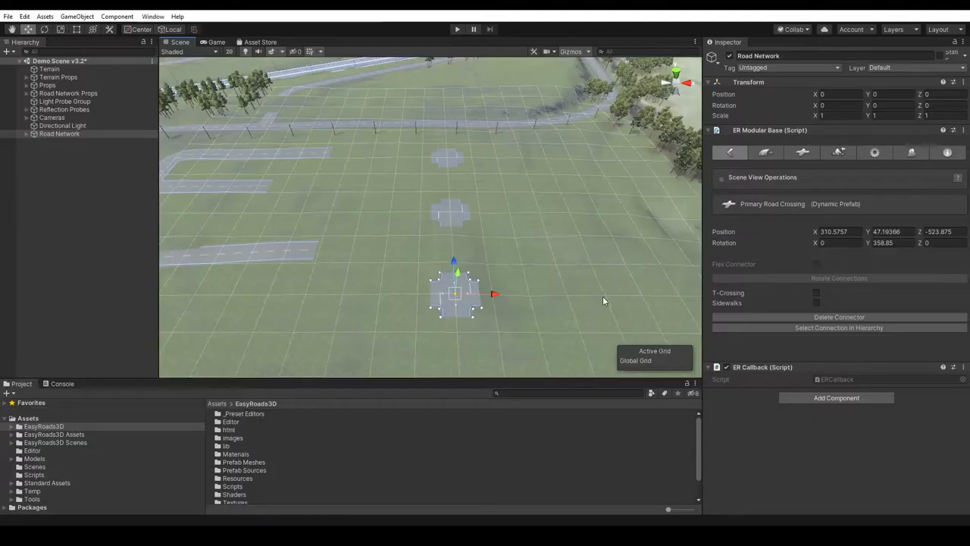
left_click(603, 301, "shift")
left_click(570, 213, "shift")
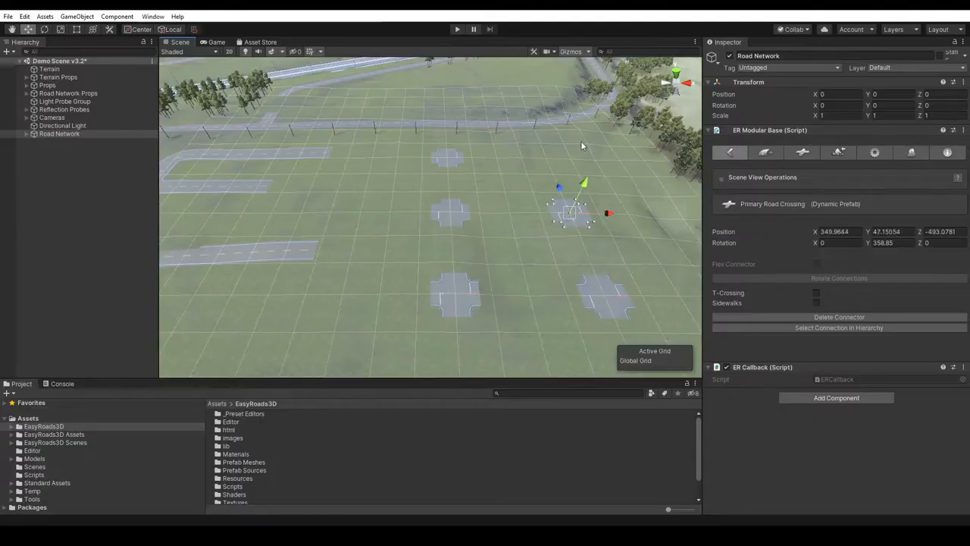
left_click(547, 157, "shift")
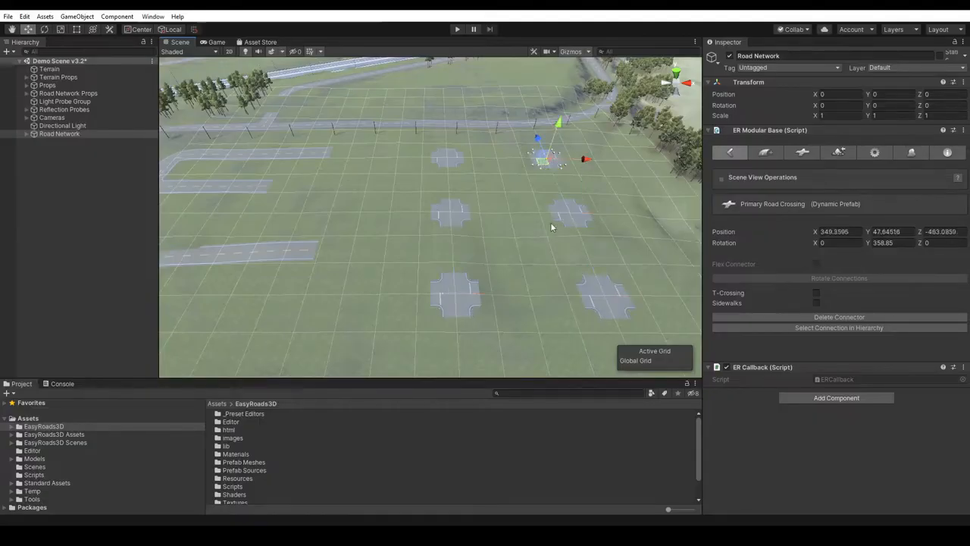
- Connect the facing crossings of the two columns with a straight road in each of the three rows
right_click_drag(526, 187, 518, 266)
middle_click_drag(536, 152, 527, 285)
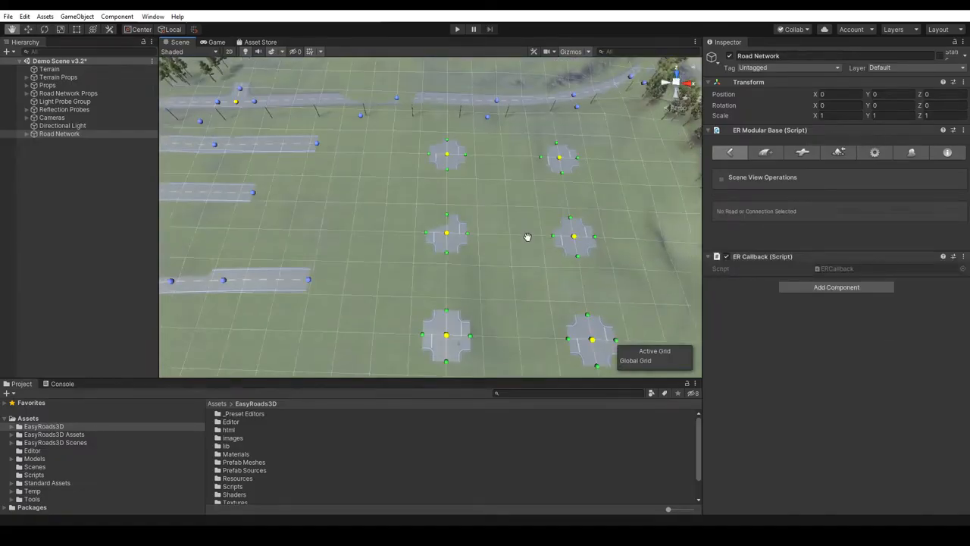
key("w")
left_click_drag(466, 155, 539, 159)
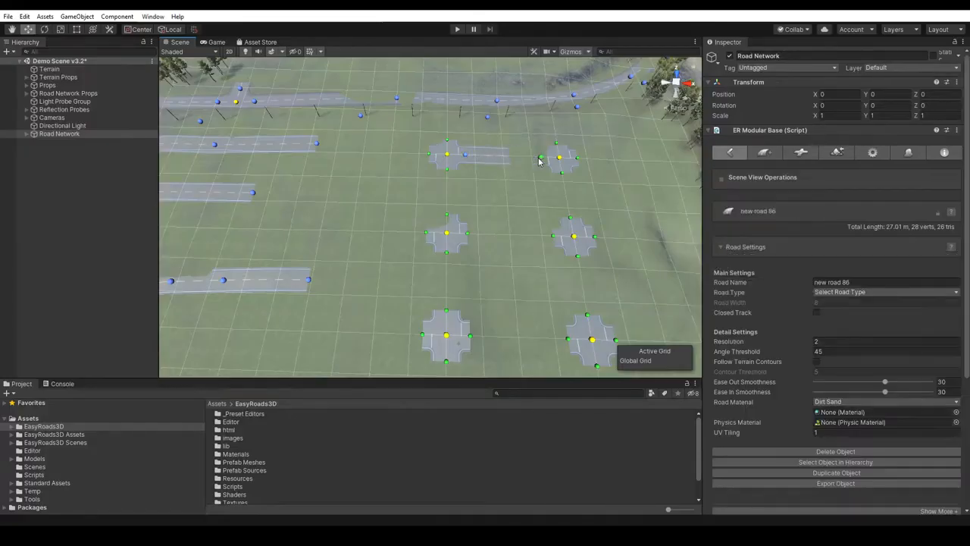
left_click_drag(467, 234, 551, 237)
left_click(470, 339)
left_click_drag(568, 339, 469, 337)
- Connect the crossings within each column with straight roads so the six crossings form two adjoining blocks
left_click(587, 315)
left_click_drag(587, 316, 579, 256)
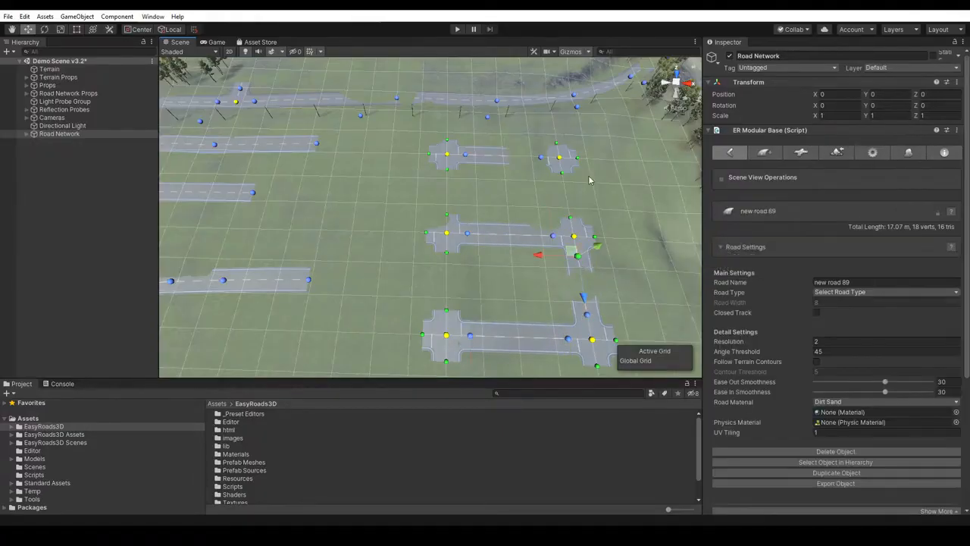
left_click(572, 220)
left_click_drag(573, 220, 564, 180)
left_click(471, 211)
left_click_drag(446, 216, 446, 162)
left_click(452, 277)
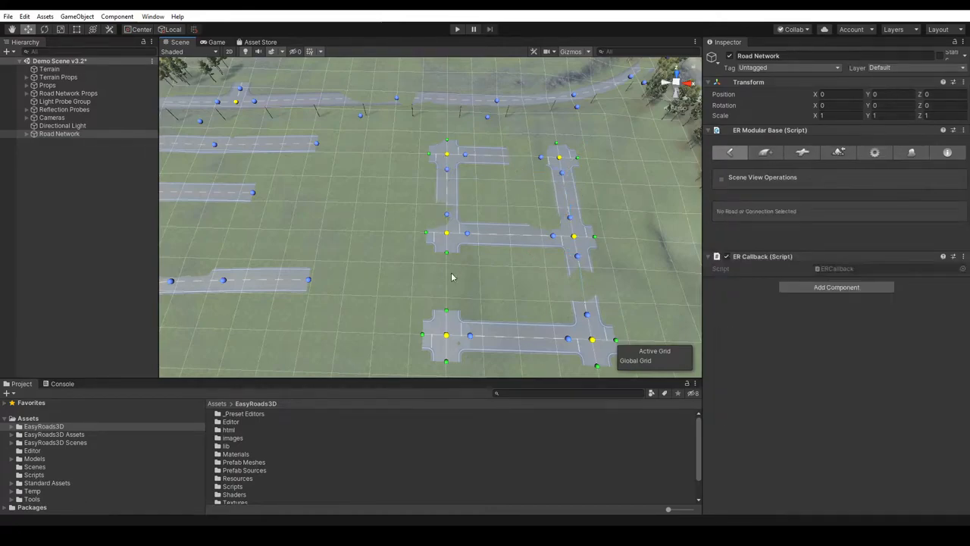
left_click_drag(449, 275, 447, 310)
- Try switching the global grid off and back on in the general scene settings, then collapse Scene Settings
left_click(625, 271)
middle_click_drag(623, 214, 594, 200)
scroll(570, 256, "up", 3)
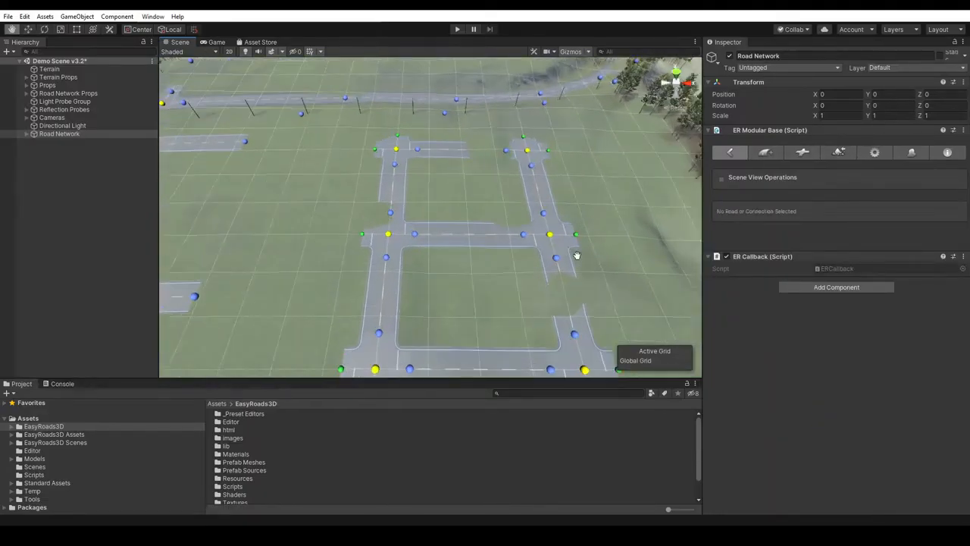
middle_click_drag(453, 348, 414, 277)
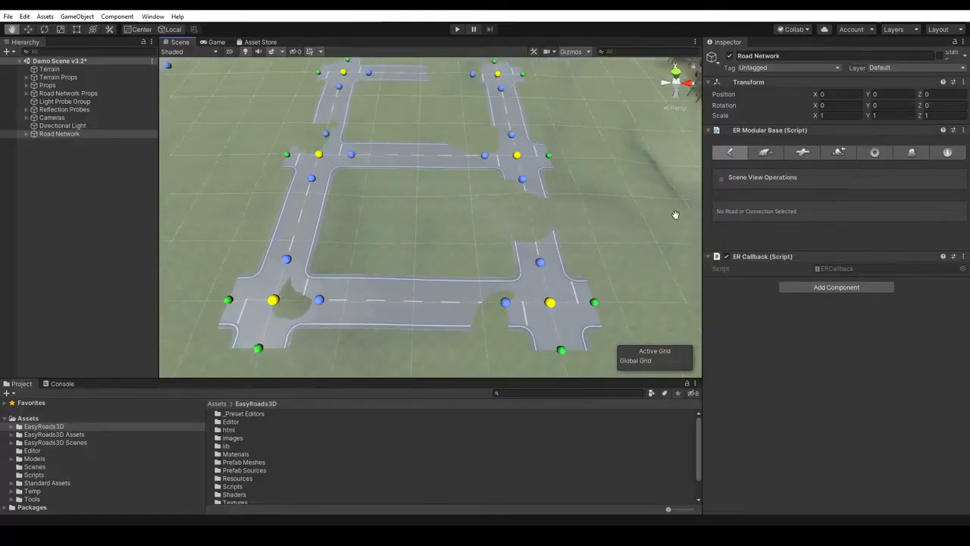
left_click(874, 152)
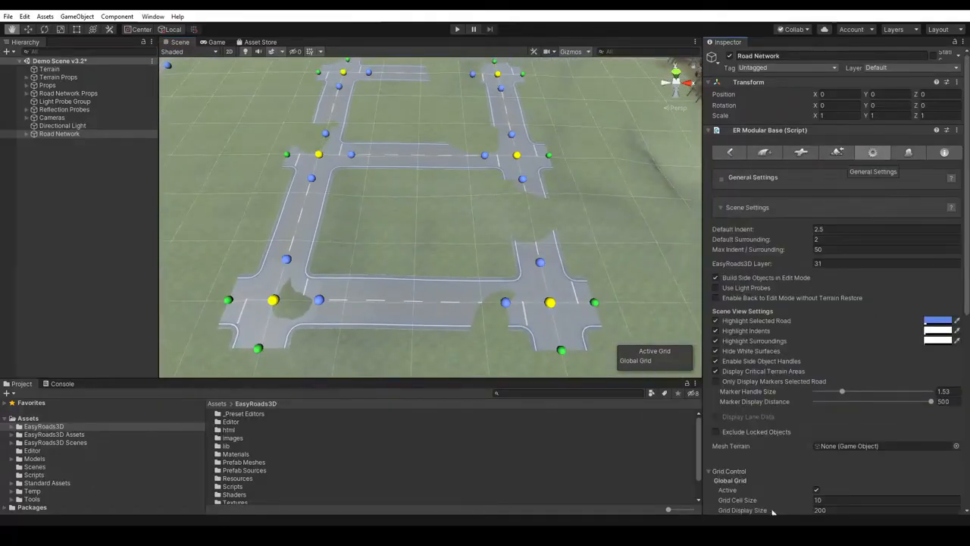
left_click(817, 490)
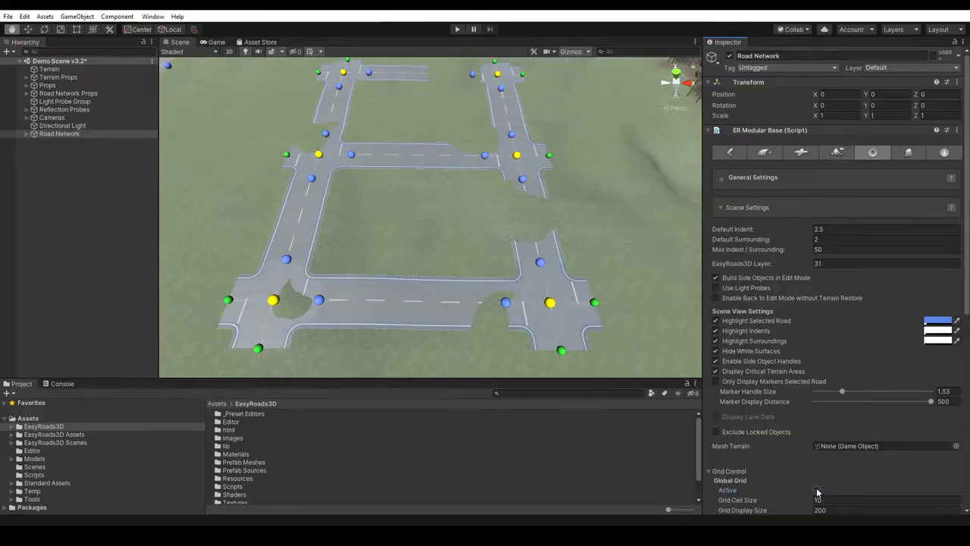
left_click(817, 490)
left_click(882, 203)
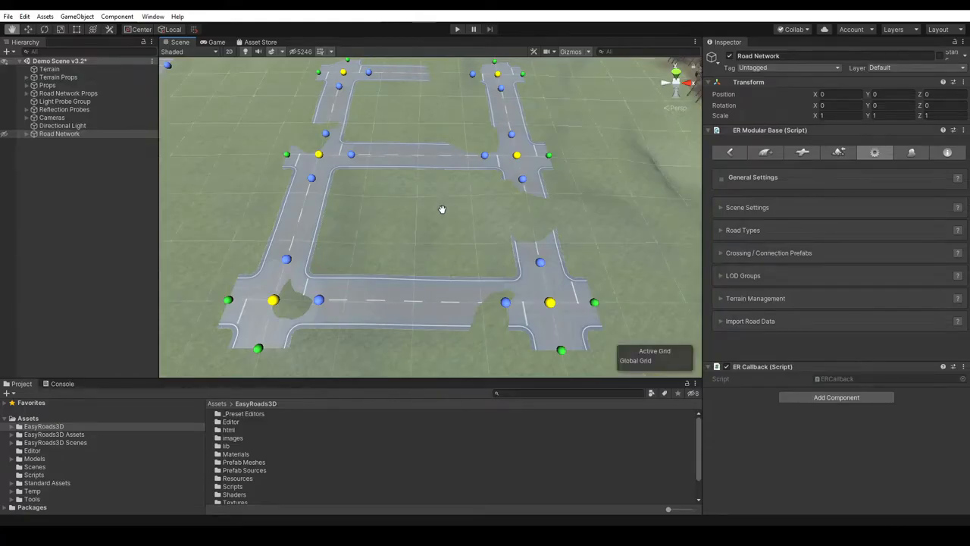
- Hide the global grid in the scene view
left_click_drag(463, 223, 462, 204, "alt")
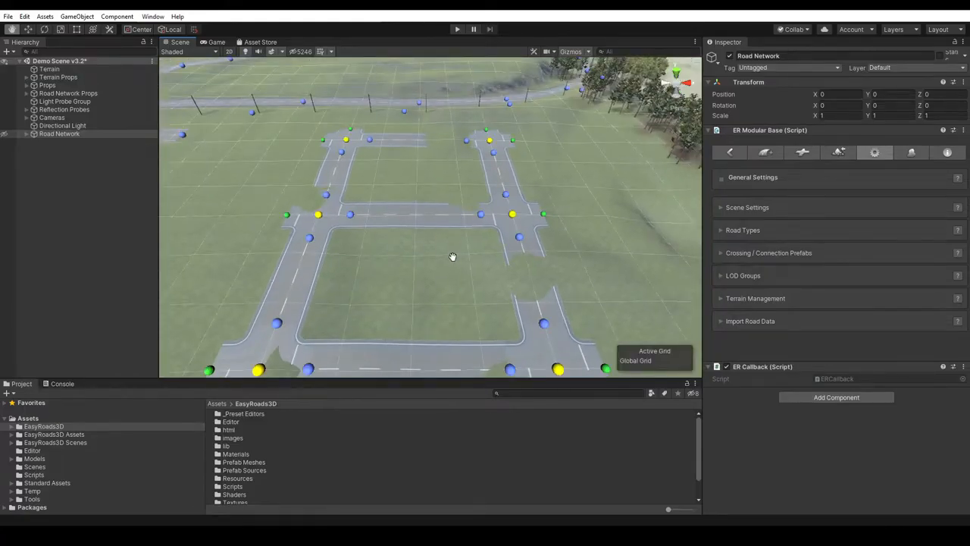
left_click_drag(452, 275, 439, 264, "alt")
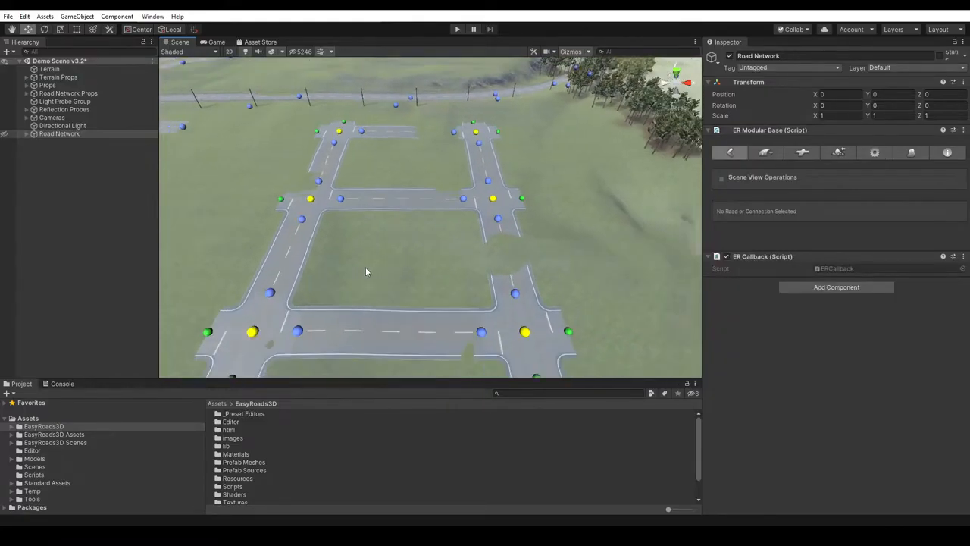
key("f")
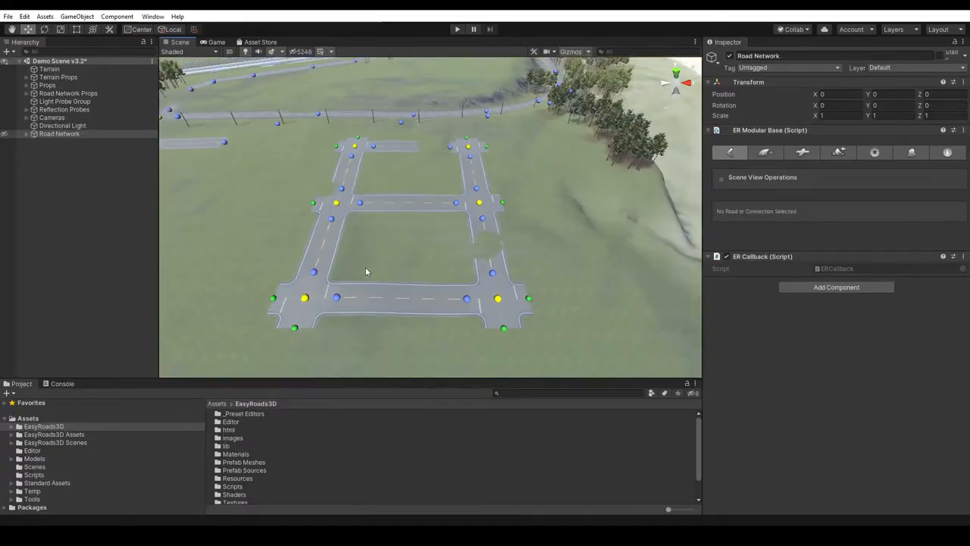
- Extend the two lower open road ends beside the blocks and connect them to the middle and lower crossings of the nearer column
left_click_drag(386, 244, 478, 245)
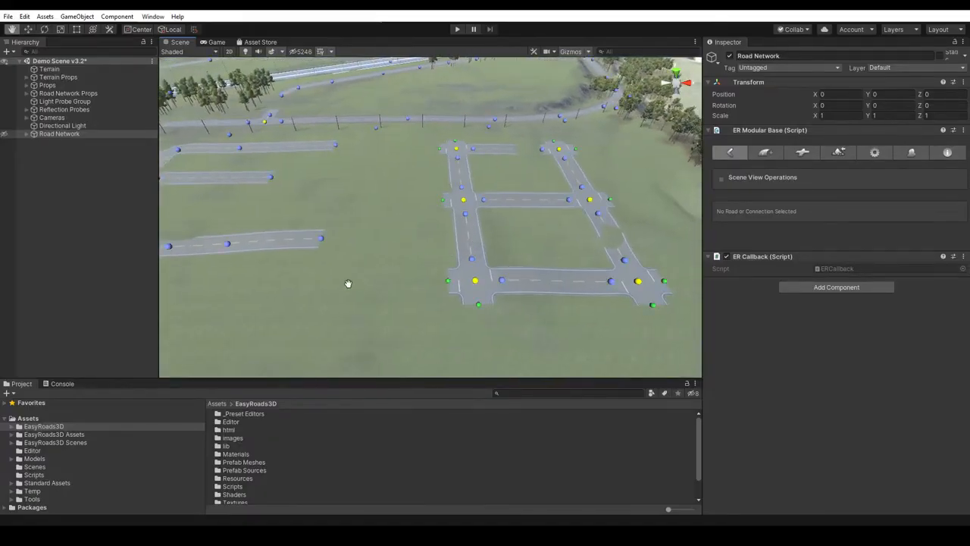
scroll(364, 271, "down", 3)
left_click_drag(364, 270, 360, 300)
middle_click_drag(360, 305, 364, 278)
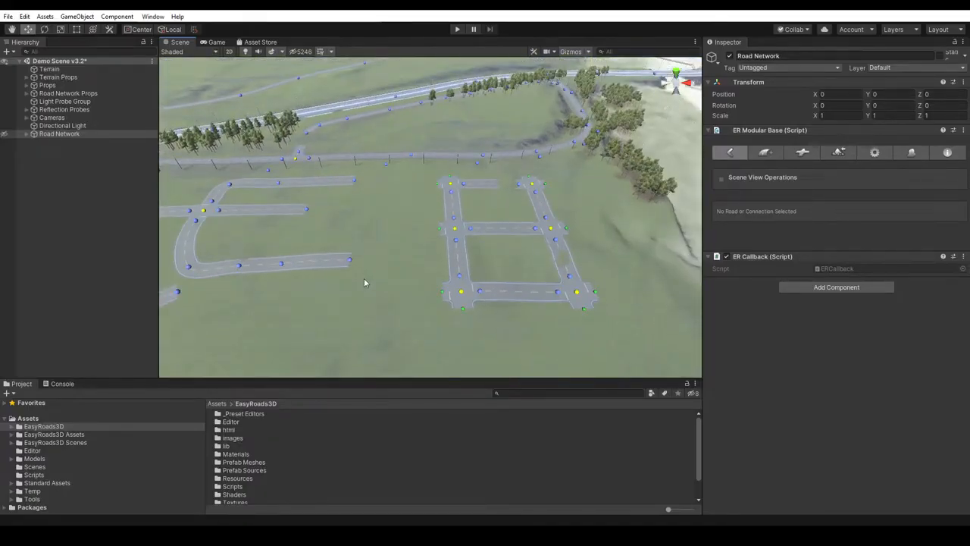
left_click(318, 210)
left_click_drag(319, 214, 421, 225)
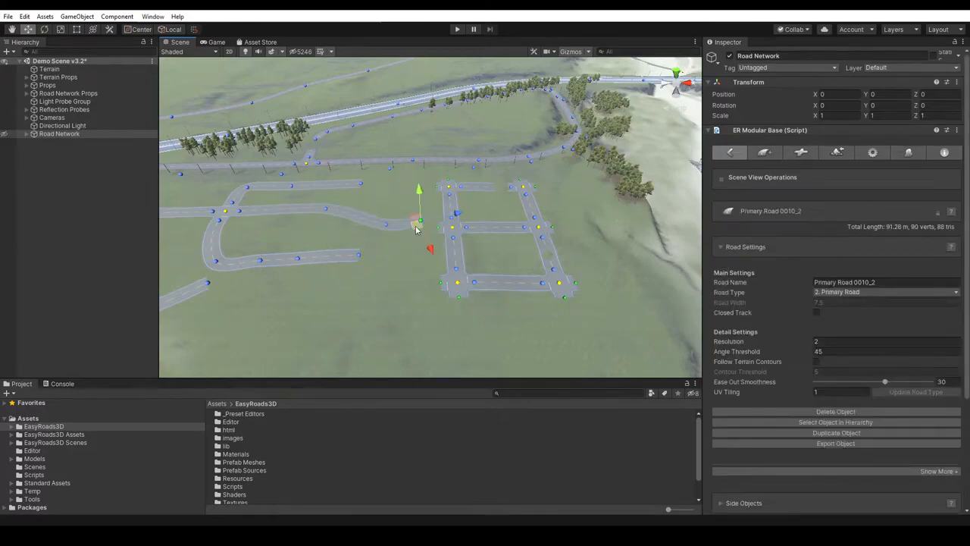
left_click(360, 256)
left_click_drag(362, 256, 440, 282)
- Extend the separate road near the curve with several markers and connect it to the open near side of the lower crossing
scroll(307, 306, "down", 3)
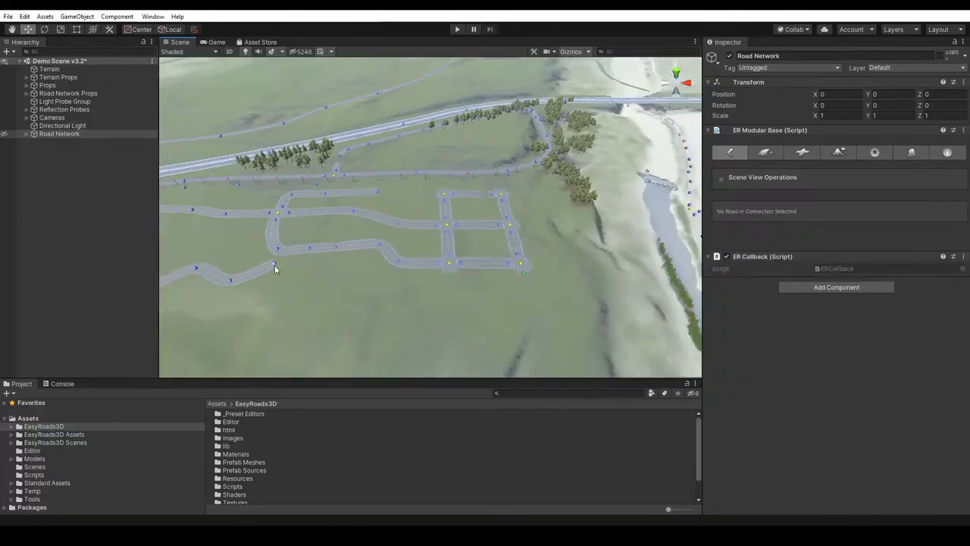
left_click(275, 264)
left_click_drag(276, 264, 266, 274)
left_click(312, 298, "shift")
left_click(338, 343, "shift")
left_click(396, 349, "shift")
left_click(451, 326, "shift")
left_click(453, 287, "shift")
left_click_drag(450, 293, 448, 275)
left_click(452, 327)
left_click_drag(452, 329, 440, 332)
- Extend the remaining open road end and connect it to the upper crossing of the nearer column
right_click_drag(493, 323, 517, 297)
middle_click_drag(508, 234, 523, 276)
left_click(362, 271)
left_click(382, 284, "shift")
left_click_drag(389, 292, 420, 277)
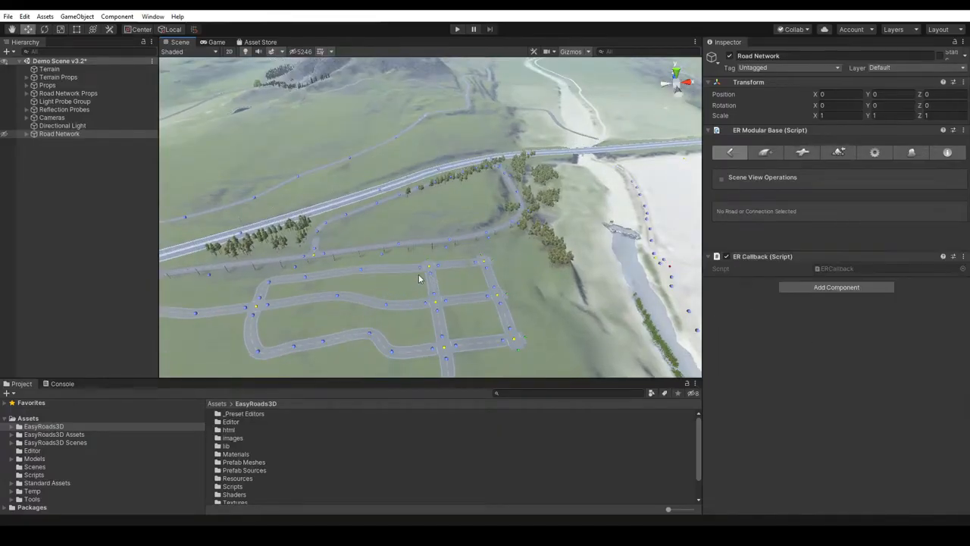
- Examine the connected crossings and roads of the finished block layout up close
middle_click_drag(474, 324, 528, 238)
scroll(500, 266, "up", 3)
middle_click_drag(462, 294, 485, 261)
right_click_drag(485, 261, 485, 273)
key("w")
left_click(471, 271)
left_click(571, 271)
left_click_drag(583, 244, 583, 239)
middle_click_drag(506, 214, 524, 177)
left_click_drag(523, 177, 541, 265, "alt")
middle_click_drag(541, 265, 514, 316)
scroll(550, 319, "up", 4)
scroll(539, 320, "up", 3)
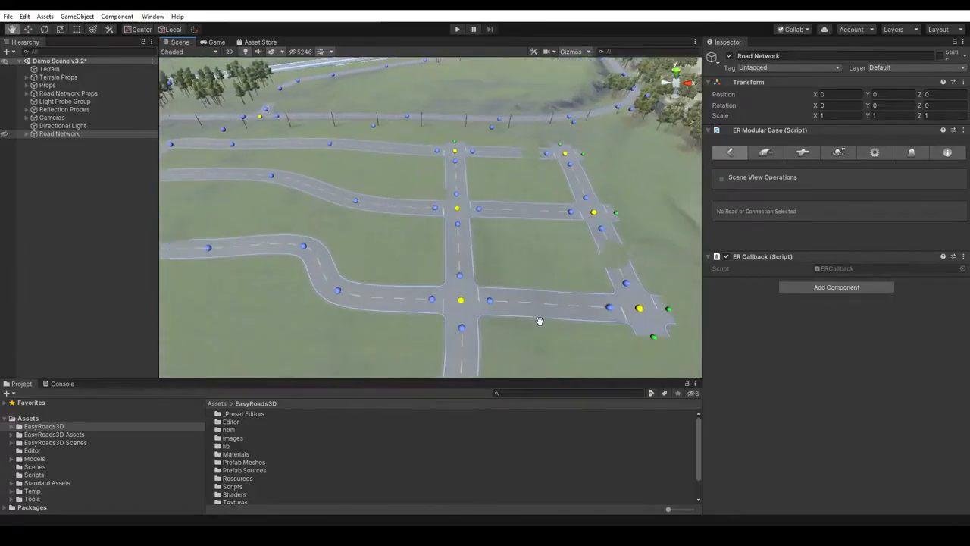
middle_click_drag(539, 242, 528, 200)
- Select the lower crossing where the winding road joins the blocks and locate its object in the scene hierarchy
left_click(449, 261)
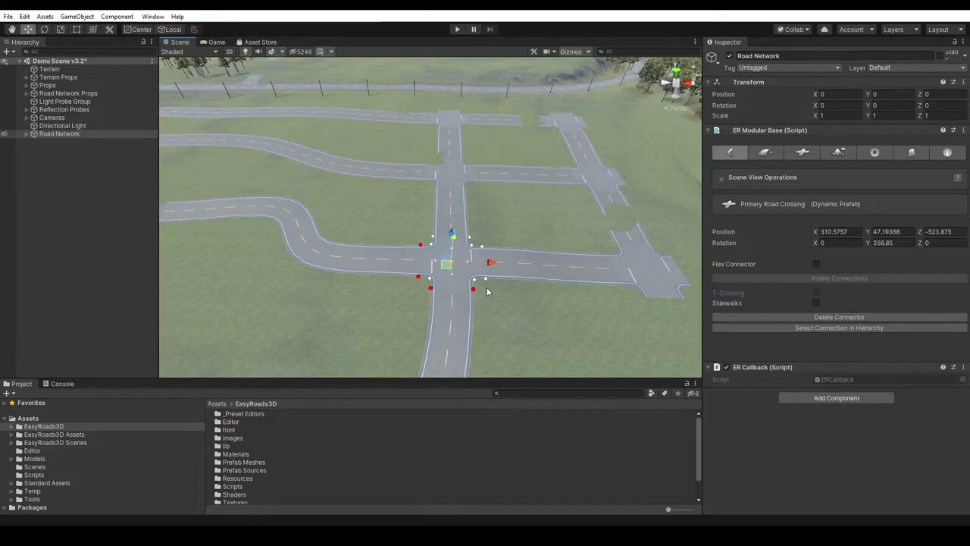
left_click(841, 326)
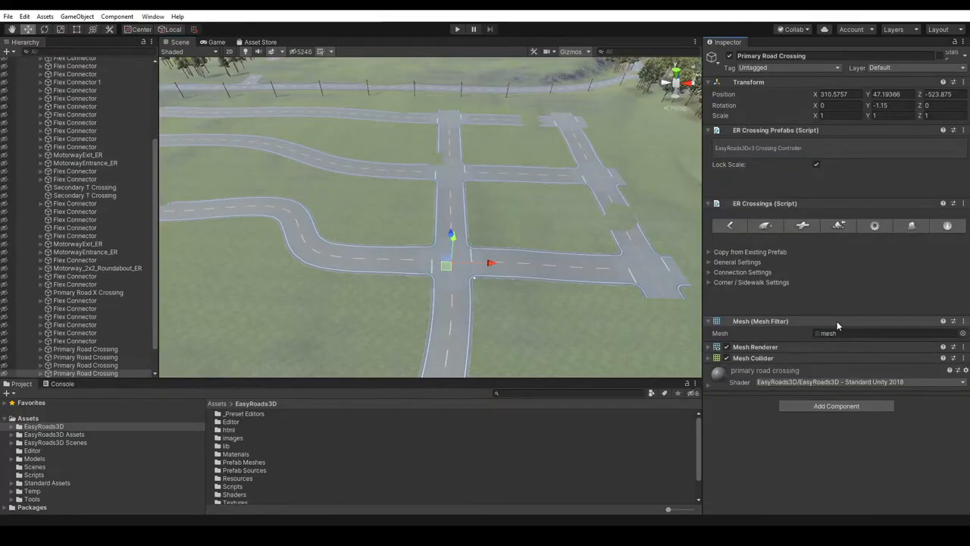
scroll(84, 319, "down", 2)
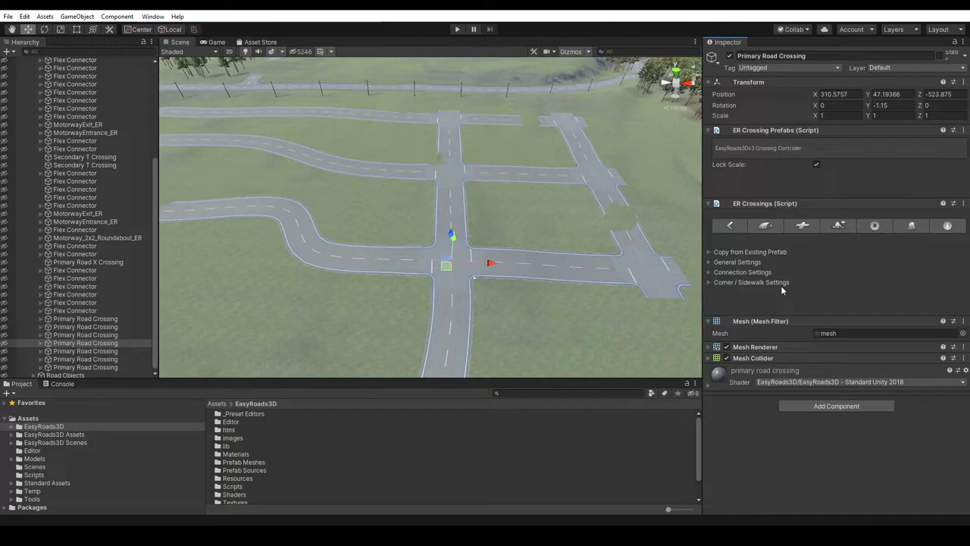
- Open the Primary Road Crossing prefab for editing from the dynamic prefabs folder of the EasyRoads3D resources
left_click(741, 226)
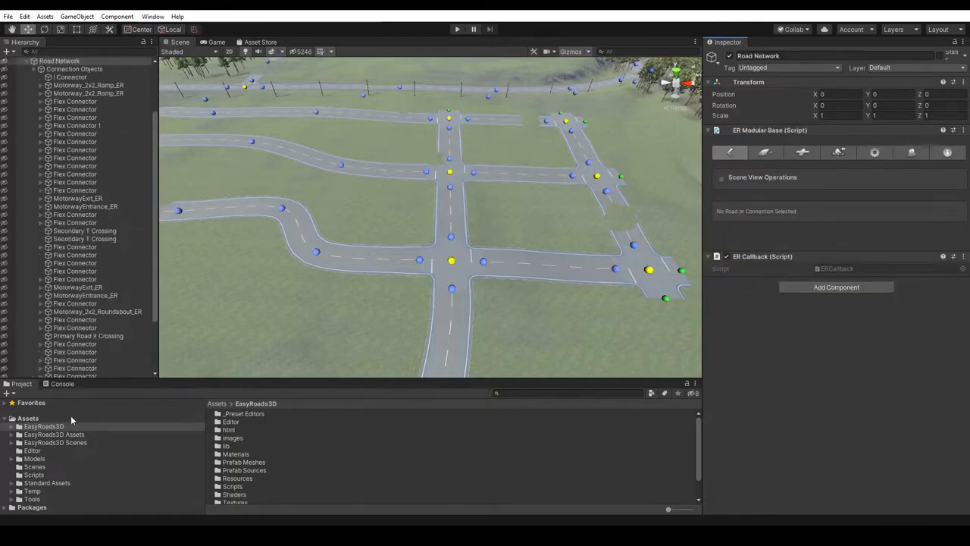
left_click(13, 427)
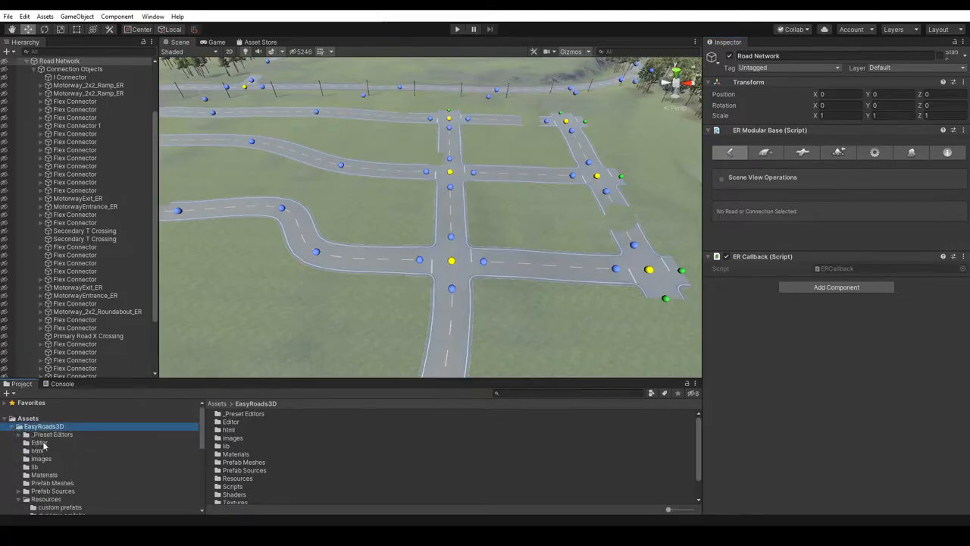
scroll(49, 498, "down", 2)
left_click(60, 485)
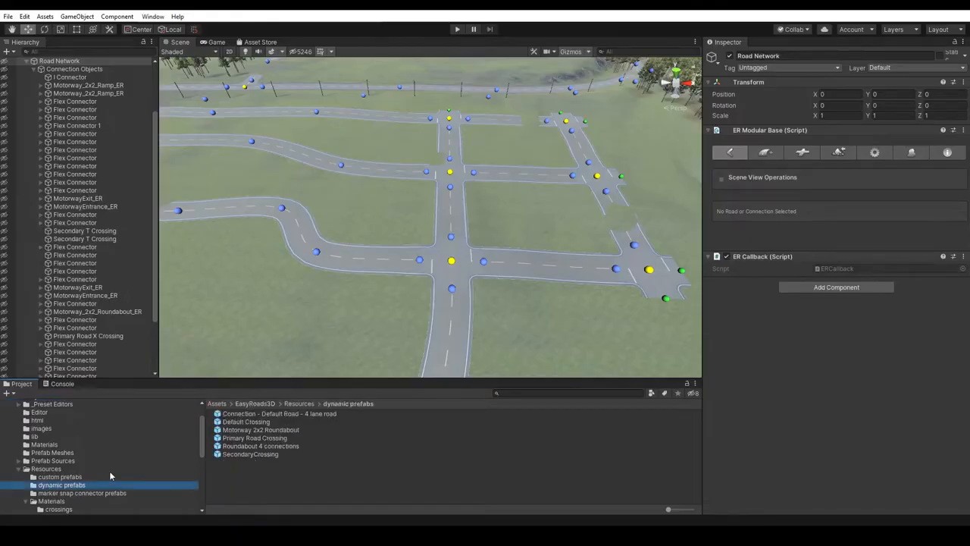
left_click(241, 437)
left_click(829, 84)
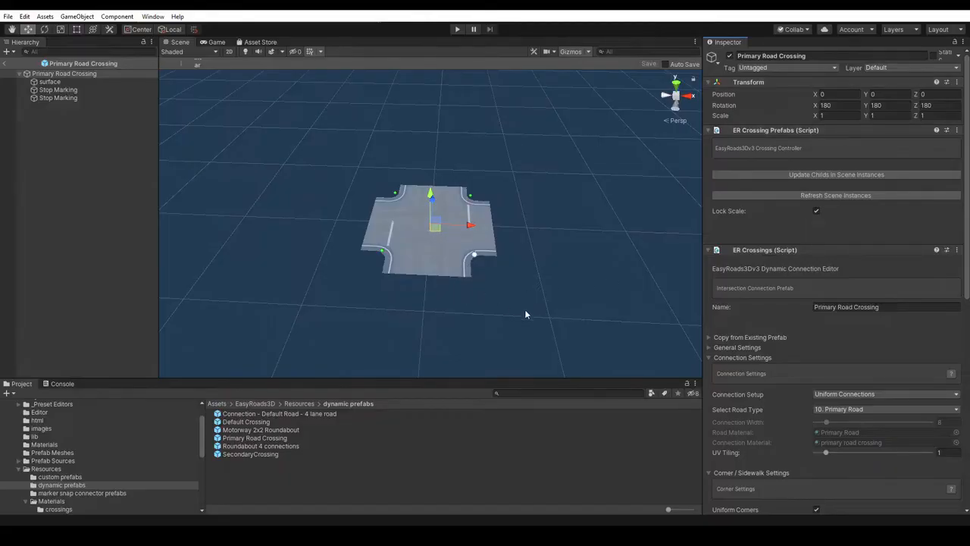
- Collapse the prefab's Connection Settings and Corner / Sidewalk Settings, and return to the demo scene, discarding the prefab changes
scroll(765, 294, "down", 3)
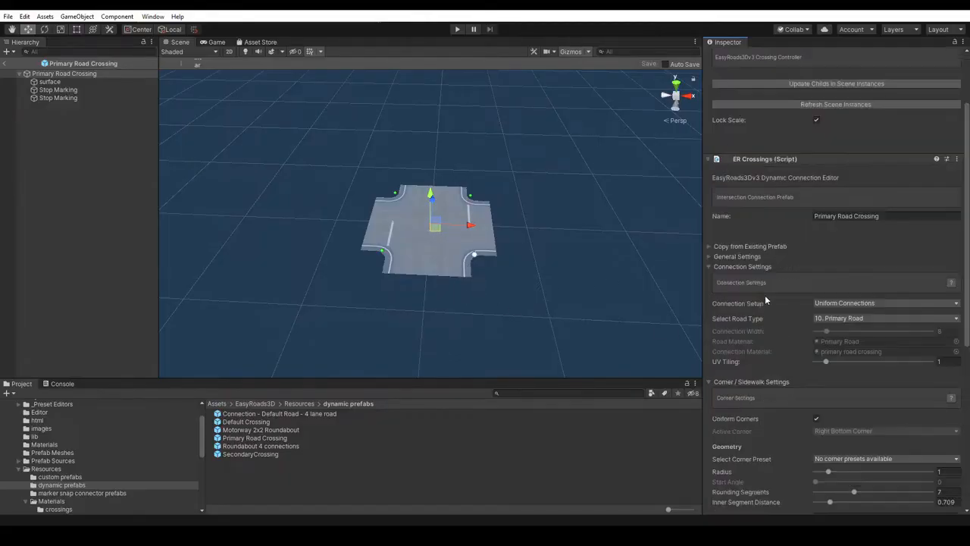
left_click(708, 266)
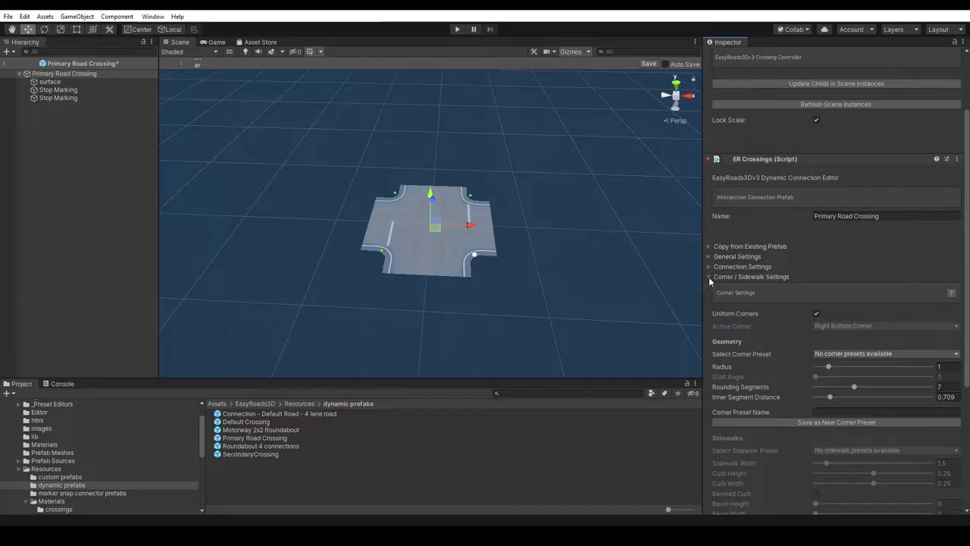
left_click(708, 276)
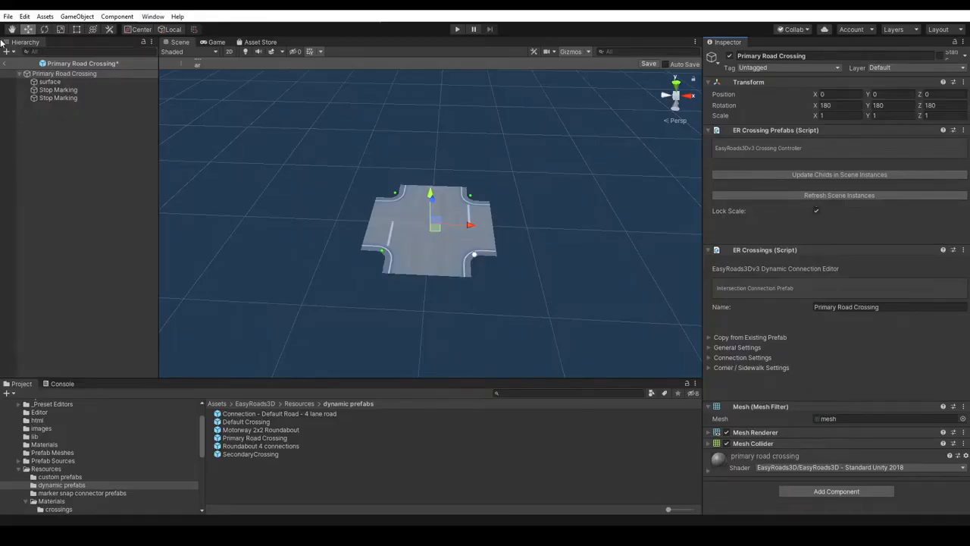
left_click(8, 63)
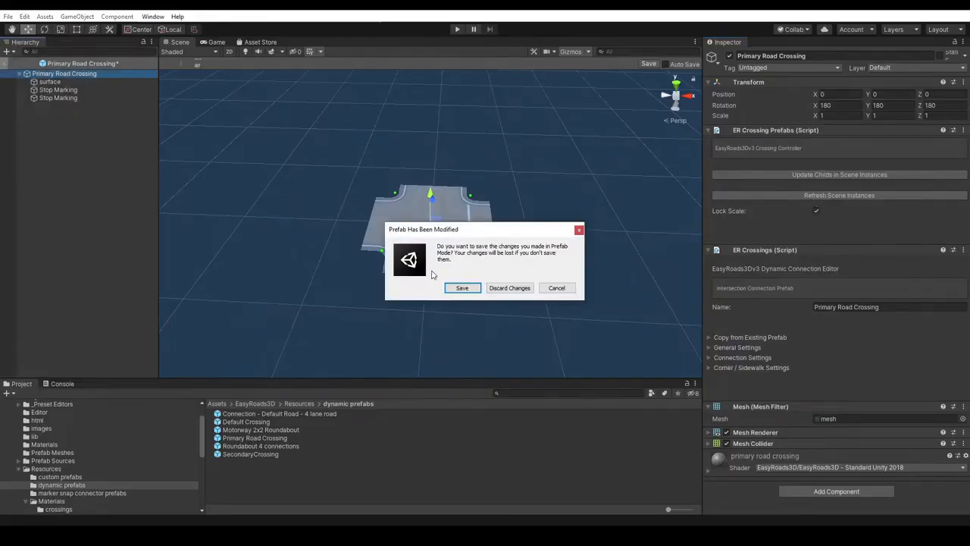
left_click(511, 287)
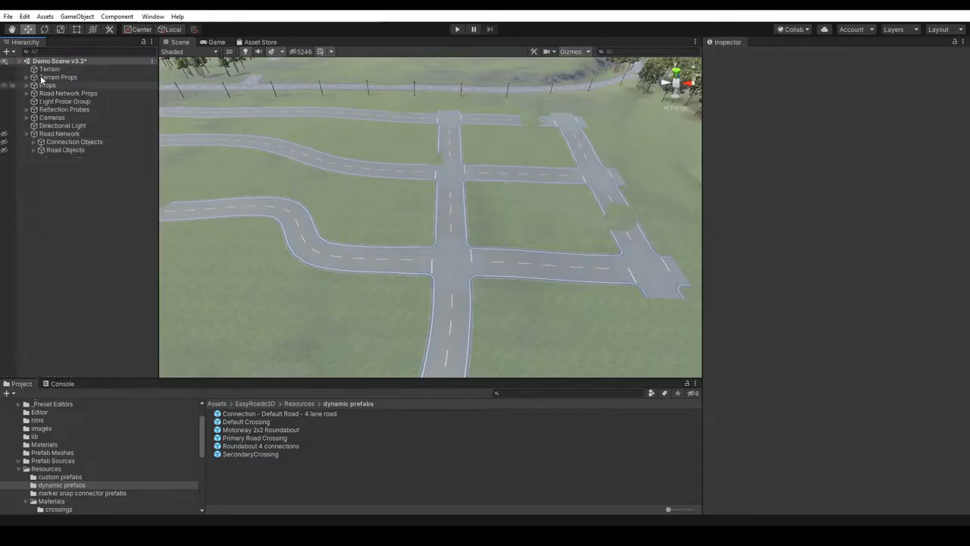
- Select the Road Network object with the whole block layout in view and open its Build Settings
left_click(59, 134)
key("q")
left_click(264, 182)
left_click_drag(264, 182, 457, 273)
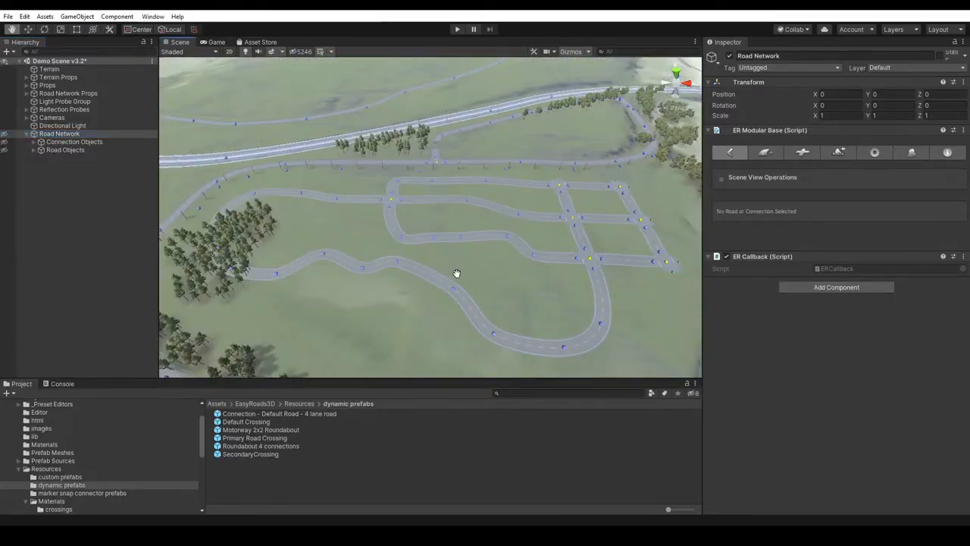
left_click(839, 153)
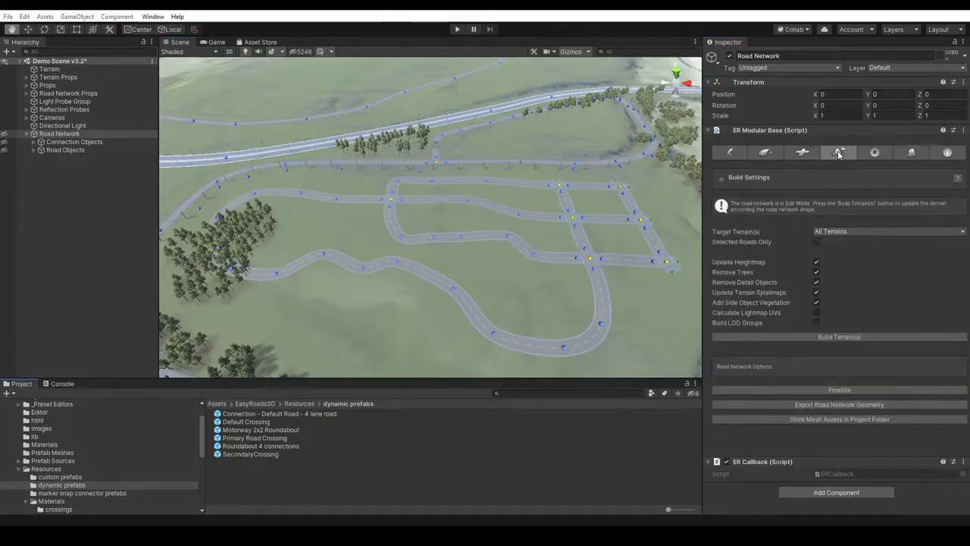
- Show the contents of the project's root Assets folder
scroll(47, 418, "up", 2)
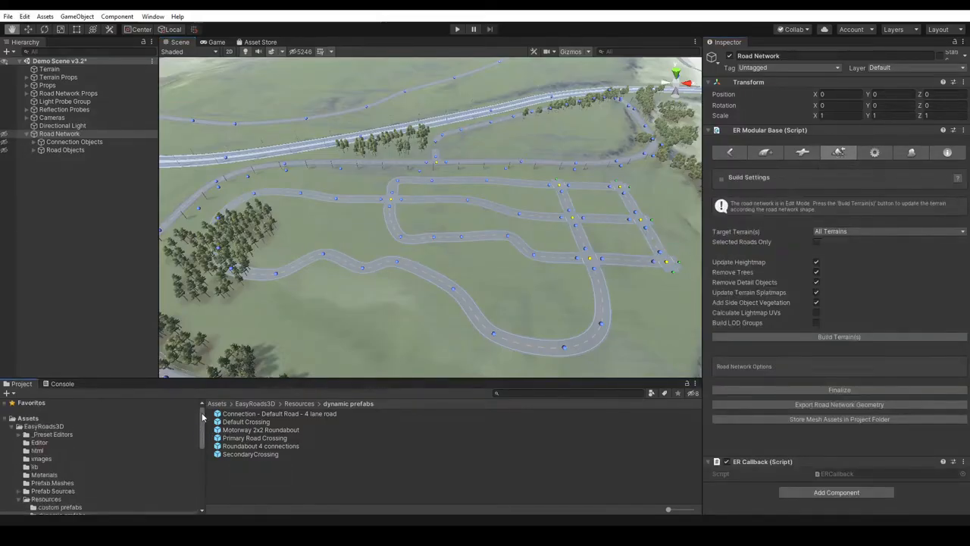
left_click(73, 418)
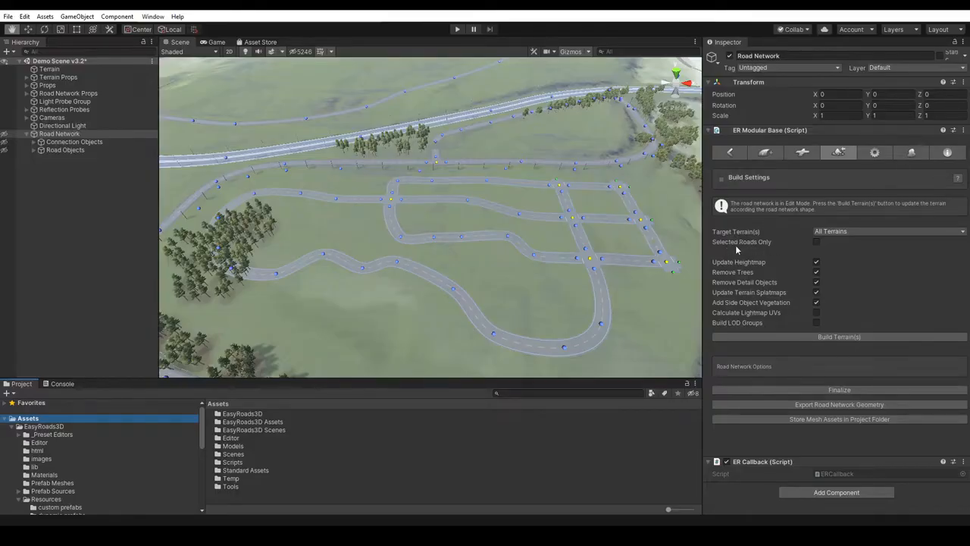
- Build all terrains to match the road network, updating heightmap and splatmaps, removing trees and detail objects, and adding side object vegetation
mouse_move(760, 248)
left_click(832, 338)
left_click(832, 336)
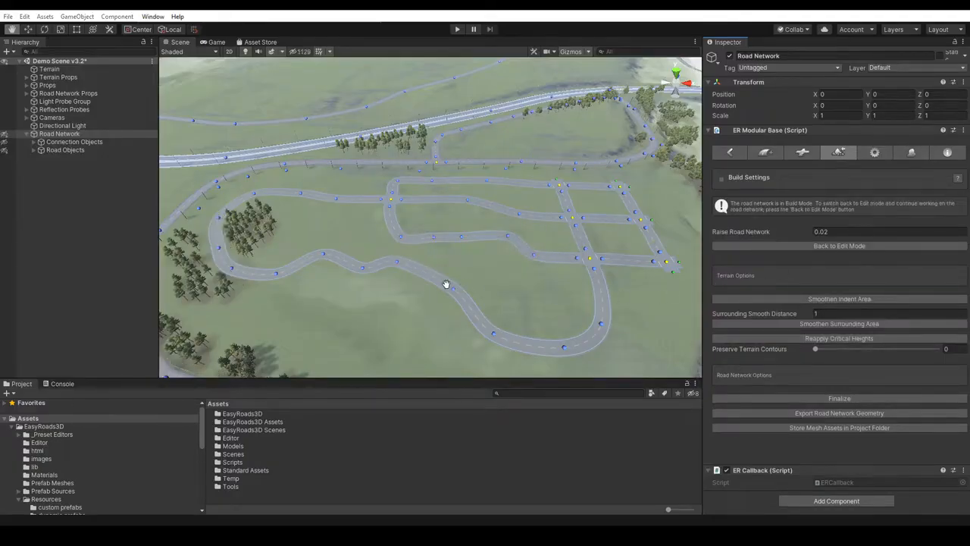
- Examine how the terrain and trees fit along the built roads, from the whole layout down to the winding road
right_click_drag(365, 233, 338, 222)
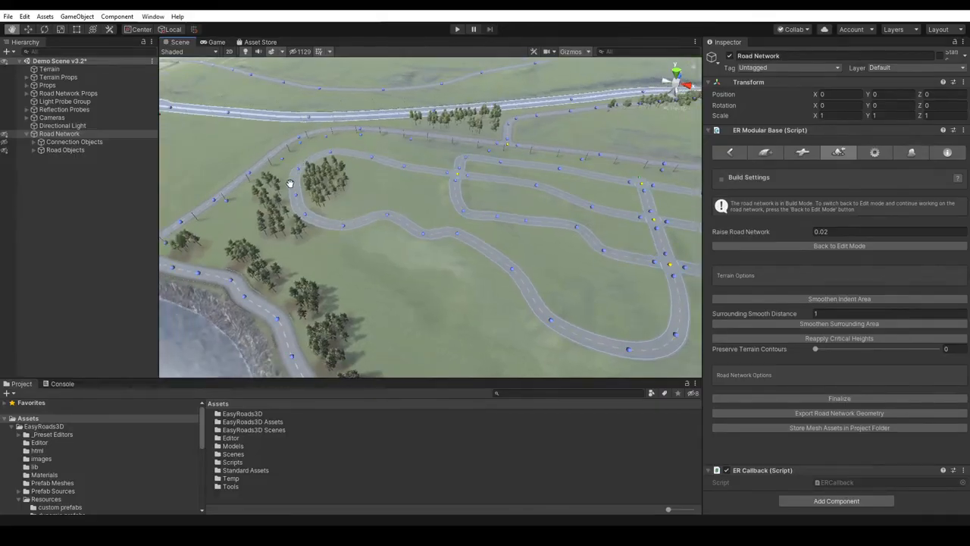
right_click_drag(419, 204, 455, 196)
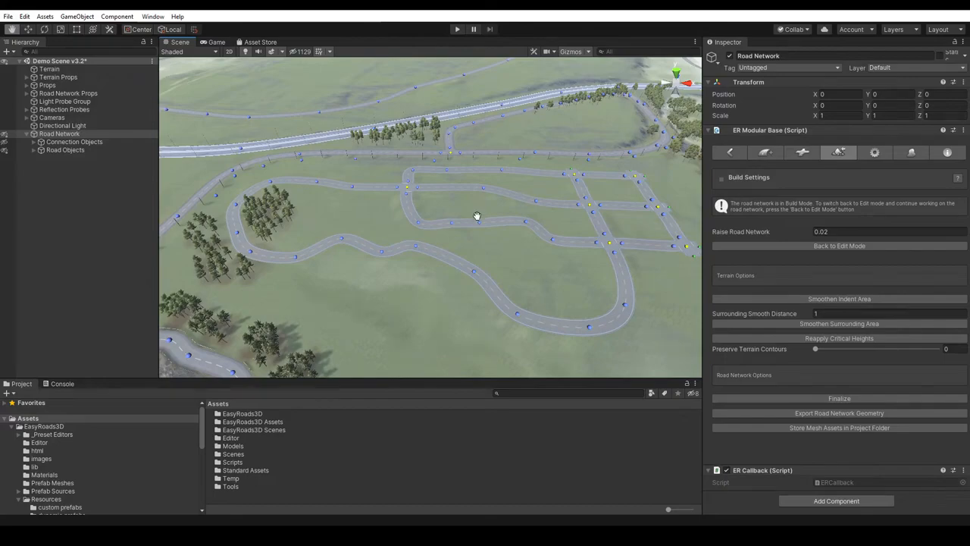
right_click_drag(451, 238, 430, 220)
middle_click_drag(406, 253, 391, 239)
key("w")
right_click_drag(393, 249, 649, 142)
middle_click_drag(593, 153, 470, 262)
scroll(396, 265, "down", 3)
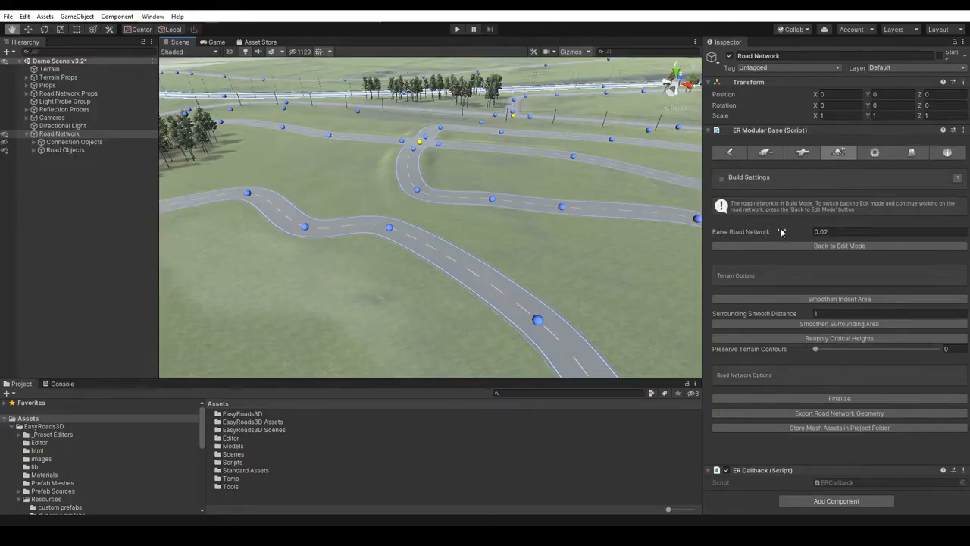
mouse_move(783, 235)
left_click_drag(510, 266, 502, 243)
scroll(502, 242, "up", 12)
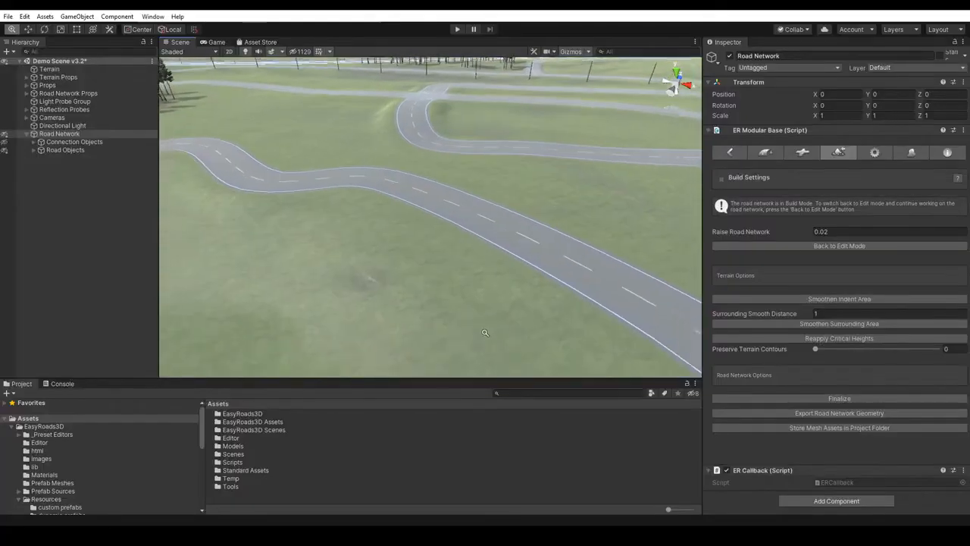
- Sculpt a mound over the winding road's edge with the Raise or Lower Terrain brush at size 2 and opacity 1.2
left_click(48, 68)
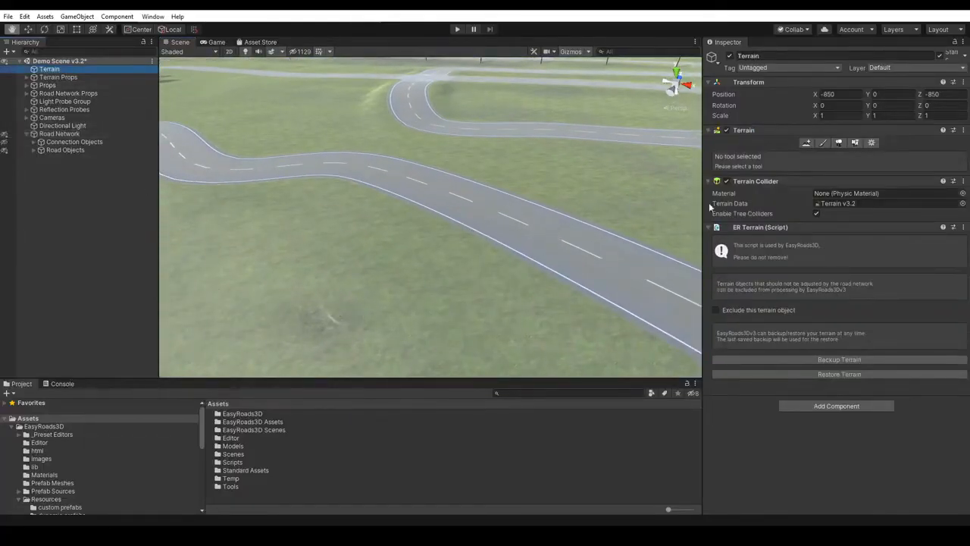
left_click(824, 146)
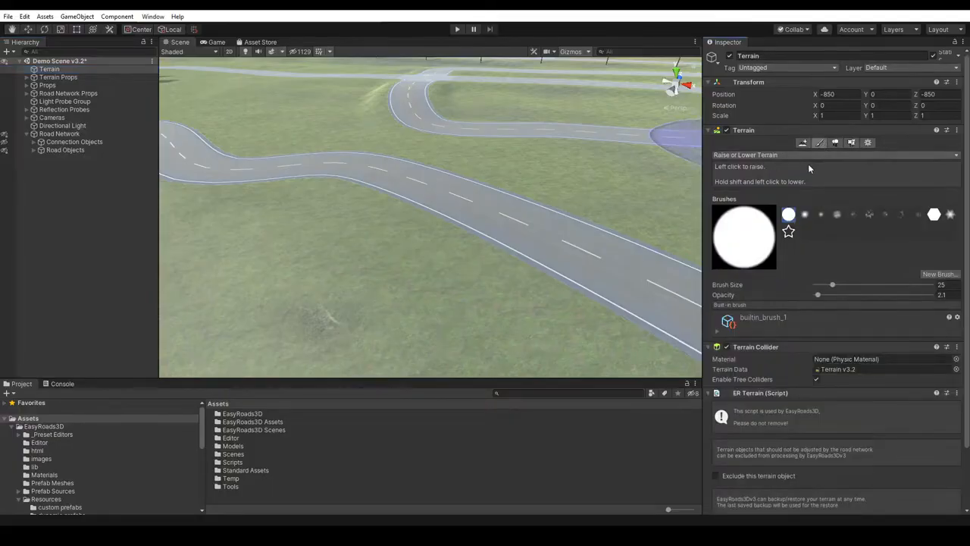
left_click(818, 295)
mouse_move(818, 297)
left_mouse_down()
mouse_move(830, 285)
mouse_move(818, 287)
left_mouse_up()
left_click(460, 244)
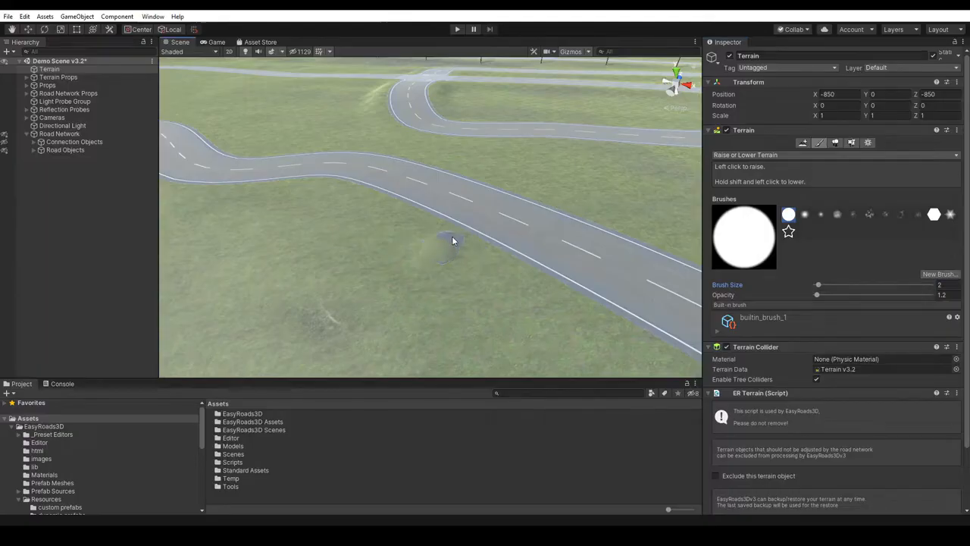
left_click_drag(459, 232, 449, 244)
right_click_drag(569, 271, 500, 251)
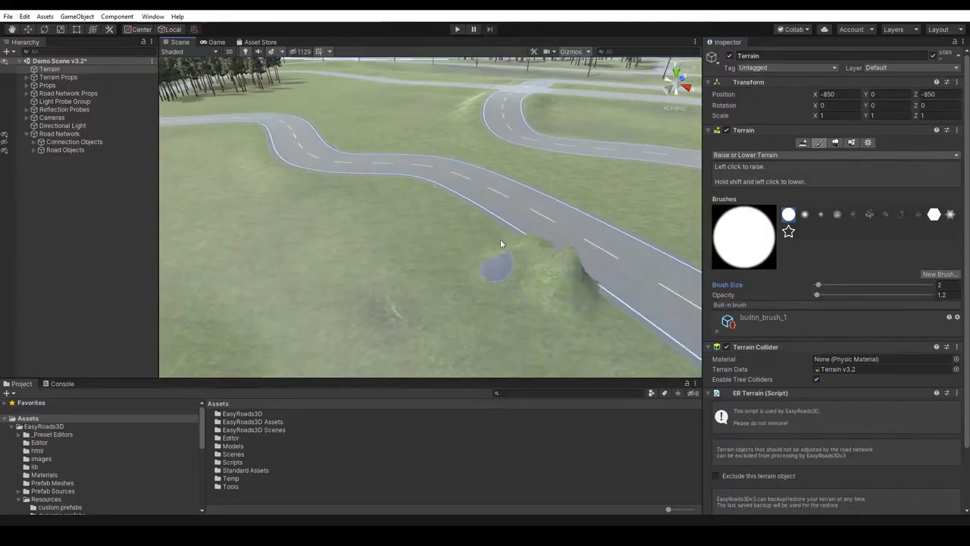
key("q")
left_click_drag(467, 288, 429, 250)
scroll(429, 250, "down", 5)
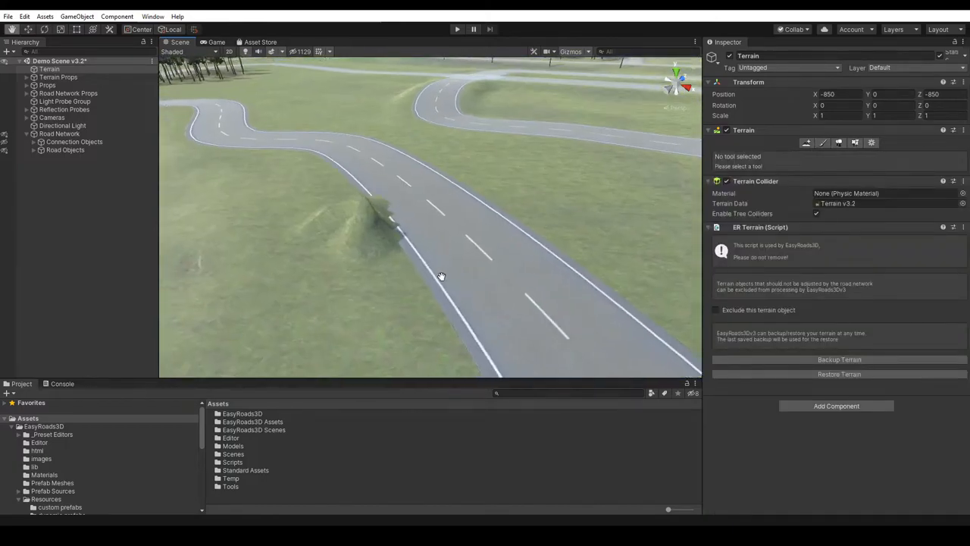
- Reapply the critical heights of the road network to the terrain and return the network to Edit Mode
left_click(58, 134)
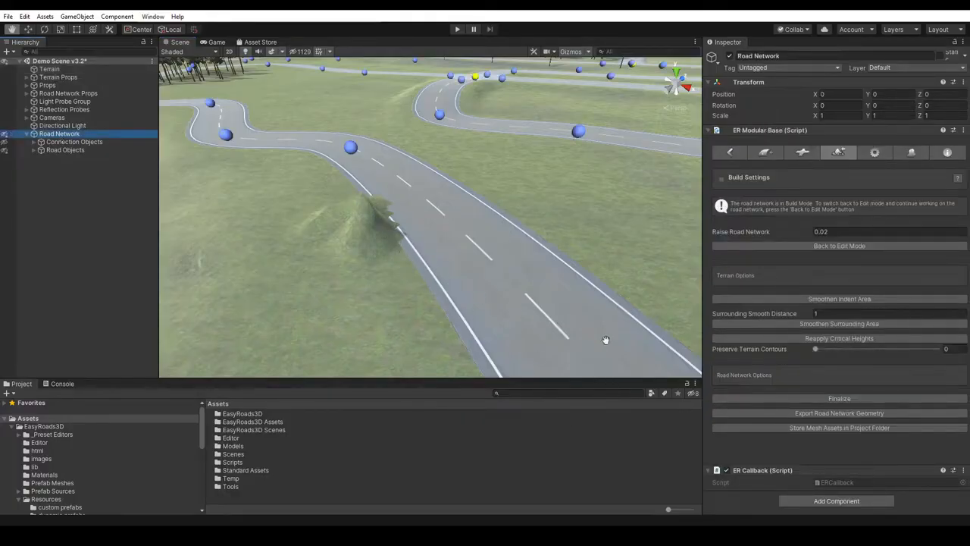
left_click(834, 339)
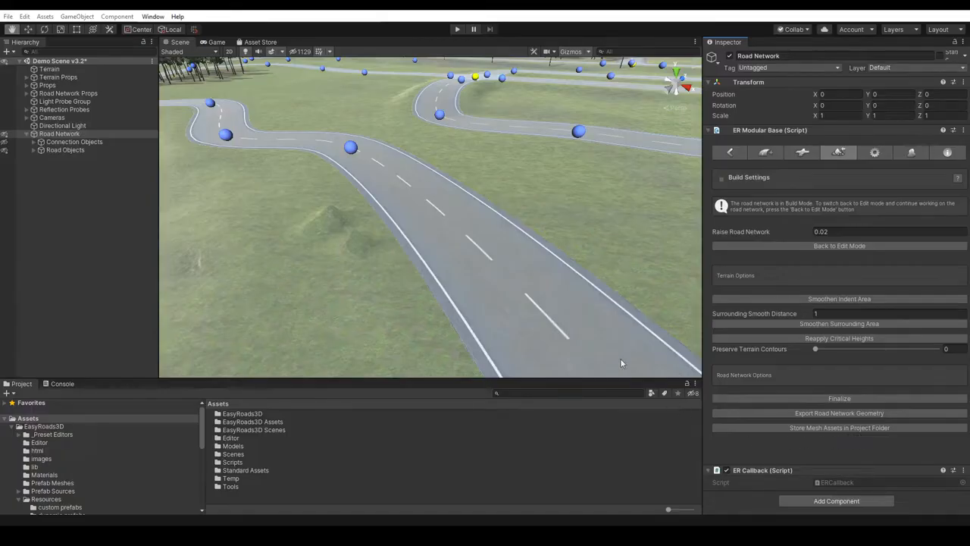
middle_click_drag(427, 238, 356, 253)
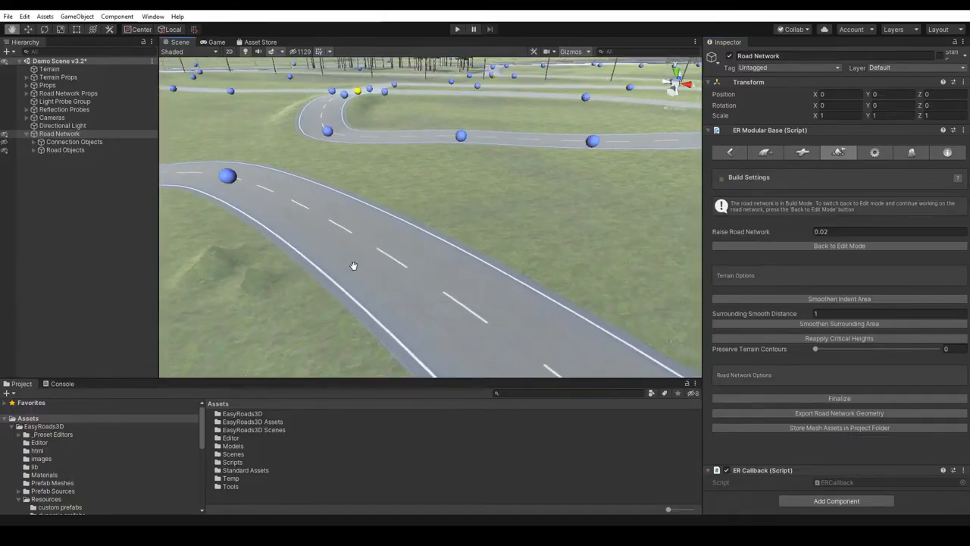
scroll(355, 261, "down", 6)
left_click_drag(373, 253, 500, 287, "alt")
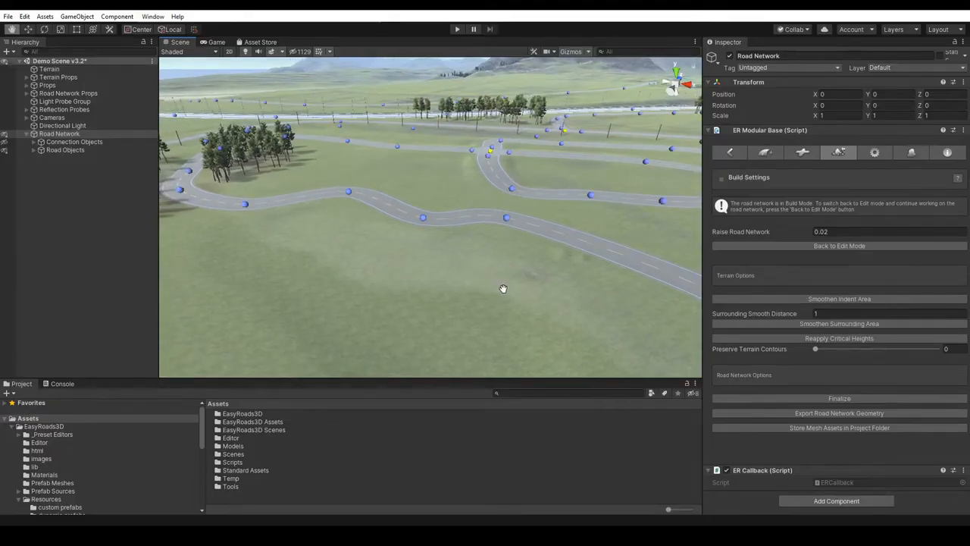
left_click(841, 246)
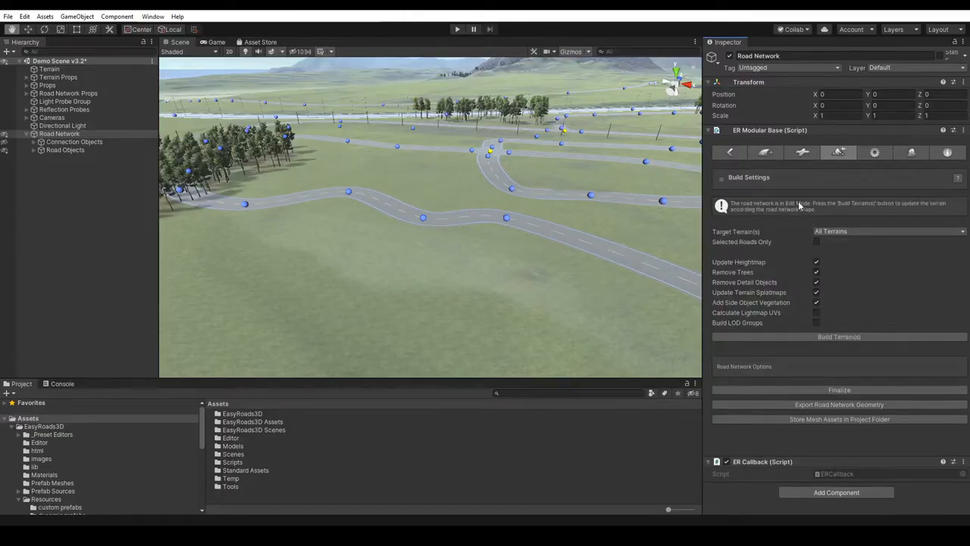
- Try the Primary Road type for a new road, reset it to Select Road Type, and add the new object as road_0001
left_click(765, 153)
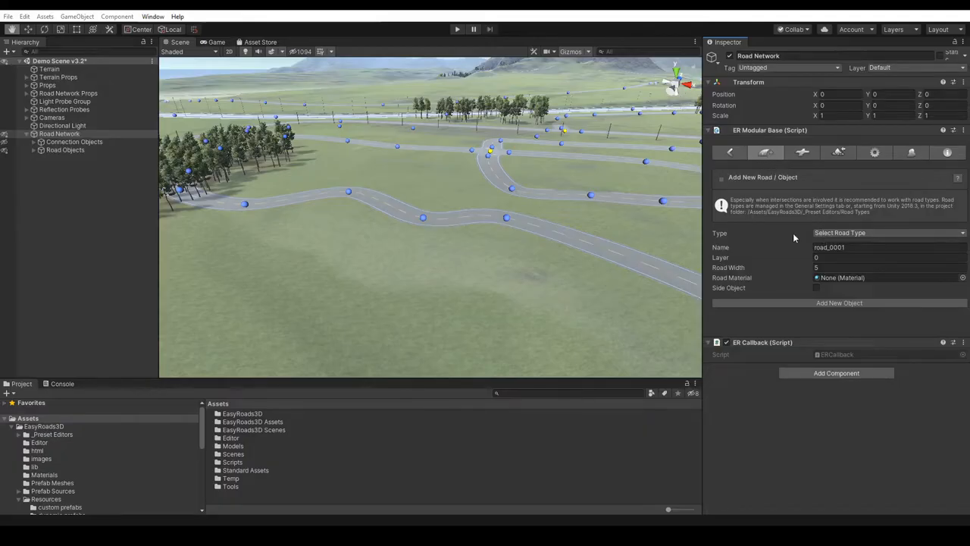
left_click(830, 235)
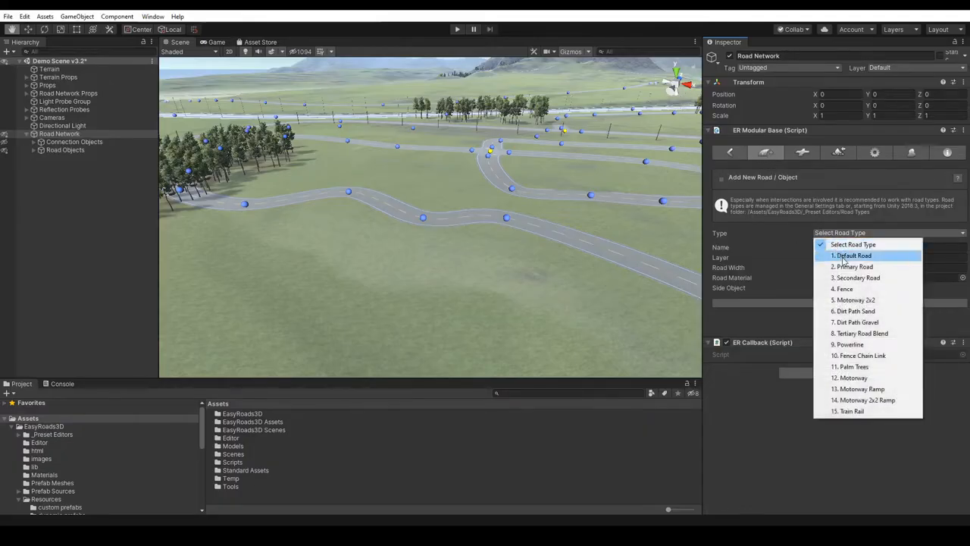
left_click(846, 267)
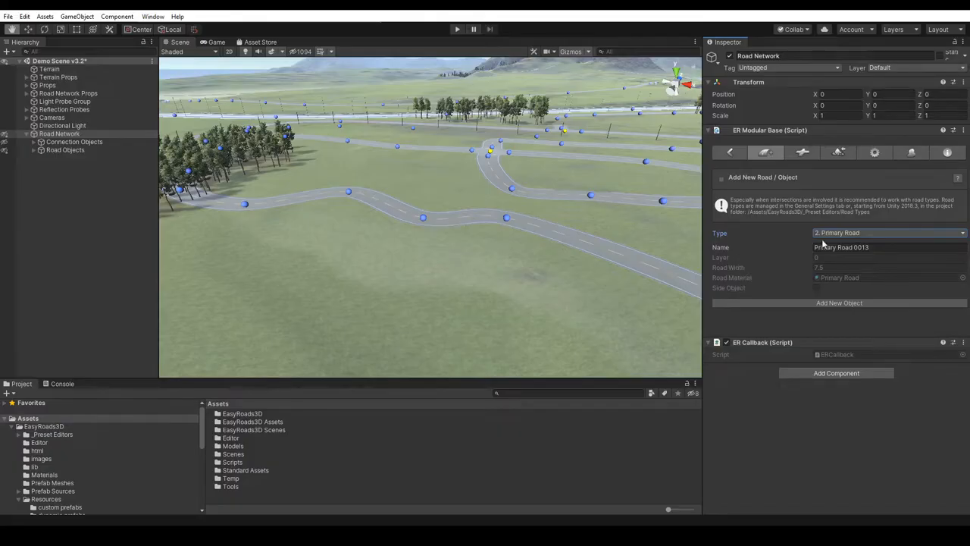
left_click(839, 236)
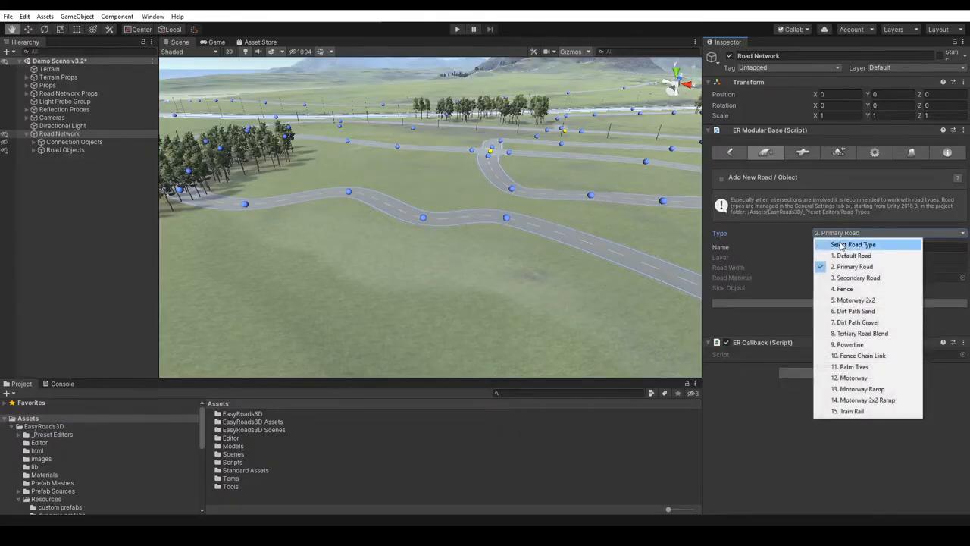
left_click(837, 245)
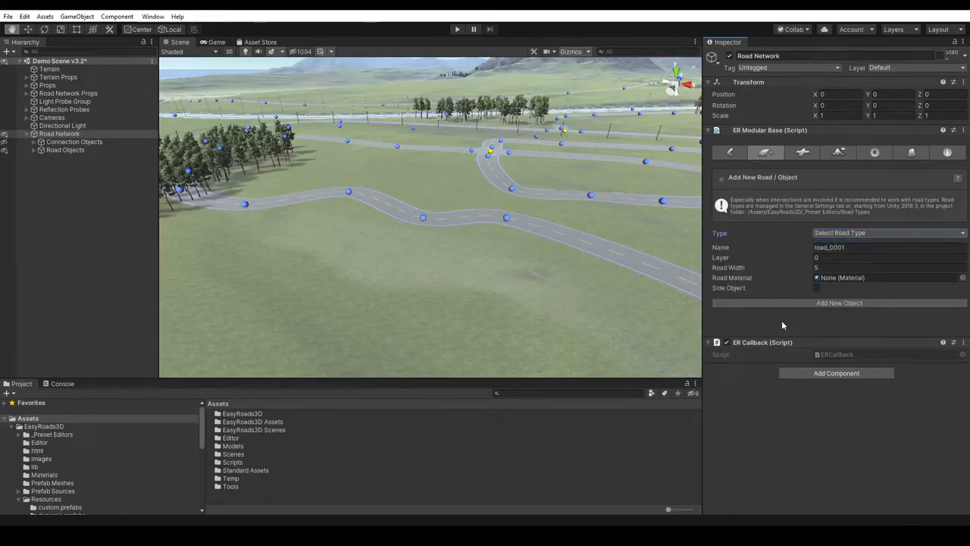
left_click(830, 302)
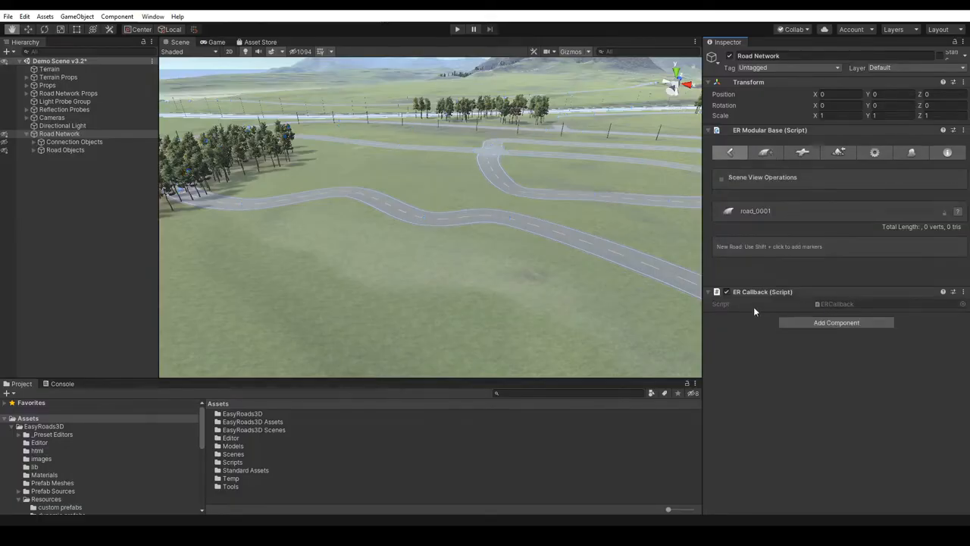
- Lay out road_0001 with three markers, about 49 m long, on the grass in front of the winding road and raise its middle marker slightly
scroll(447, 264, "up", 5)
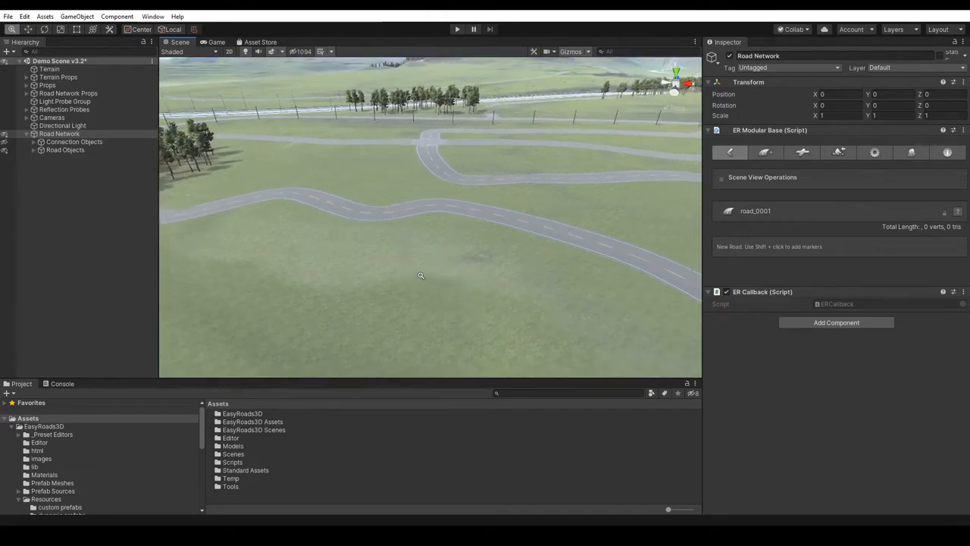
right_click_drag(420, 277, 426, 253, "alt")
middle_click_drag(393, 296, 413, 297)
left_click(247, 288, "shift")
left_click(375, 278, "shift")
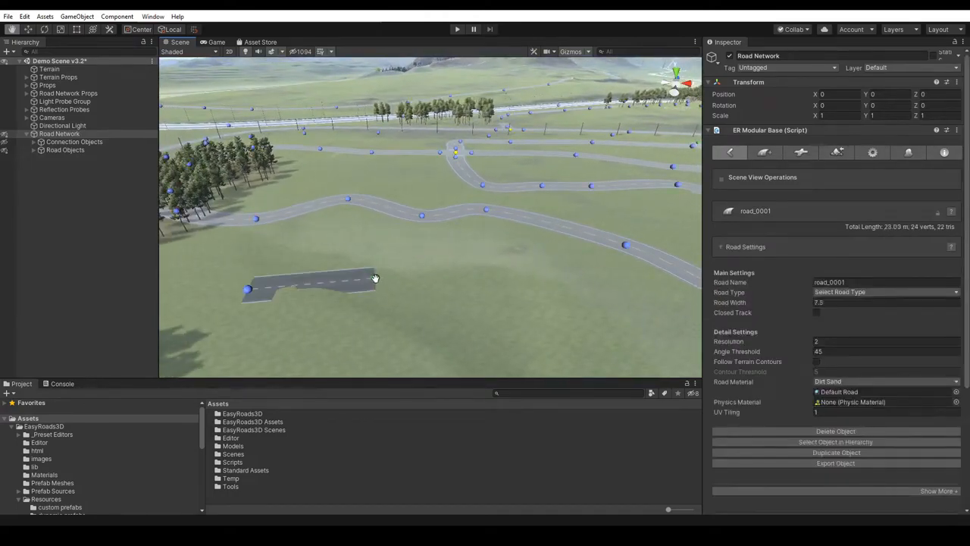
left_click(512, 296, "shift")
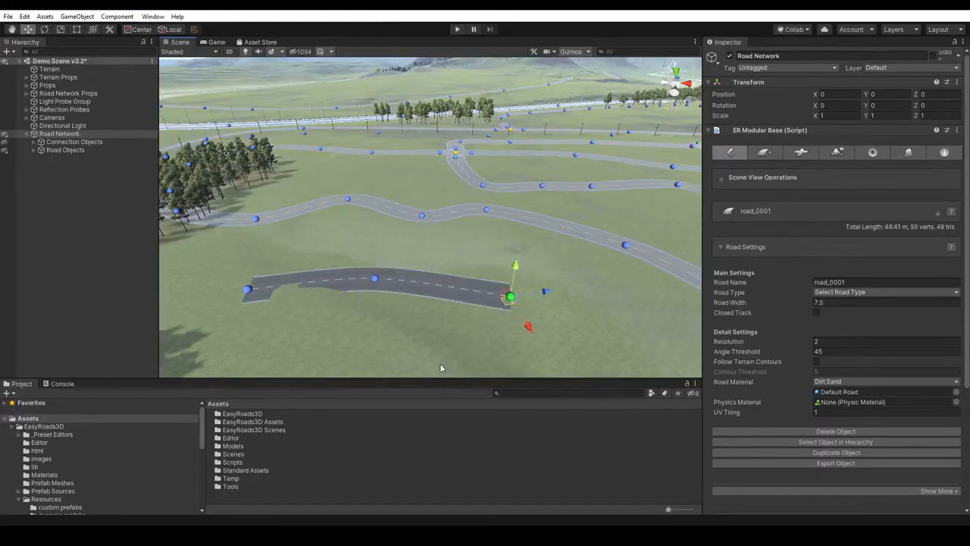
left_click(376, 277)
left_click_drag(375, 249, 375, 247)
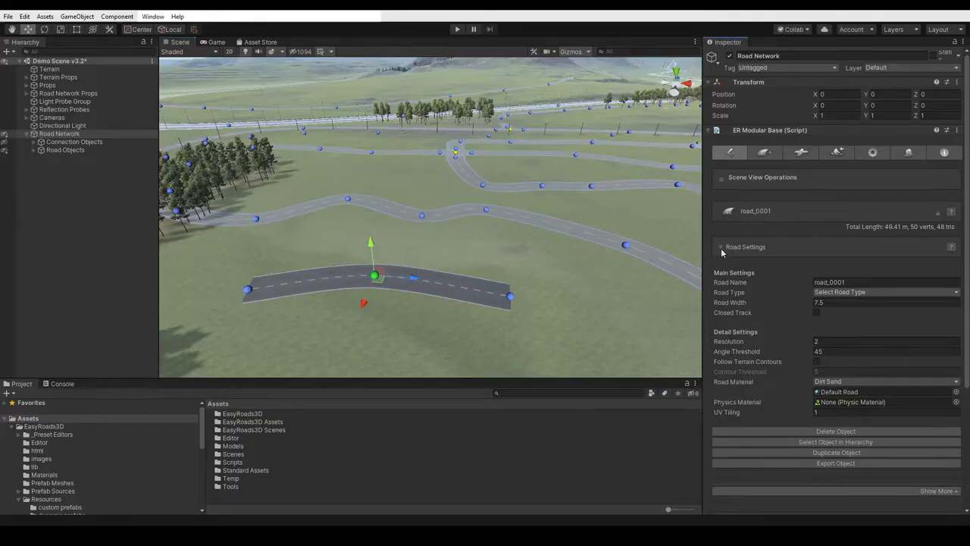
- Review the Road Settings of road_0001 and the wall options among its Side Objects
left_click(721, 248)
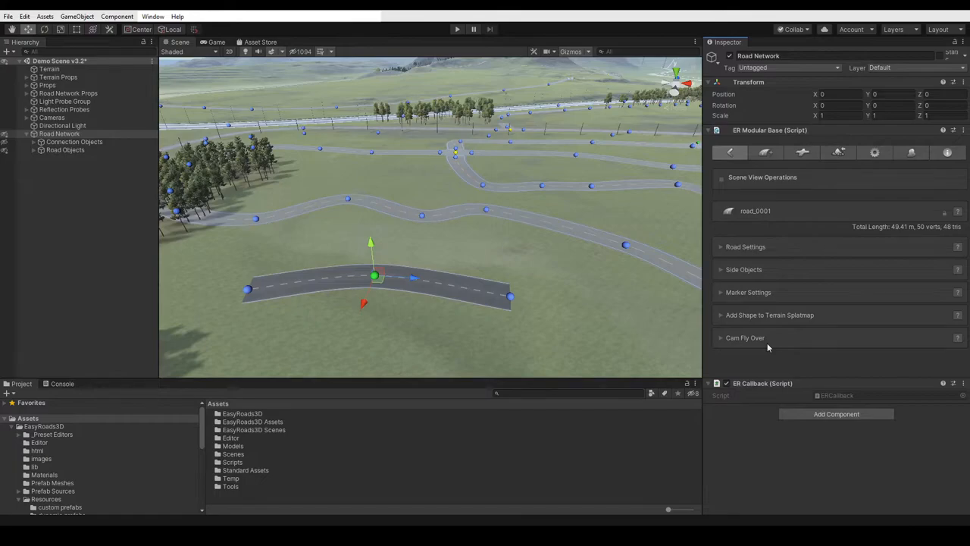
left_click(774, 250)
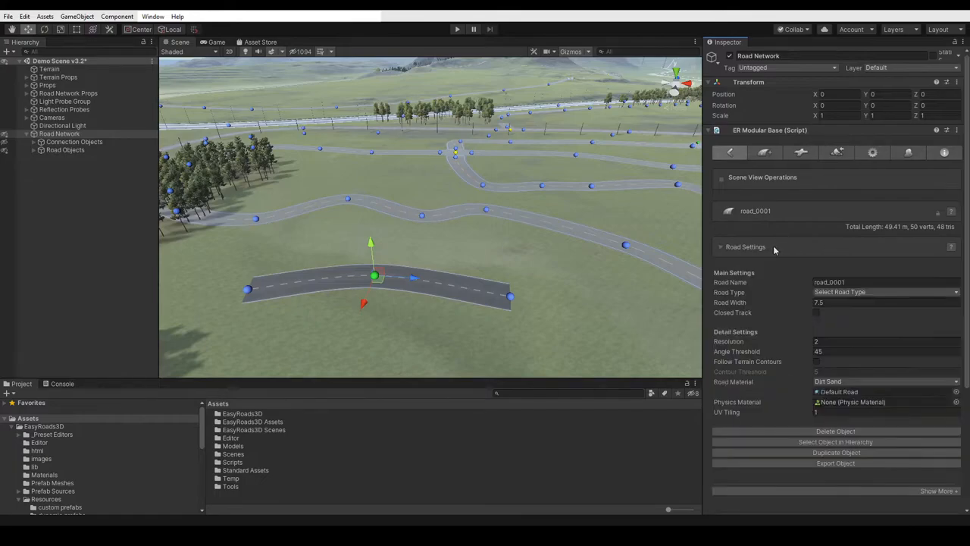
scroll(962, 227, "down", 3)
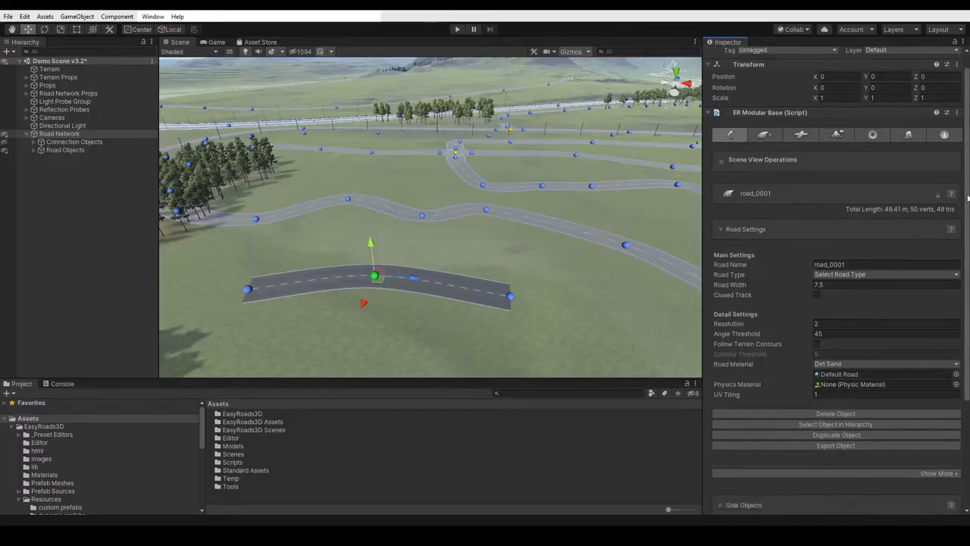
scroll(967, 235, "down", 2)
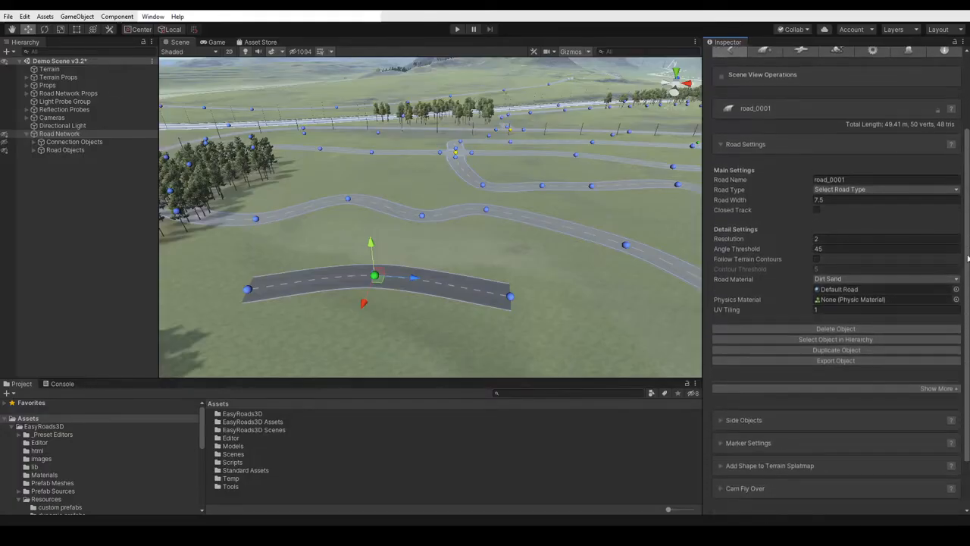
left_click(793, 412)
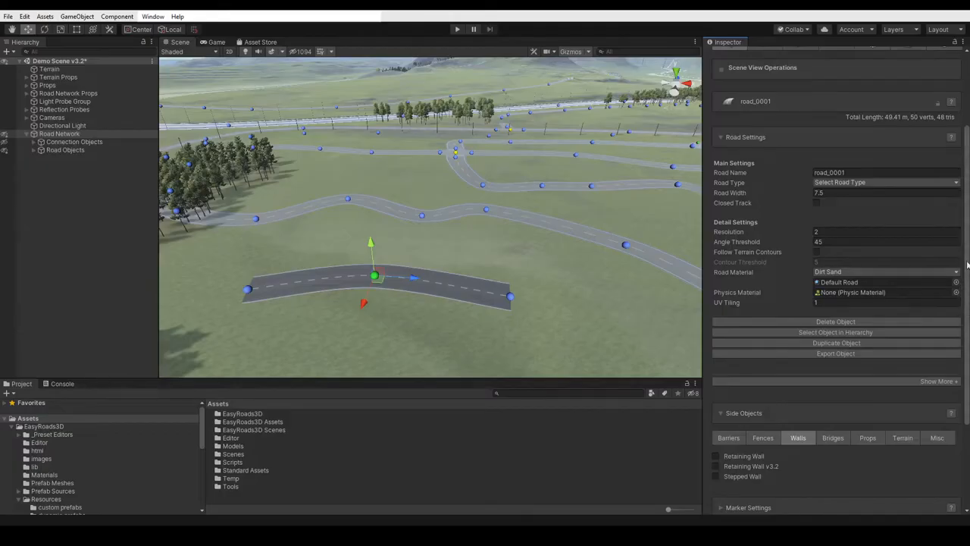
scroll(967, 264, "down", 2)
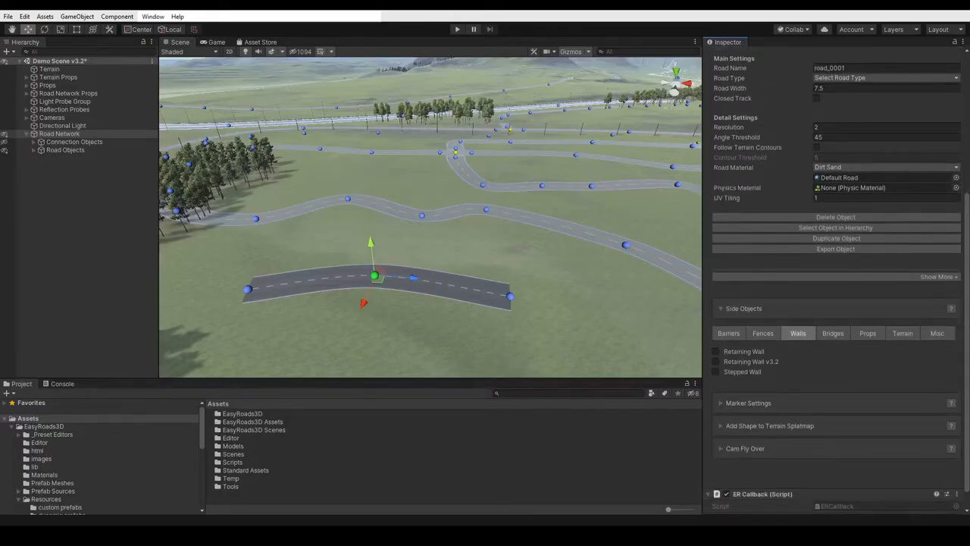
scroll(837, 281, "down", 1)
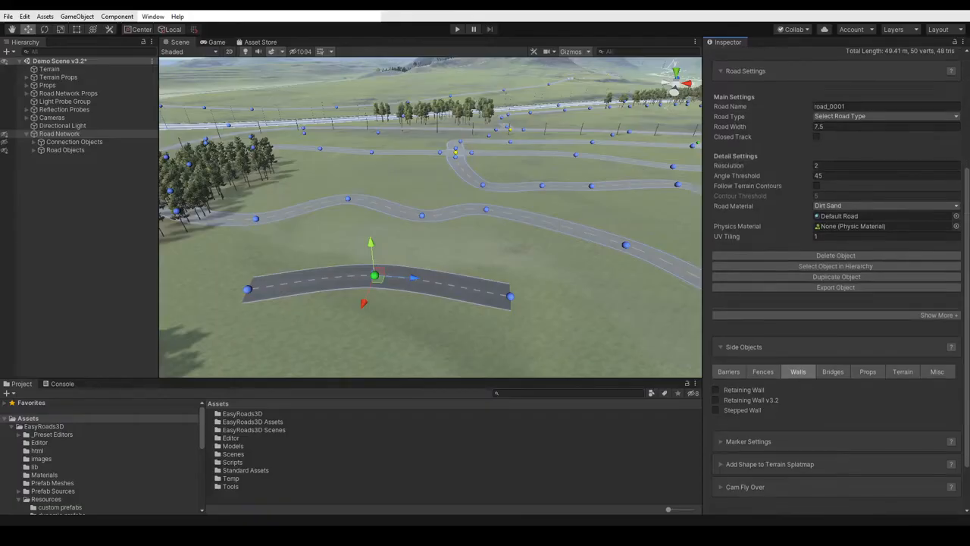
scroll(869, 387, "down", 1)
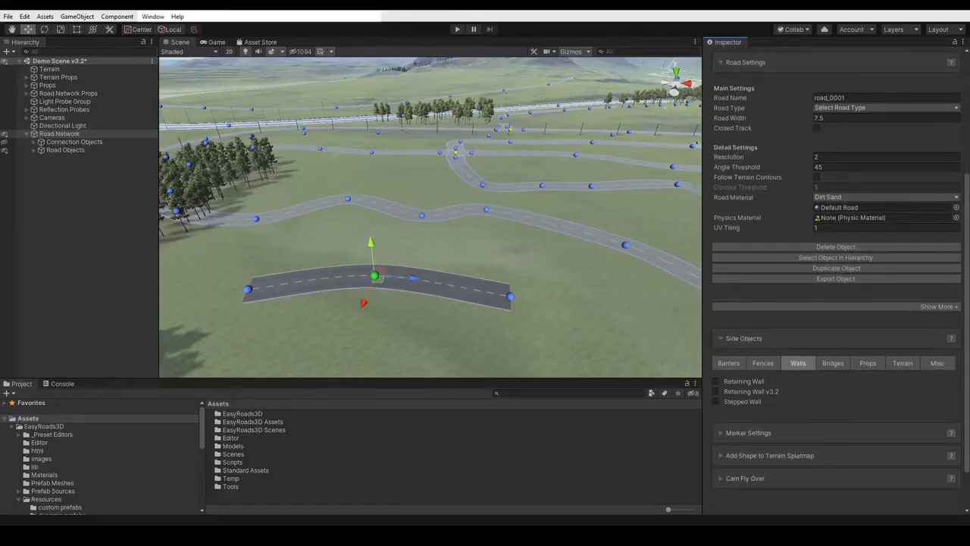
- Open the Marker Settings for the middle marker of road_0001 and review its main and terrain control options
left_click(749, 432)
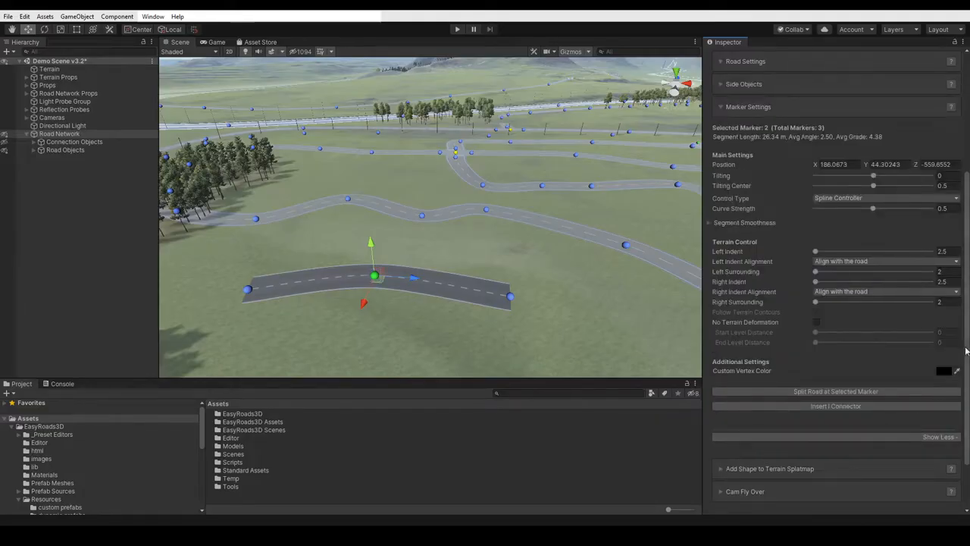
scroll(966, 351, "up", 3)
scroll(819, 239, "up", 4)
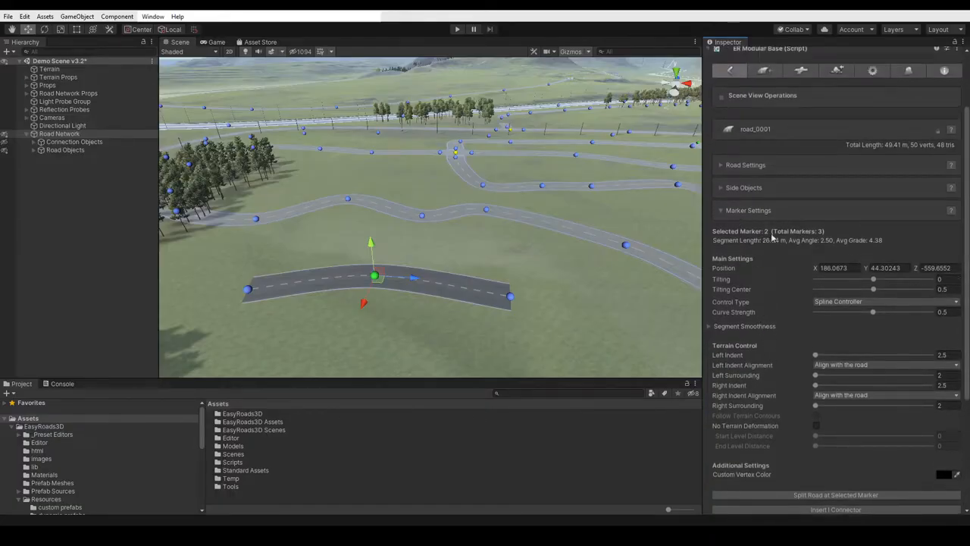
- Expand the full Road Settings of road_0001 and set its road type to Primary Road
left_click(756, 166)
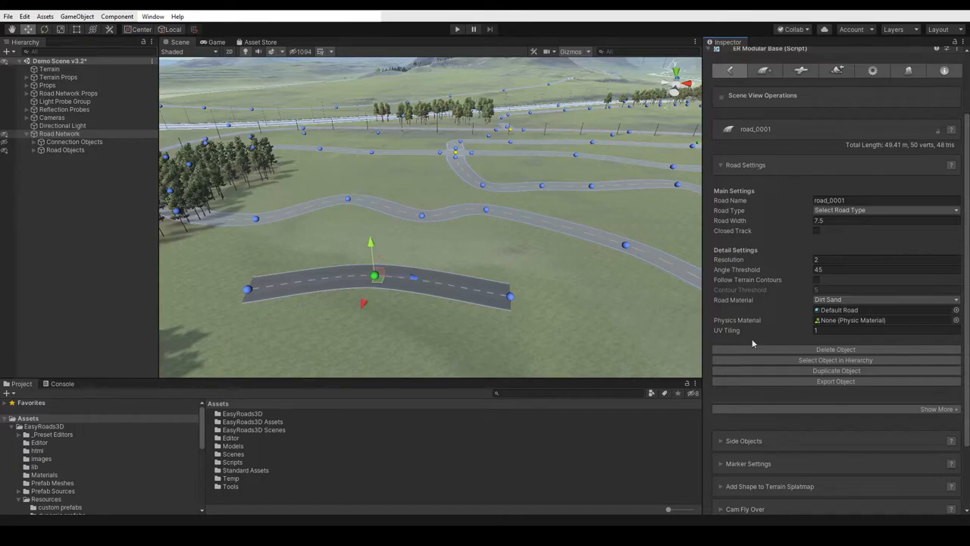
scroll(877, 379, "down", 3)
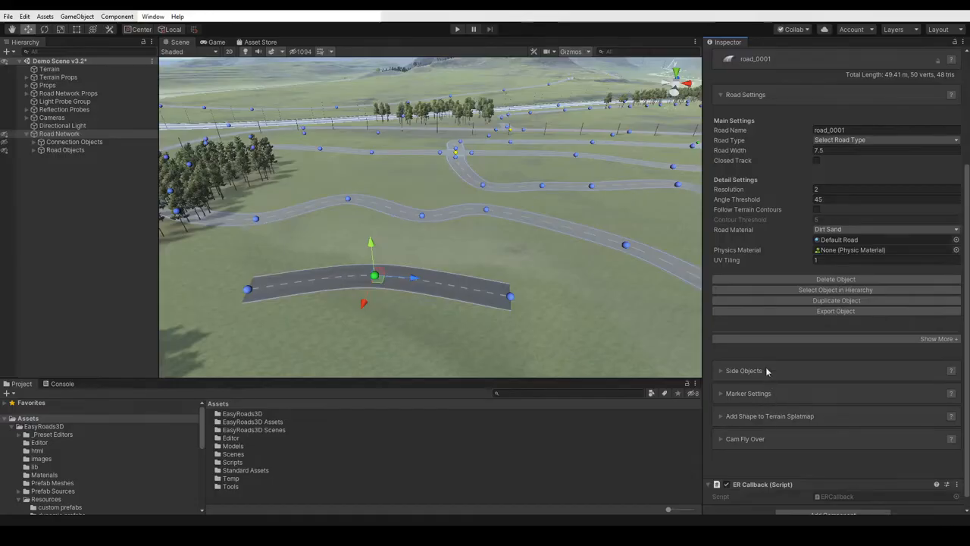
scroll(828, 260, "up", 6)
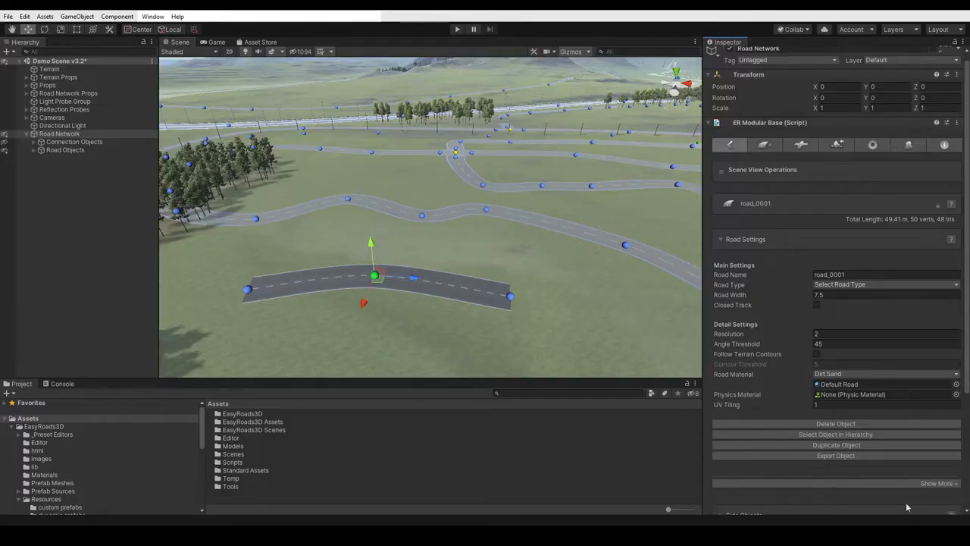
left_click(945, 489)
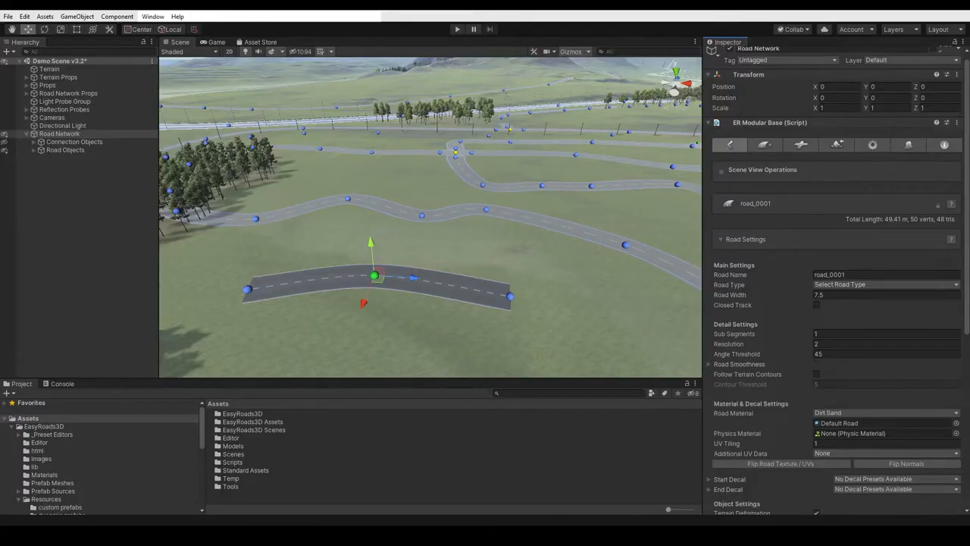
left_click_drag(968, 242, 967, 333)
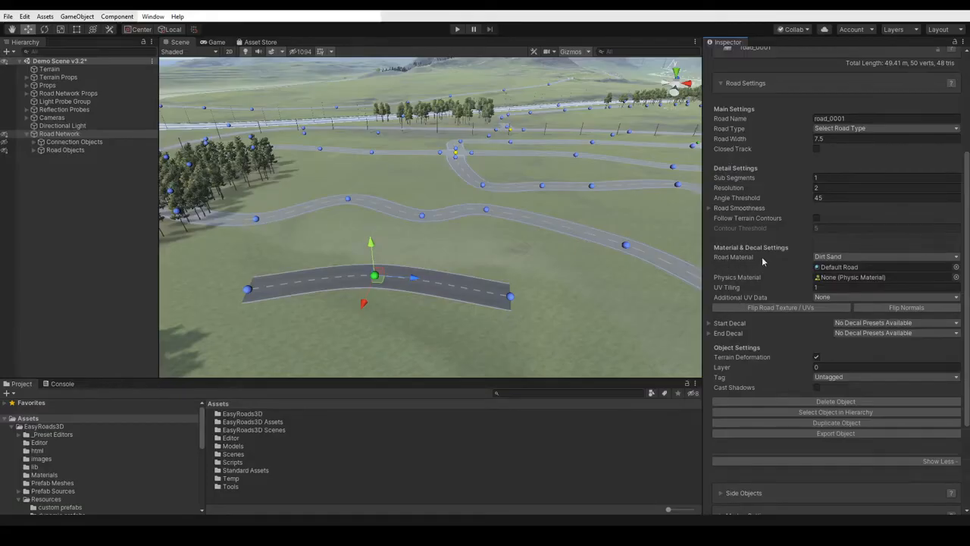
left_click(849, 129)
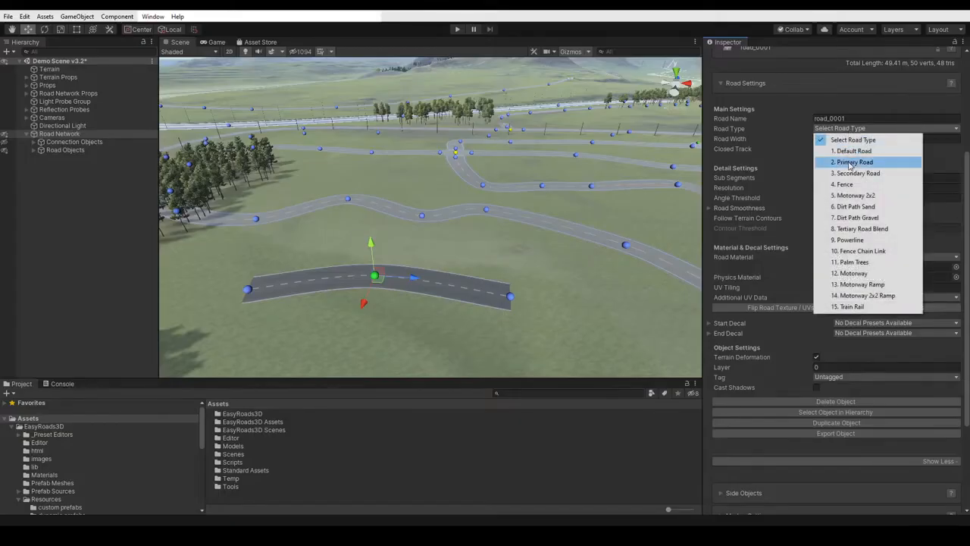
left_click(849, 164)
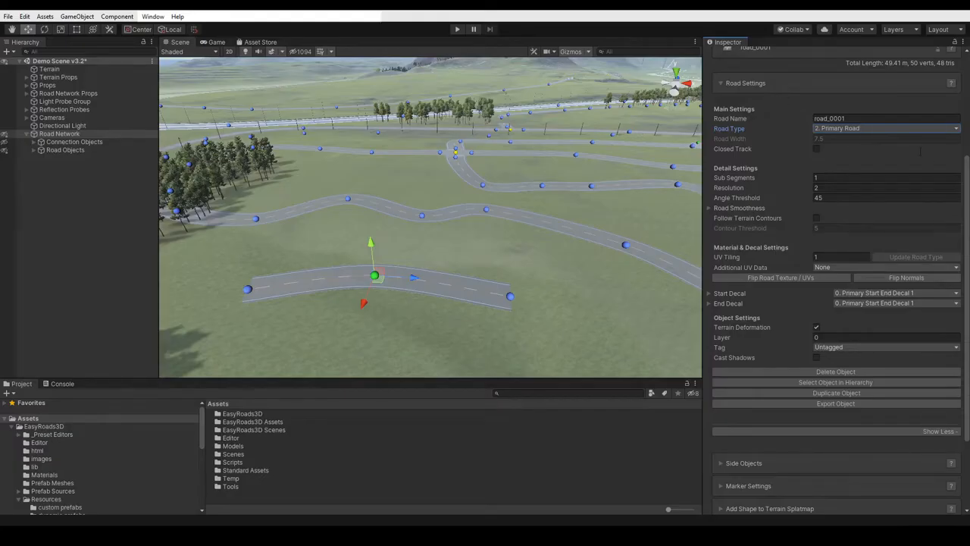
- Open the Road Types in the General Settings and review the Primary Road type's main, detail and material options, including its Road Material List
scroll(894, 136, "up", 3)
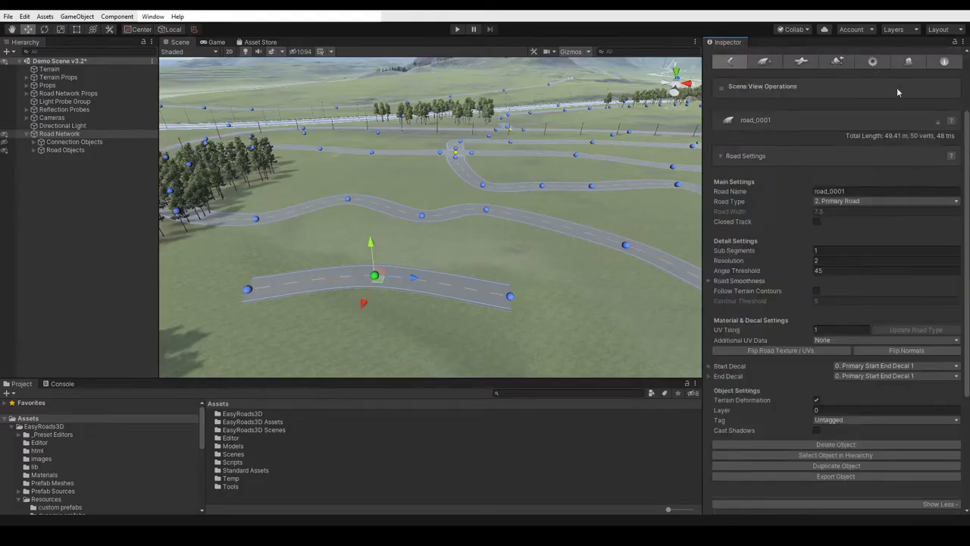
scroll(879, 115, "up", 2)
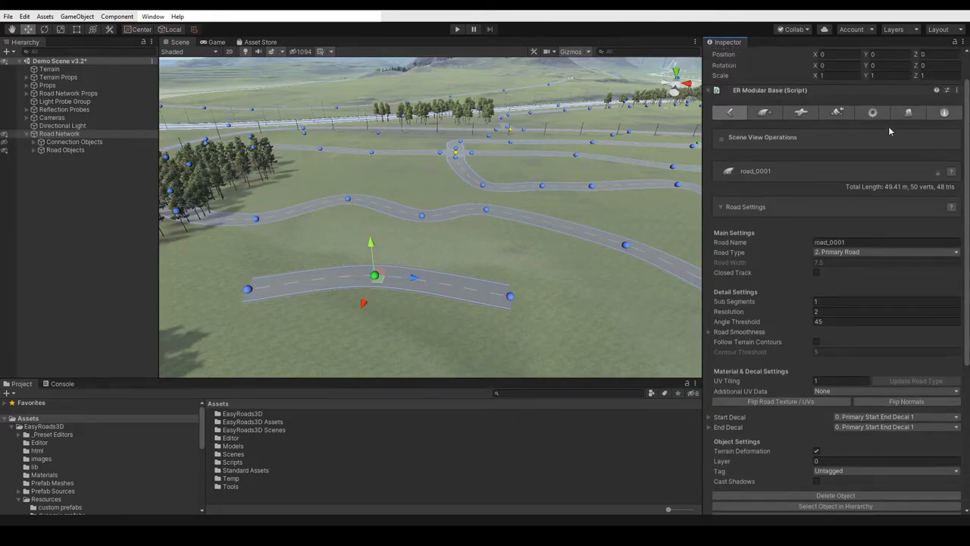
left_click(875, 113)
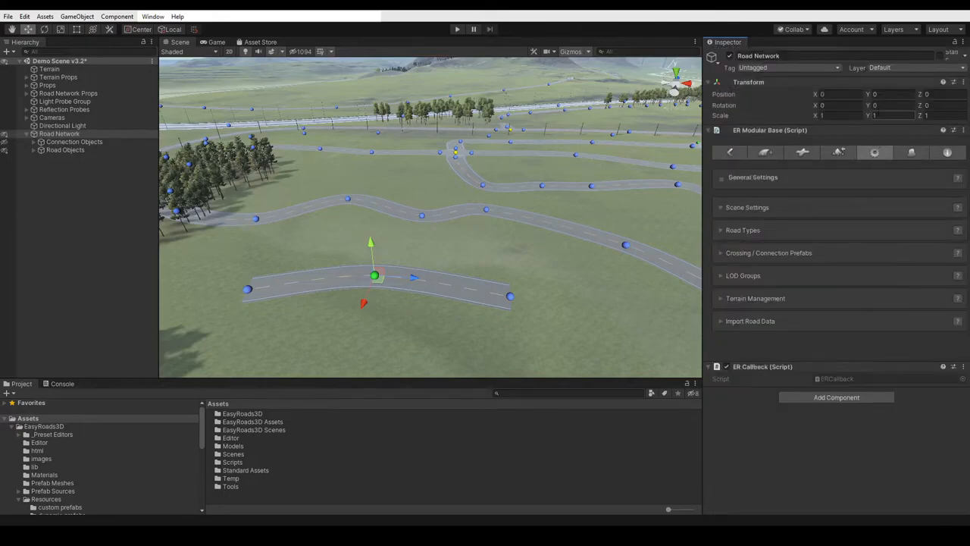
left_click(743, 230)
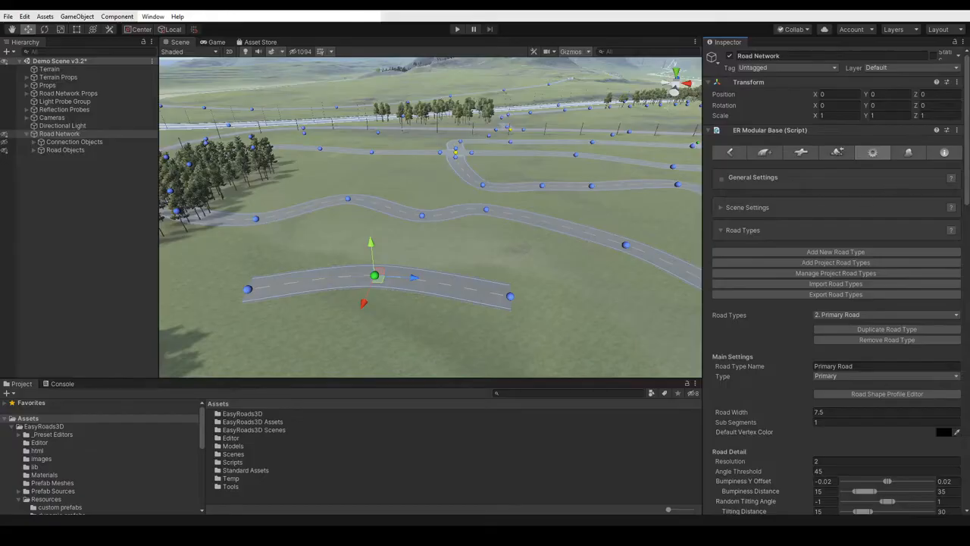
scroll(967, 147, "down", 3)
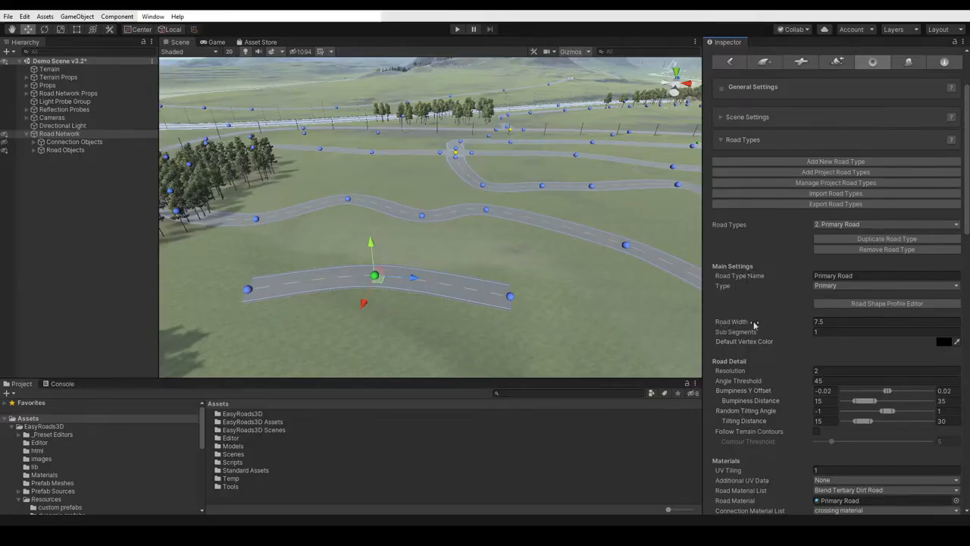
scroll(732, 339, "down", 5)
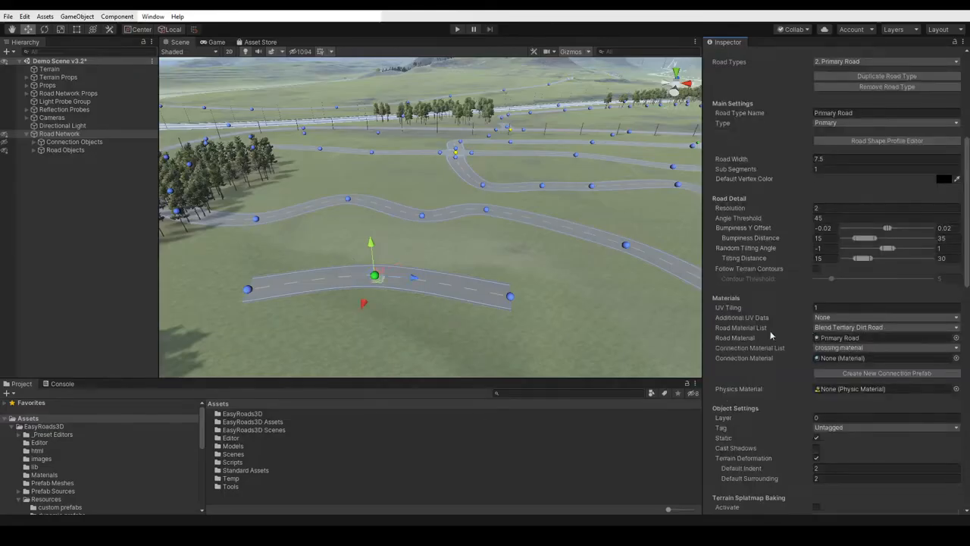
left_click(862, 327)
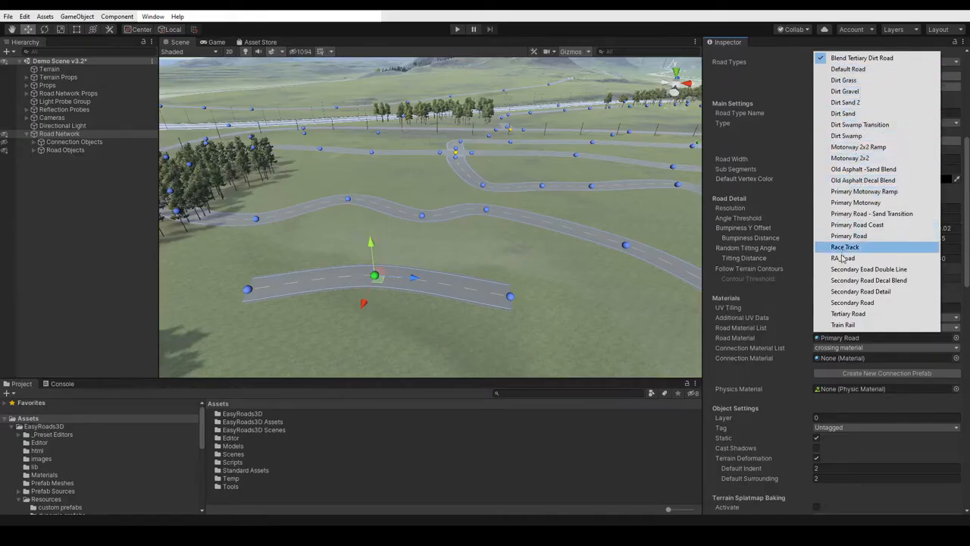
left_click(782, 327)
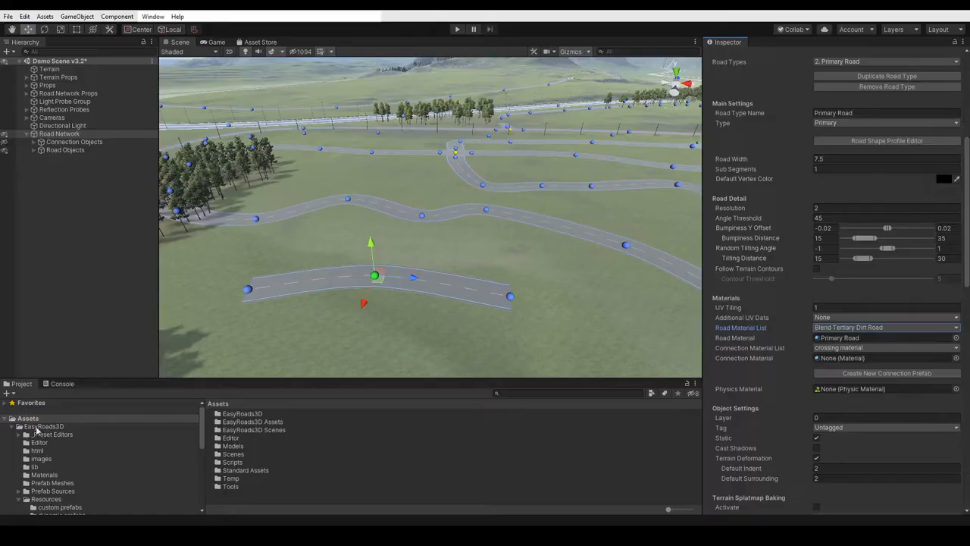
- Look through the road materials in Assets/EasyRoads3D/Resources/Materials/roads, and collapse the project folders
scroll(43, 499, "down", 2)
scroll(42, 499, "down", 5)
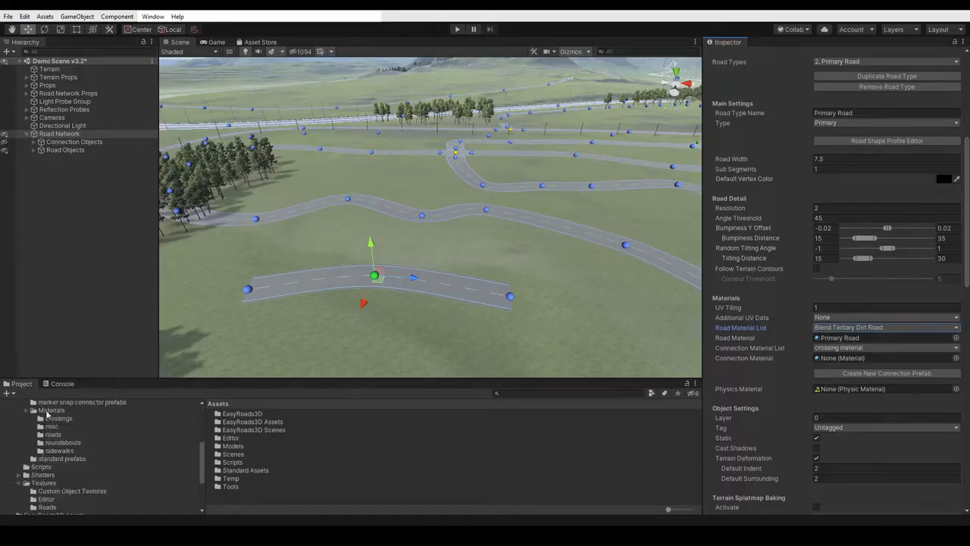
left_click(52, 435)
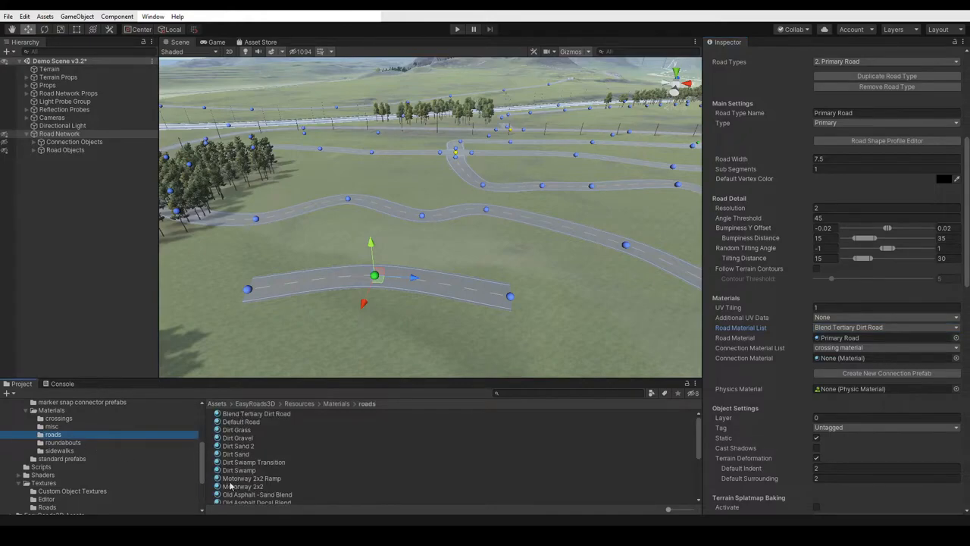
left_click_drag(203, 467, 205, 423)
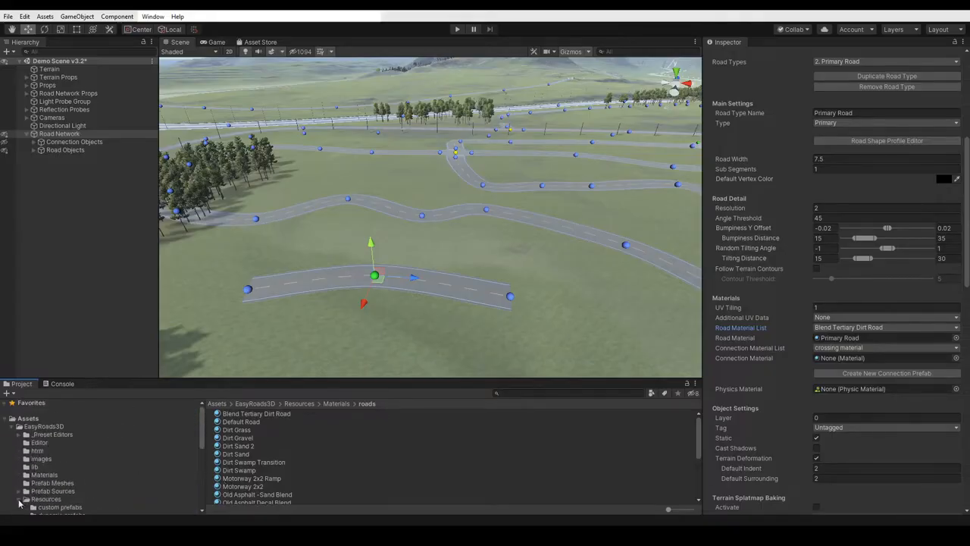
left_click(19, 426)
left_click(26, 419)
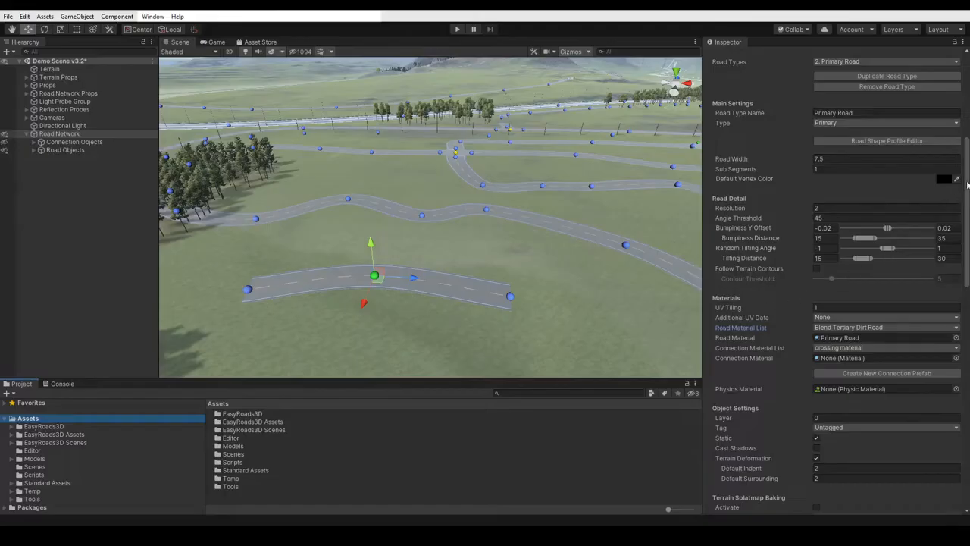
- Review the Primary Road type's remaining options down to its Active Side Objects, and close the Road Types section
left_click_drag(968, 187, 965, 365)
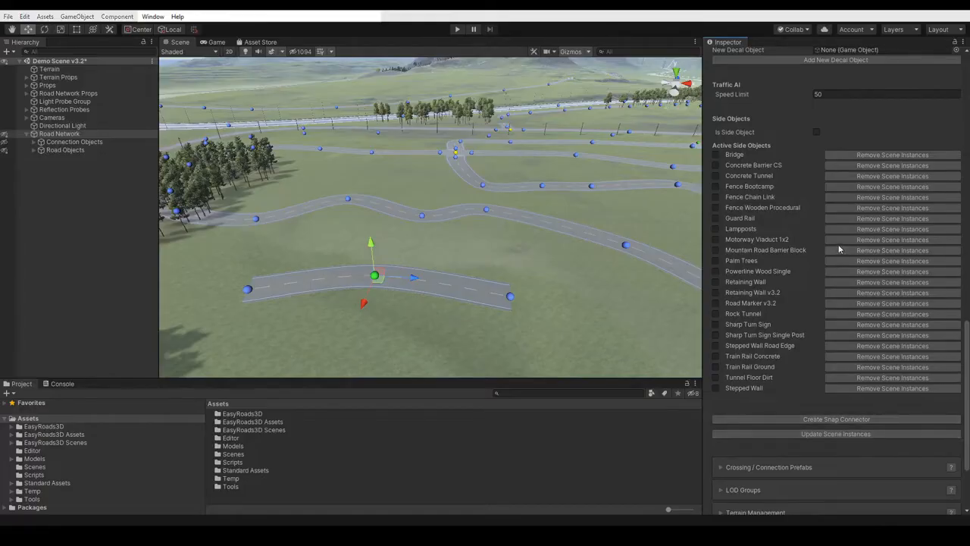
left_click_drag(967, 326, 968, 231)
scroll(769, 132, "up", 15)
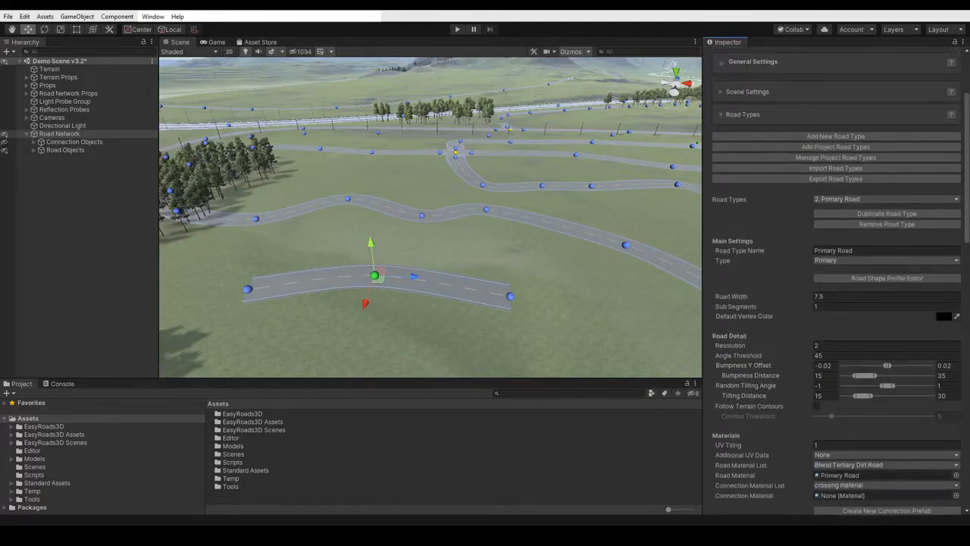
left_click(742, 122)
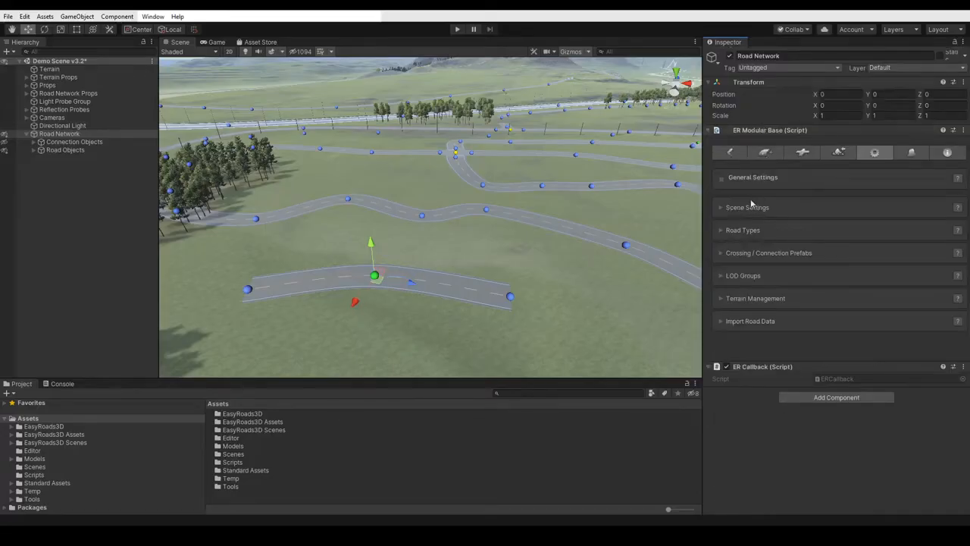
- Return to road_0001 and review its basic and extended Road Settings, including Road Smoothness, before collapsing the section
left_click(731, 153)
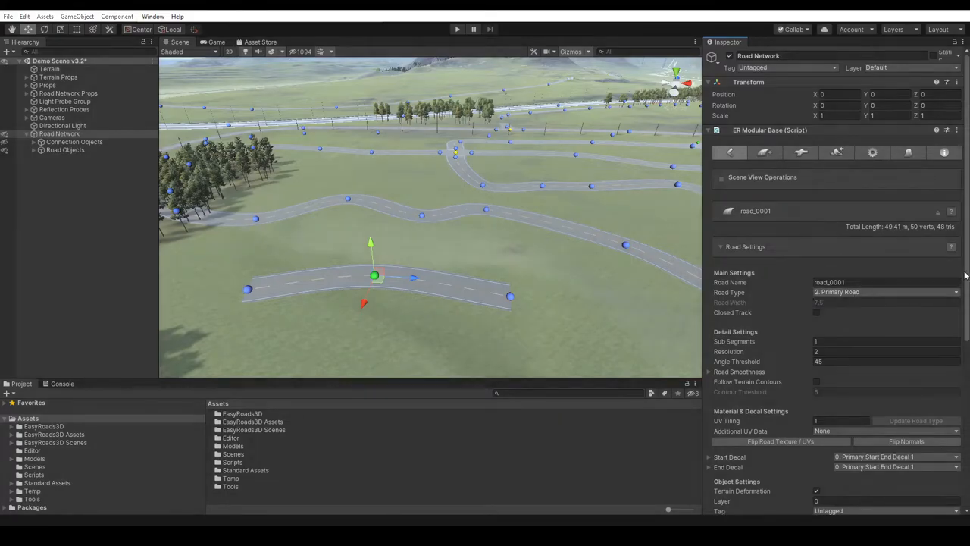
left_click_drag(966, 263, 966, 351)
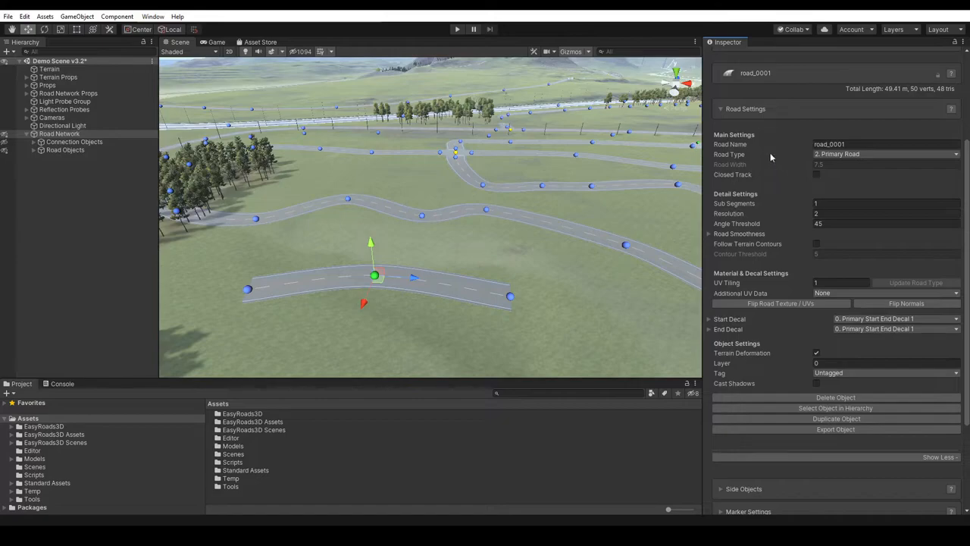
left_click(932, 457)
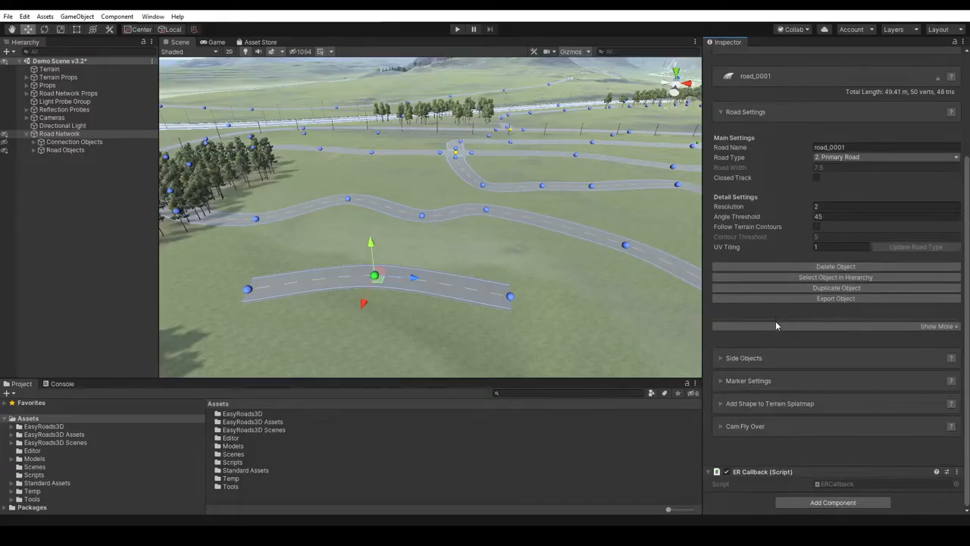
left_click(922, 326)
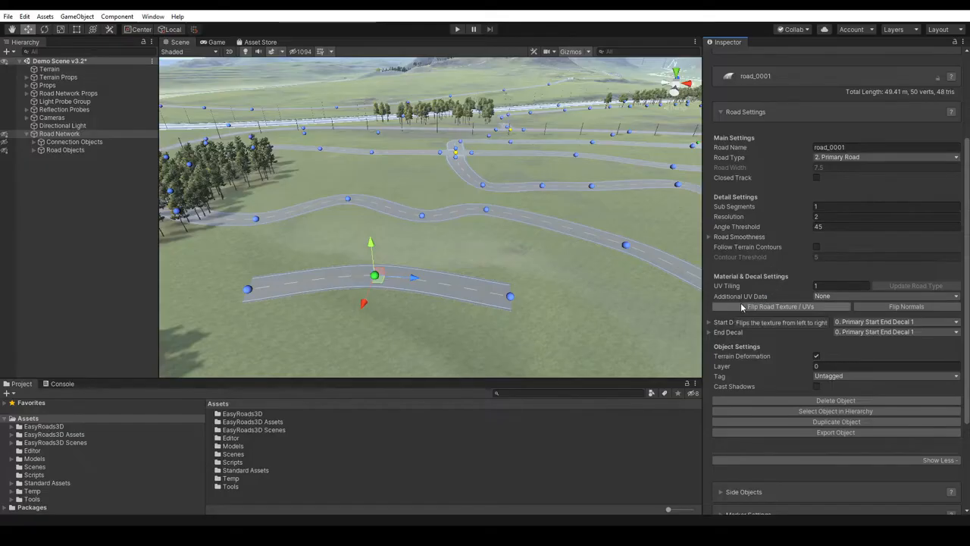
left_click(709, 237)
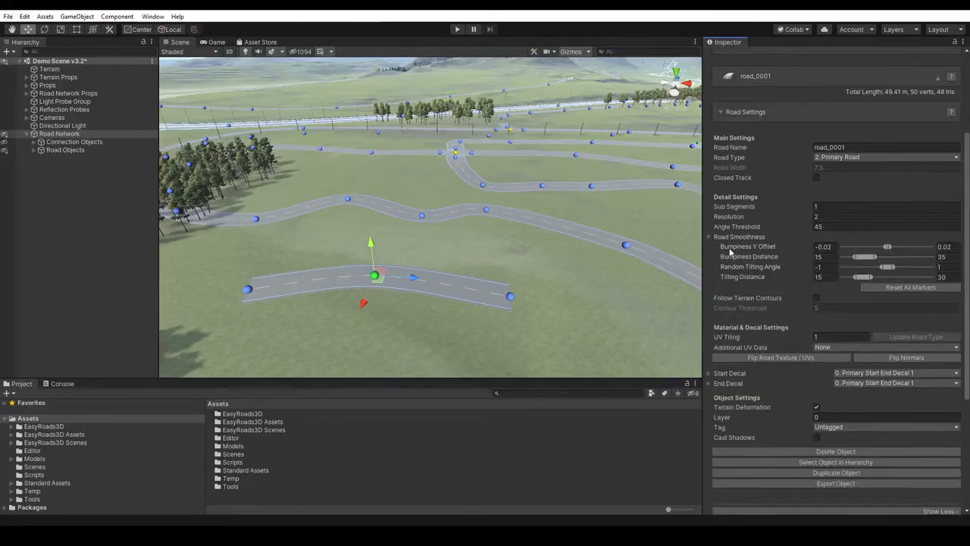
mouse_move(733, 277)
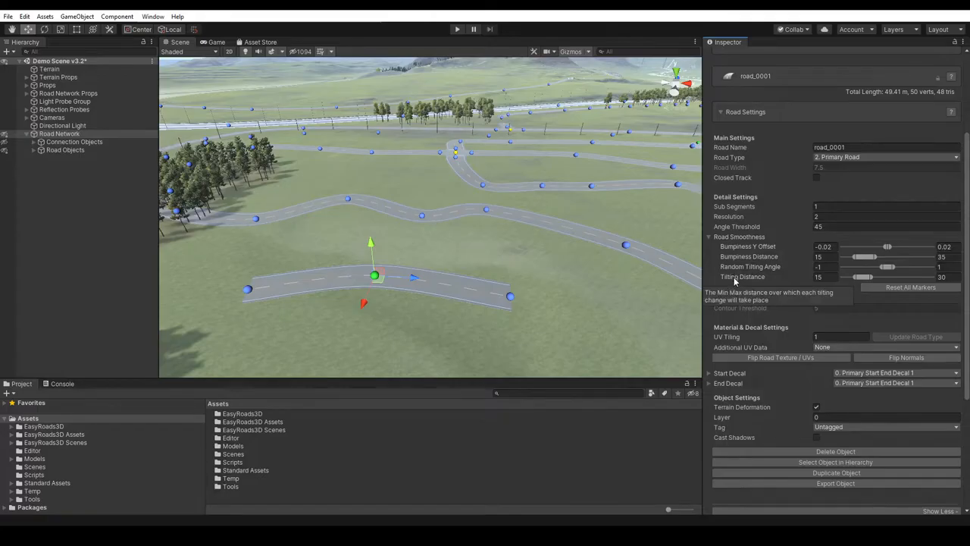
left_click(728, 238)
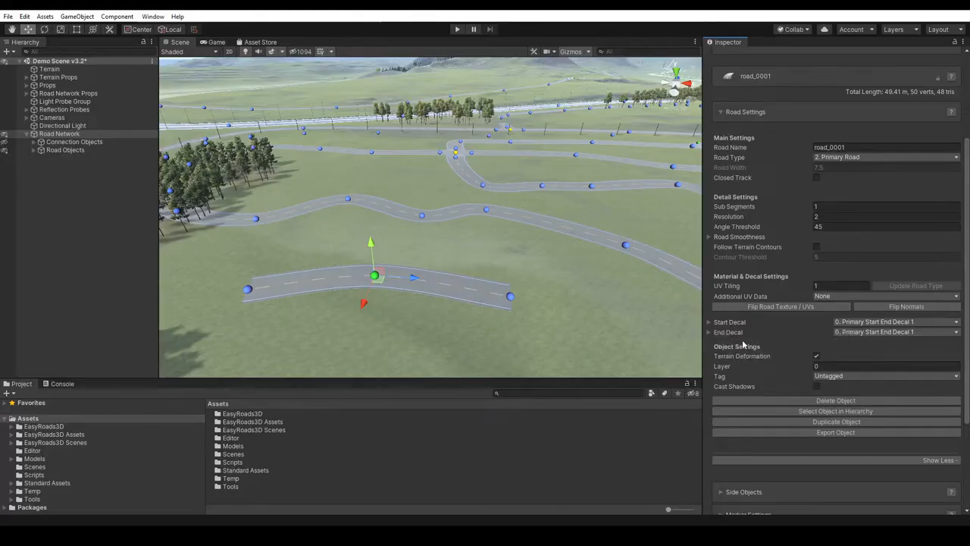
left_click(748, 112)
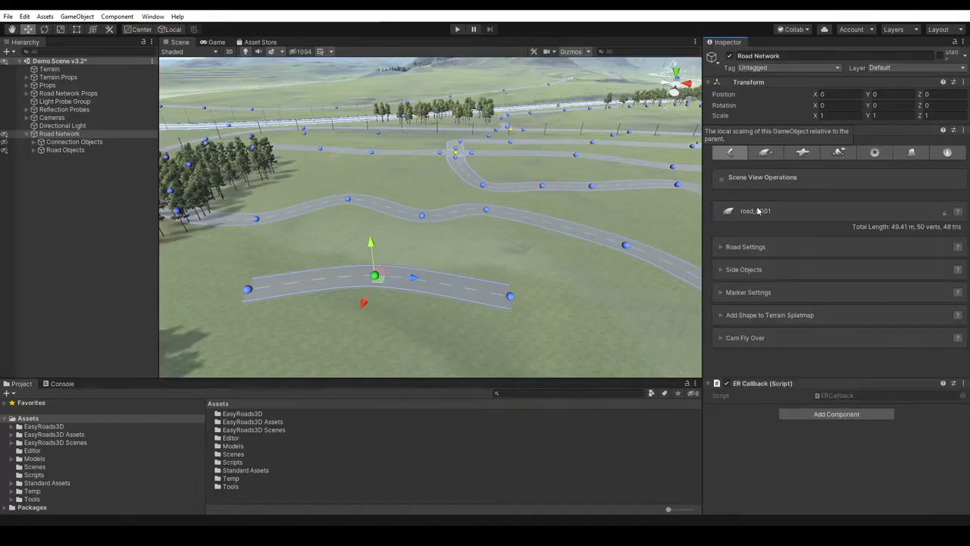
- Review the barriers among road_0001's Side Objects and the matching Barriers category in the Side Object Manager
left_click(749, 271)
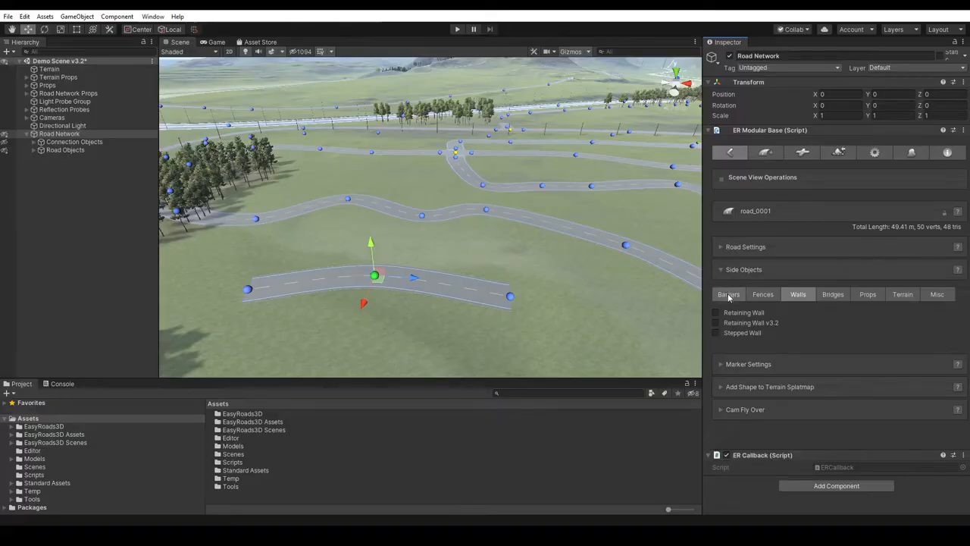
left_click(730, 295)
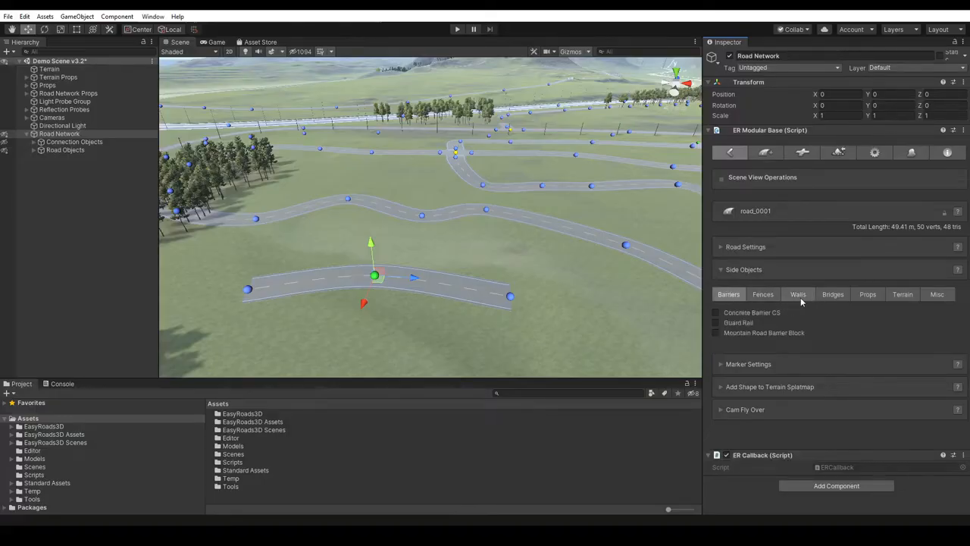
left_click(910, 154)
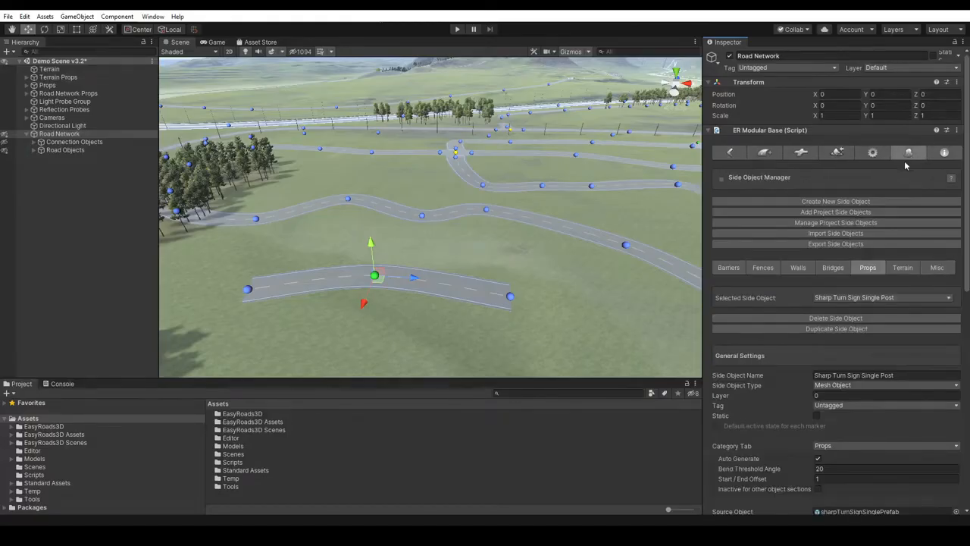
left_click(724, 268)
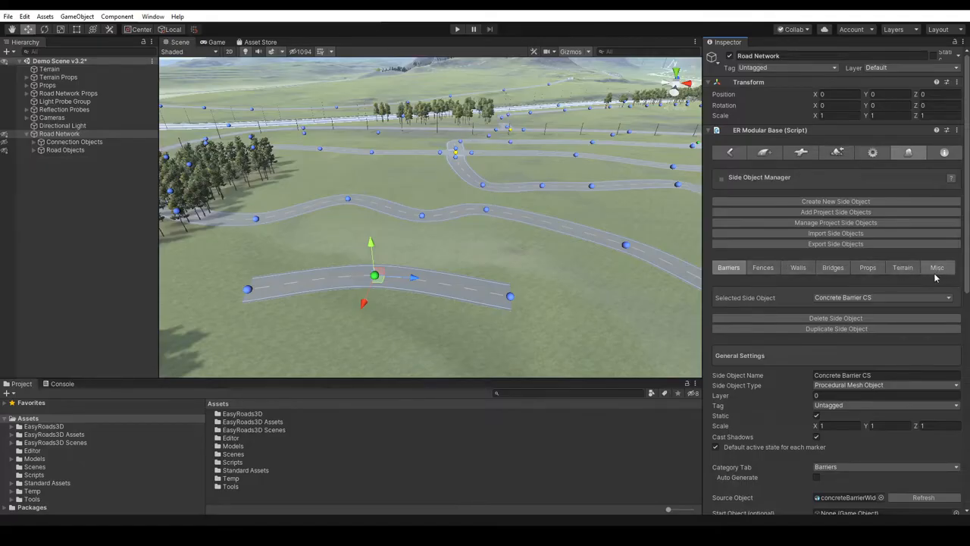
- Return to the settings of road_0001 and open the Marker Settings for its middle marker
left_click(730, 153)
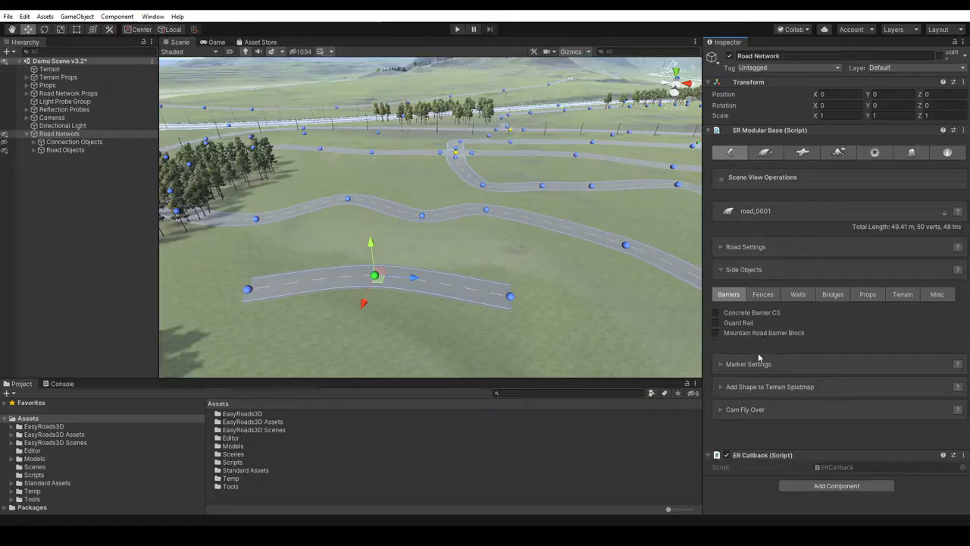
left_click(741, 364)
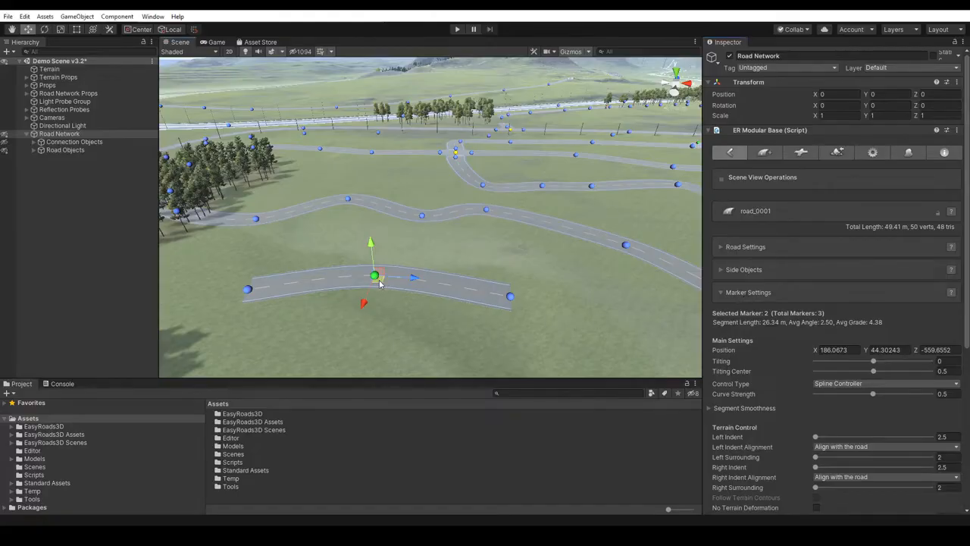
- Delete road_0001 from the road network through its Road Settings and confirm the deletion
left_click(747, 247)
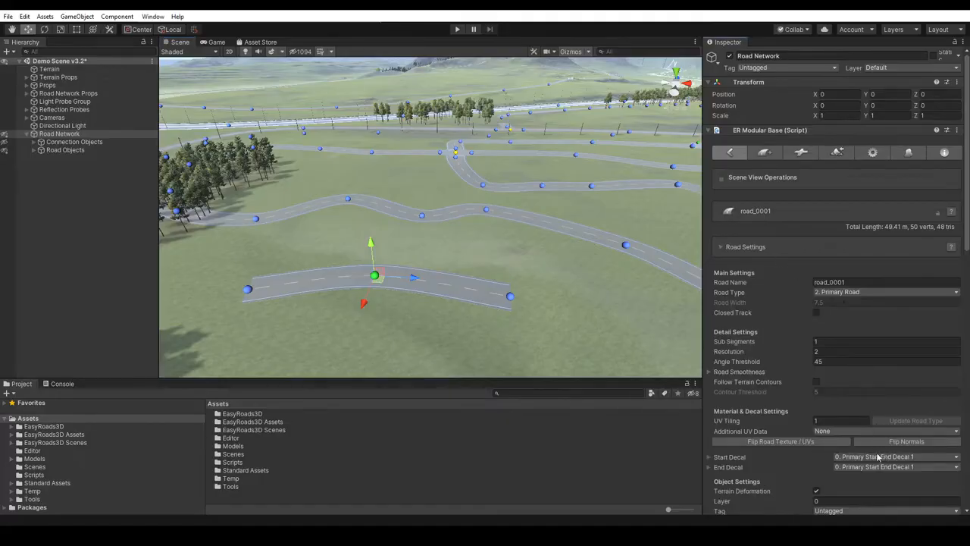
scroll(859, 412, "down", 5)
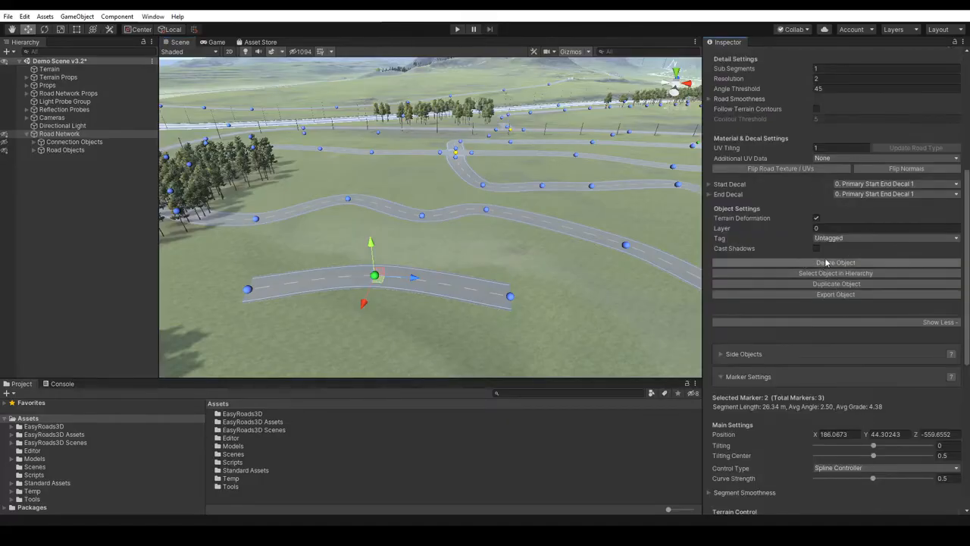
left_click(838, 263)
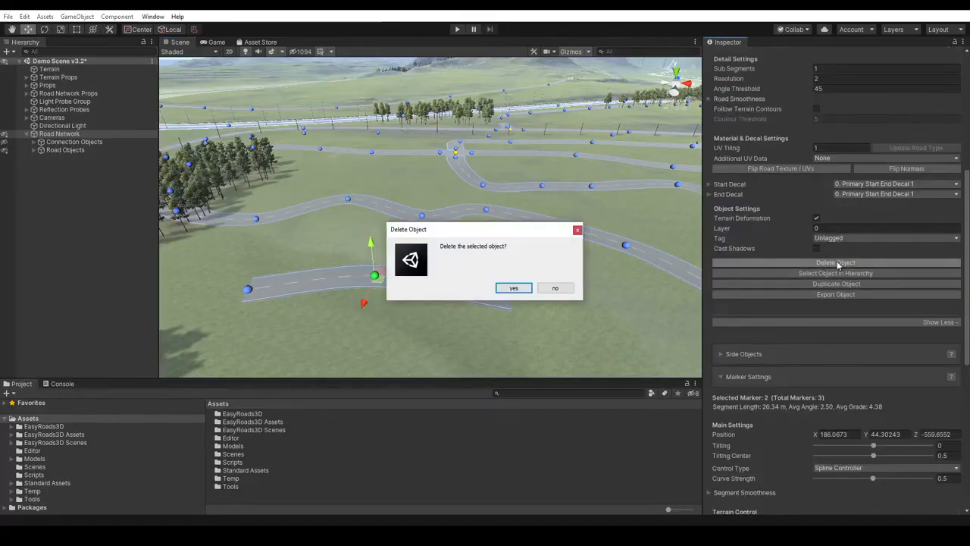
left_click(514, 290)
- Select marker 8 of Primary Road 0010, collapse the Road Settings and examine the Marker Settings
mouse_move(416, 252)
middle_mouse_down()
mouse_move(411, 275)
mouse_move(444, 306)
middle_mouse_up()
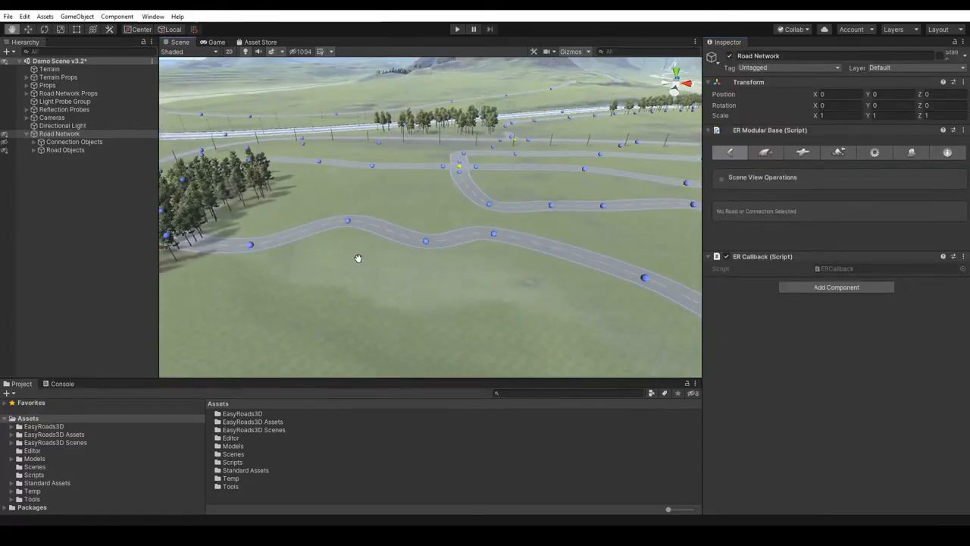
left_click(348, 222)
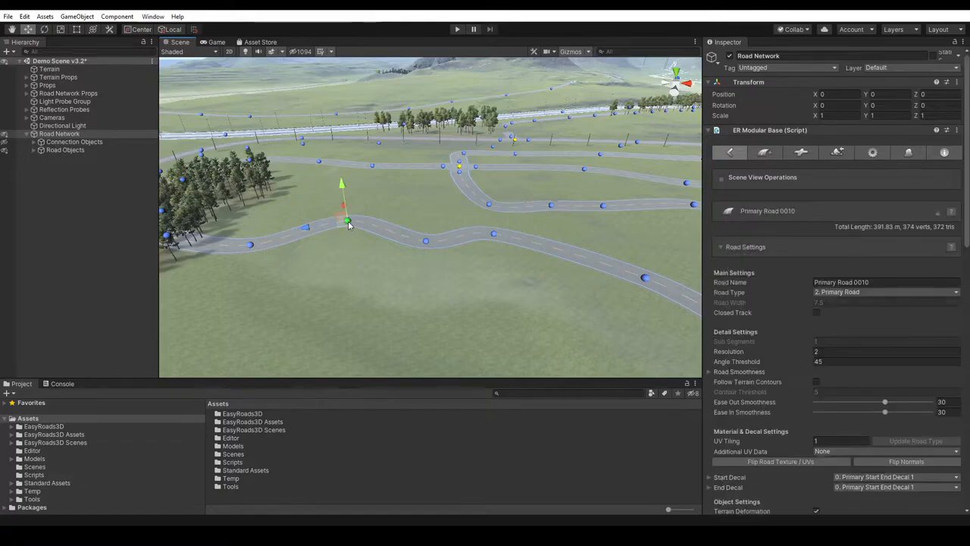
left_click(750, 248)
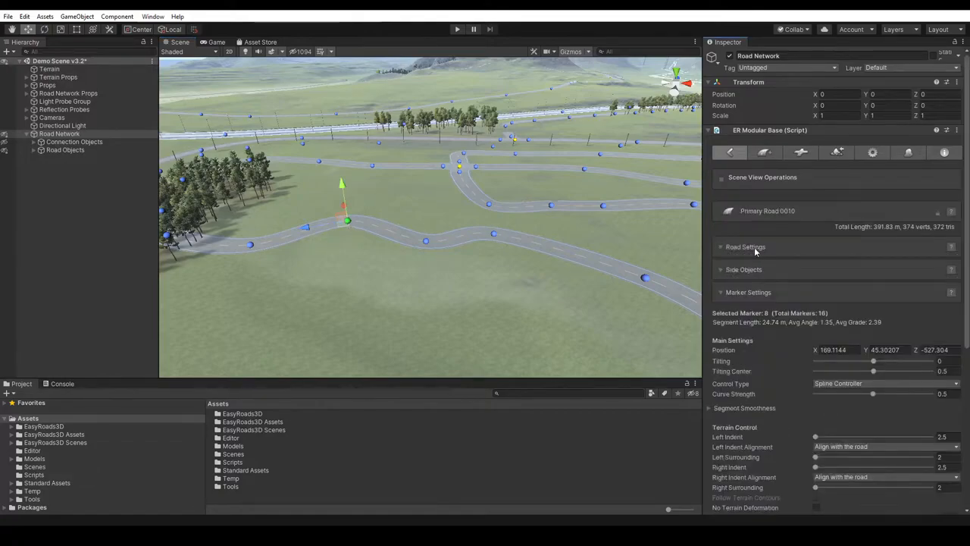
scroll(773, 339, "down", 3)
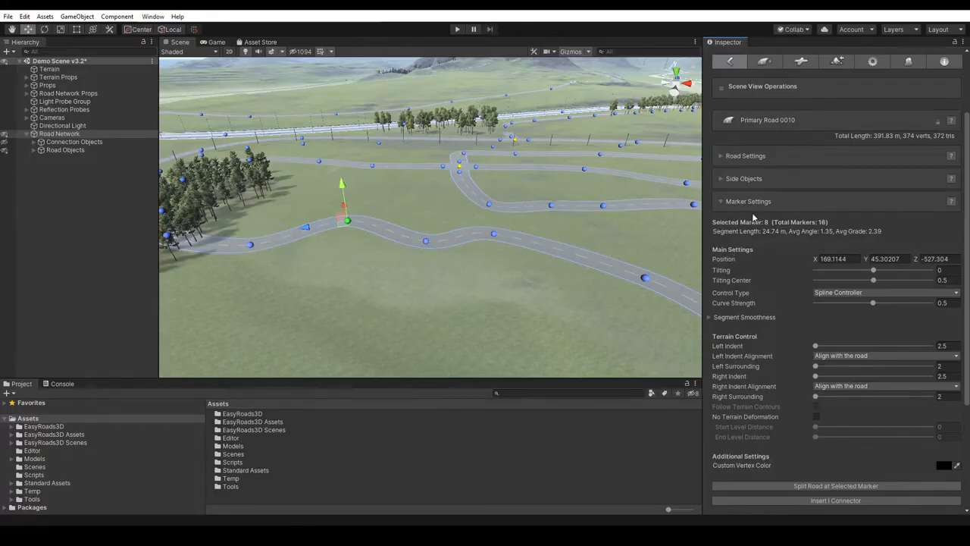
- Delete marker 8 of Primary Road 0010, insert a replacement in the same stretch and move it to about X 168.57, Z -529.90
left_click(344, 225)
key("Delete")
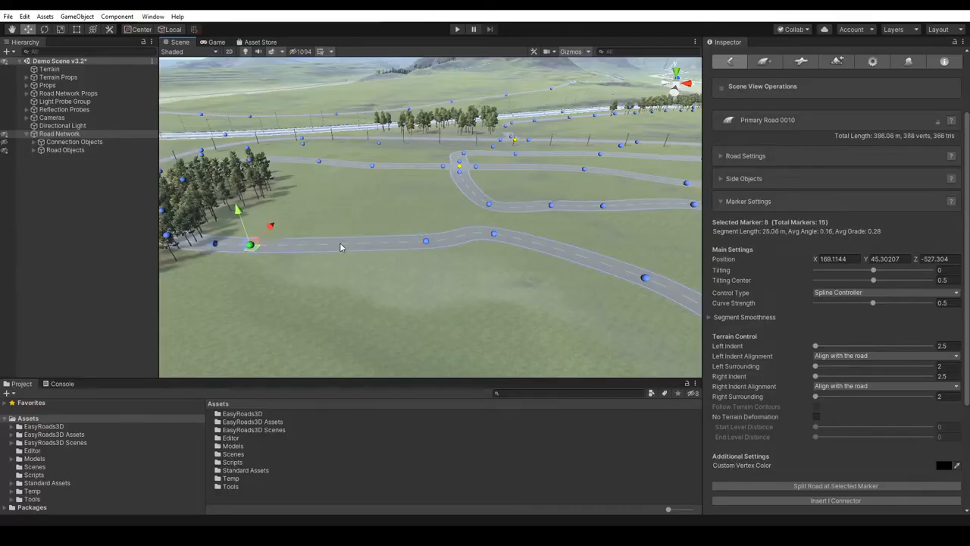
left_click(338, 243, "shift")
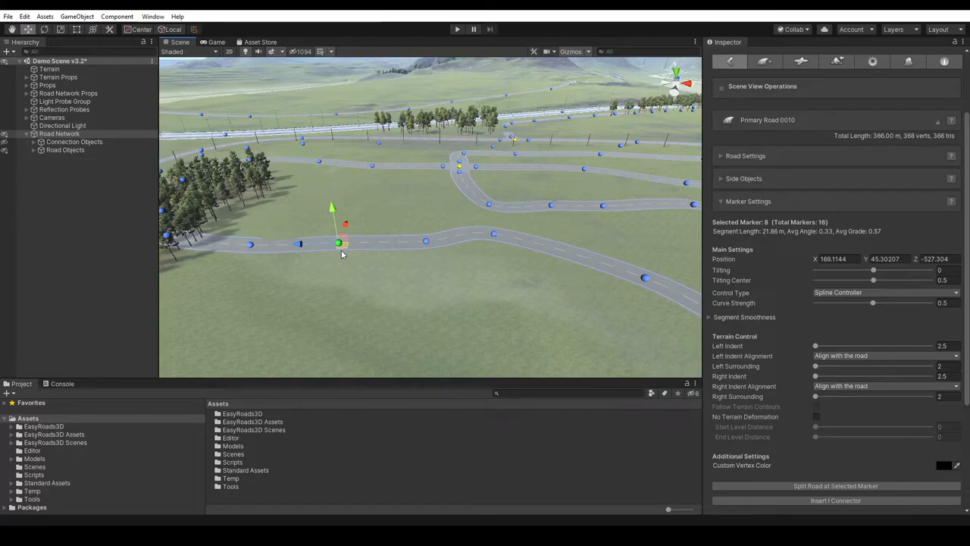
mouse_move(345, 226)
left_mouse_down()
mouse_move(349, 207)
mouse_move(363, 212)
mouse_move(349, 230)
left_mouse_up()
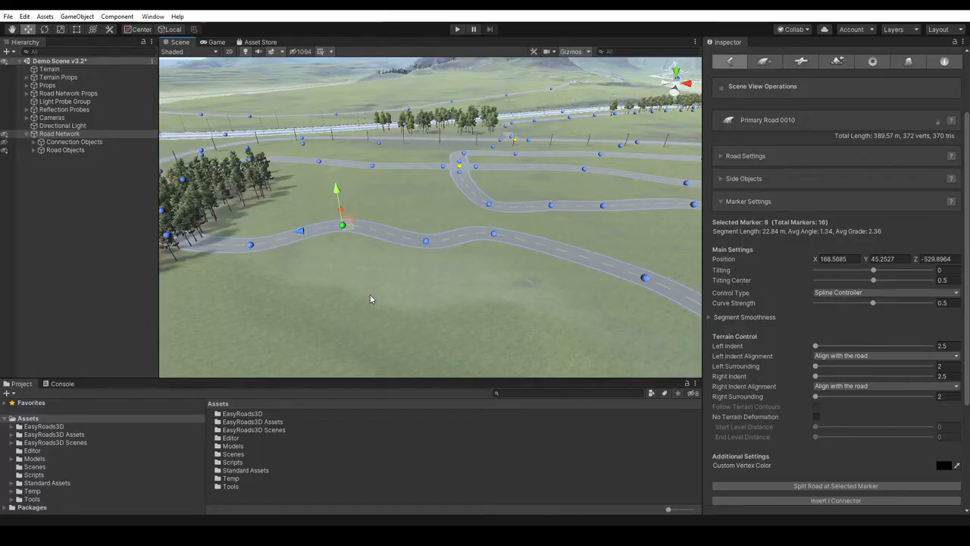
- Move markers 6, 7 and 8 together, bringing marker 6 to about X 208.94, Z -532.49, then select all the road's markers and clear the selection
left_click(426, 242)
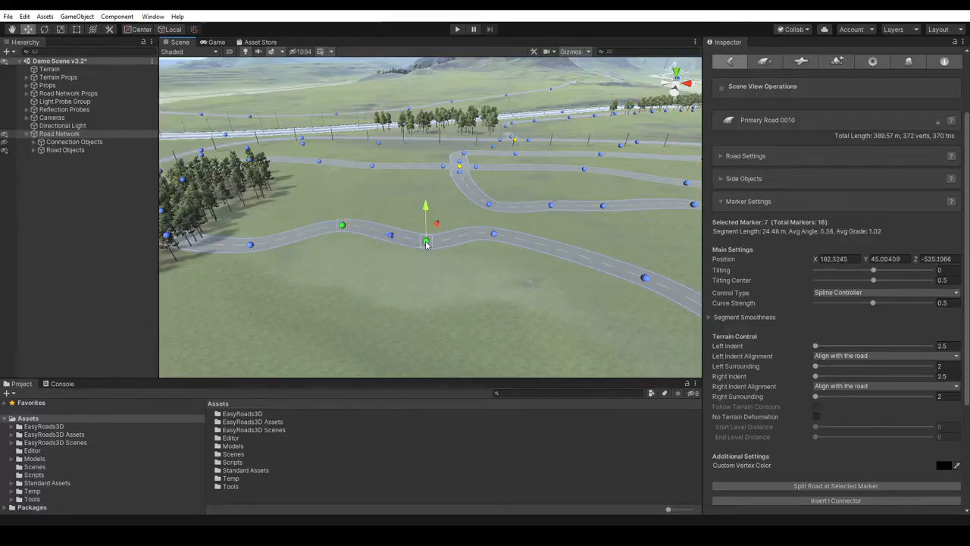
left_click(493, 234, "shift")
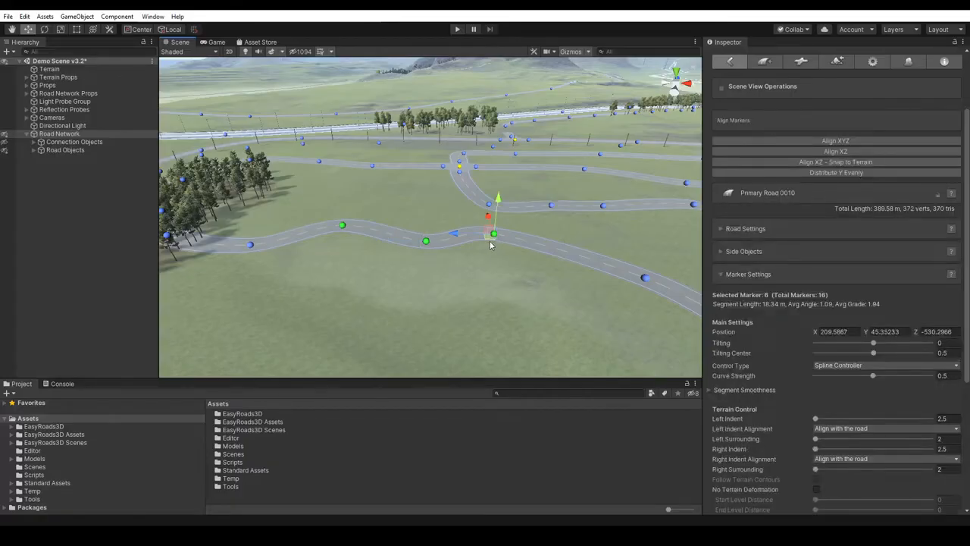
left_click_drag(491, 250, 487, 246)
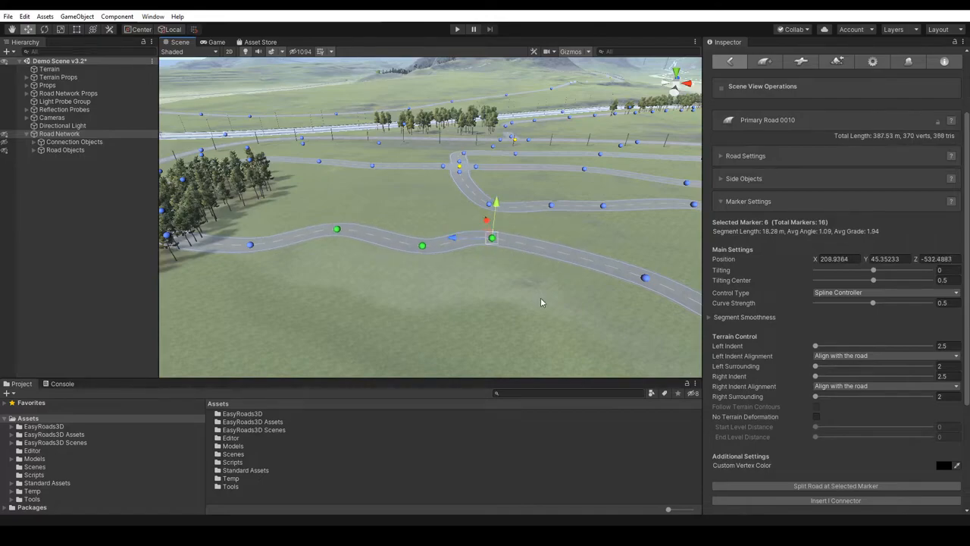
key("ctrl+a")
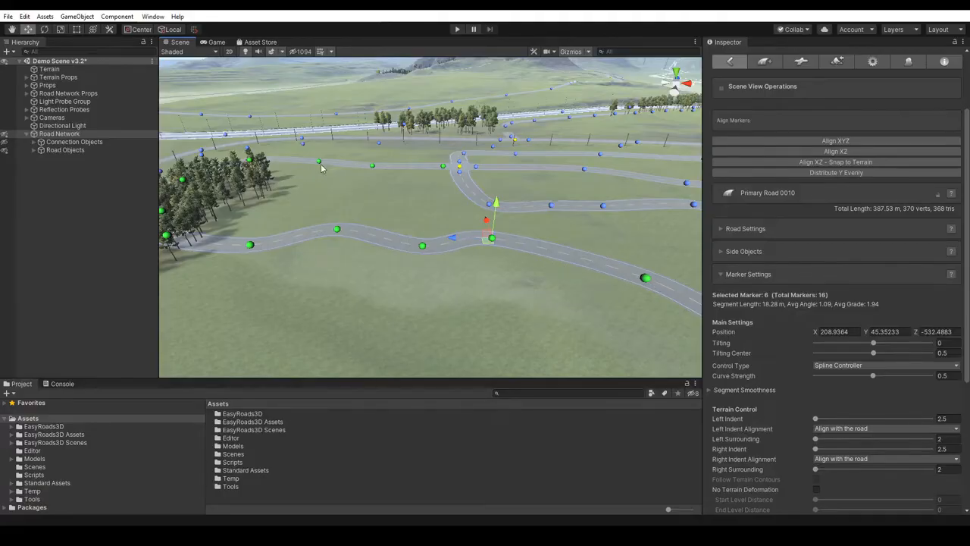
left_click(372, 271)
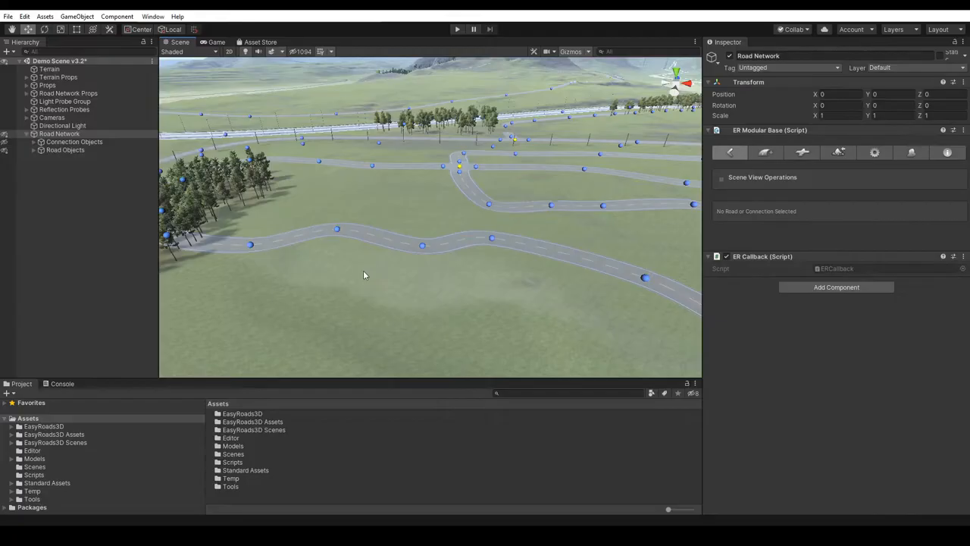
- Select the range of markers 5 to 9 on Primary Road 0010 and move them together, bringing marker 5 to about X 239.34, Z -545.50
left_click(250, 245)
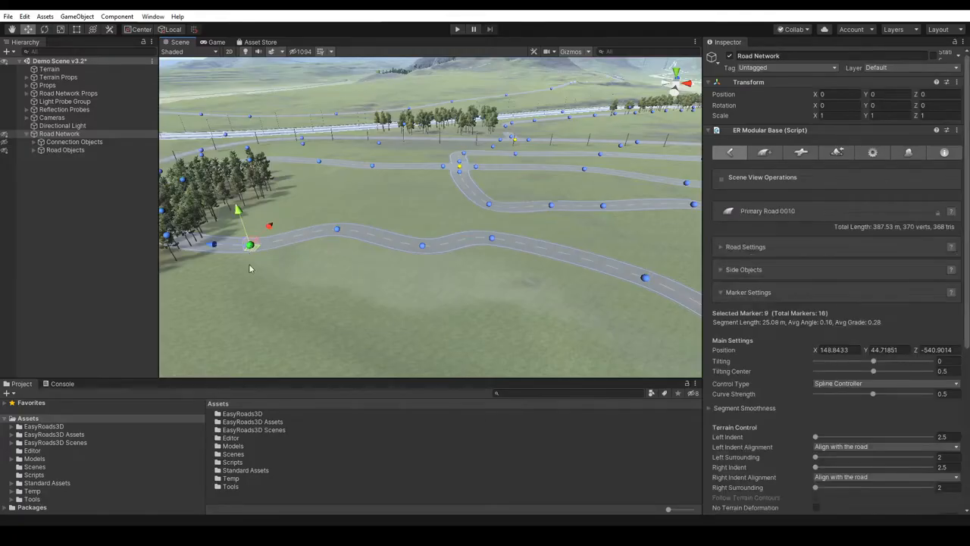
left_click(645, 279)
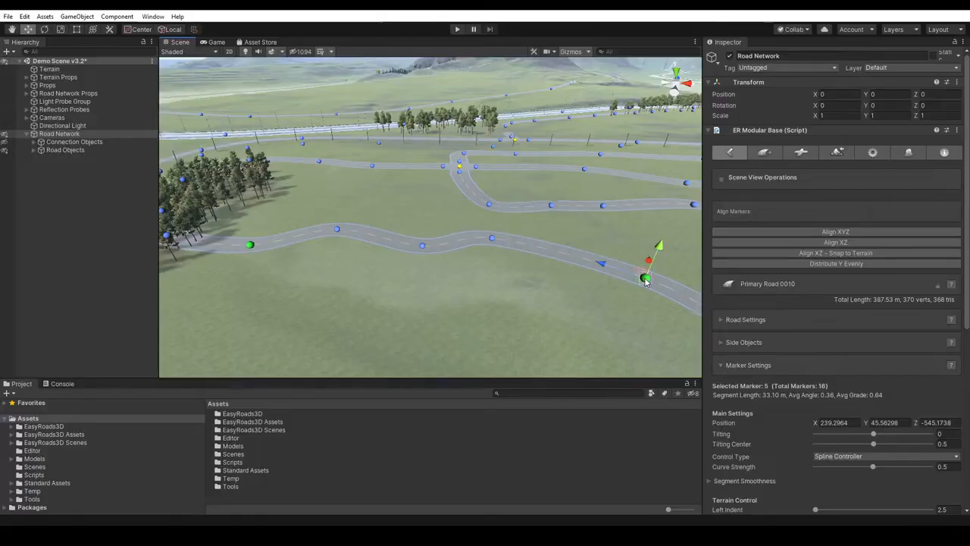
left_click(645, 279, "shift")
mouse_move(643, 280)
left_mouse_down()
mouse_move(630, 295)
mouse_move(640, 283)
left_mouse_up()
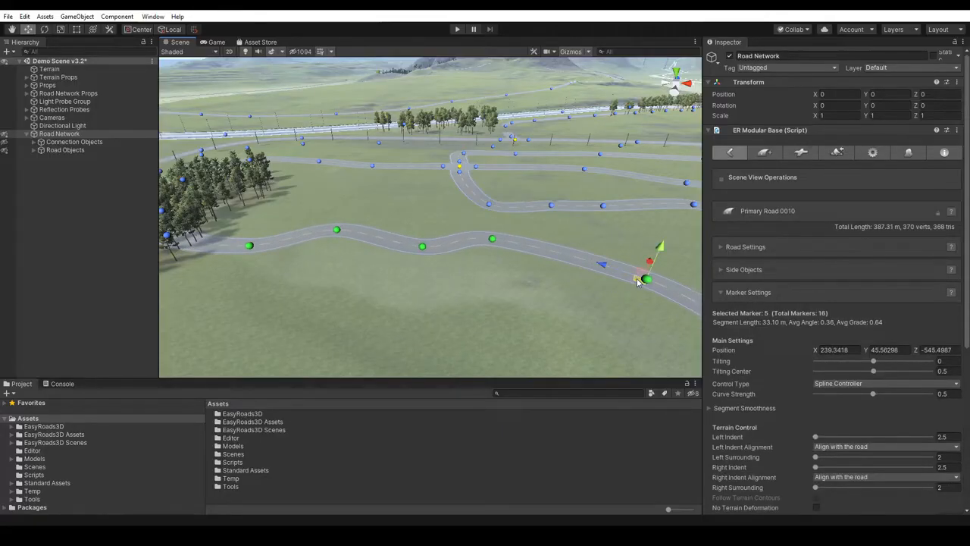
left_click(417, 276)
- Try Align XYZ on Primary Road 0010 between markers 9 and 6, and undo the alignment
left_click(251, 247)
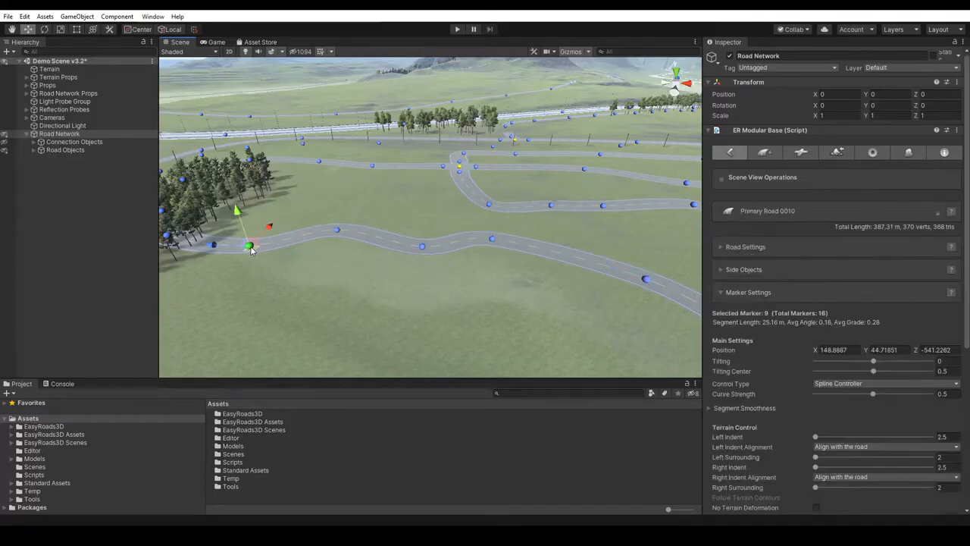
left_click(492, 241)
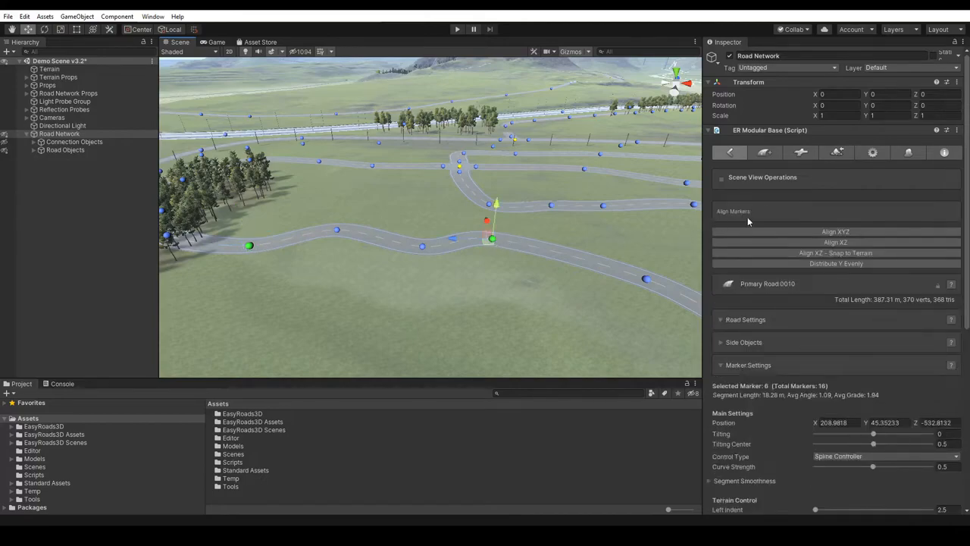
left_click(827, 231)
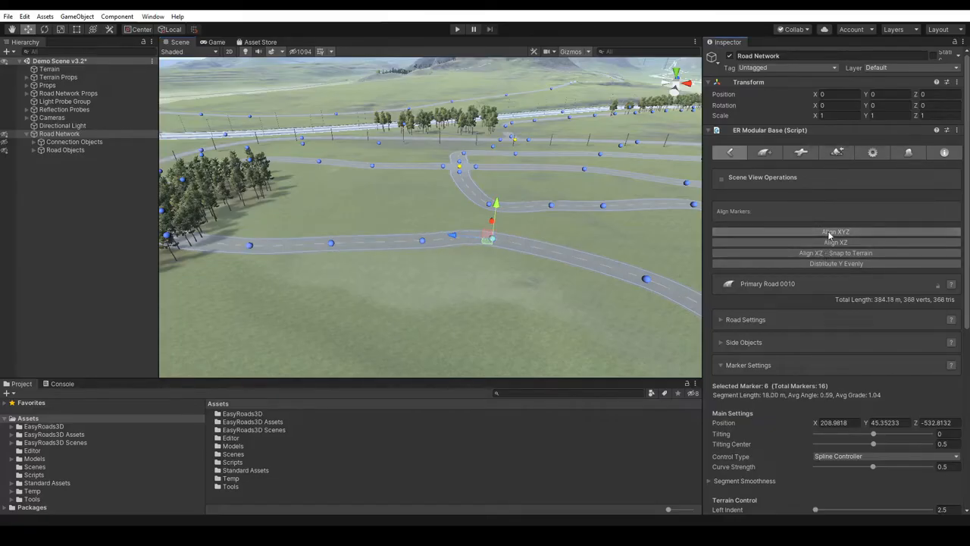
key("ctrl+z")
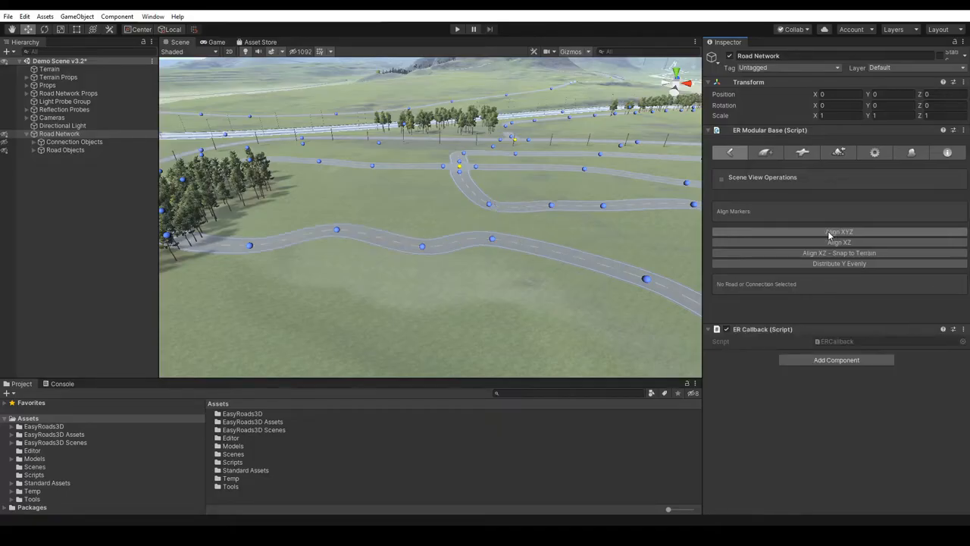
- Raise marker 6 of Primary Road 0010 to about Y 50.98 and apply Distribute Y Evenly between markers 6 and 9
left_click(493, 239)
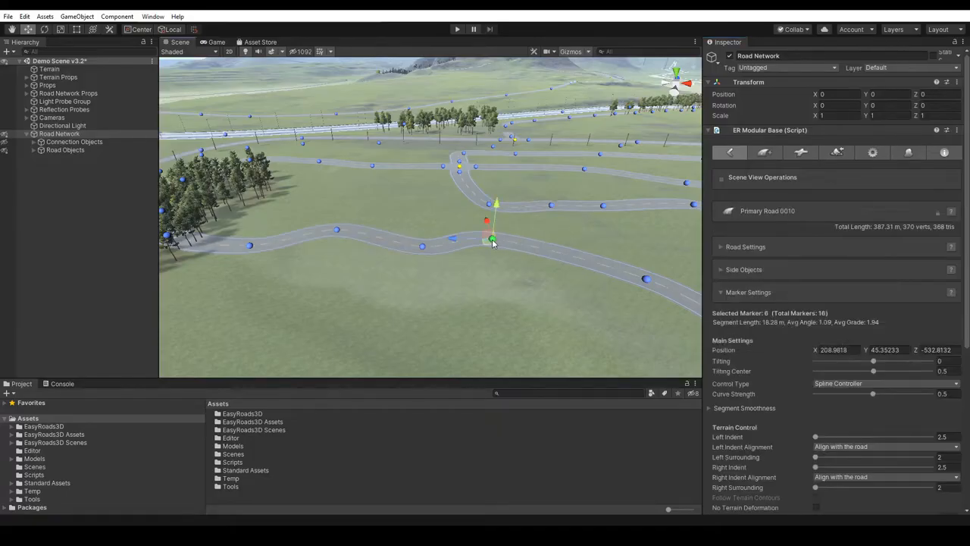
left_click_drag(495, 221, 500, 201)
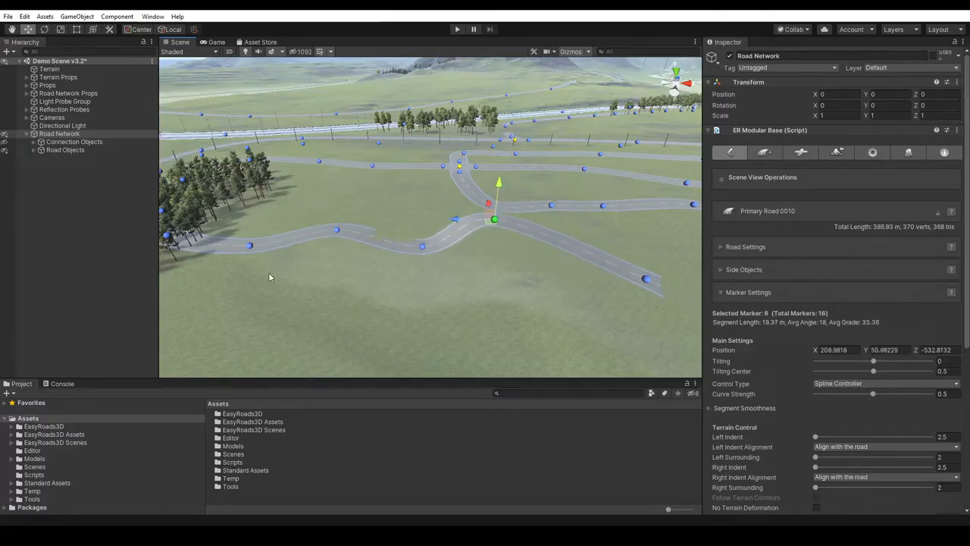
left_click(249, 246, "shift")
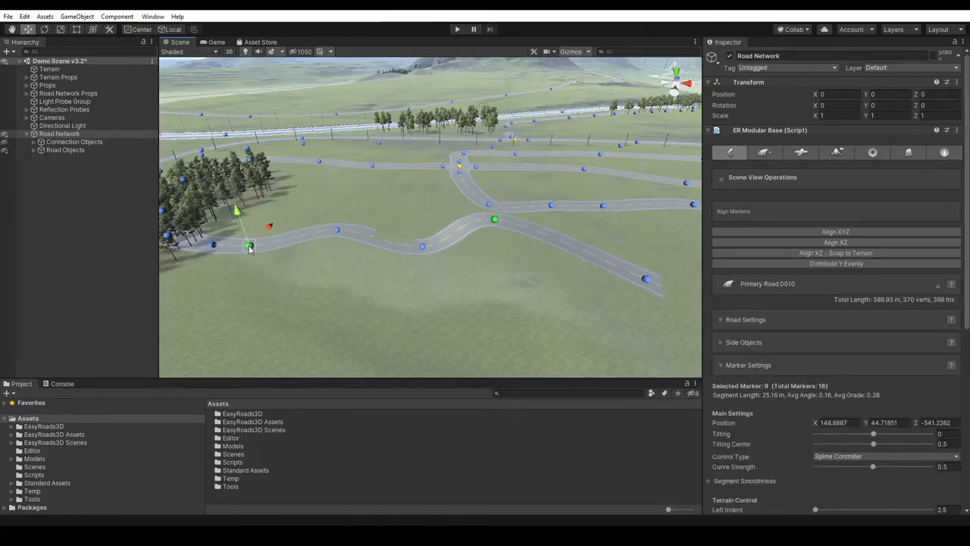
left_click(849, 266)
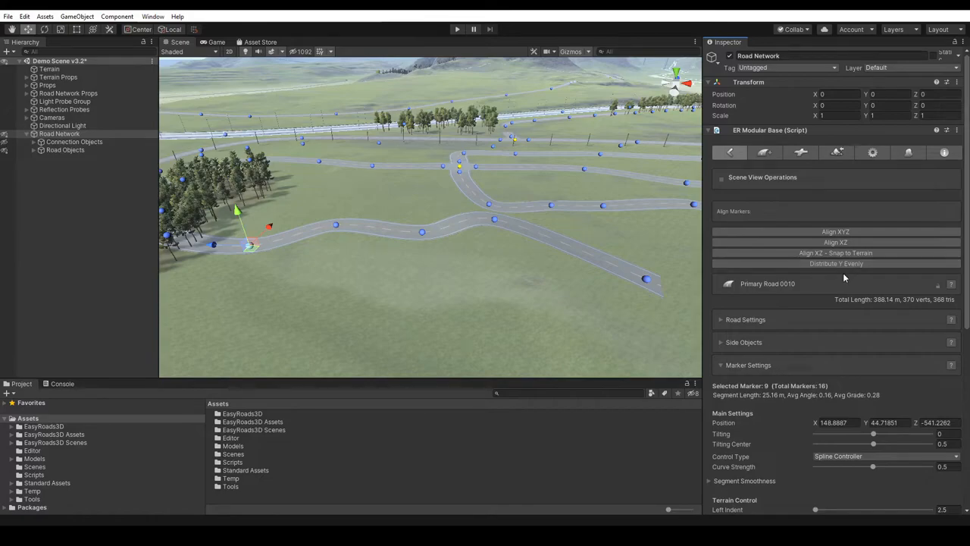
- Undo the even height distribution and the raising of marker 6, leaving no marker selected
key("ctrl+z")
key("ctrl+z")
key("ctrl+z")
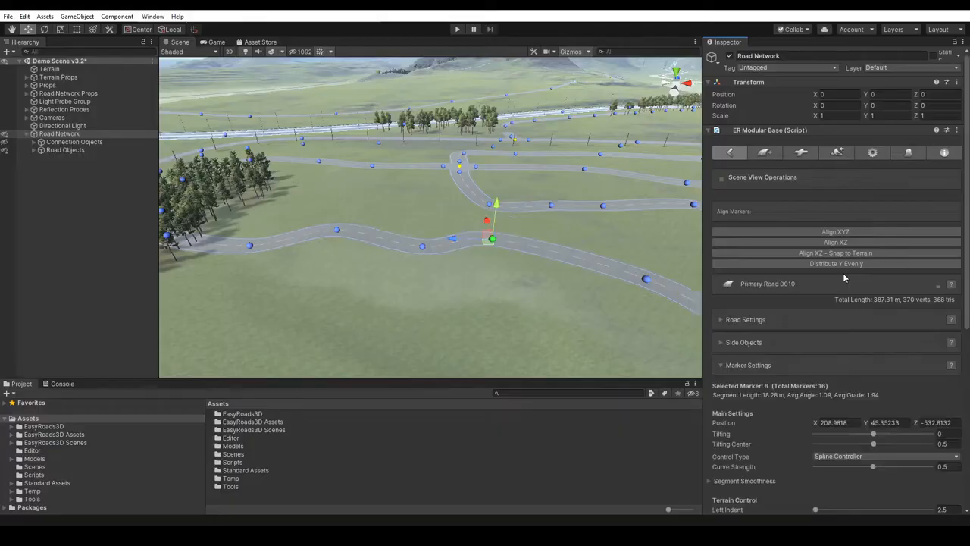
key("ctrl+z")
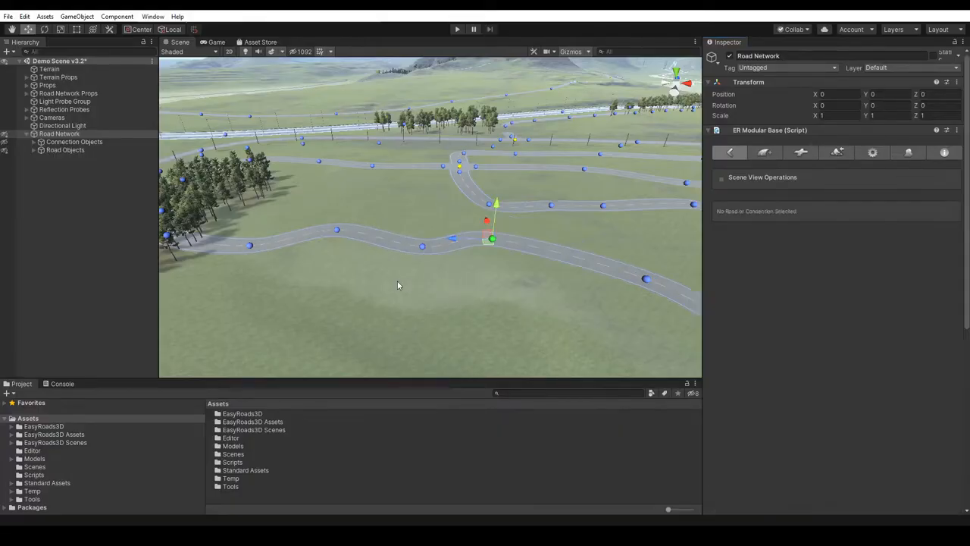
- Select marker 7 of Primary Road 0010 and adjust its Tilting to -7.4 and then -6.1
left_click(422, 249)
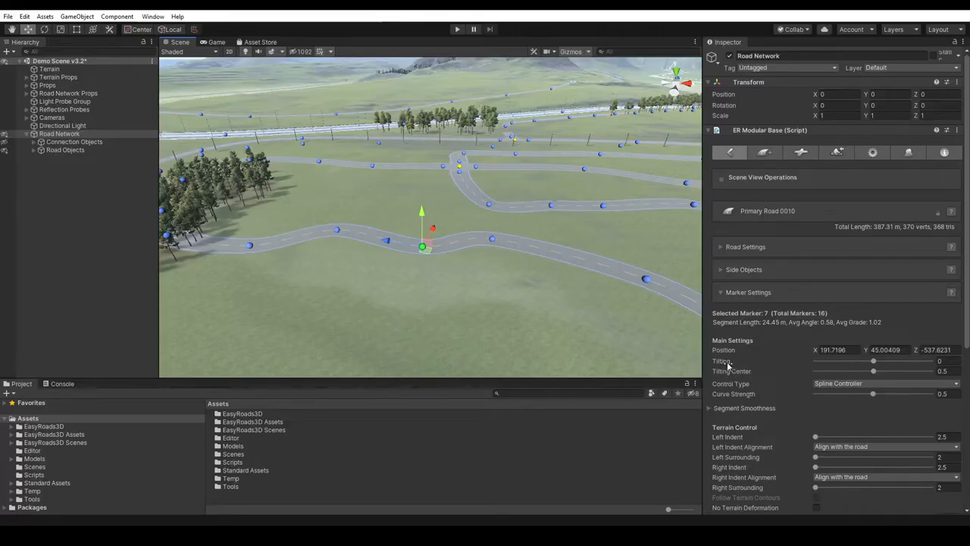
mouse_move(873, 362)
left_mouse_down()
mouse_move(840, 366)
mouse_move(860, 371)
left_mouse_up()
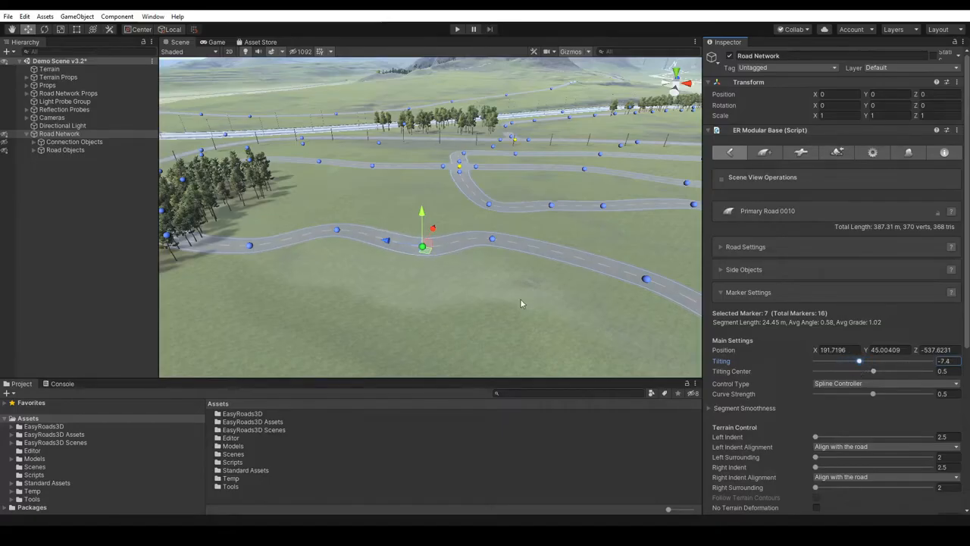
right_click_drag(486, 299, 501, 437, "alt")
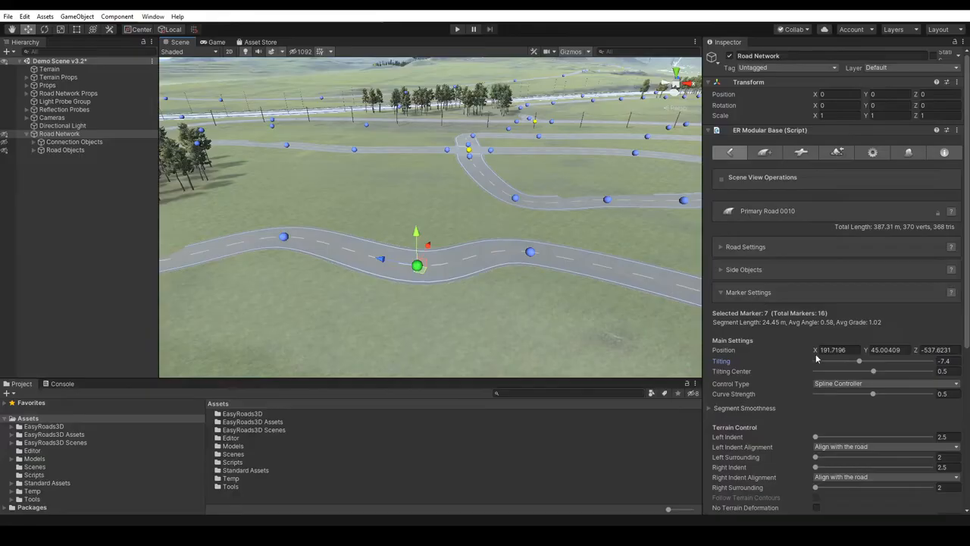
mouse_move(861, 364)
left_mouse_down()
mouse_move(839, 361)
mouse_move(877, 365)
mouse_move(864, 368)
left_mouse_up()
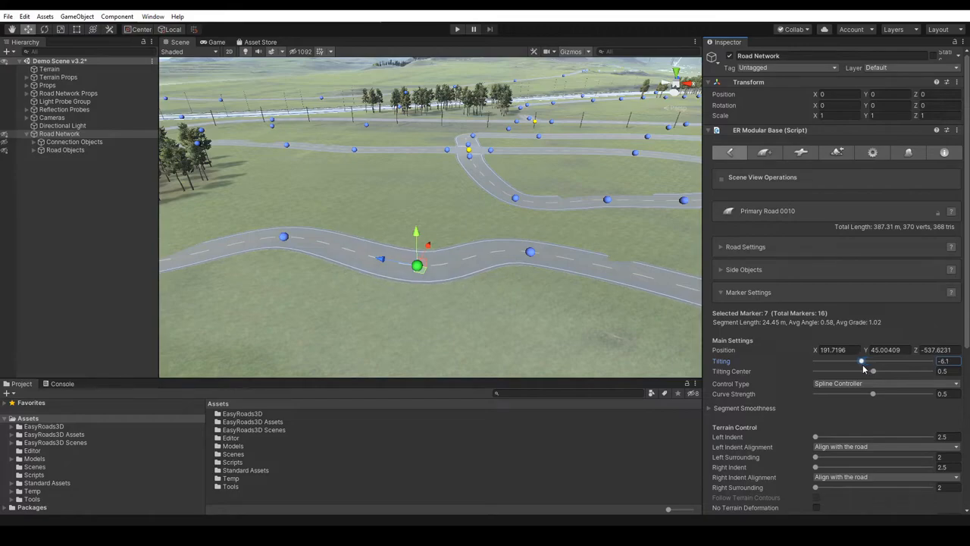
- Tilt marker 7 of Primary Road 0010 to about -6.64 with the Rotate tool, reset its Tilting to 0, and return to the Move tool
left_click(45, 31)
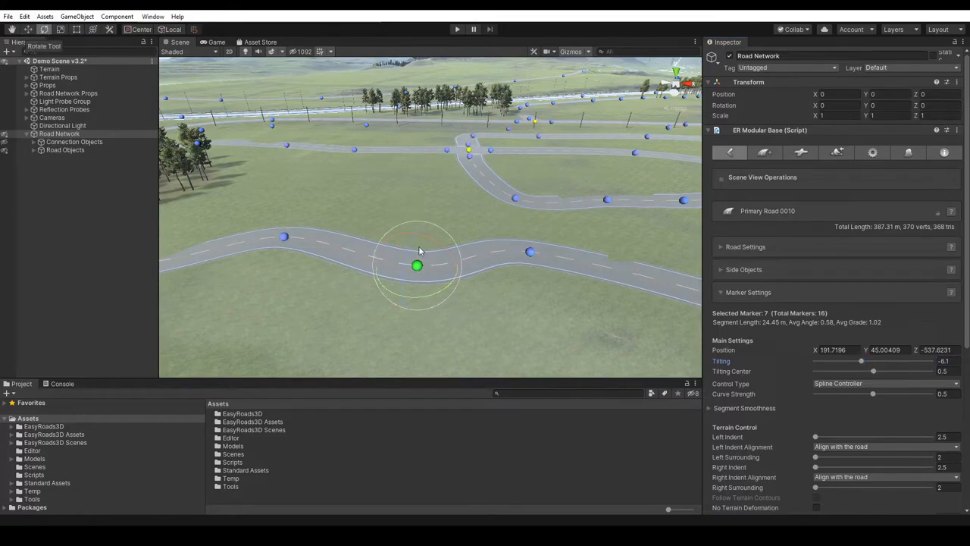
left_click_drag(409, 248, 413, 245)
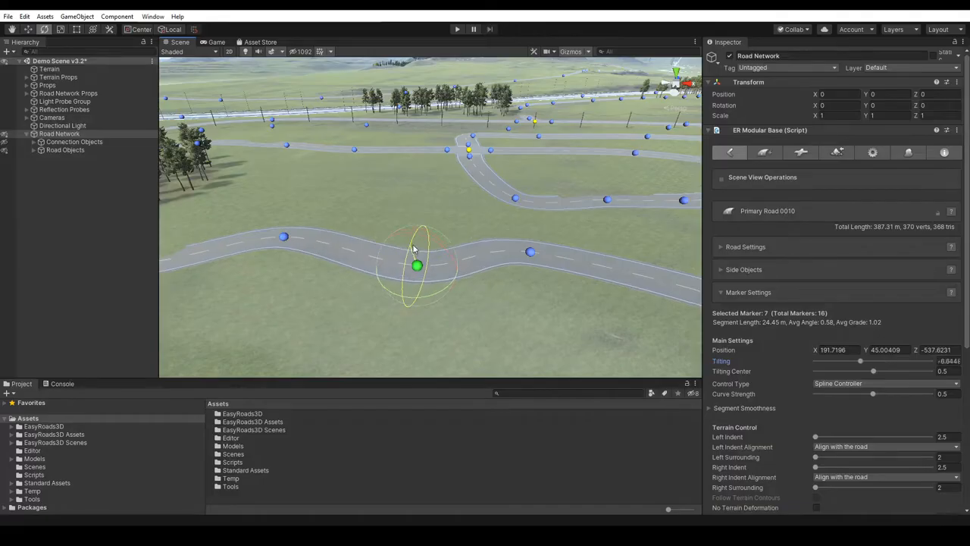
left_click(948, 361)
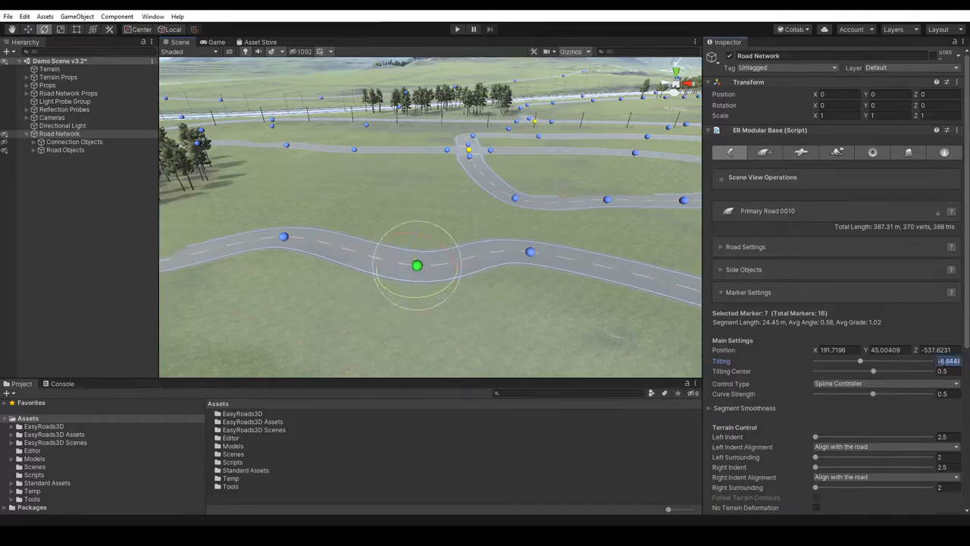
type("0")
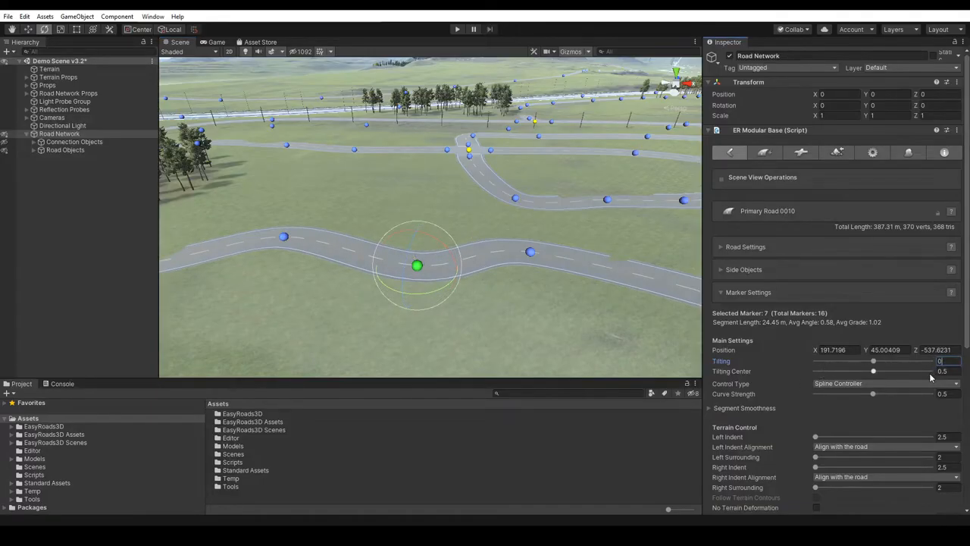
type("w")
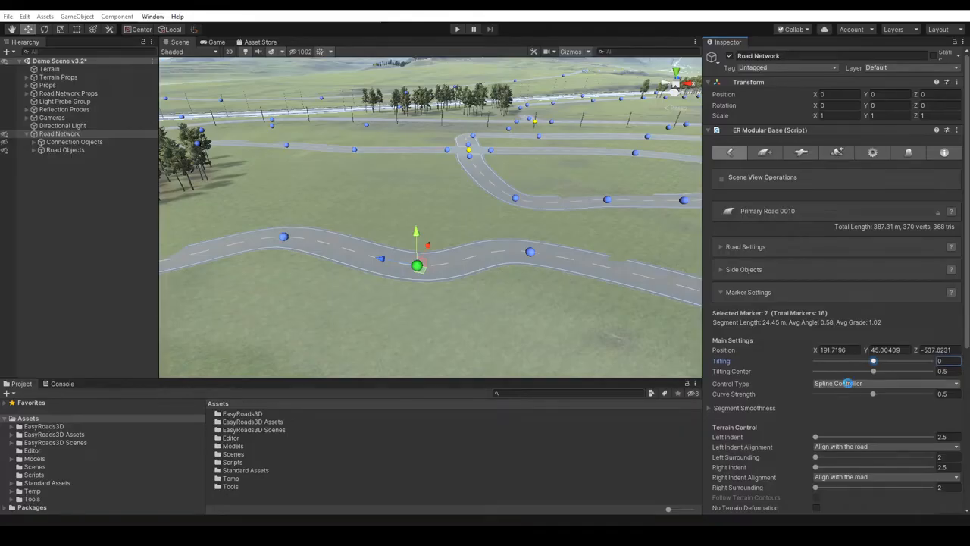
- Review the Control Type options available for marker 7 of Primary Road 0010, leaving the marker deselected
left_click(848, 384)
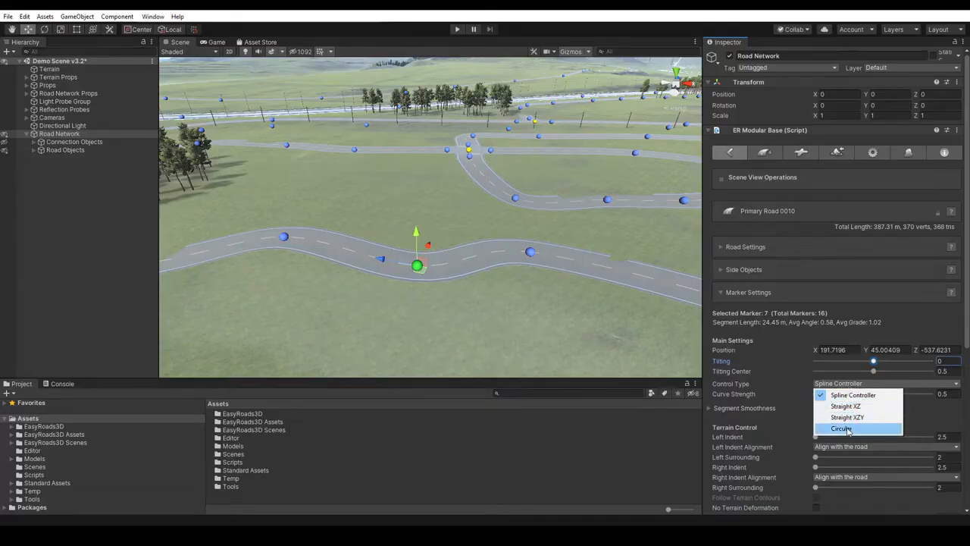
left_click(766, 385)
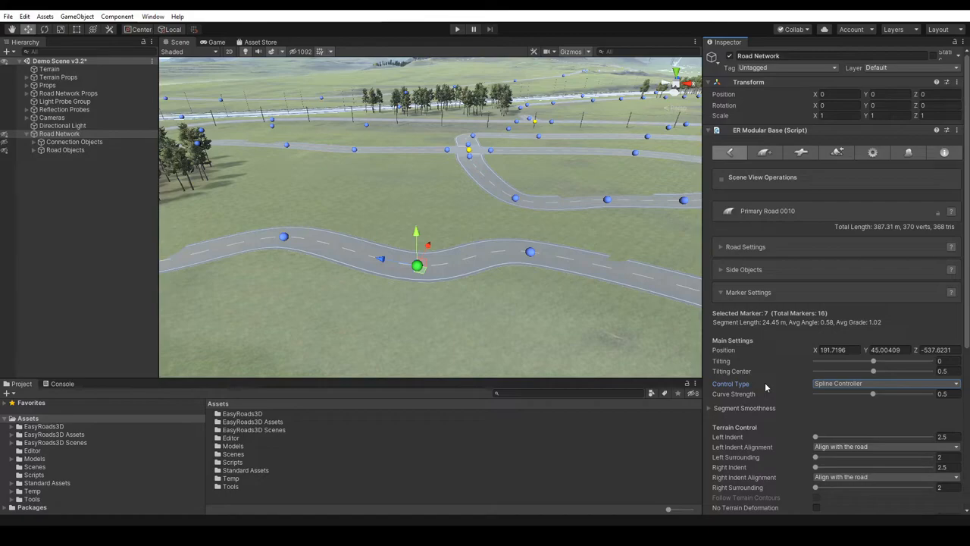
left_click(331, 198)
- Add a new road object of type 2. Primary Road to the road network
mouse_move(331, 195)
middle_mouse_down()
mouse_move(275, 186)
mouse_move(816, 212)
mouse_move(839, 253)
mouse_move(575, 211)
mouse_move(561, 251)
mouse_move(580, 279)
middle_mouse_up()
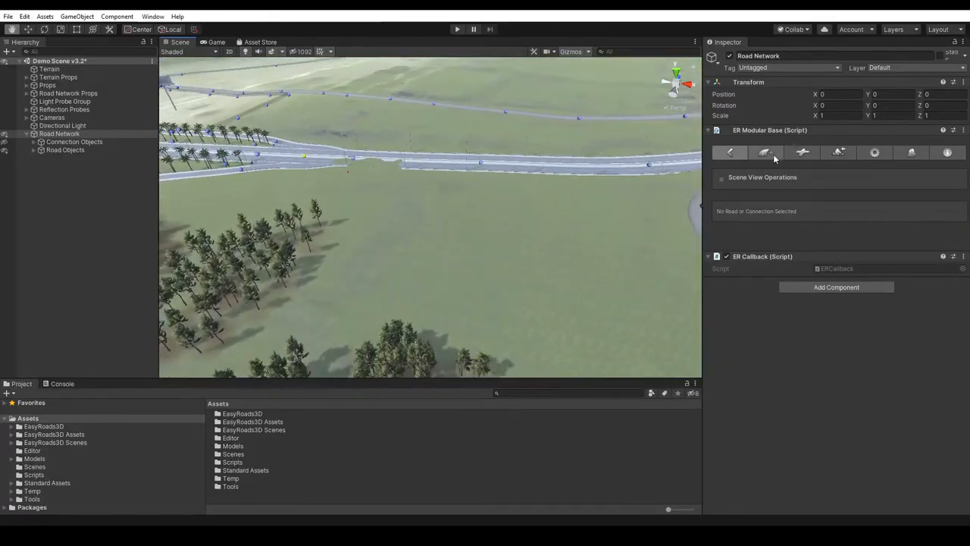
left_click(773, 154)
left_click(842, 233)
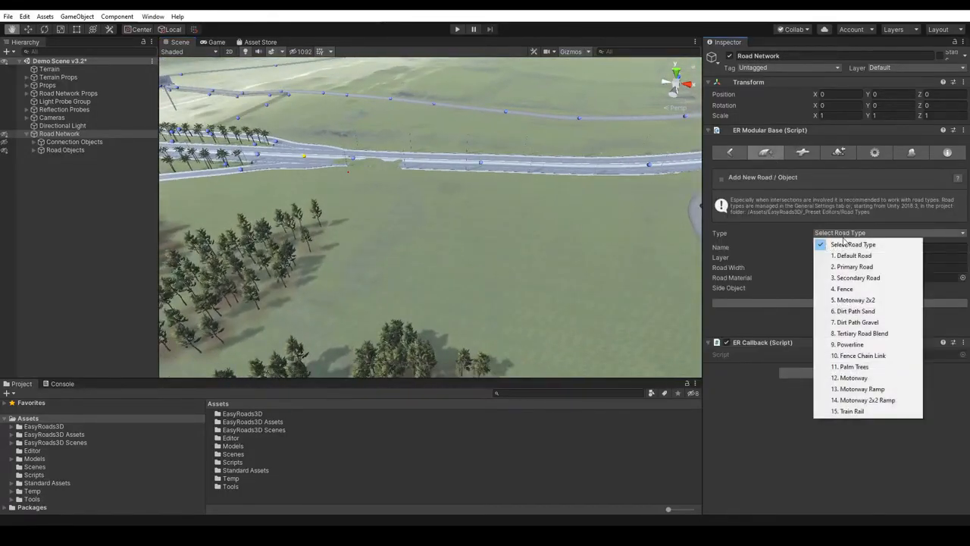
left_click(854, 266)
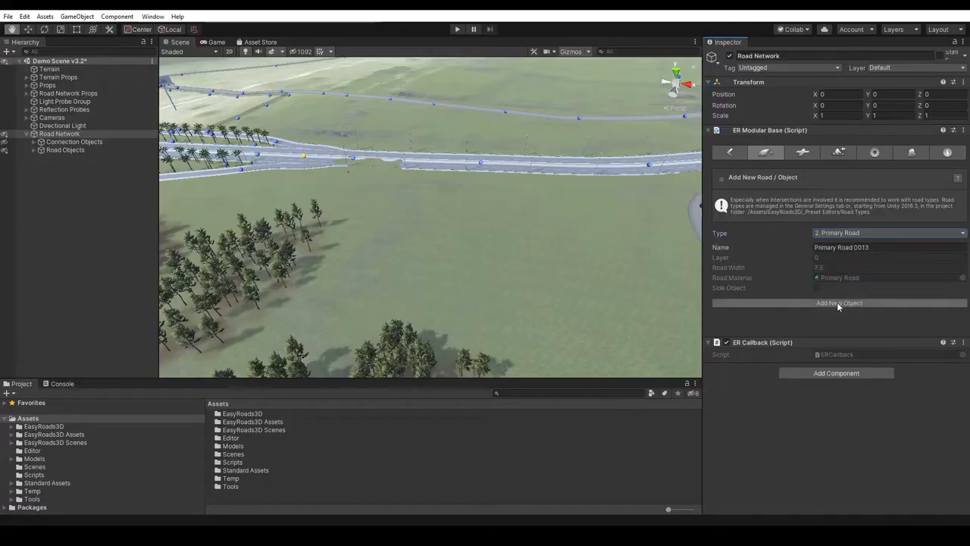
left_click(838, 304)
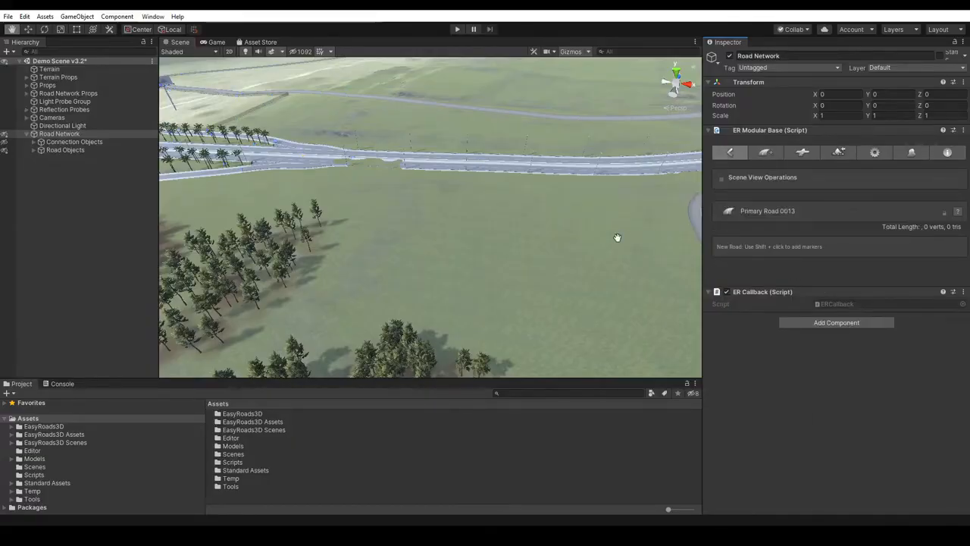
- Place seven markers on the open grass beside the motorway, forming a winding primary road with a sharp bend, about 116 m long
key("w")
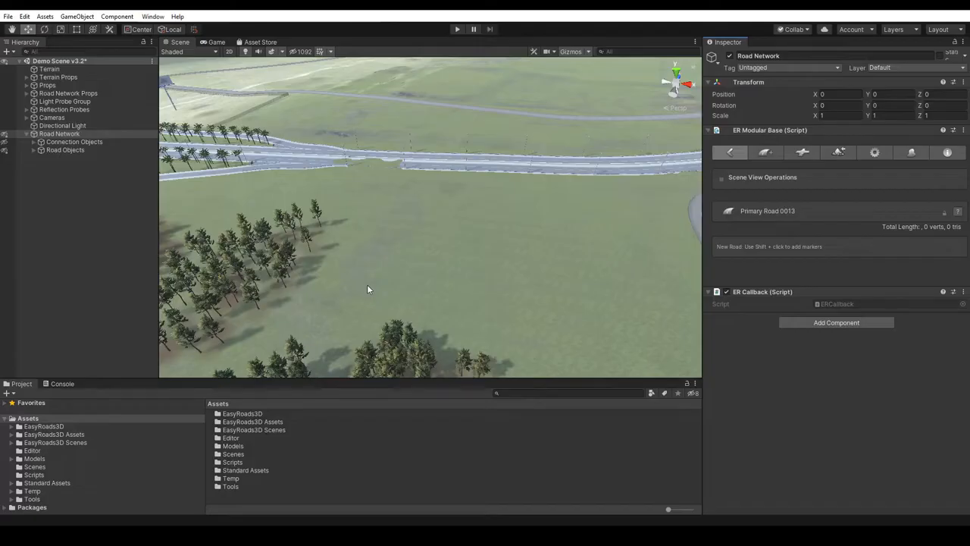
left_click(367, 284, "shift")
left_click(406, 231, "shift")
left_click(467, 230, "shift")
left_click(515, 208, "shift")
left_click(556, 225, "shift")
left_click(529, 263, "shift")
left_click(507, 303, "shift")
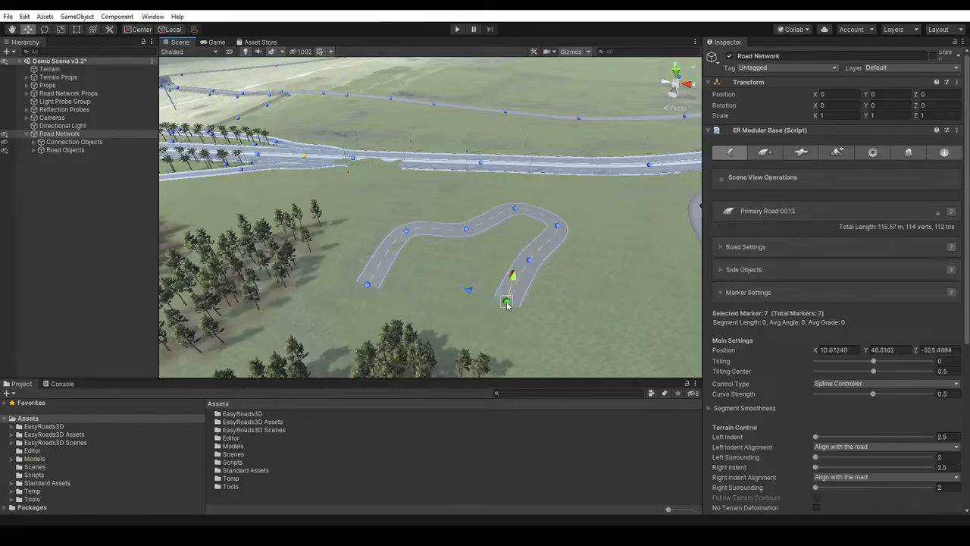
- Set the Control Type of marker 4 on the new primary road to Circular and deselect the road
left_click(515, 209)
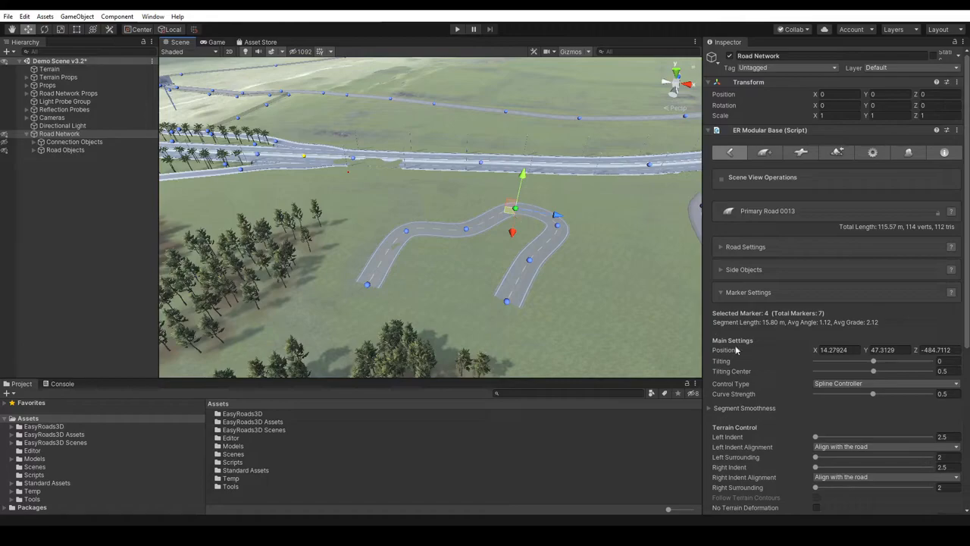
left_click(857, 385)
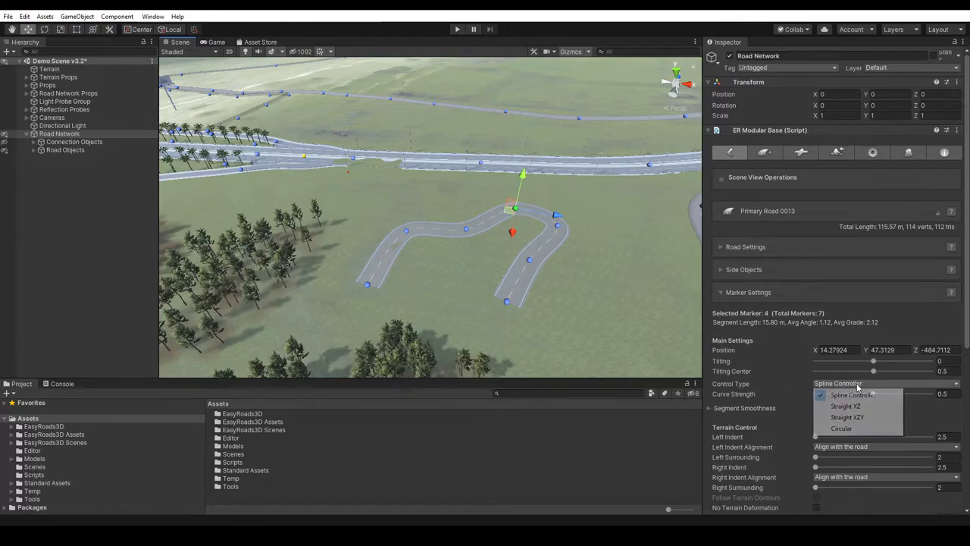
left_click(850, 429)
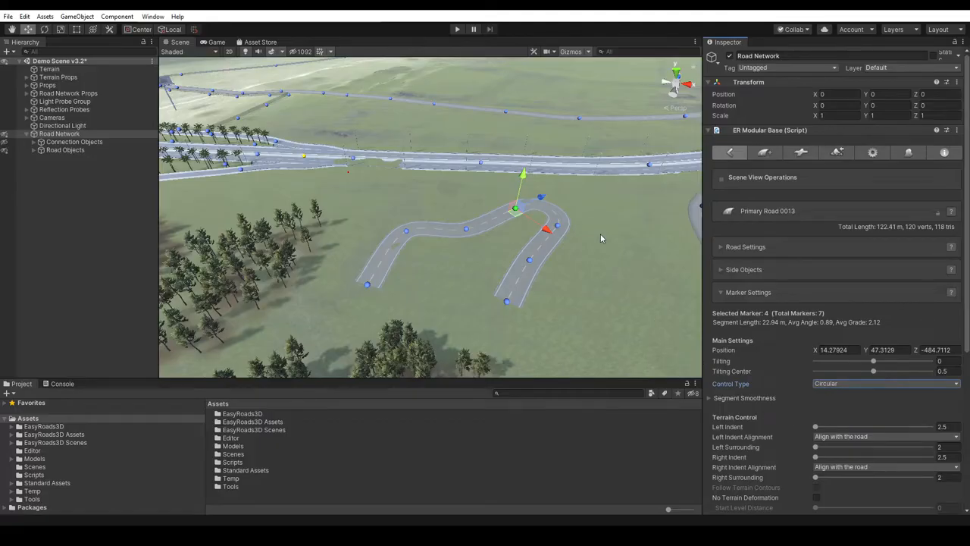
left_click(600, 233)
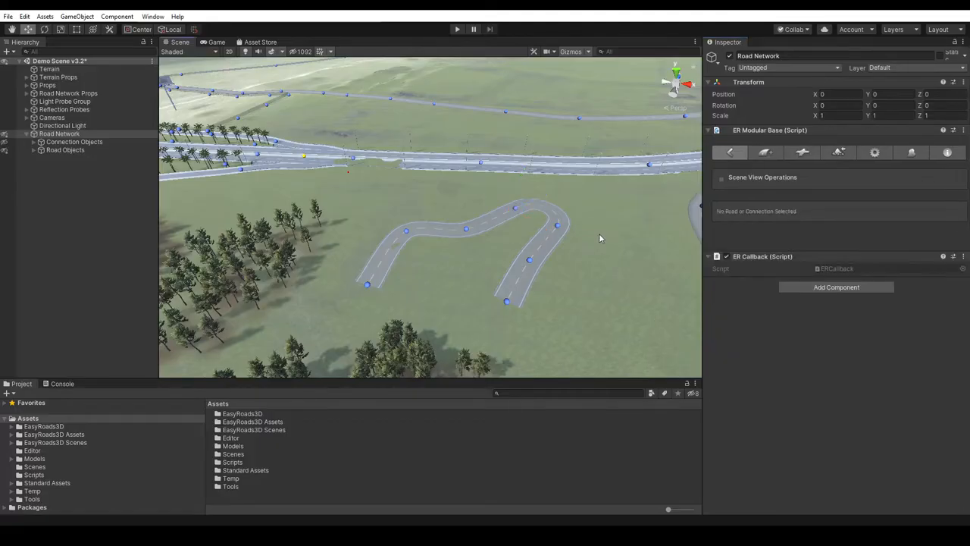
- Reposition markers 5 and 6 after the circular bend, placing marker 5 at about X 26.1, Z -489.7
left_click(557, 227)
mouse_move(561, 232)
left_mouse_down()
mouse_move(583, 248)
mouse_move(562, 241)
left_mouse_up()
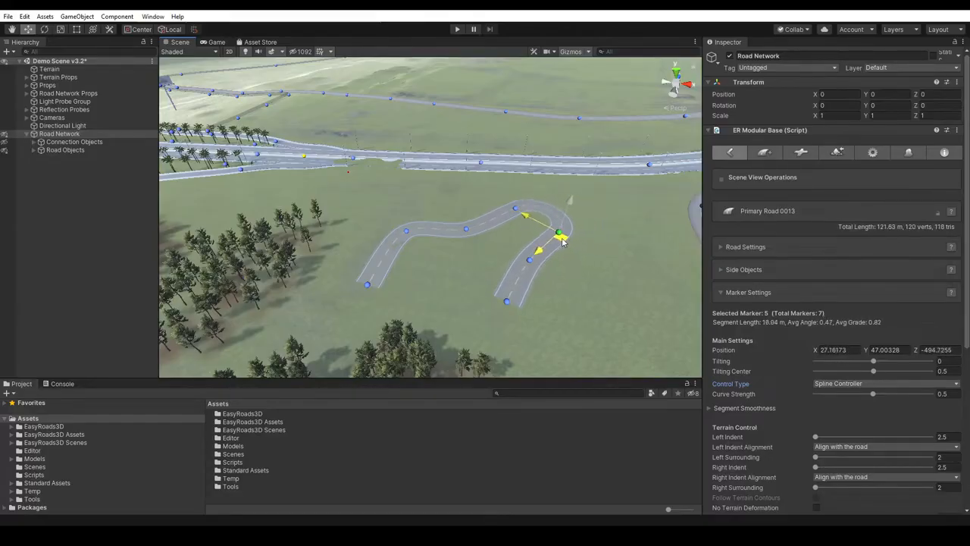
left_click(530, 262)
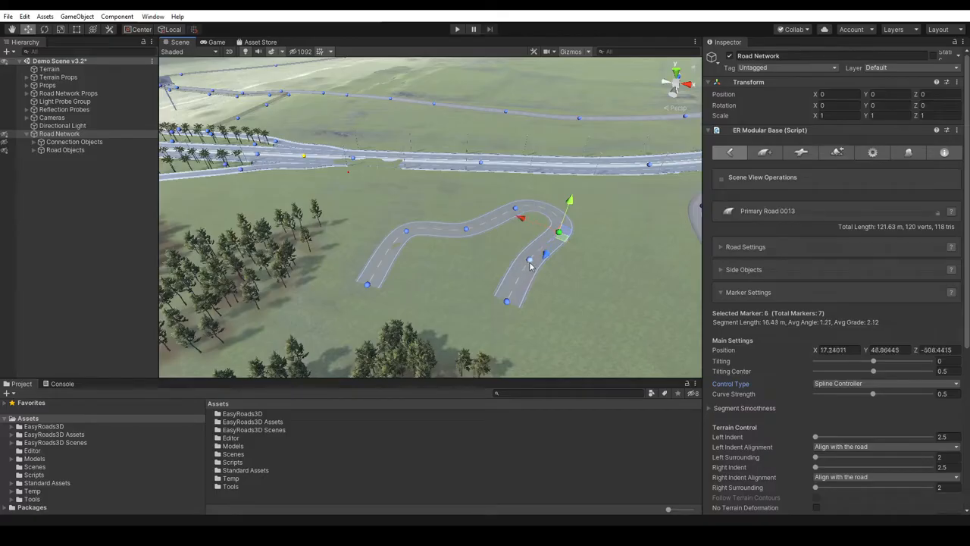
mouse_move(531, 269)
left_mouse_down()
mouse_move(549, 276)
mouse_move(509, 254)
mouse_move(522, 274)
mouse_move(530, 266)
left_mouse_up()
left_click(559, 232)
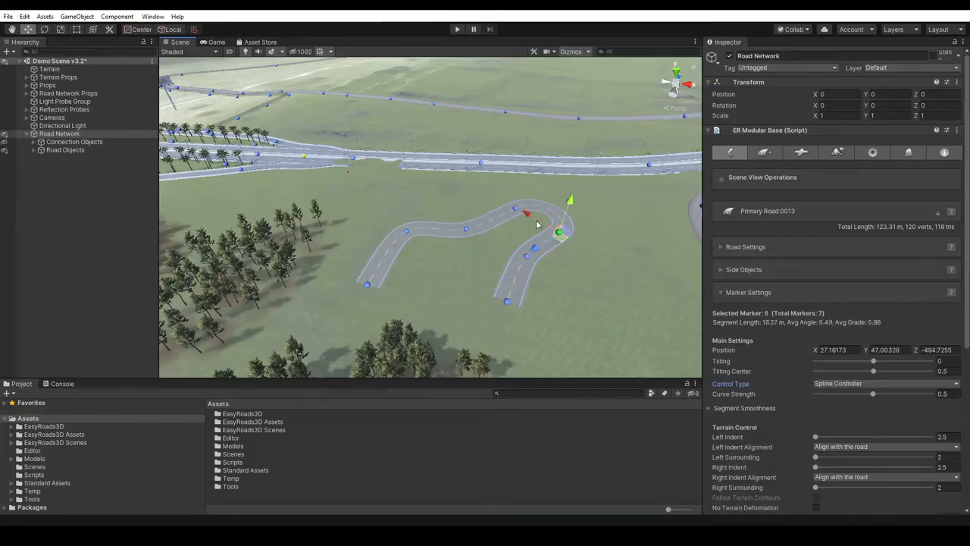
mouse_move(539, 223)
left_mouse_down()
mouse_move(527, 217)
mouse_move(563, 228)
mouse_move(554, 227)
left_mouse_up()
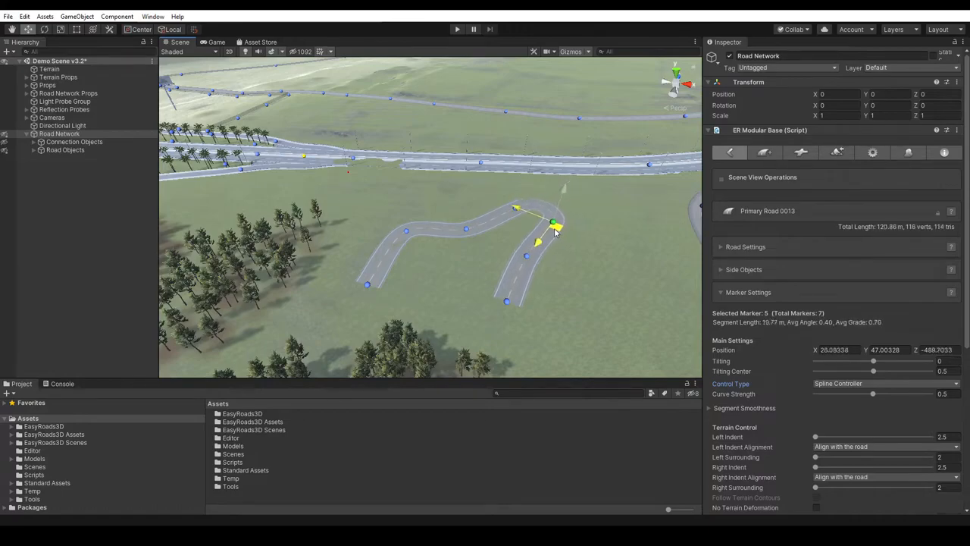
- Set the Control Type of marker 3 on the new road to Straight XZ and deselect the road
left_click(466, 230)
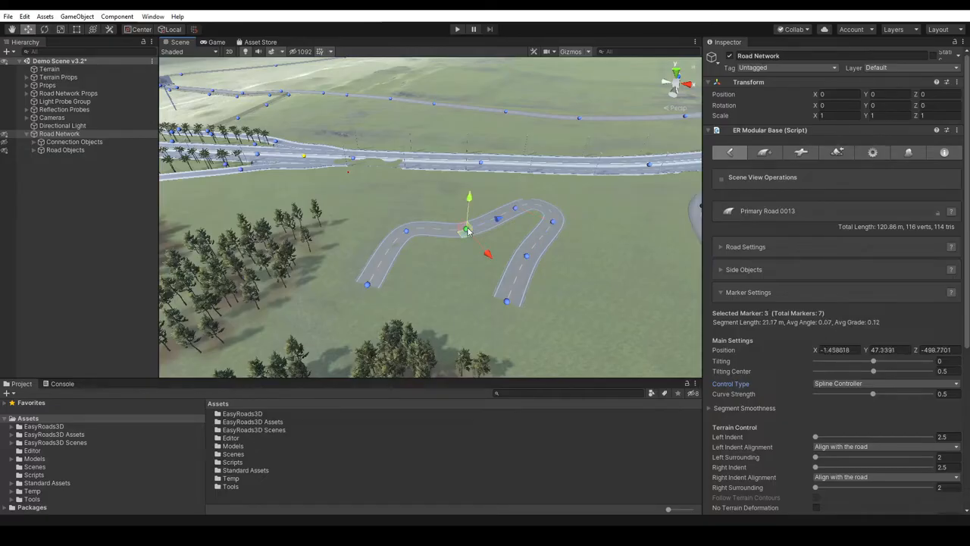
left_click(831, 385)
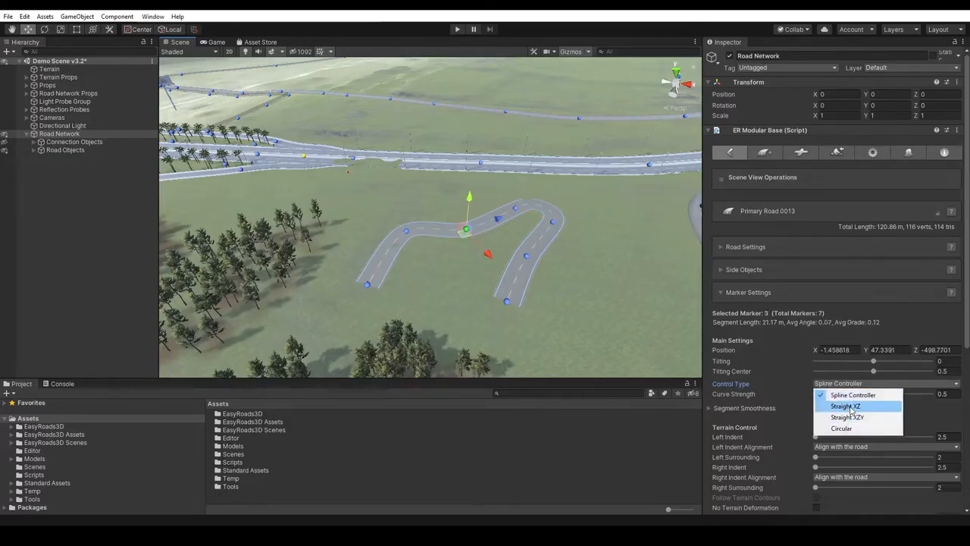
left_click(849, 407)
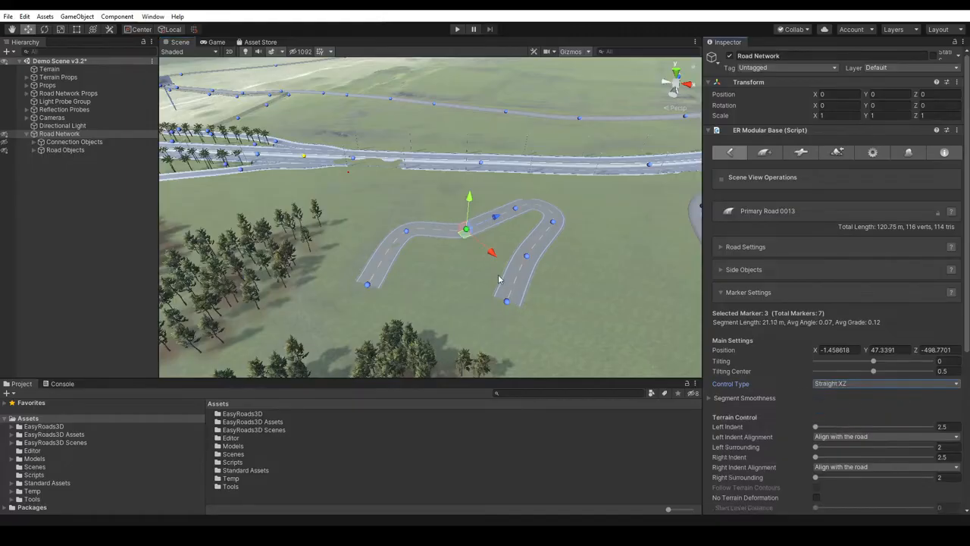
left_click(594, 275)
- Move markers 2 and 6 of the new primary road slightly to reshape the segments on both sides of the bend
right_click_drag(537, 288, 575, 291)
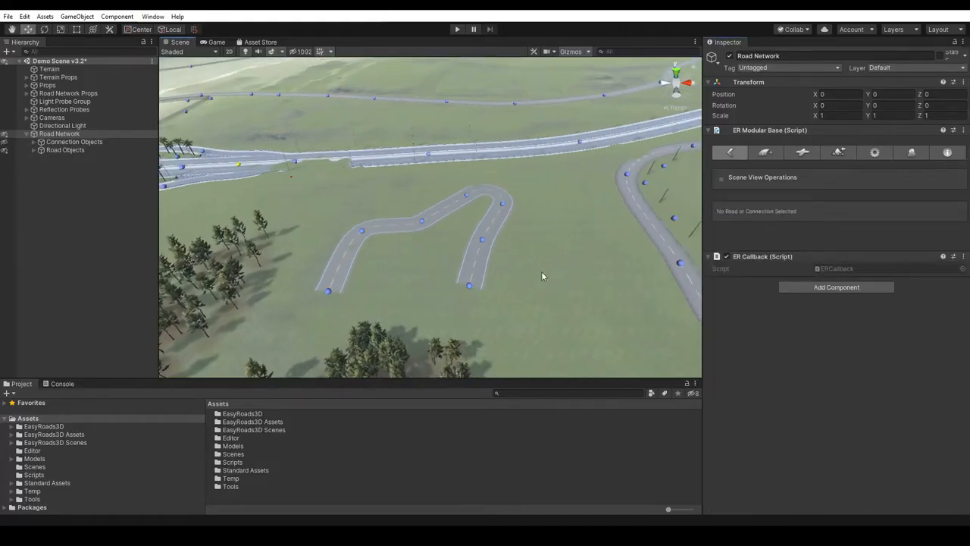
middle_click_drag(555, 281, 536, 284)
key("w")
left_click(470, 258)
left_click_drag(469, 263, 470, 277)
left_click(624, 270)
left_click_drag(624, 278, 611, 275)
- Set the Control Type of marker 5 on the new primary road to Straight XZ
left_click(625, 220)
left_click(831, 385)
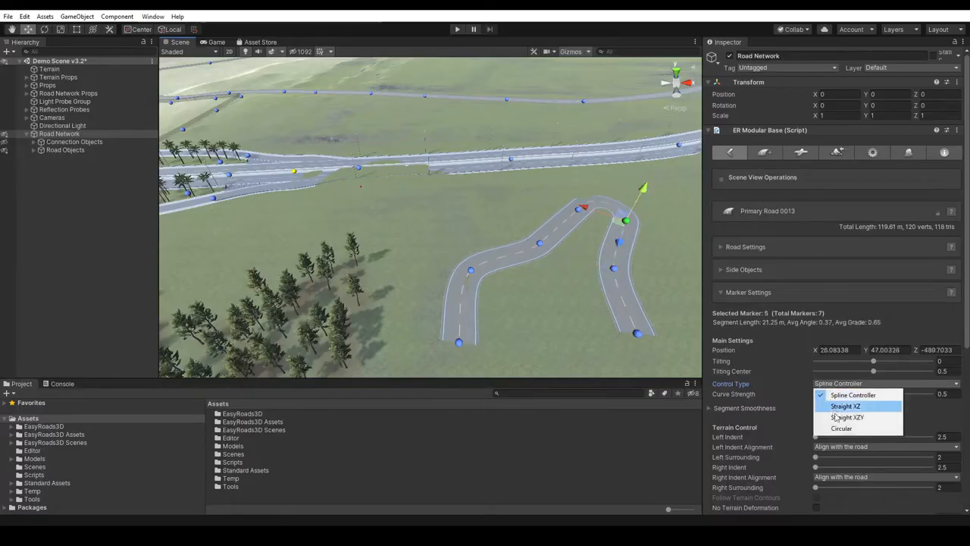
left_click(848, 407)
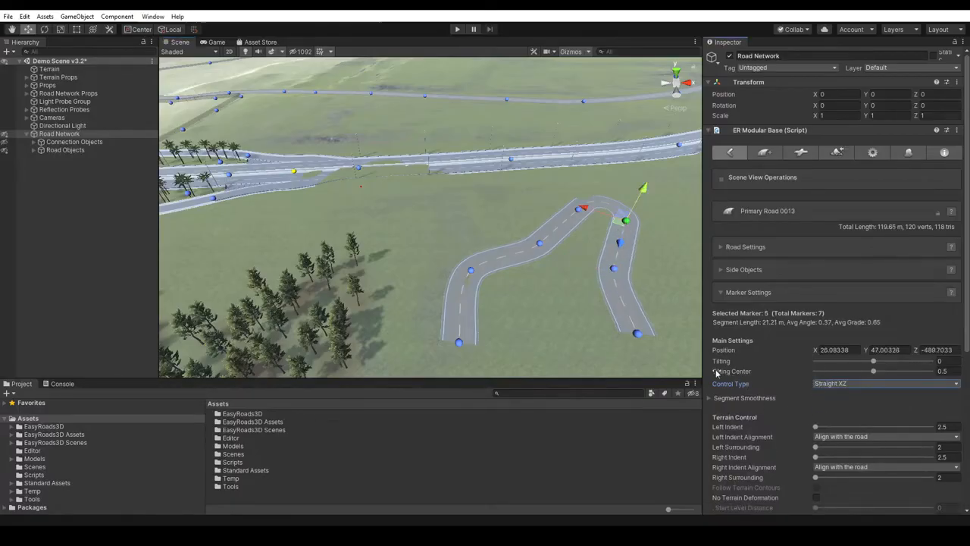
- Move marker 7 to about X 10.0, Z -524.7, raise marker 4 to about Y 47.9, and deselect the road
left_click(637, 334)
mouse_move(632, 343)
left_mouse_down()
mouse_move(644, 351)
mouse_move(633, 349)
left_mouse_up()
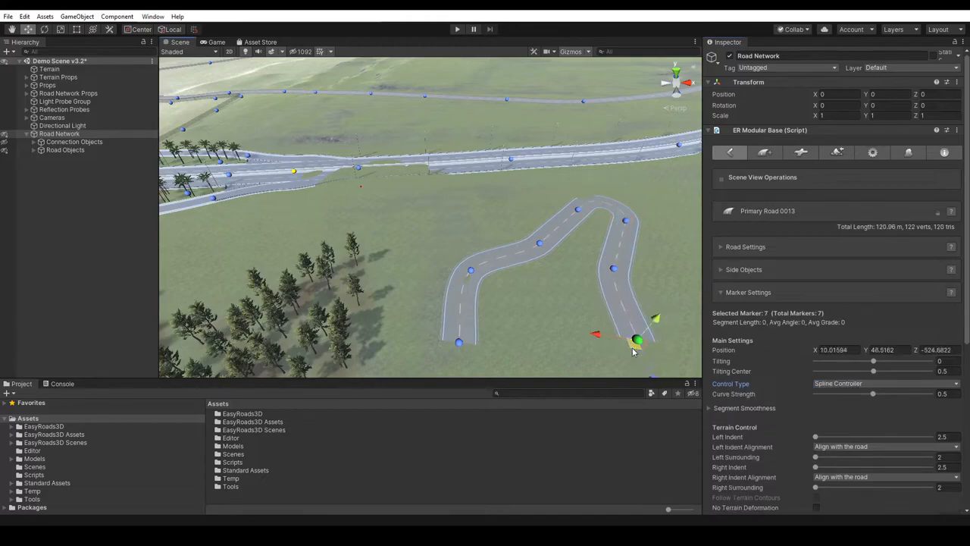
left_click(581, 206)
left_click_drag(590, 180, 591, 179)
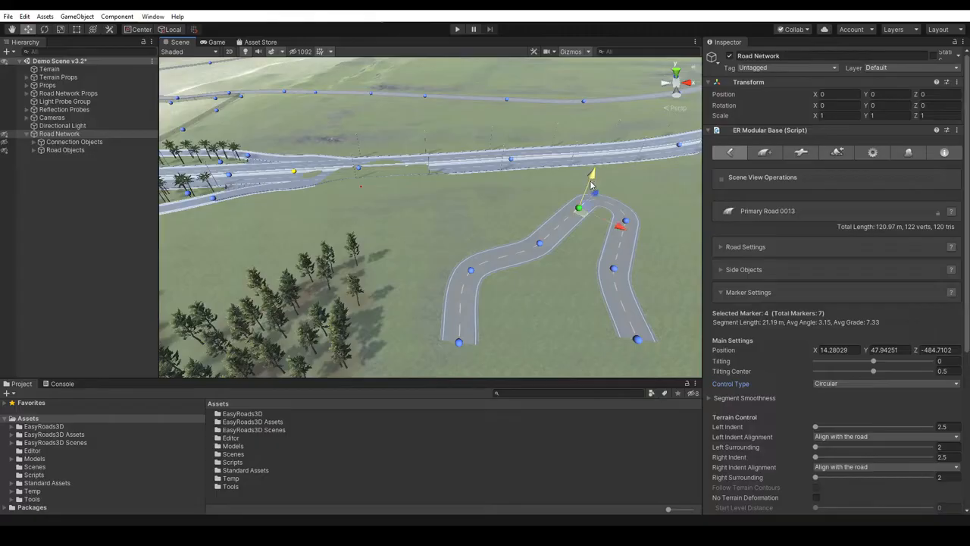
left_click(571, 293)
- Move markers 14 and 15 of Primary Road 0010 in opposite sideways directions to form a curvier stretch, and adjust marker 15's height slightly
right_click_drag(651, 273, 622, 261)
key("q")
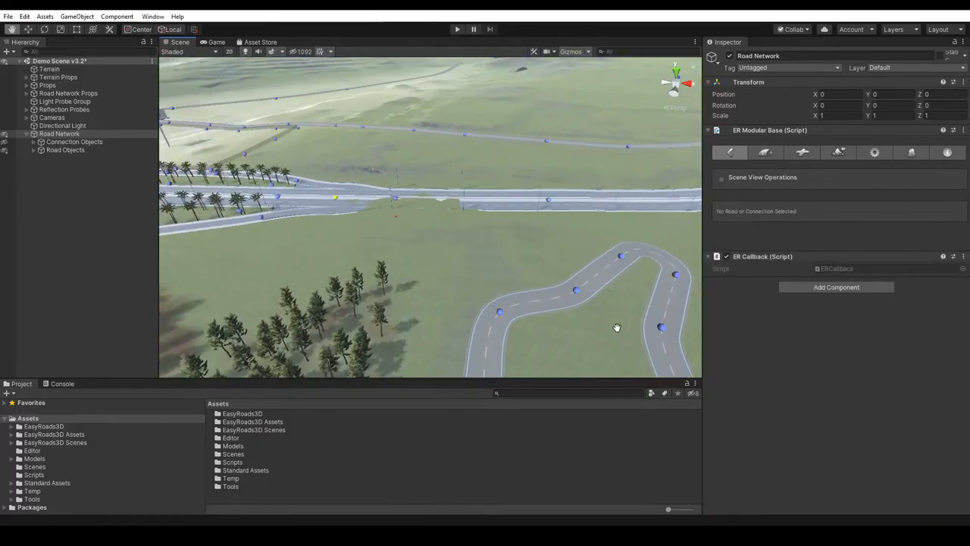
left_click_drag(612, 327, 492, 283)
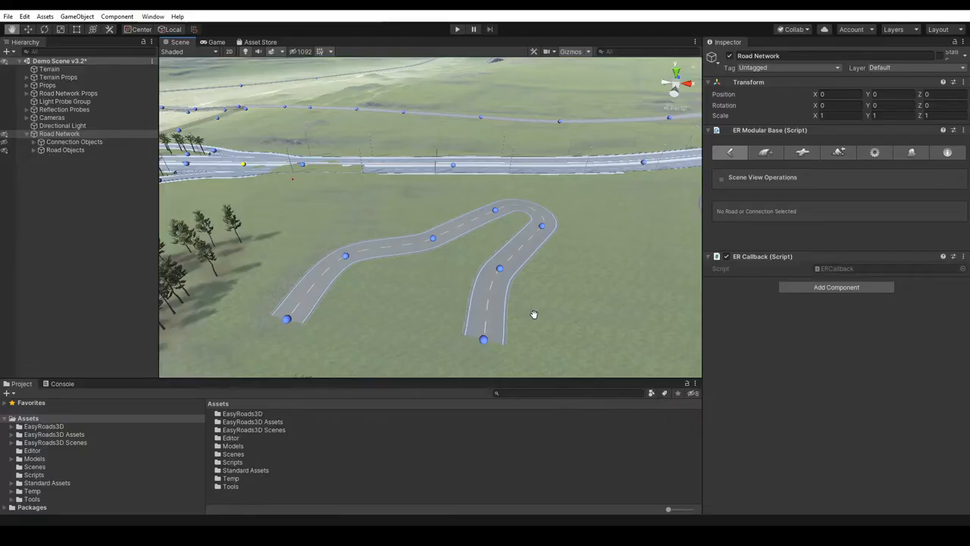
left_click_drag(660, 310, 530, 321)
key("w")
left_click(471, 235)
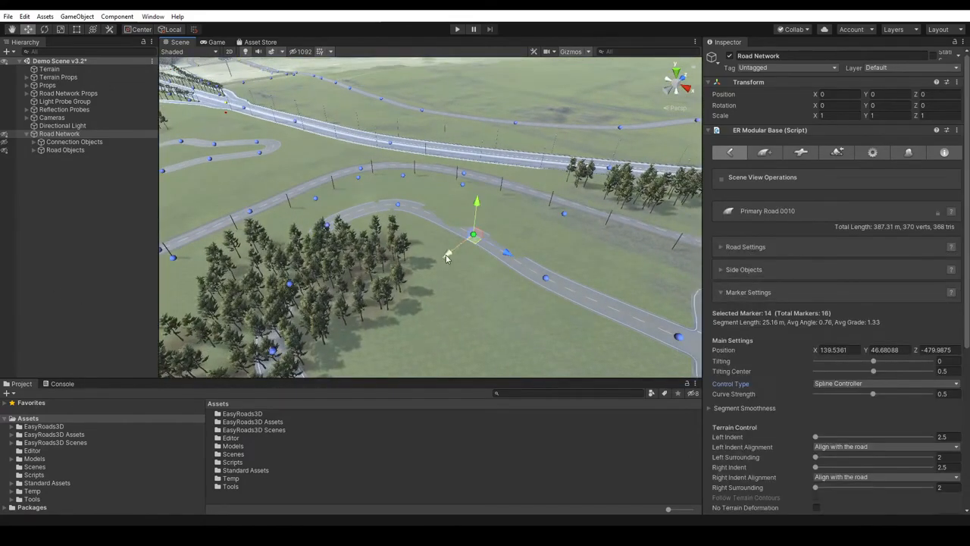
left_click_drag(444, 266, 438, 270)
left_click(546, 281)
mouse_move(546, 281)
left_mouse_down()
mouse_move(540, 288)
mouse_move(558, 278)
left_mouse_up()
left_click_drag(569, 242, 569, 238)
- Expand the Road Settings of Primary Road 0010 and examine its main, detail, material and object settings
left_click(729, 248)
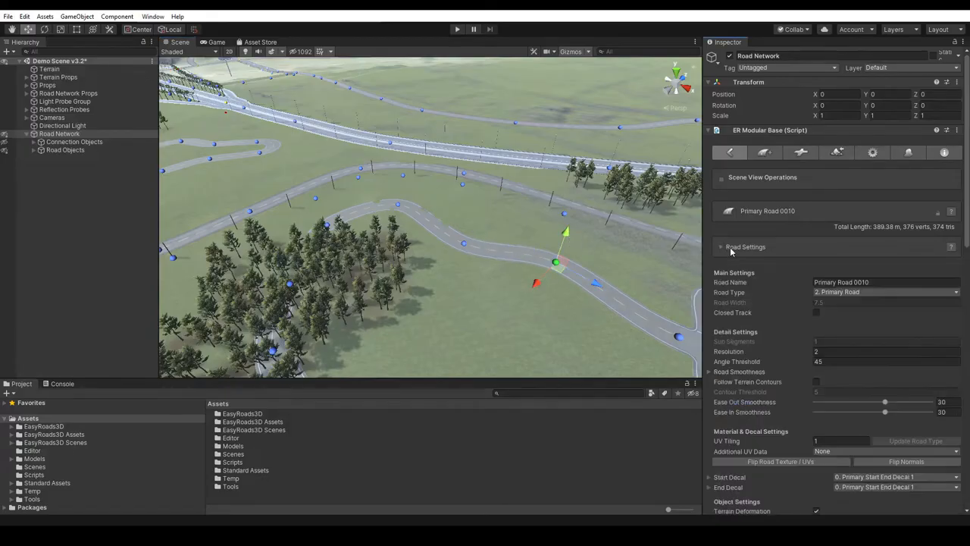
scroll(807, 325, "down", 6)
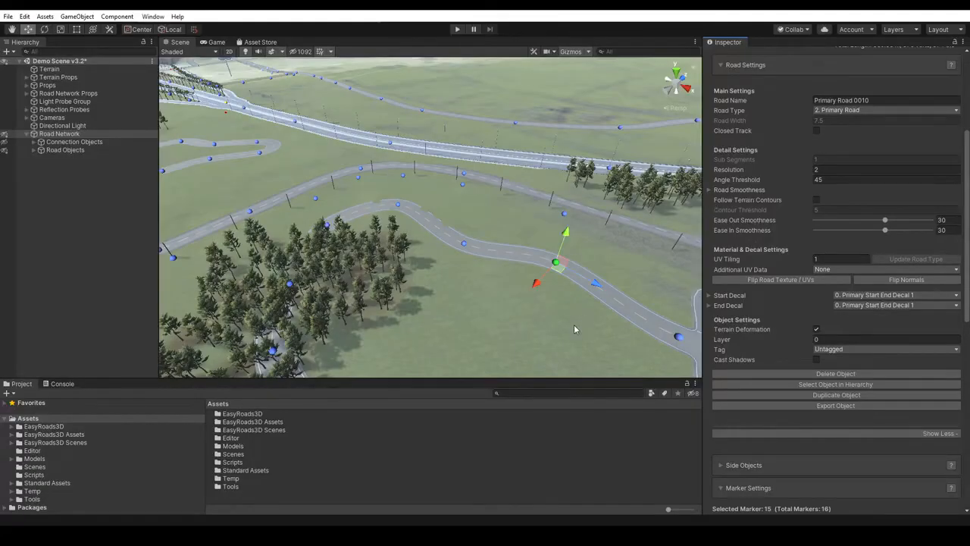
right_click_drag(573, 311, 575, 500, "alt")
middle_click_drag(552, 326, 463, 243, "alt")
left_click(499, 191)
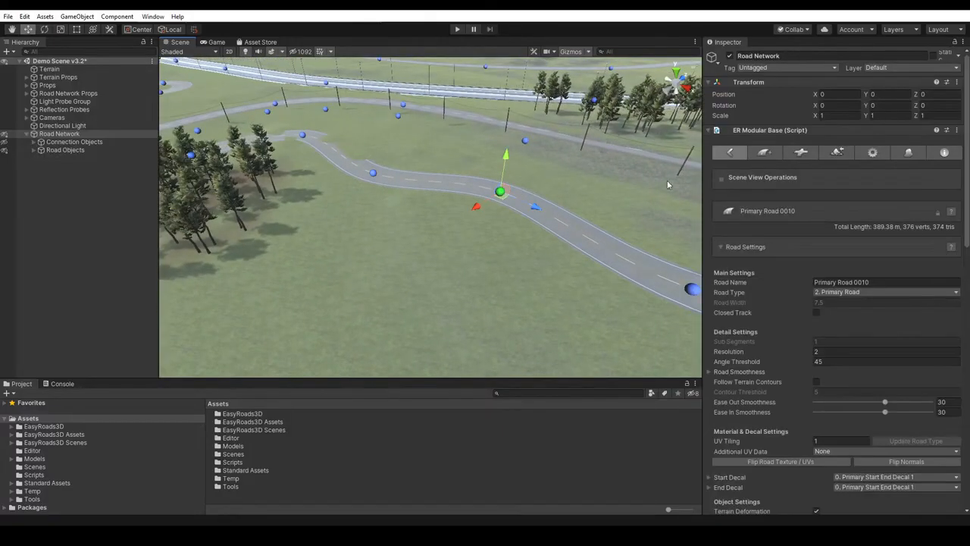
- Set Primary Road 0010's Bumpiness Distance maximum to about 42.9, test a larger Bumpiness Y Offset, and set the offset's maximum to 0.02
left_click(710, 372)
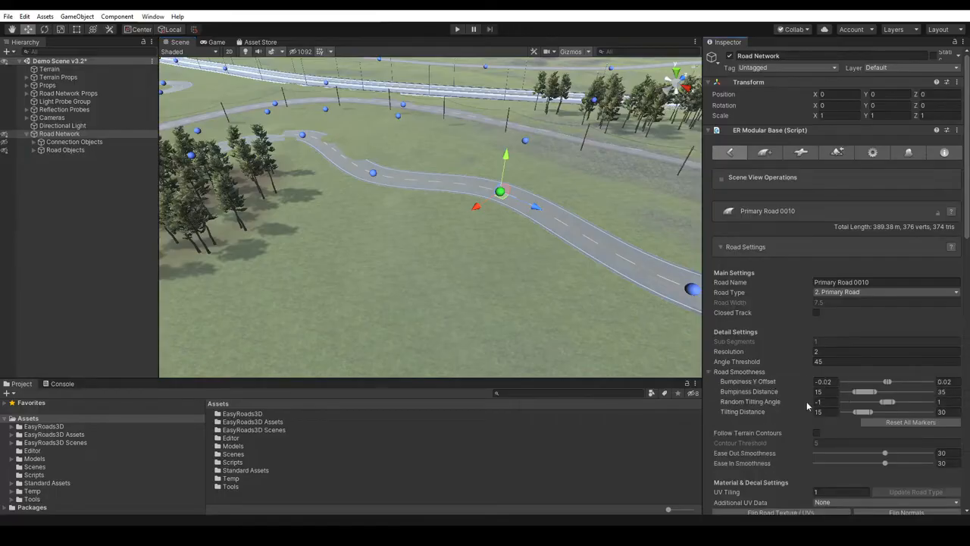
mouse_move(888, 381)
left_mouse_down()
mouse_move(921, 381)
mouse_move(883, 391)
left_mouse_up()
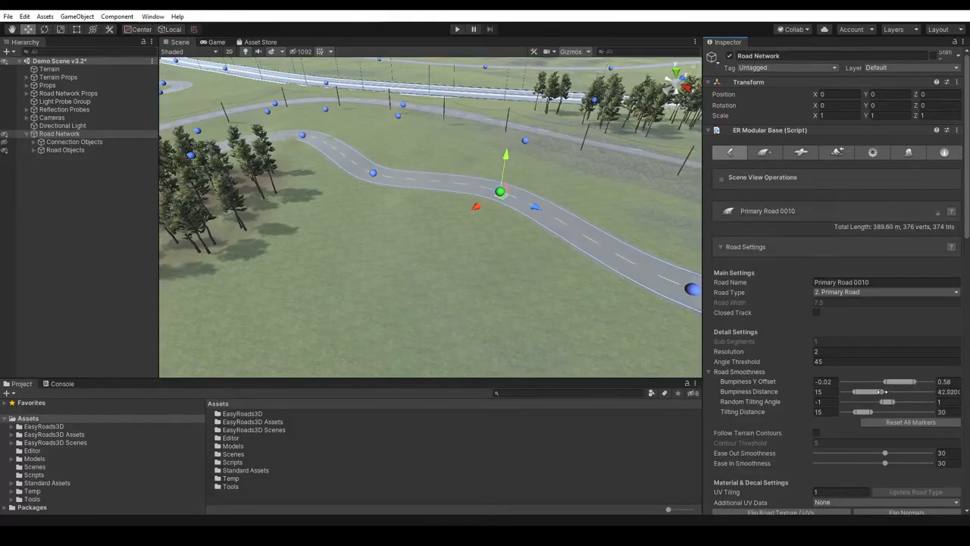
left_click(952, 384)
type("0.02")
left_click(737, 372)
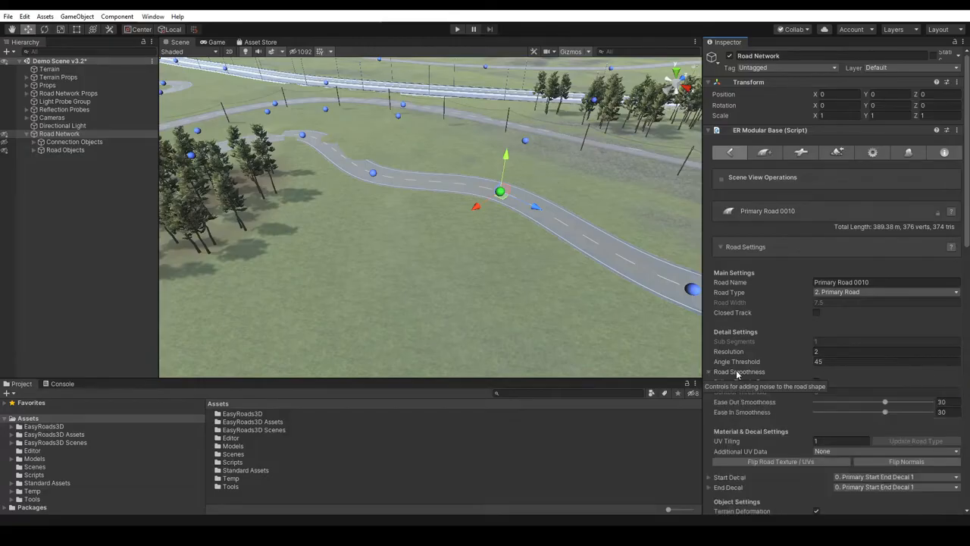
- Adjust marker 15's Segment Smoothness to a Bumpiness Y Offset of about 0.05 to 0.12 and a Bumpiness Distance of about 4.8 to 47.4
scroll(734, 373, "down", 5)
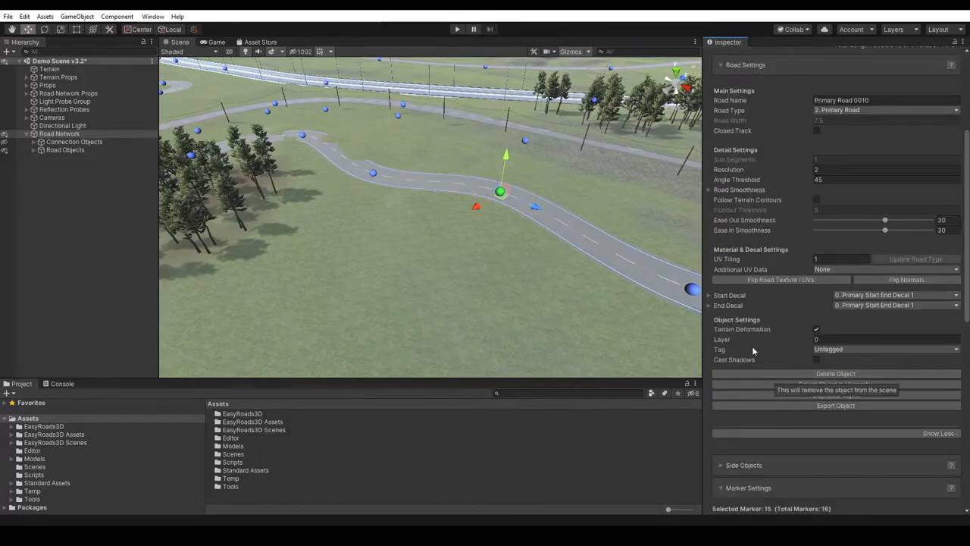
scroll(754, 355, "down", 5)
scroll(754, 355, "down", 3)
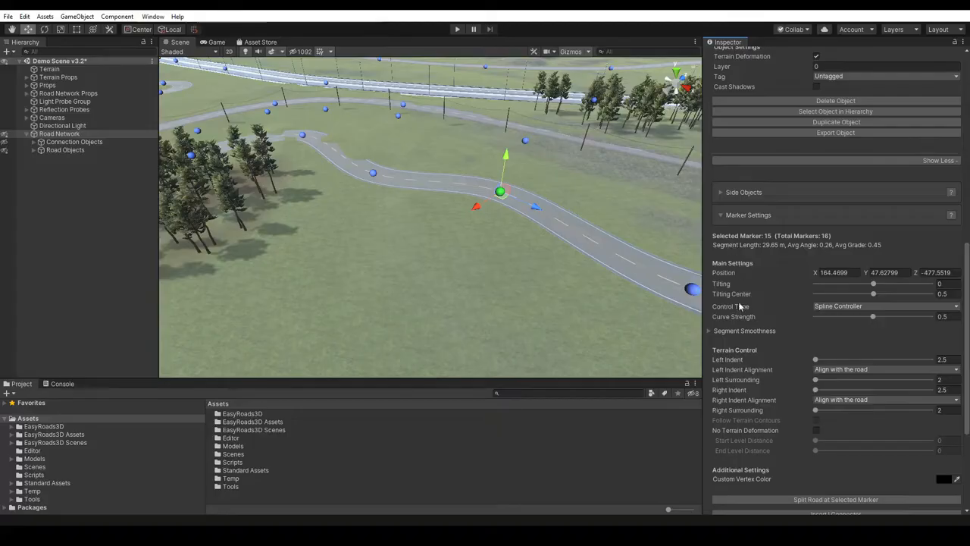
left_click(709, 332)
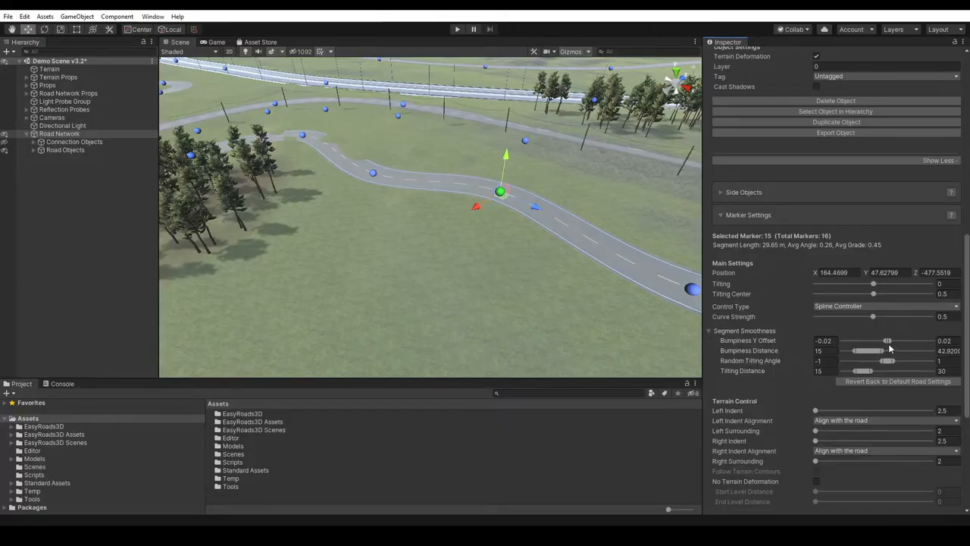
left_click_drag(892, 340, 857, 341)
right_click_drag(453, 312, 493, 305)
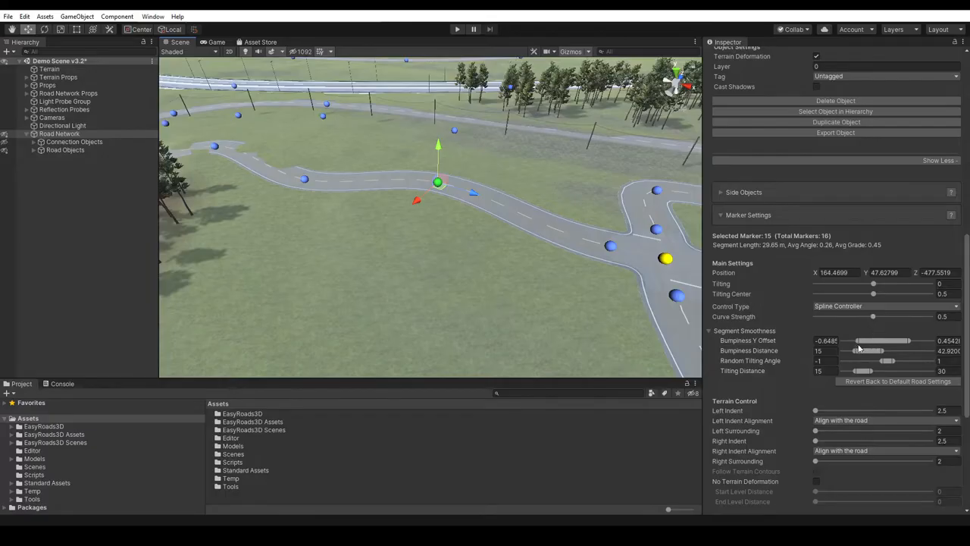
left_click_drag(857, 340, 862, 366)
left_click_drag(897, 339, 924, 341)
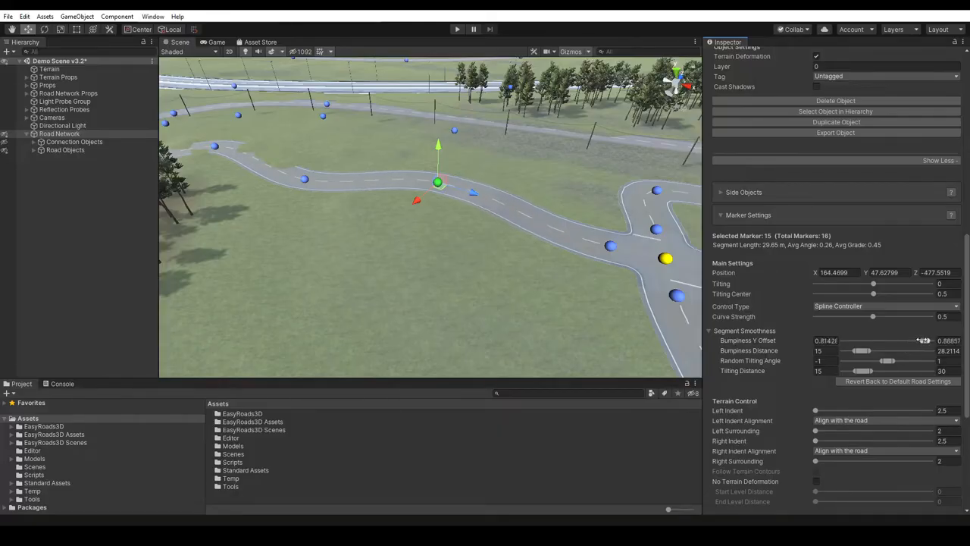
left_click_drag(858, 350, 888, 349)
left_click_drag(926, 344, 892, 347)
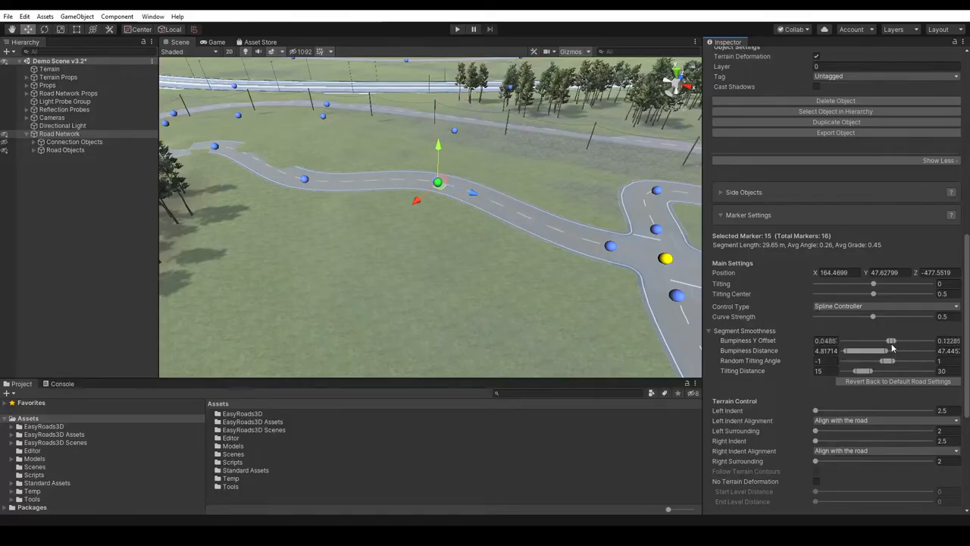
left_click(709, 332)
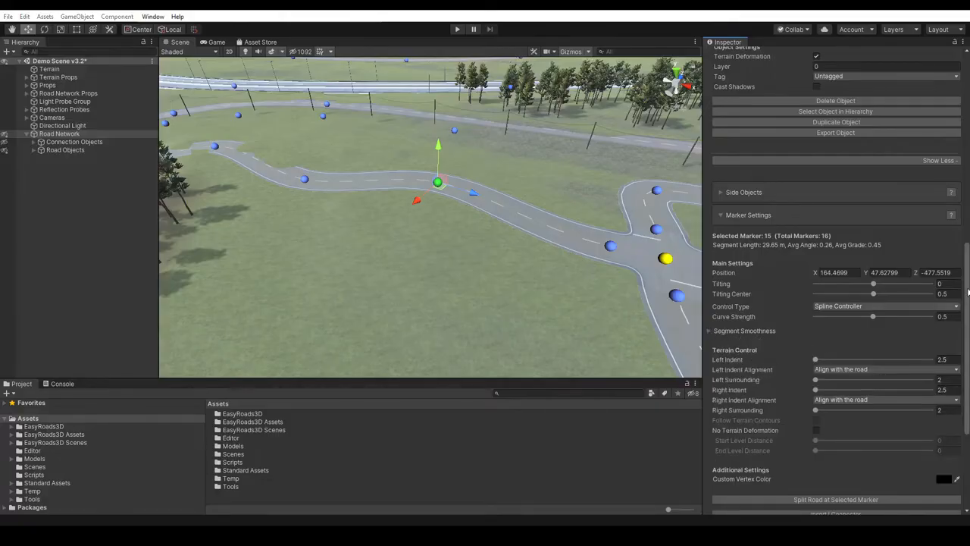
- Review marker 15's Terrain Control settings and collapse the Road Settings of Primary Road 0010
left_click_drag(968, 283, 968, 302)
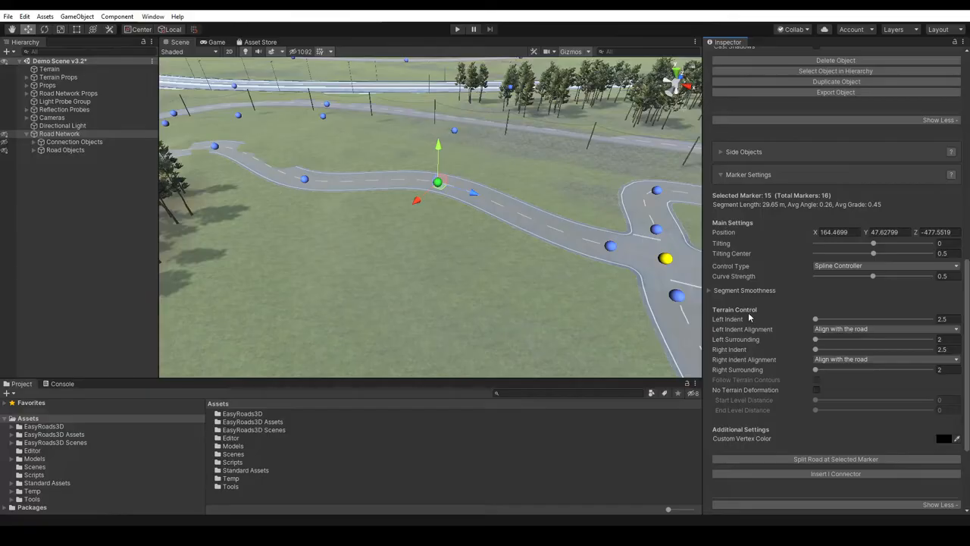
left_click_drag(968, 296, 969, 152)
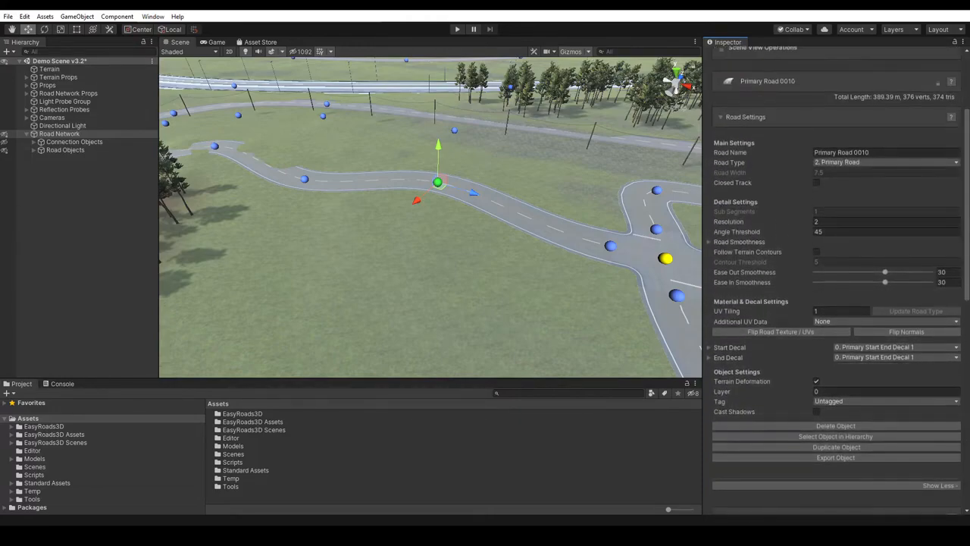
left_click(755, 118)
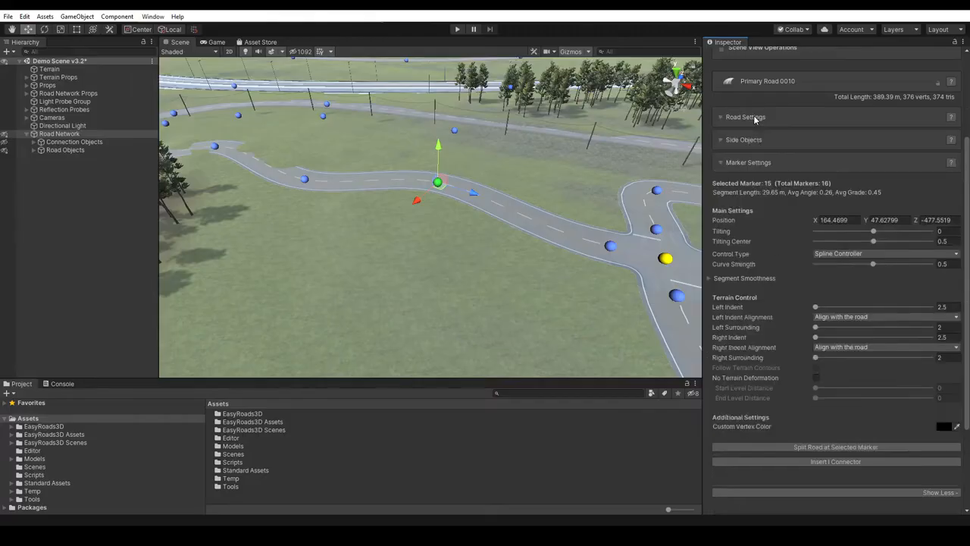
scroll(866, 131, "up", 3)
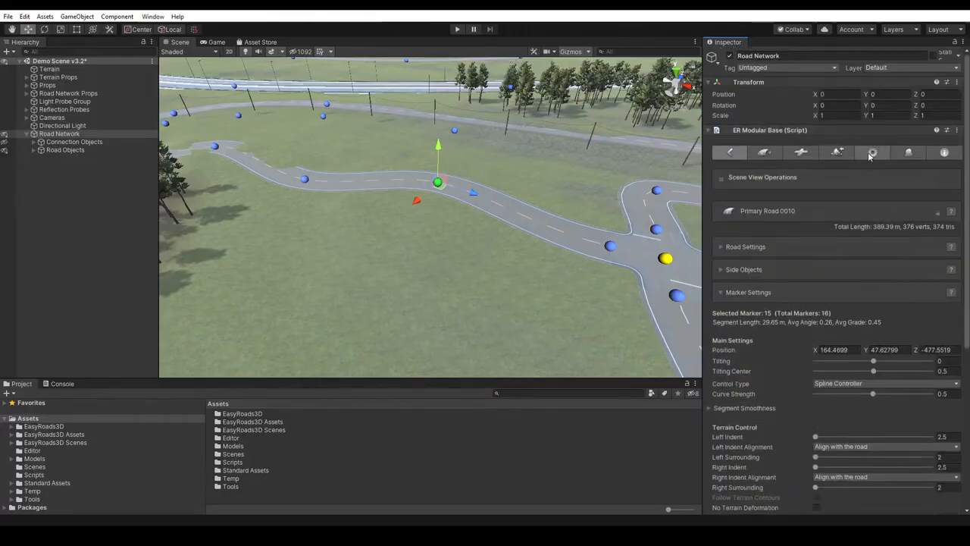
- Try a Default Indent of 1.5 in the general Scene Settings, and set it back to 2.5
left_click(871, 153)
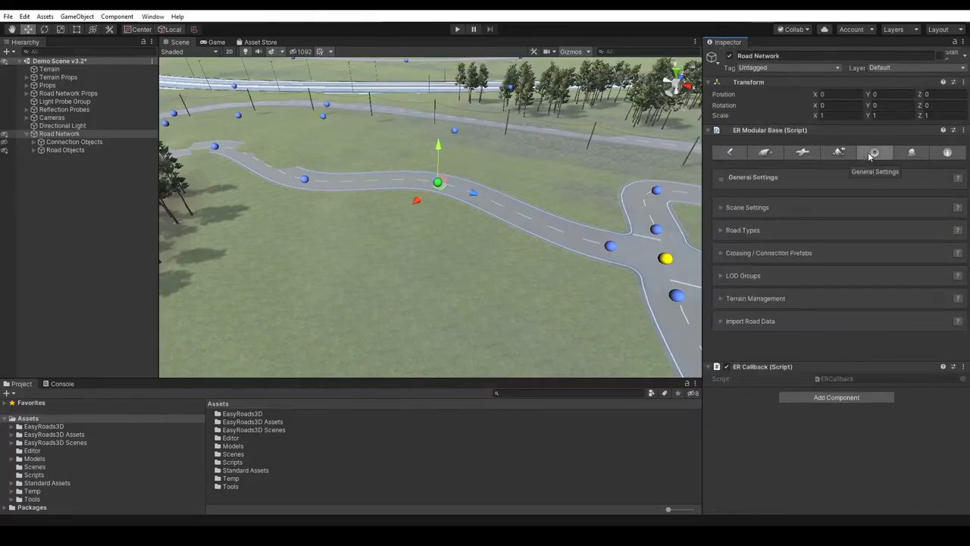
left_click(759, 207)
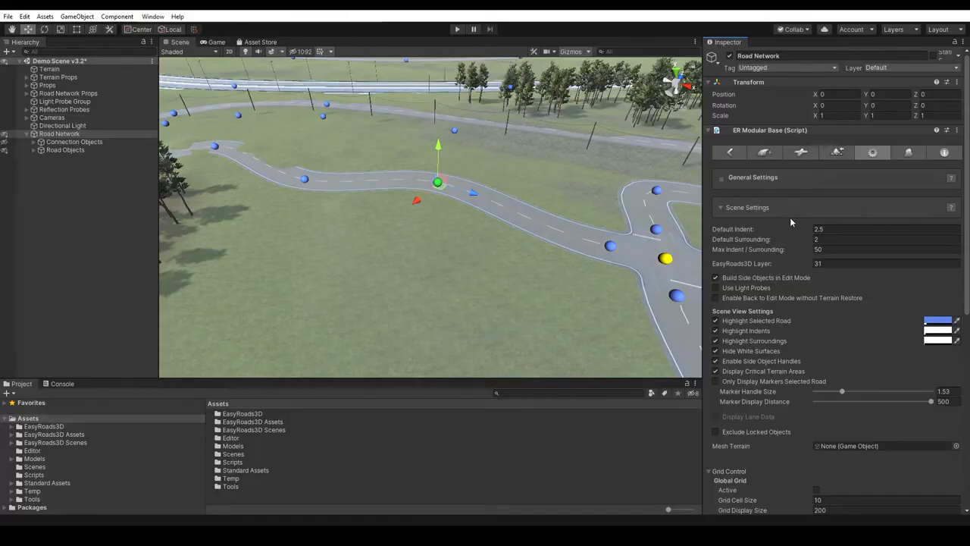
left_click(824, 229)
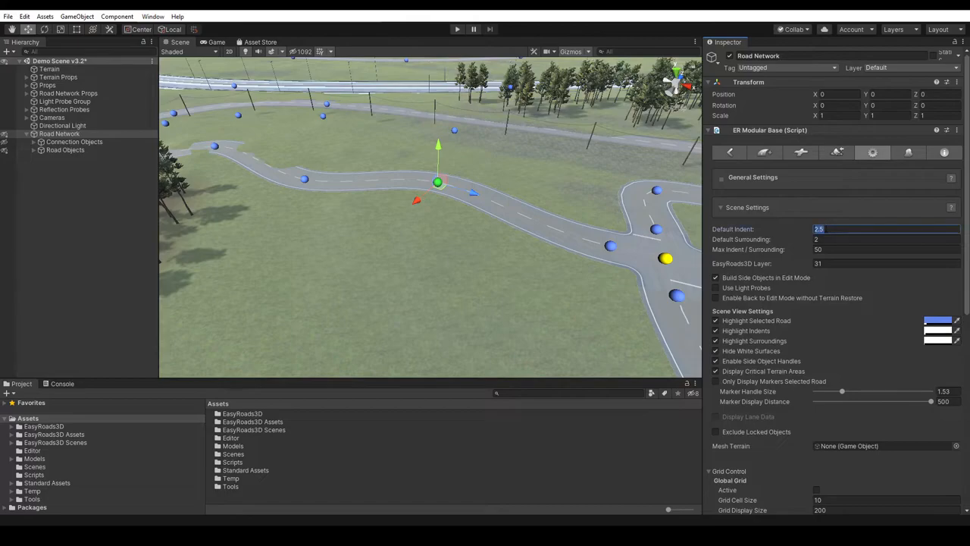
type("0")
key("BackSpace")
type("1.5")
left_click_drag(825, 230, 814, 229)
type("2,5")
key("Return")
left_click(749, 206)
- Return to marker 15's Terrain Control settings and select the marker to examine the road's indent and surrounding surfaces
left_click(730, 153)
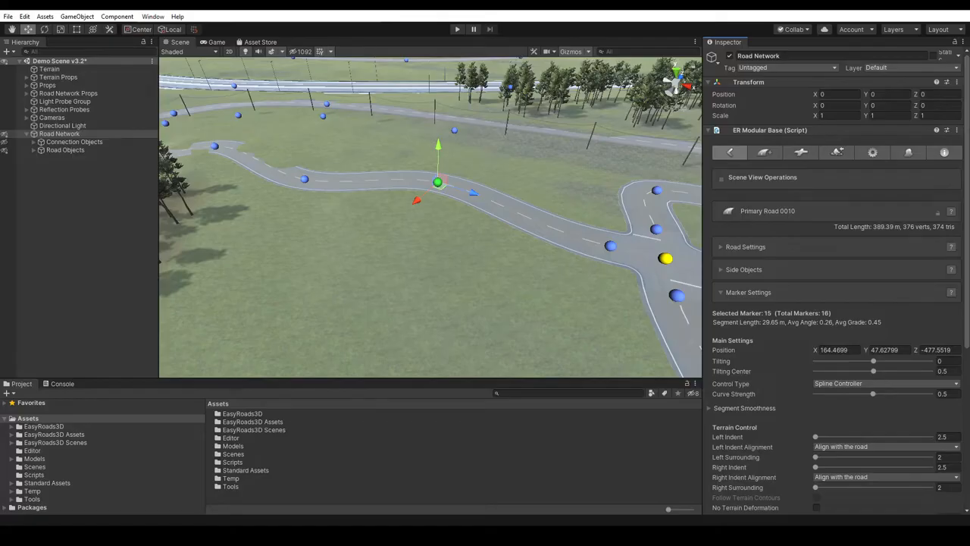
scroll(807, 325, "down", 4)
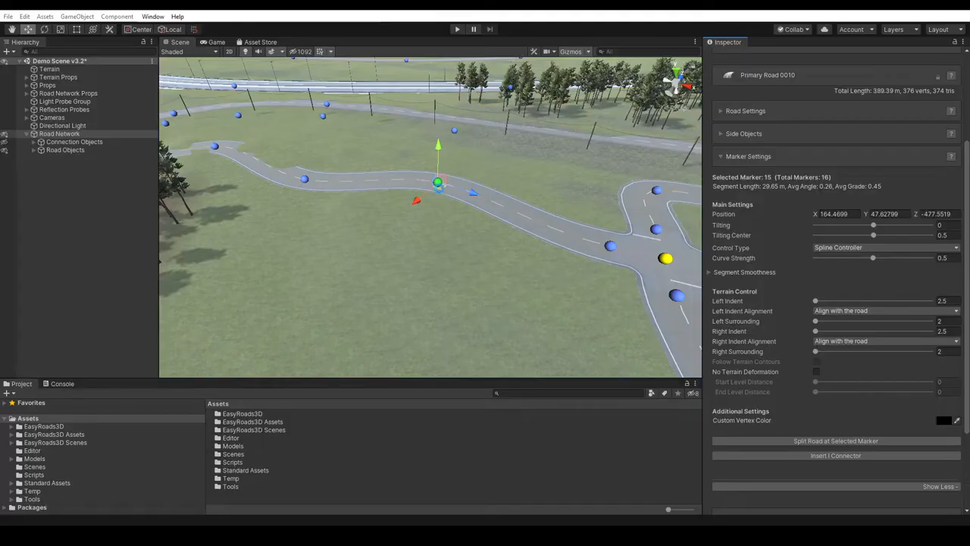
left_click(440, 189)
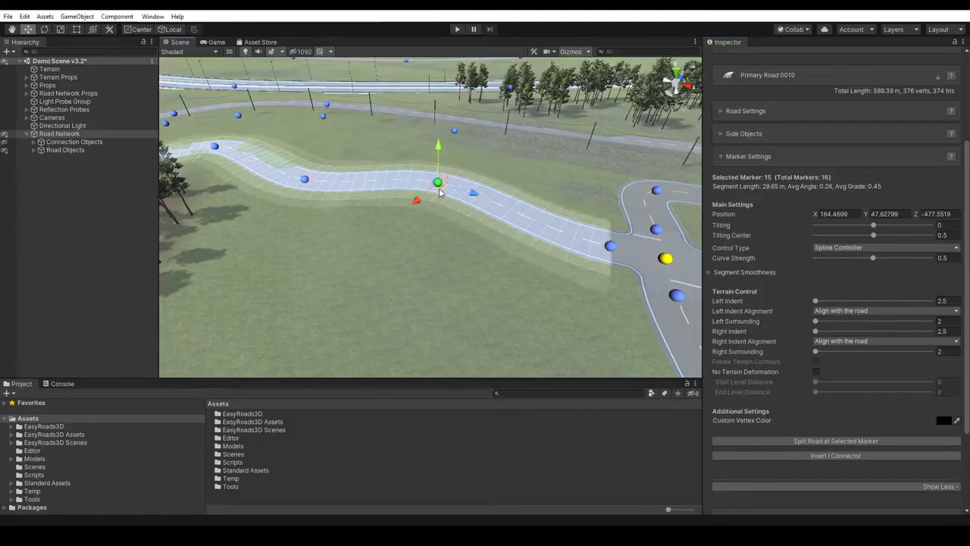
right_click_drag(441, 244, 418, 245)
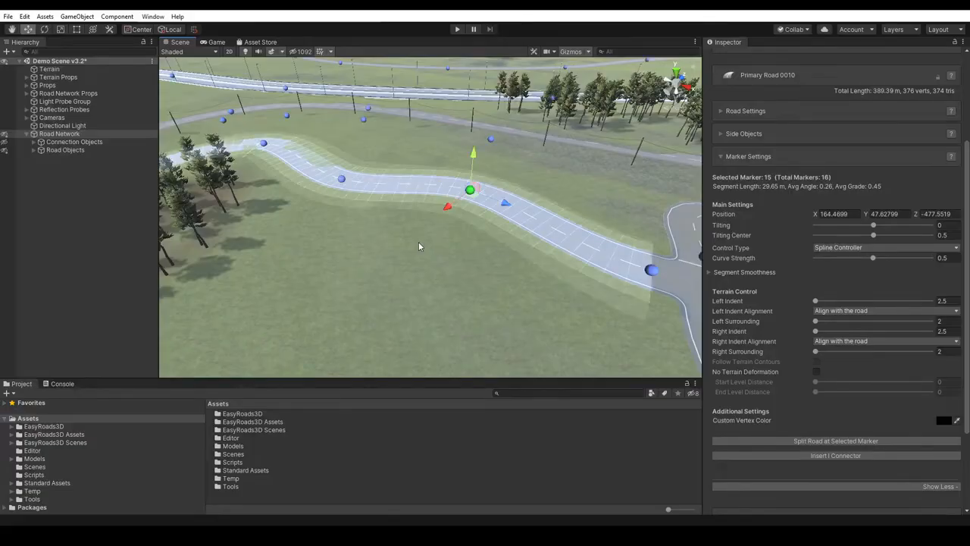
- Turn off highlighting of surroundings, indents and the selected road in the Scene Settings, and turn all three back on
scroll(886, 181, "up", 3)
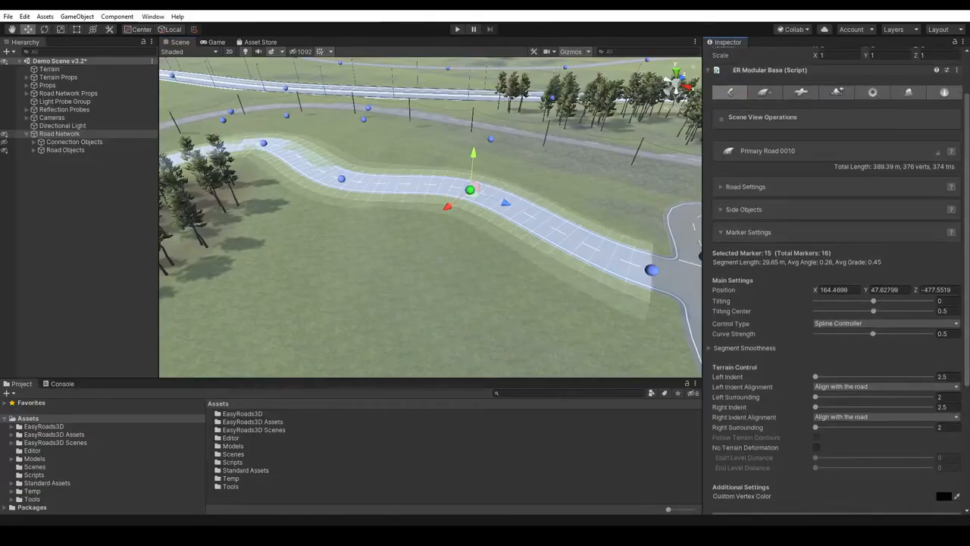
left_click(873, 139)
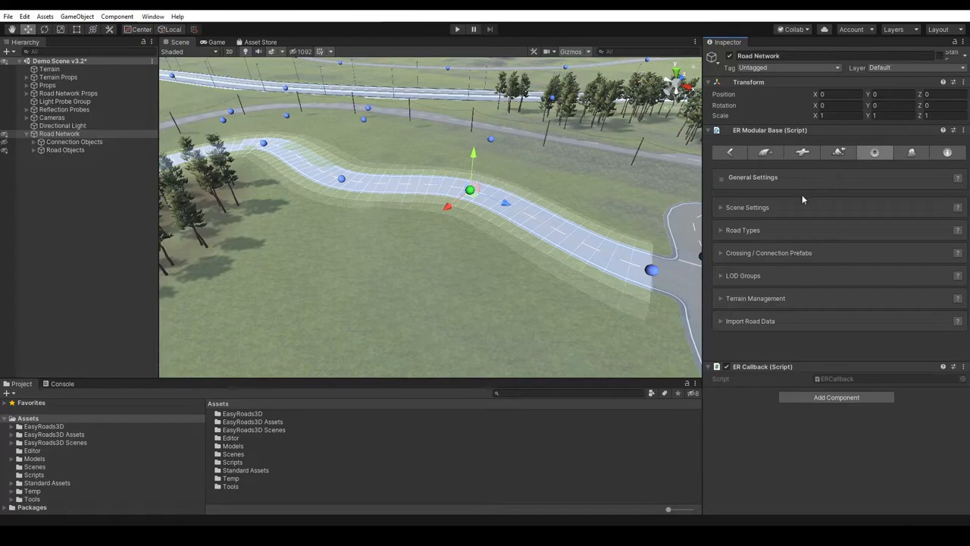
left_click(757, 209)
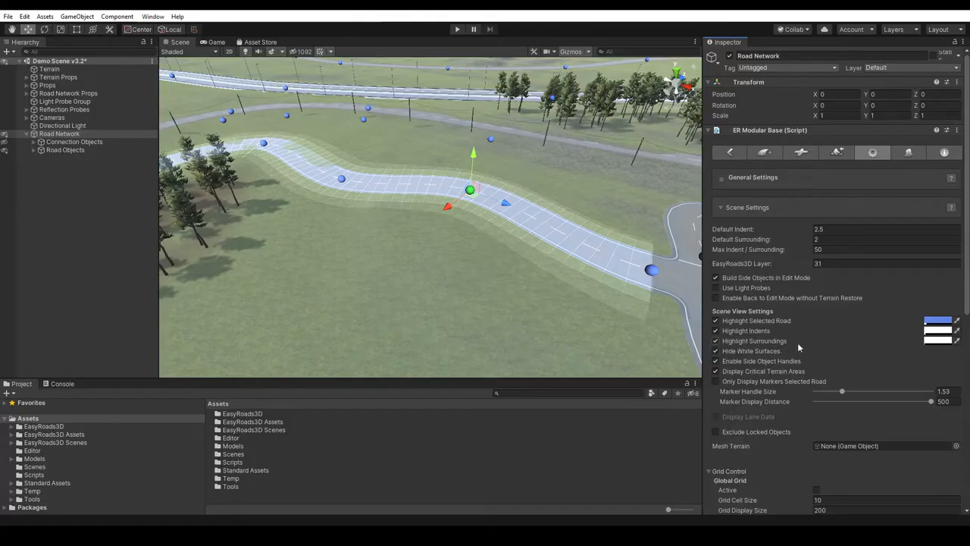
left_click(716, 342)
left_click(716, 331)
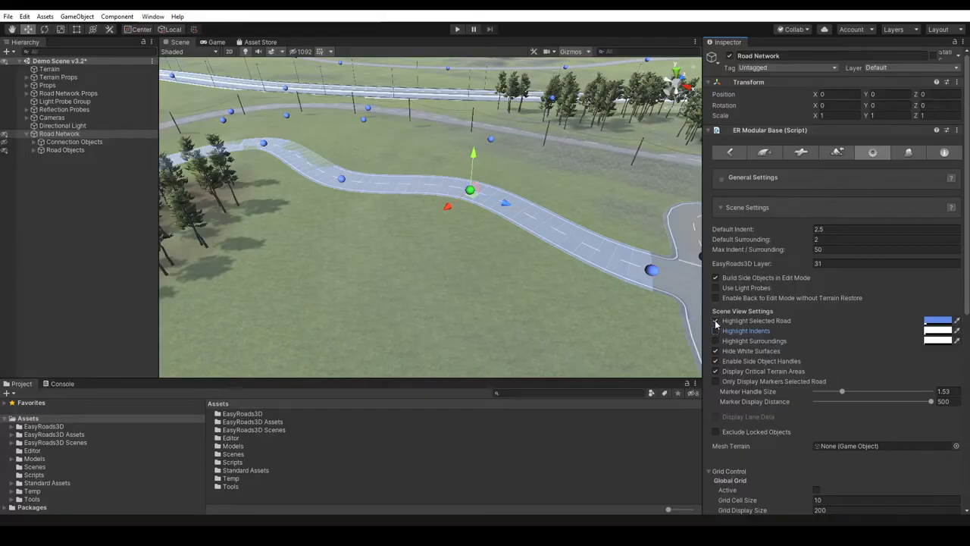
left_click(715, 321)
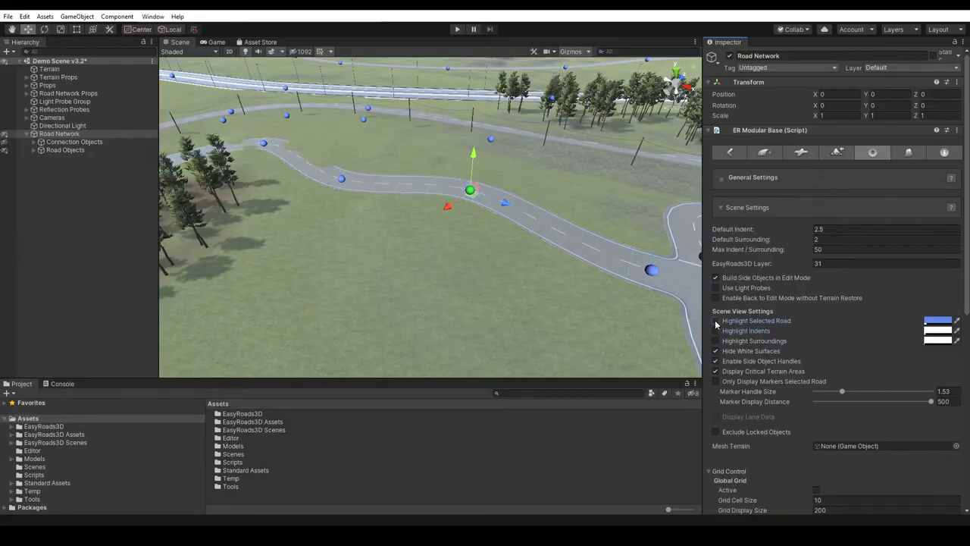
left_click(715, 321)
left_click(716, 331)
left_click(715, 341)
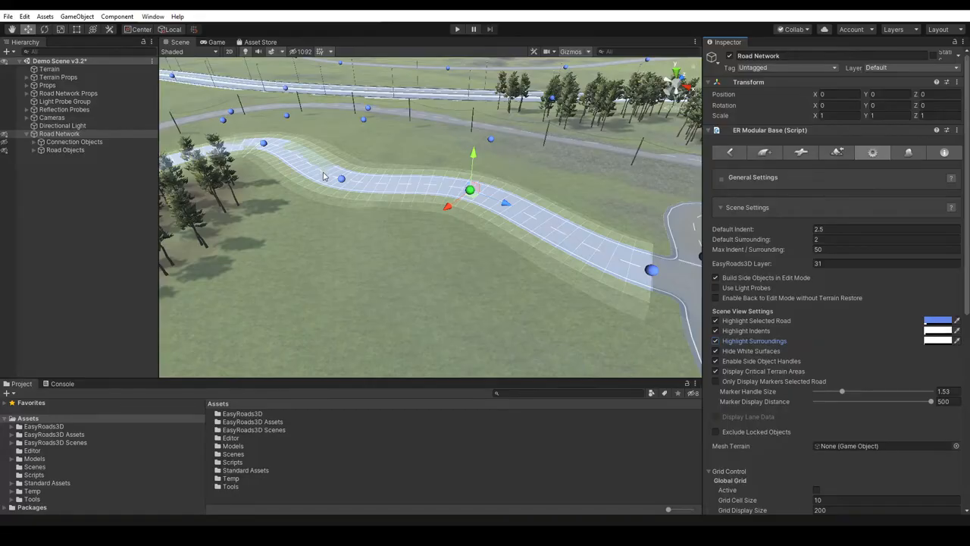
- Move marker 15 of Primary Road 0010 to about X 161.6, Z -475.7 and raise it to about Y 50.97
left_click(469, 194)
left_click_drag(470, 195, 461, 190)
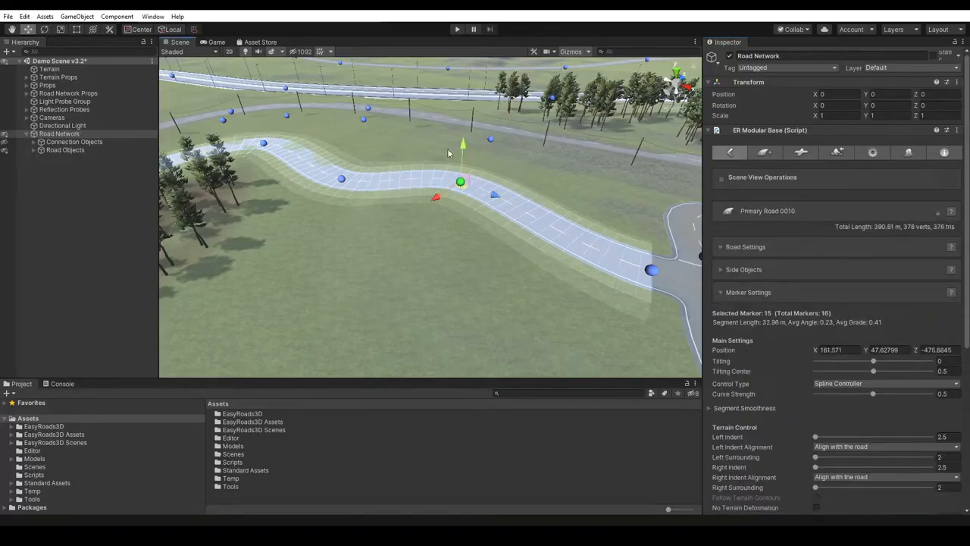
left_click_drag(465, 146, 468, 133)
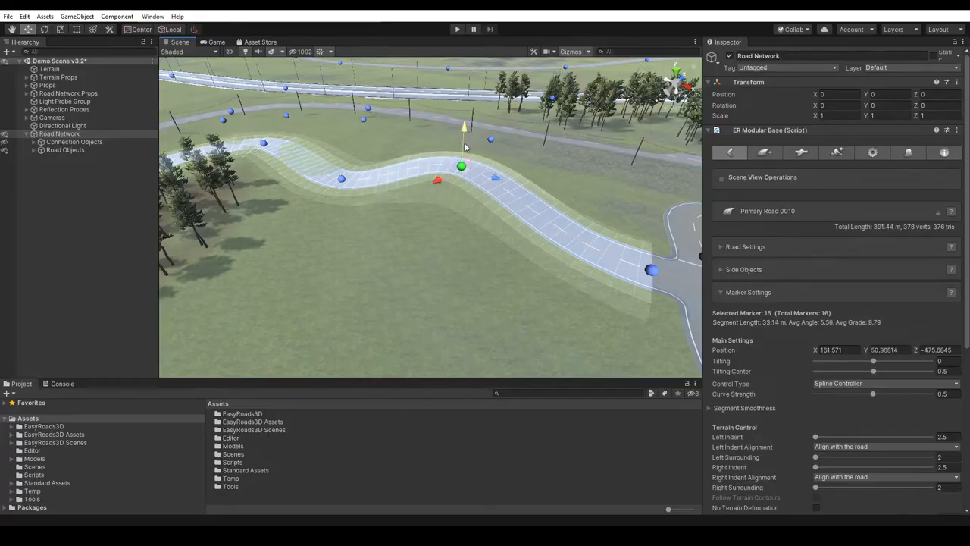
- Reselect marker 15 of Primary Road 0010, enable Selected Roads Only, and build the terrain with Target Terrain(s) set to All Terrains
right_click_drag(477, 267, 463, 253)
middle_click_drag(459, 250, 372, 266)
mouse_move(401, 260)
right_mouse_down("alt")
mouse_move(389, 345)
mouse_move(400, 336)
right_mouse_up("alt")
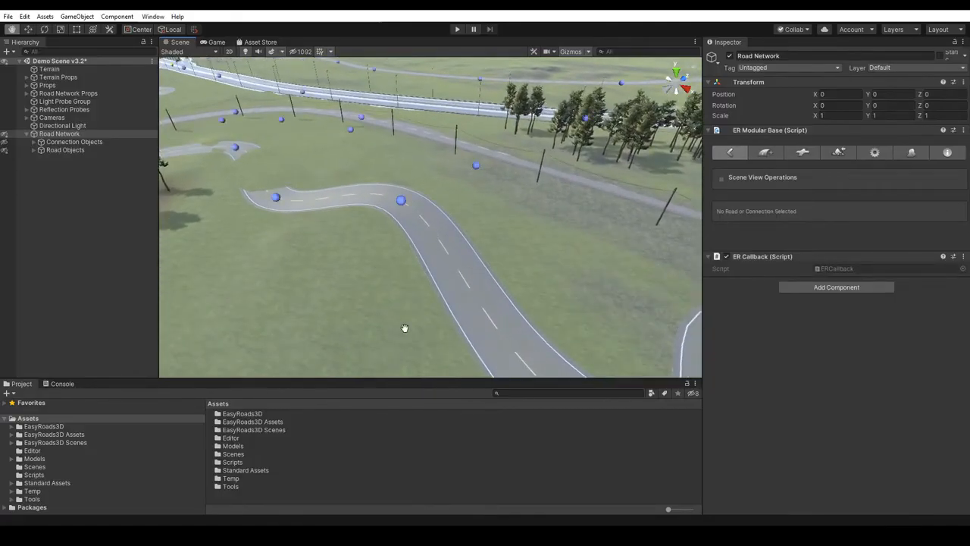
left_click(401, 200)
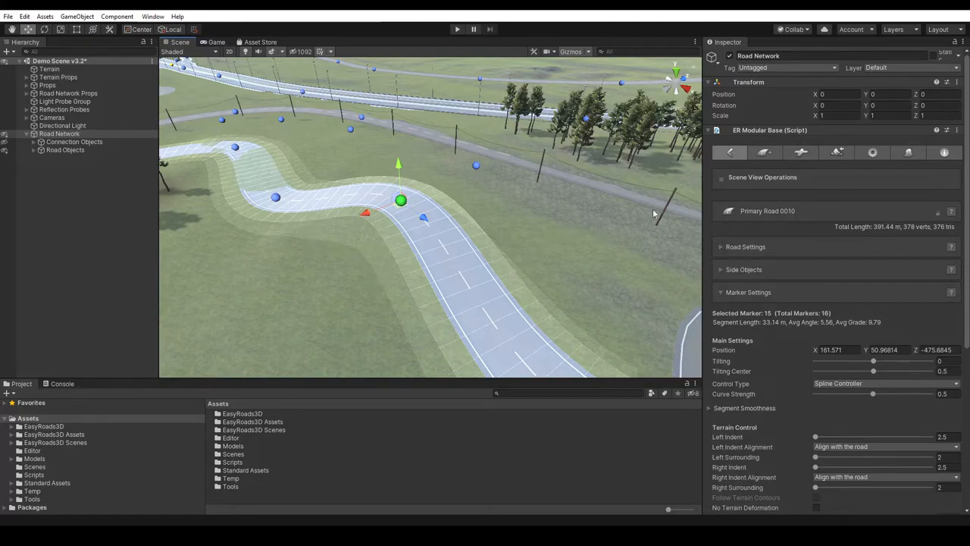
left_click(837, 152)
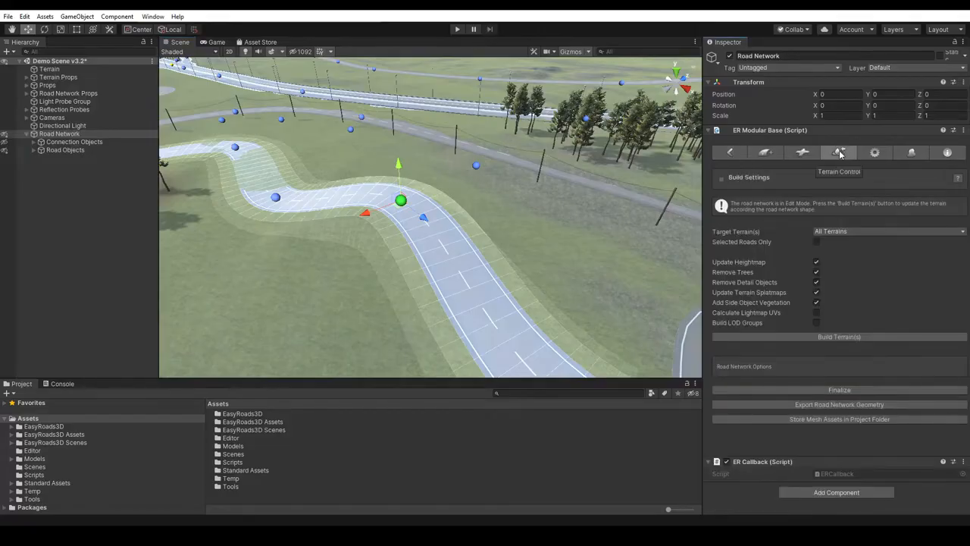
left_click(816, 243)
left_click(834, 337)
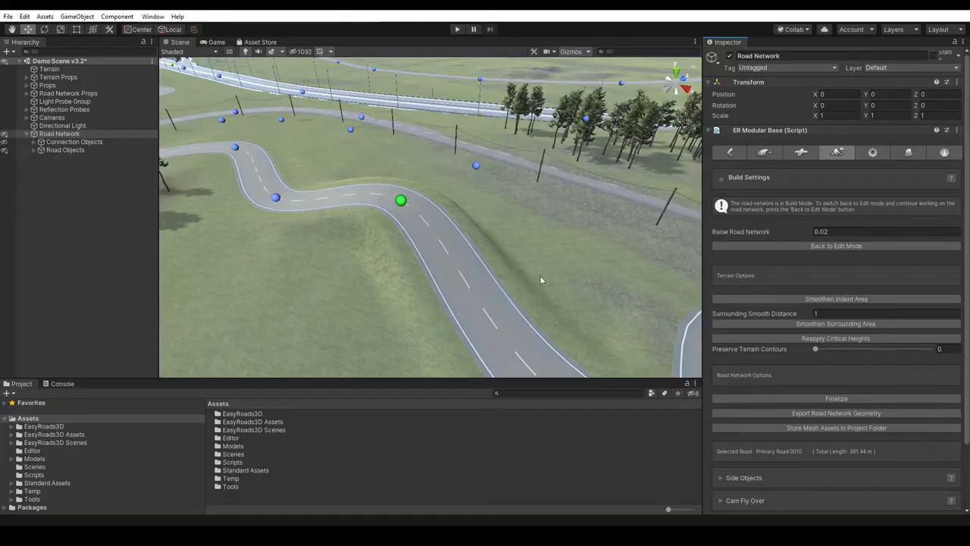
- Return to edit mode and set marker 15's left and right indents to 4.2 and 4.8, and its surroundings to about 10.4 and 8.8
left_click(820, 247)
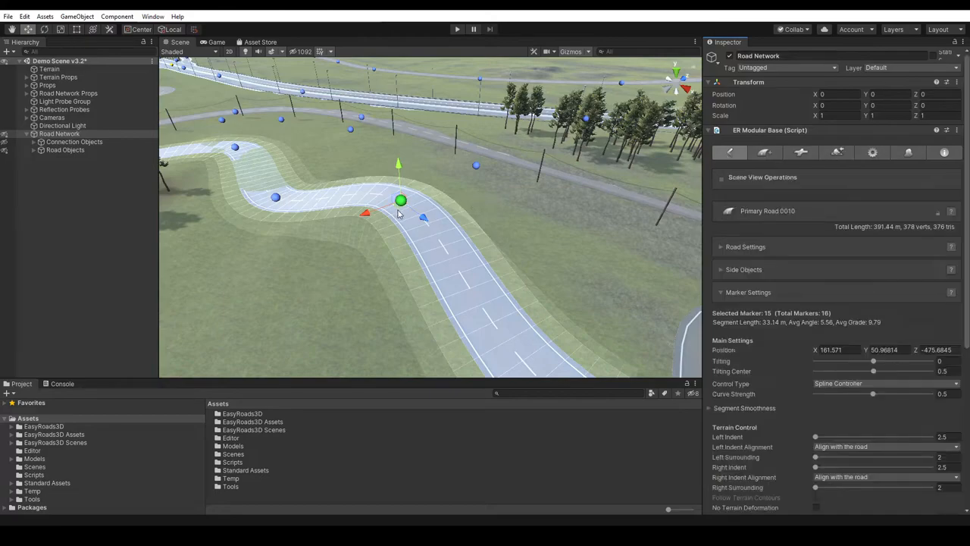
left_click_drag(966, 255, 967, 315)
left_click_drag(816, 340, 832, 390)
left_click(816, 361)
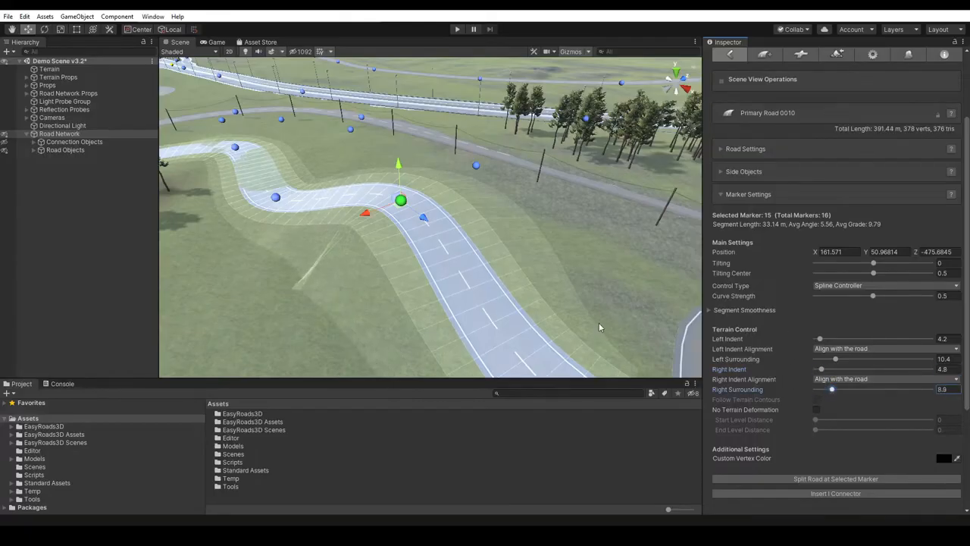
- Build the terrain for the selected Primary Road 0010 across All Terrains, and return the road network to edit mode
left_click(838, 55)
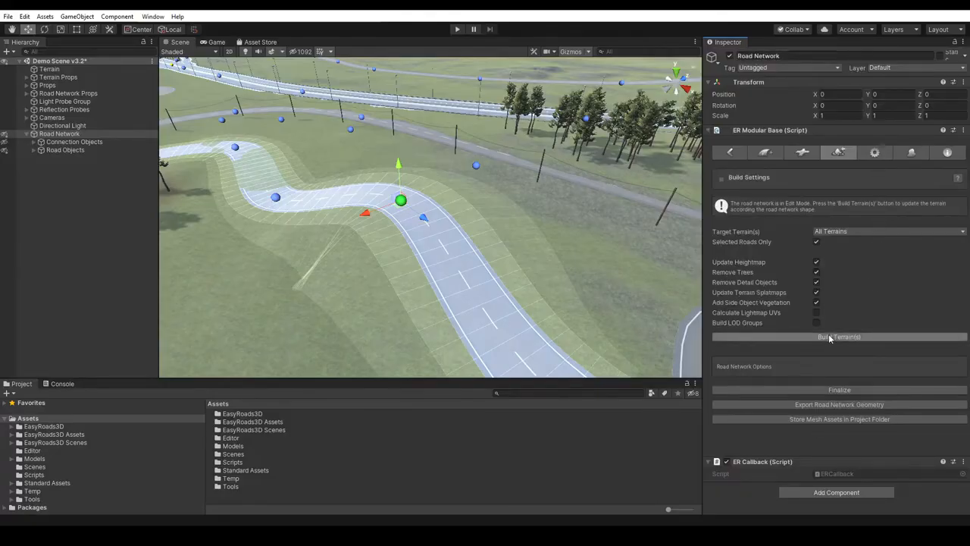
left_click(830, 338)
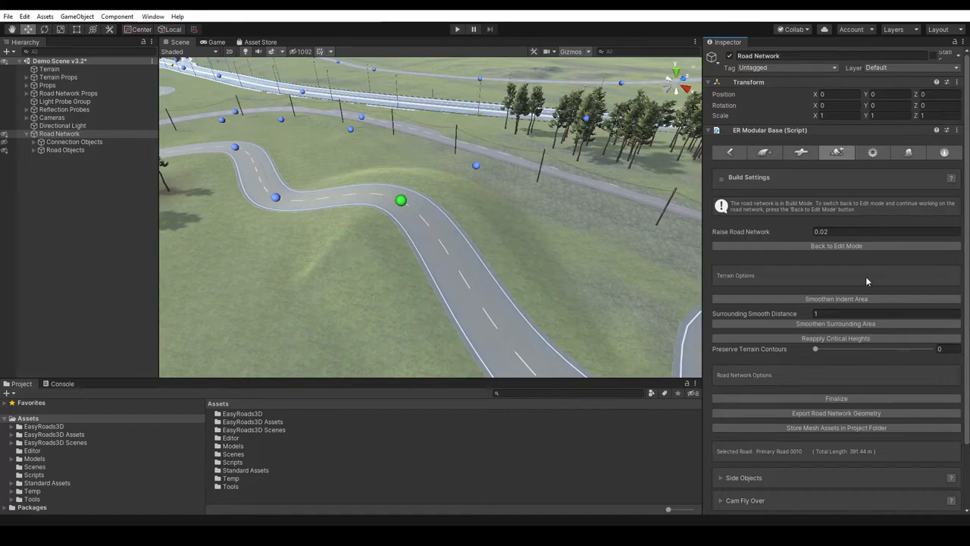
left_click(827, 246)
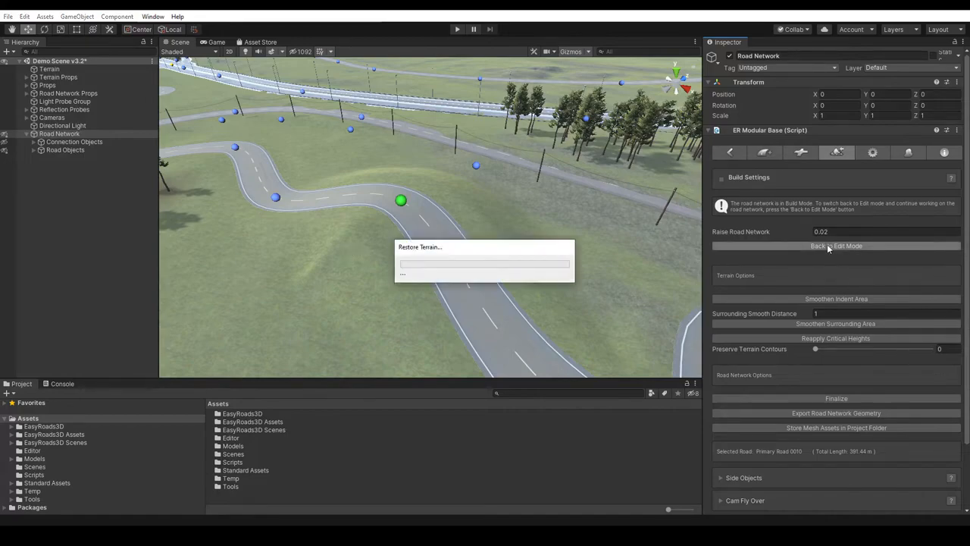
- Set the right surrounding of marker 15 on Primary Road 0010 to 4.9
left_click(730, 151)
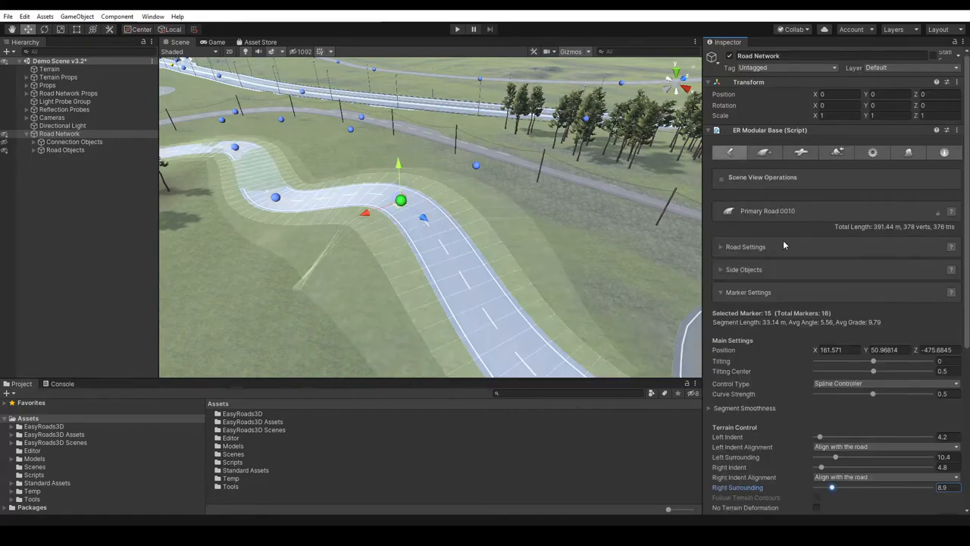
scroll(837, 422, "down", 3)
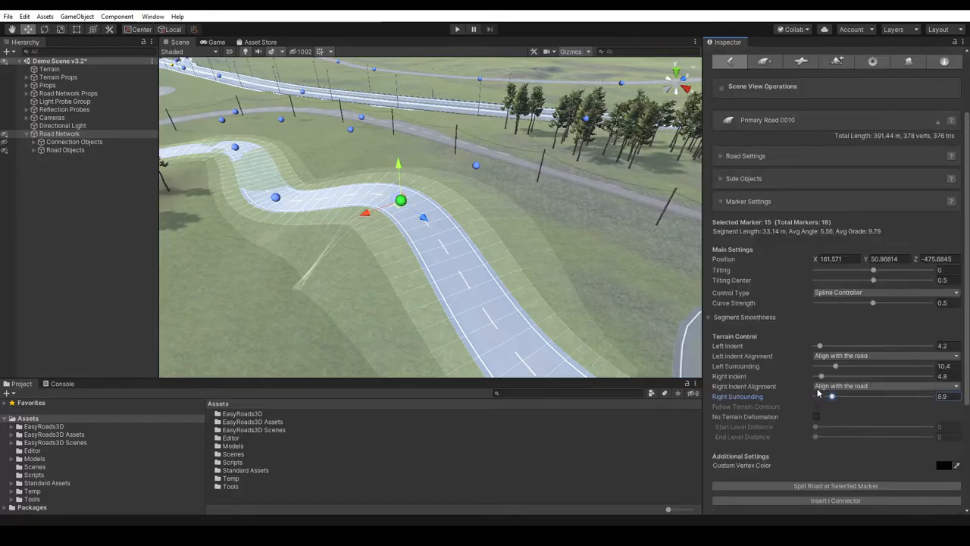
left_click_drag(832, 400, 822, 399)
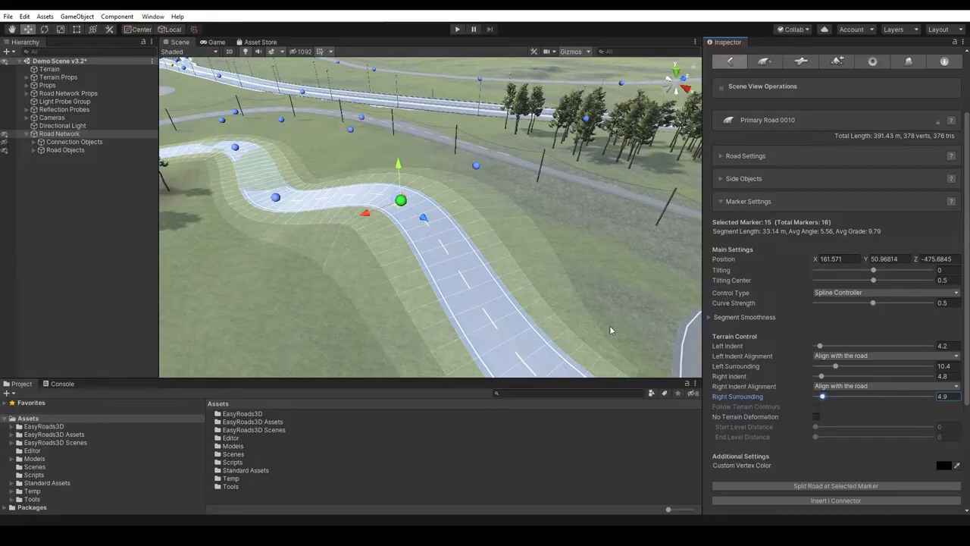
- Move marker 15 of Primary Road 0010 to about X 163.0, Z -478.0 and lower it to about Y 49.5
left_click_drag(367, 214, 357, 217)
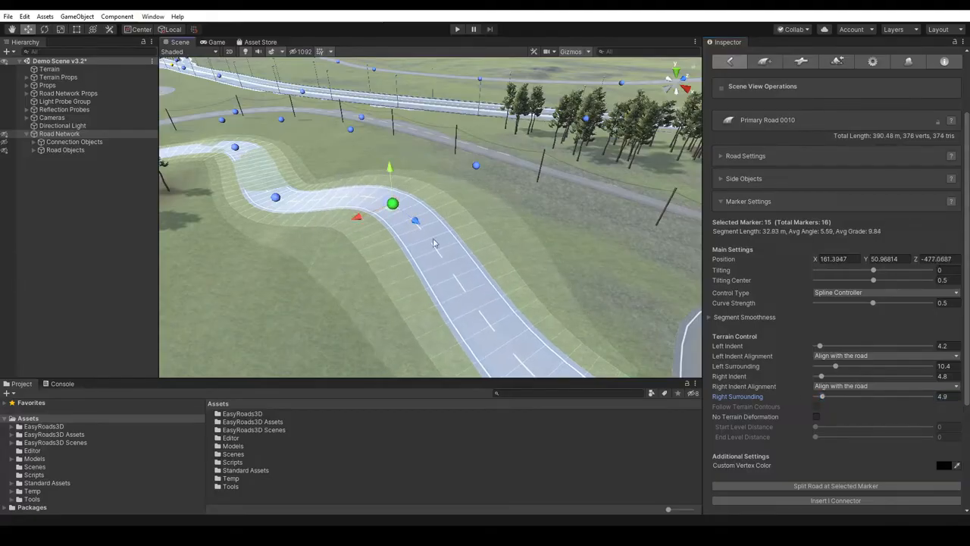
left_click_drag(390, 170, 391, 180)
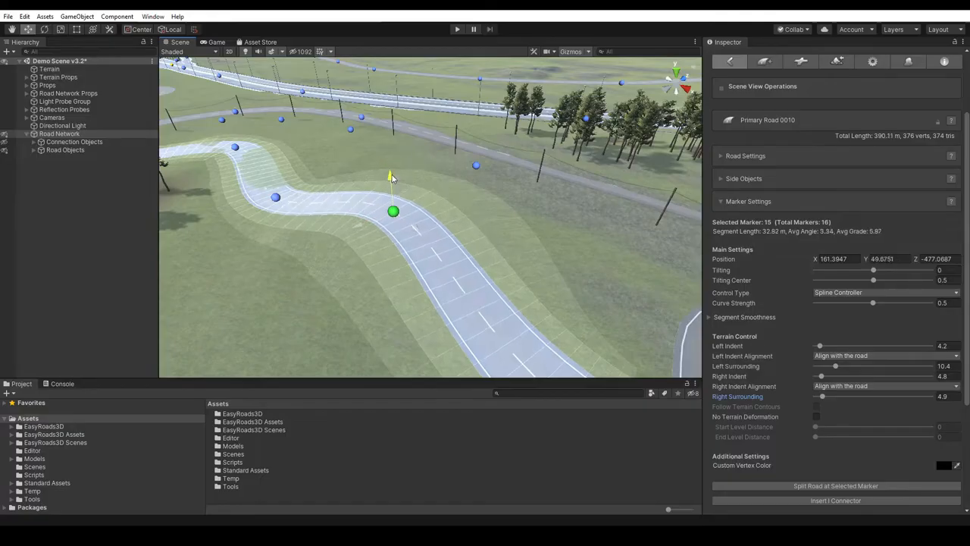
left_click_drag(407, 238, 417, 256)
left_click_drag(436, 302, 504, 284, "alt")
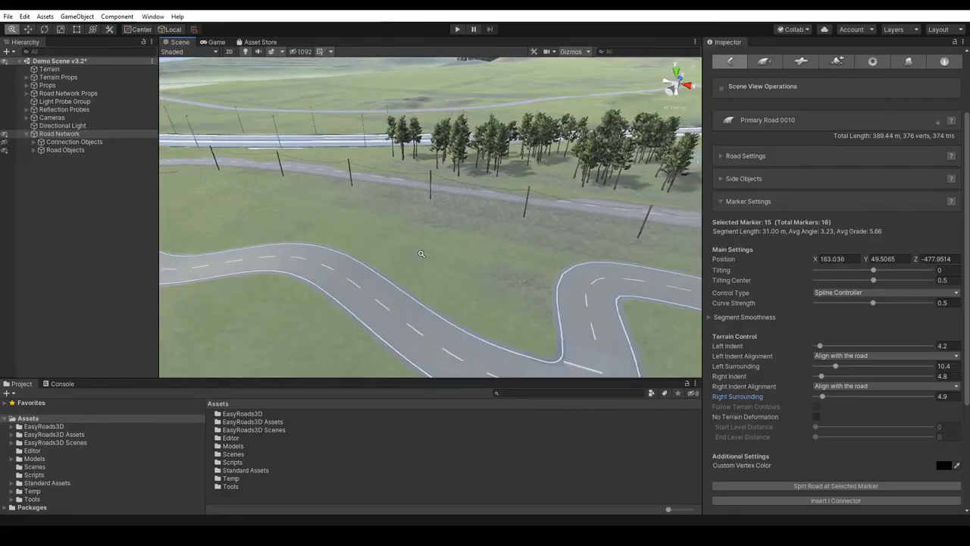
scroll(485, 280, "down", 3)
middle_click_drag(341, 323, 416, 290)
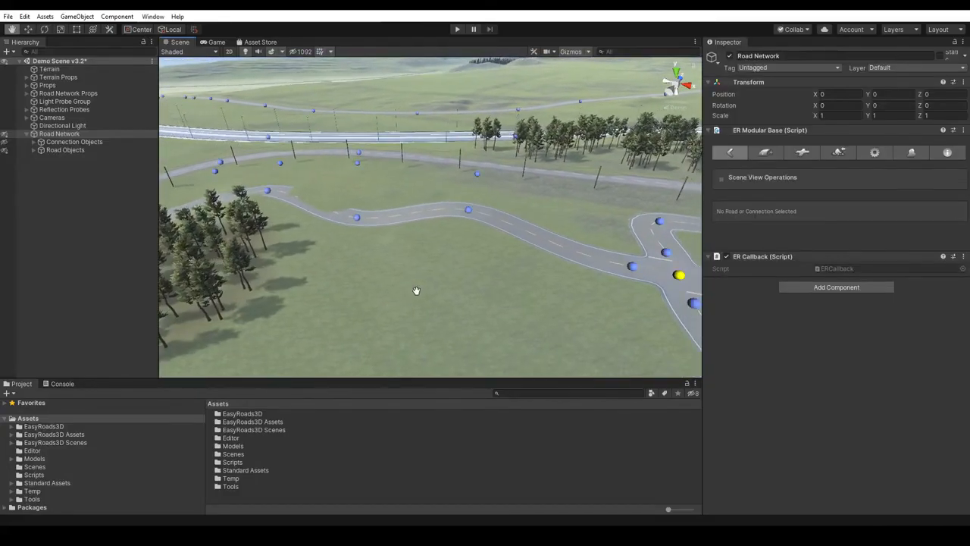
- Reselect marker 15 of Primary Road 0010, reduce its marker settings to the short view, and expand them to the full view again
left_click(468, 211)
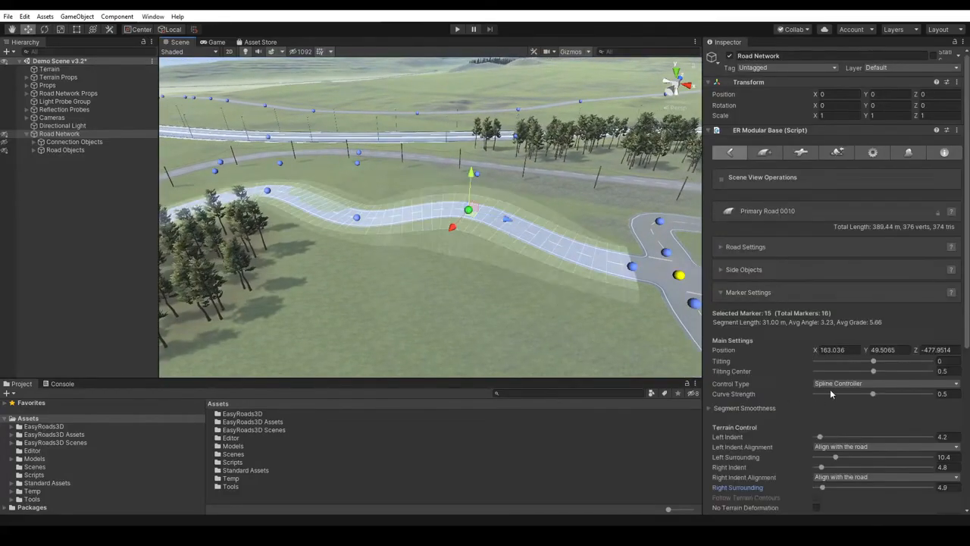
scroll(968, 326, "down", 3)
scroll(969, 326, "down", 2)
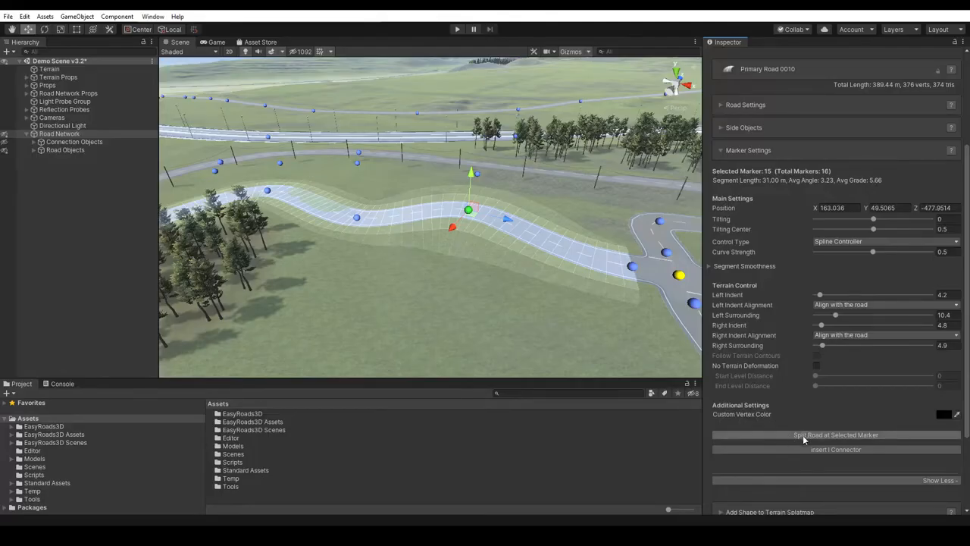
left_click(941, 480)
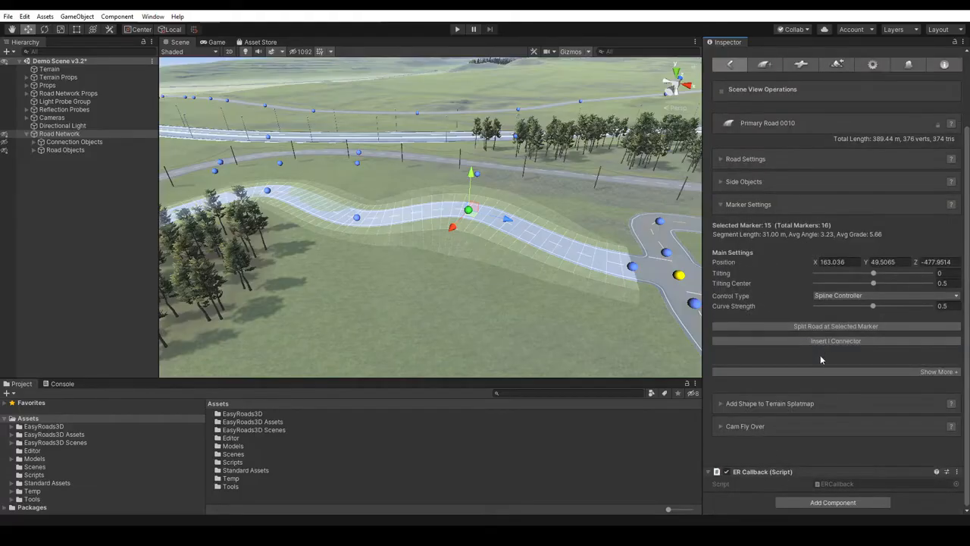
left_click(938, 372)
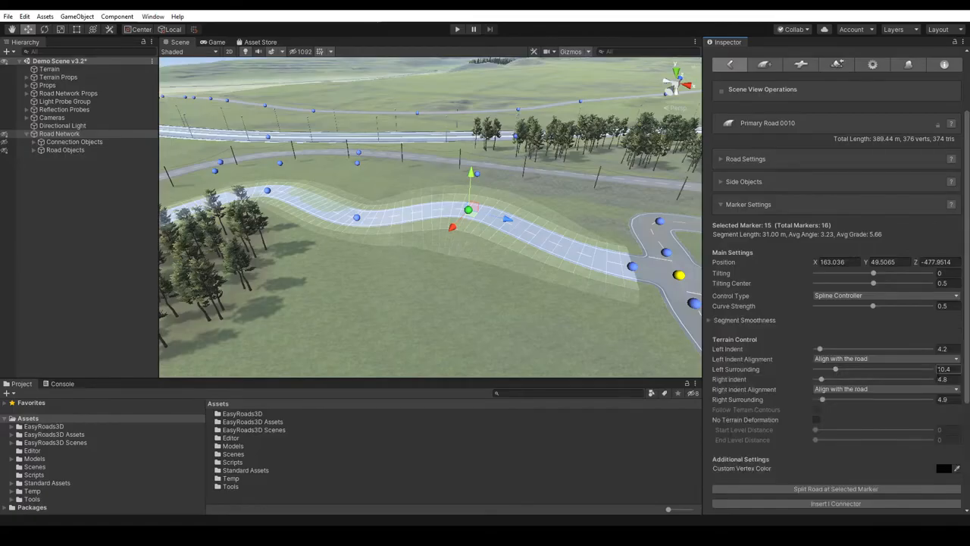
- Collapse the marker settings, add the Guard Rail barrier to Primary Road 0010 as a side object, and expand its options
left_click(744, 206)
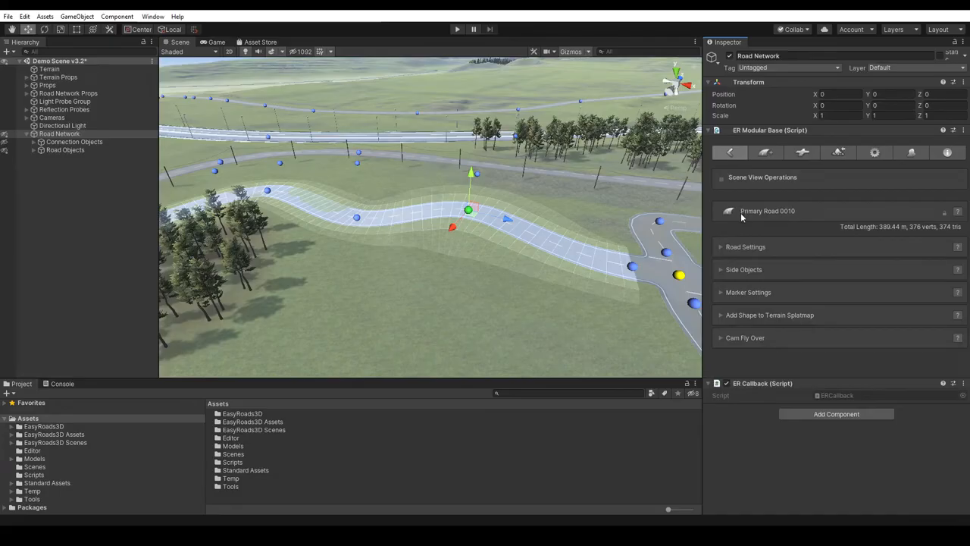
left_click(742, 271)
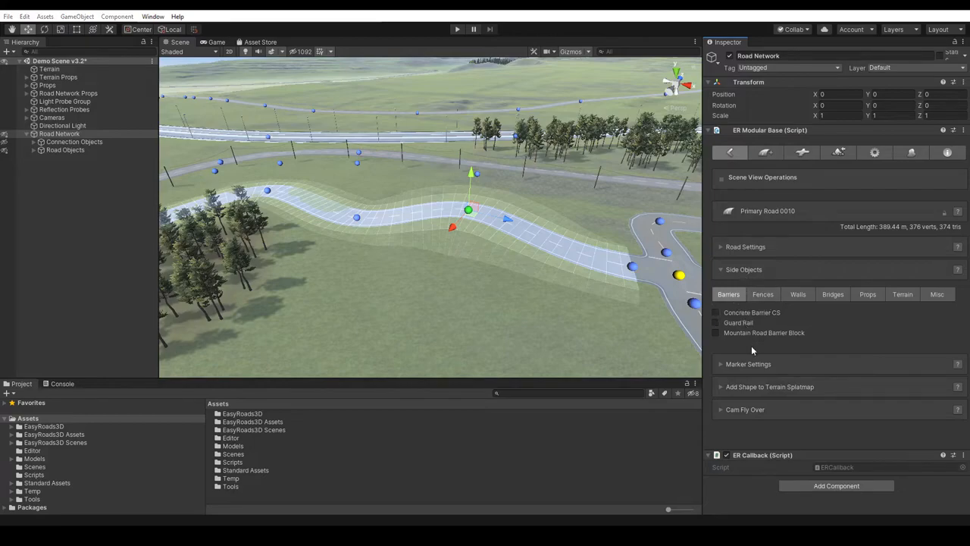
left_click(457, 320)
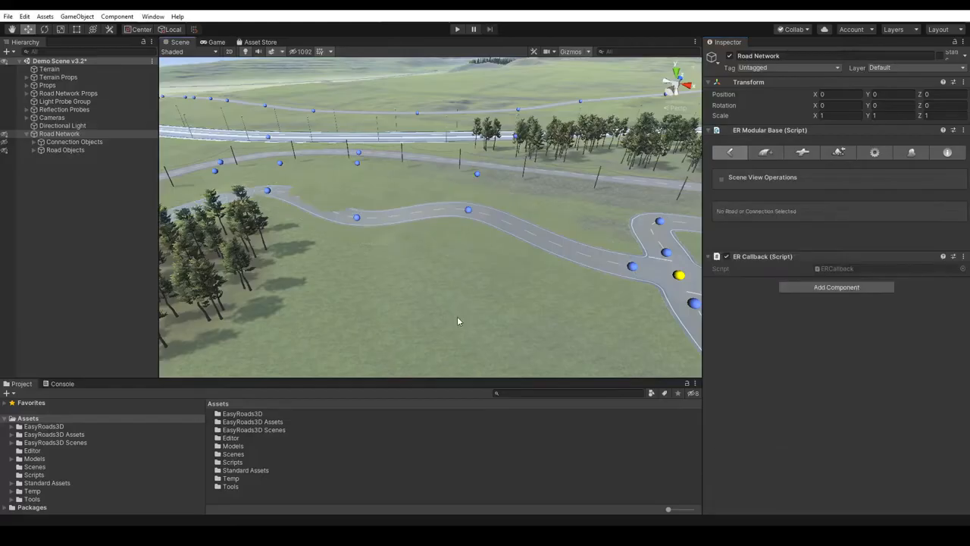
left_click(468, 210)
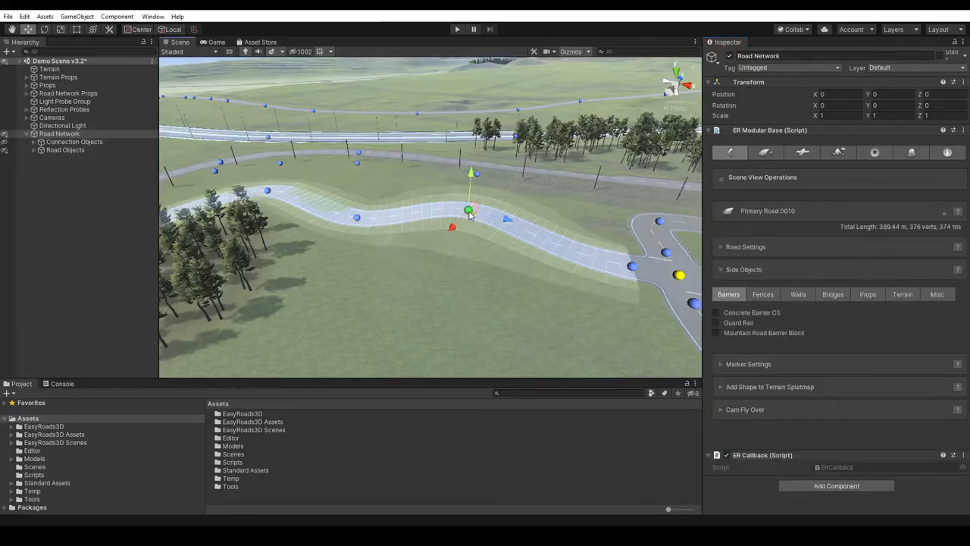
left_click(717, 323)
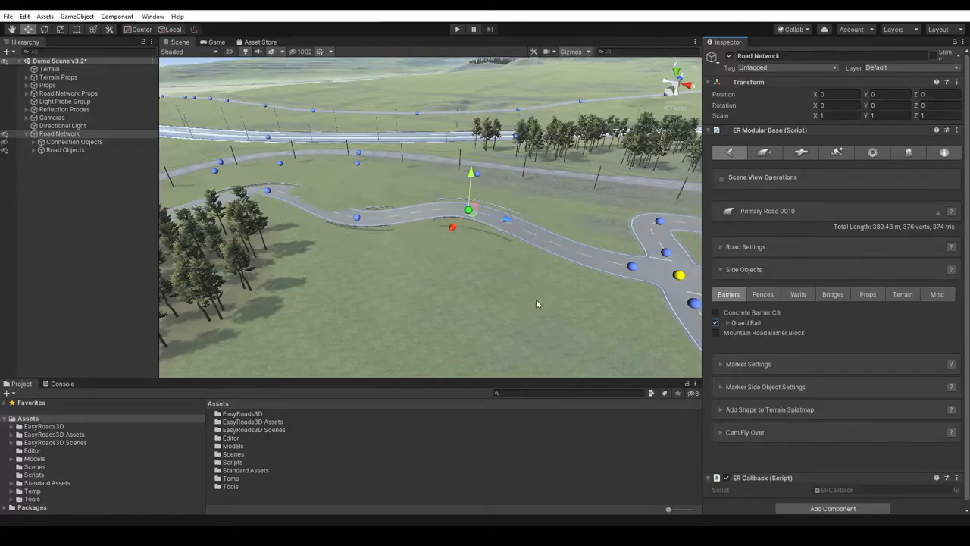
left_click(728, 323)
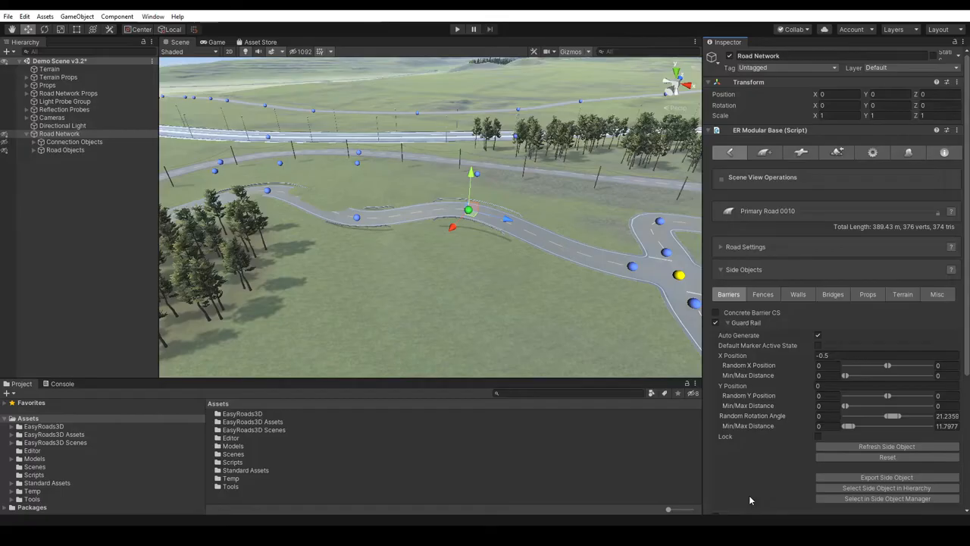
- Select Guard Rail among the barriers in the Side Object Manager and review its general and Auto Generate threshold settings
left_click(909, 152)
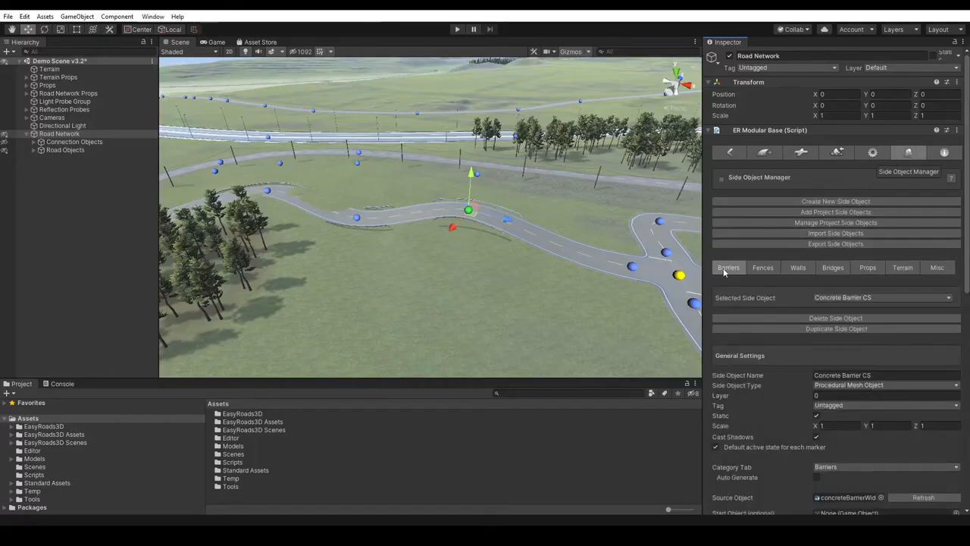
left_click(844, 297)
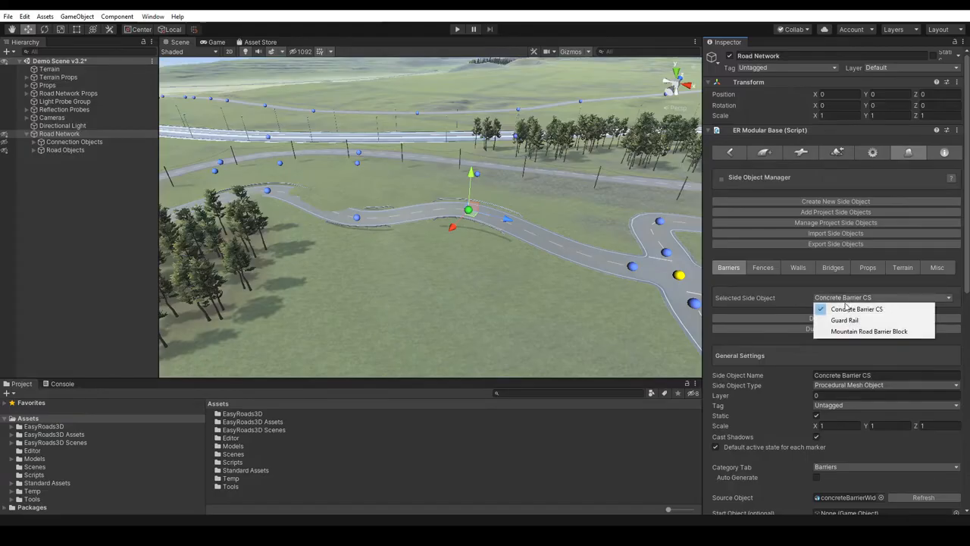
left_click(846, 320)
left_click_drag(967, 198, 968, 267)
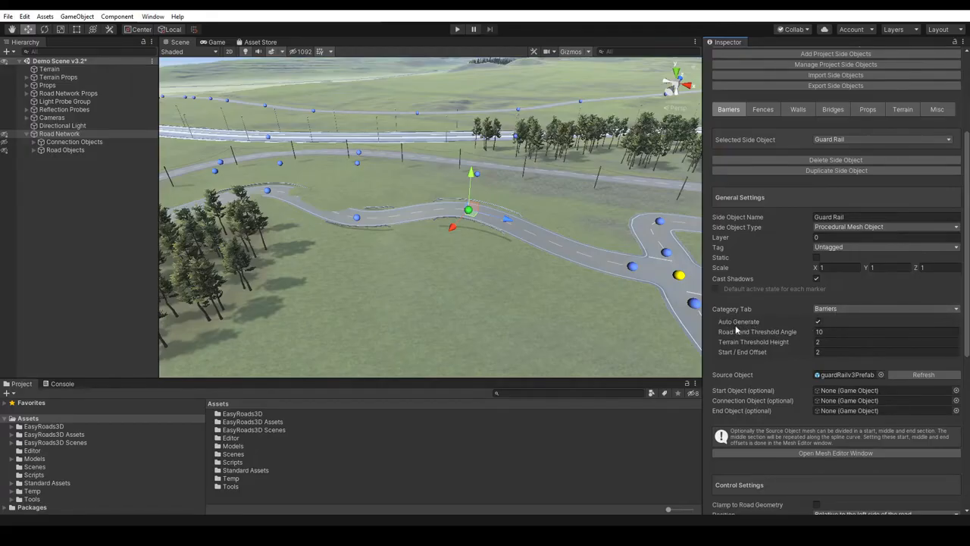
mouse_move(735, 329)
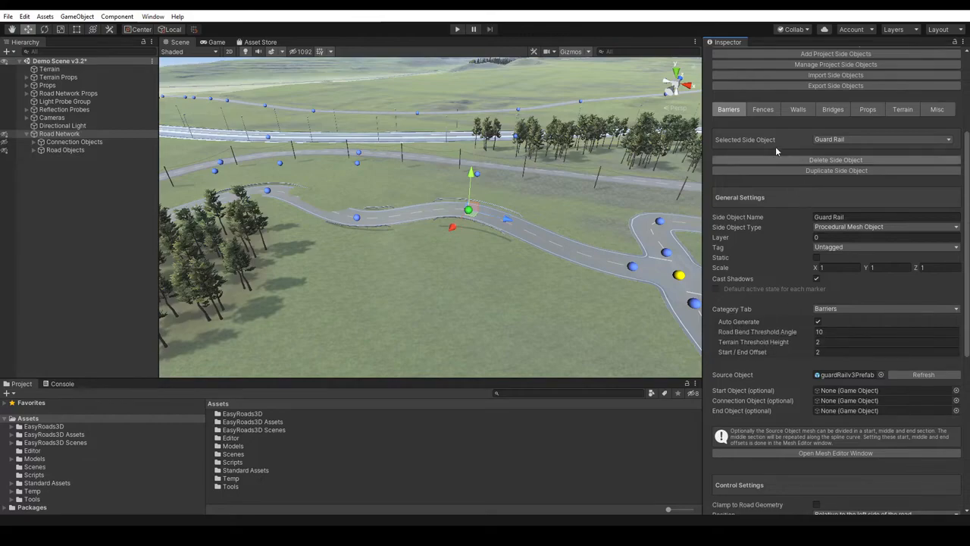
scroll(958, 180, "up", 5)
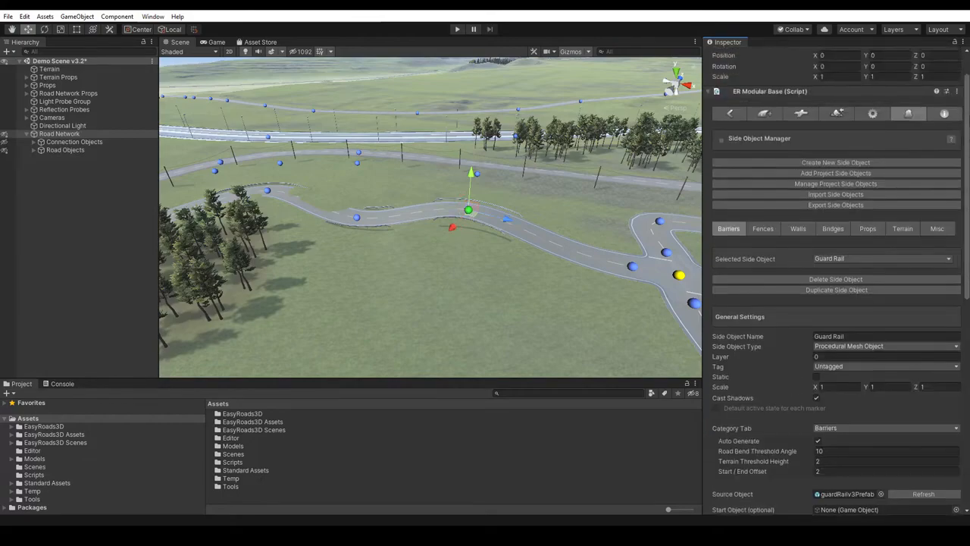
- Switch the Guard Rail on Primary Road 0010 from Auto Generate to Default Marker Active State and inspect the rails along the road
left_click(726, 150)
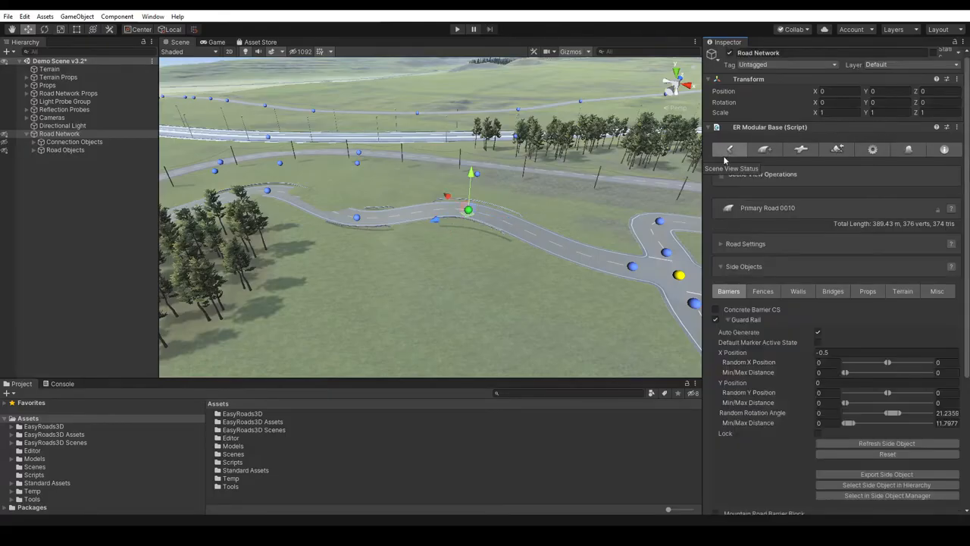
left_click(817, 341)
left_click_drag(564, 309, 550, 293, "alt")
left_click(496, 326)
mouse_move(498, 329)
middle_mouse_down()
mouse_move(526, 235)
mouse_move(517, 235)
middle_mouse_up()
right_click_drag(572, 284, 590, 210, "alt")
mouse_move(457, 288)
middle_mouse_down()
mouse_move(470, 284)
mouse_move(459, 272)
mouse_move(446, 284)
middle_mouse_up()
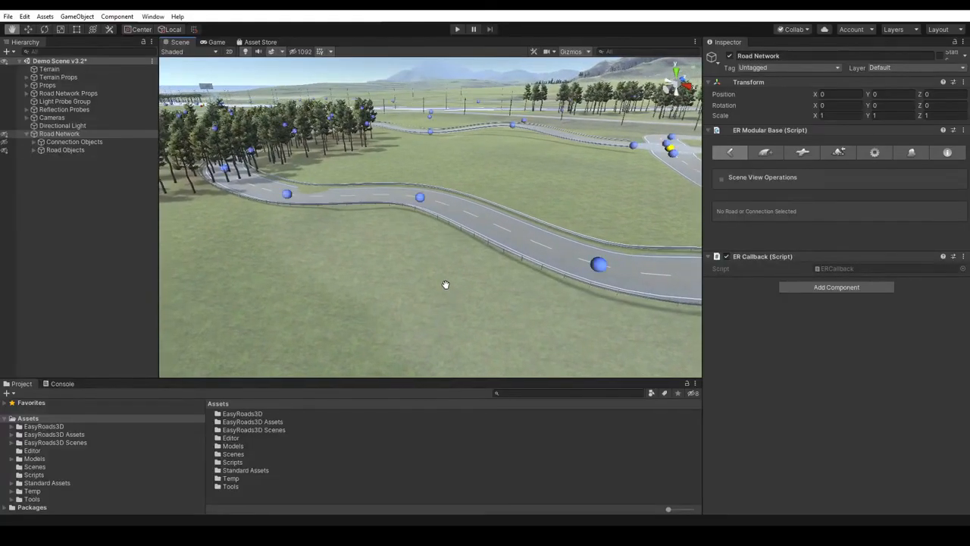
- Select the marker at the bend and raise the Guard Rail's maximum Random Rotation Angle to about 70.5 and maximum distance to about 17.15
left_click(420, 197)
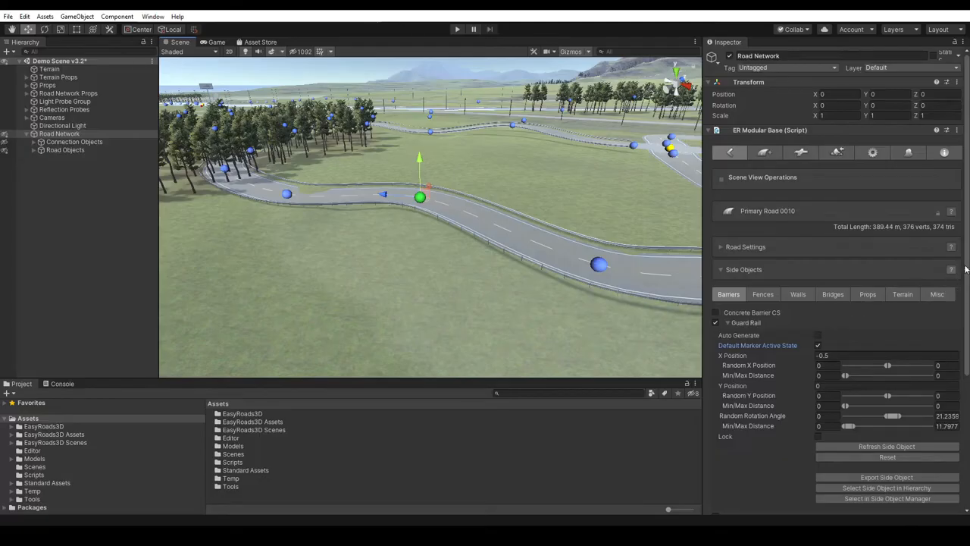
left_click_drag(968, 250, 968, 281)
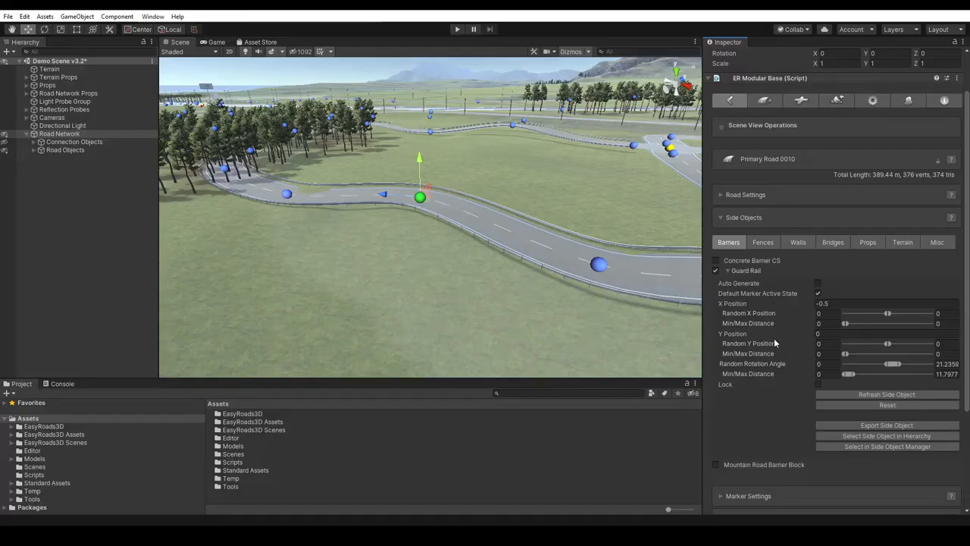
right_click_drag(469, 300, 461, 346, "alt")
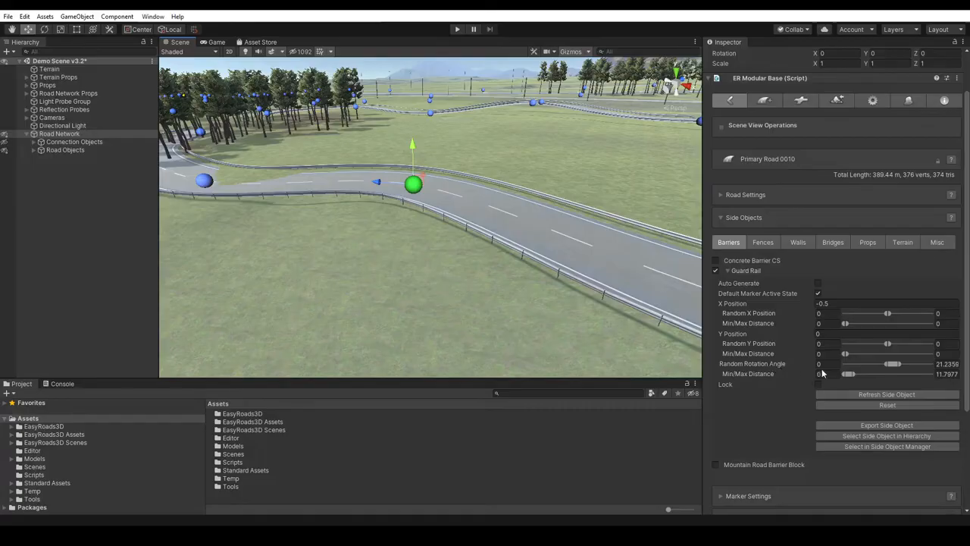
left_click_drag(896, 364, 921, 364)
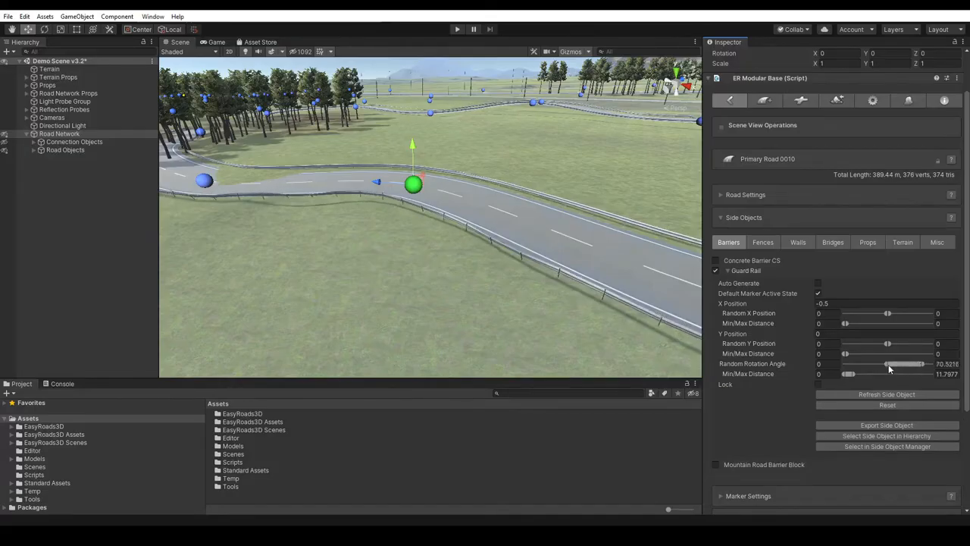
mouse_move(849, 373)
left_mouse_down()
mouse_move(885, 368)
mouse_move(860, 373)
left_mouse_up()
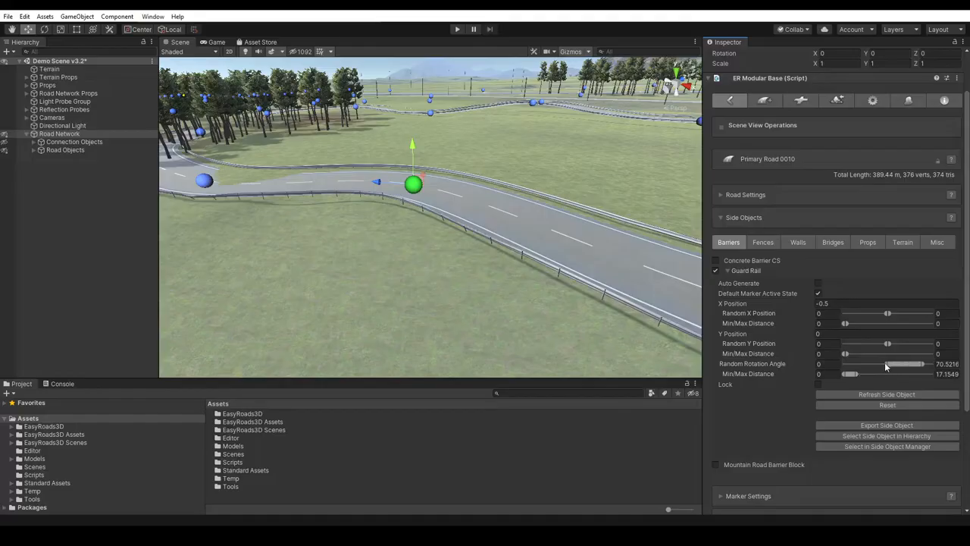
- Narrow the Guard Rail's Random Rotation Angle range to about 1.07 minimum and 9.45 maximum
mouse_move(886, 364)
left_mouse_down()
mouse_move(901, 363)
mouse_move(887, 364)
left_mouse_up()
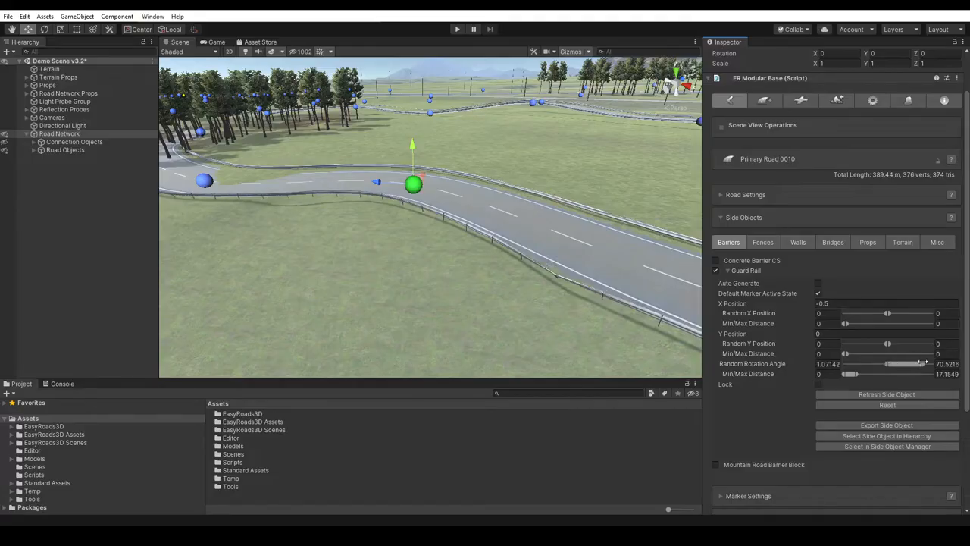
left_click_drag(919, 365, 895, 364)
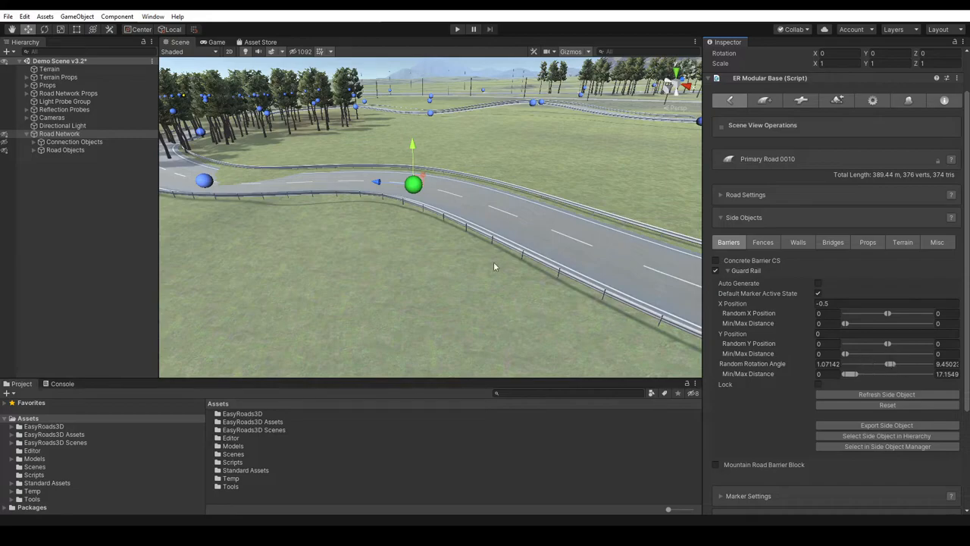
right_click_drag(563, 284, 570, 252, "alt")
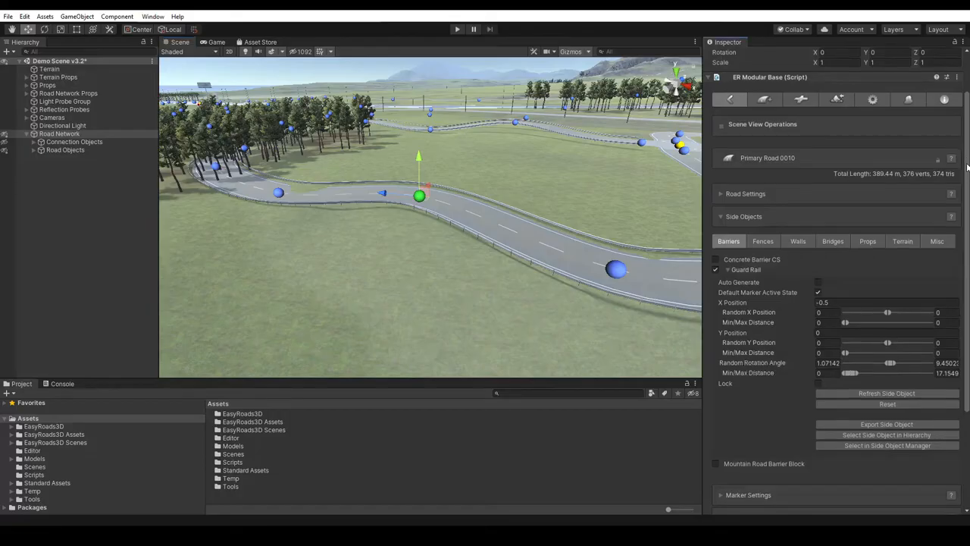
- Open the selected marker's Marker Side Object Settings and review the Guard Rail options for both sides of the road
scroll(967, 225, "down", 4)
scroll(968, 225, "down", 2)
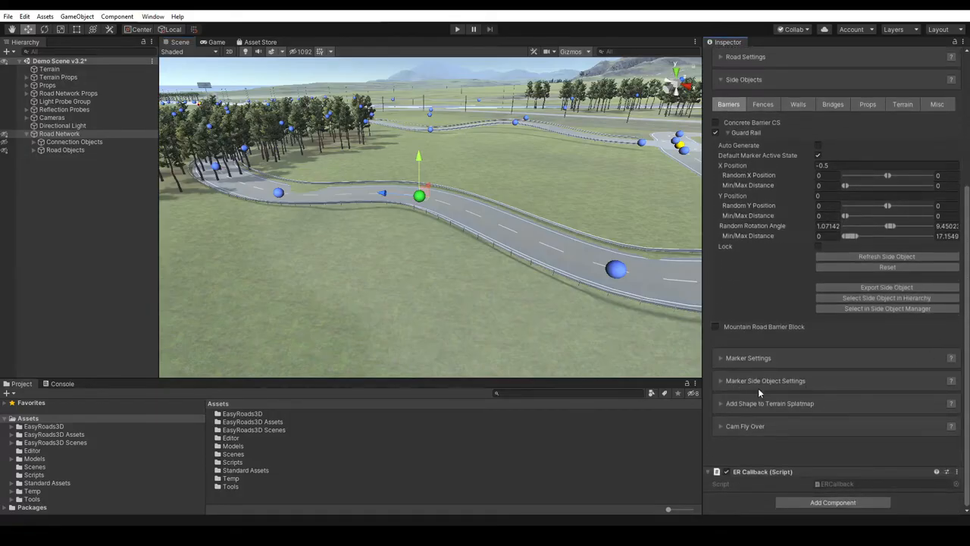
left_click(725, 384)
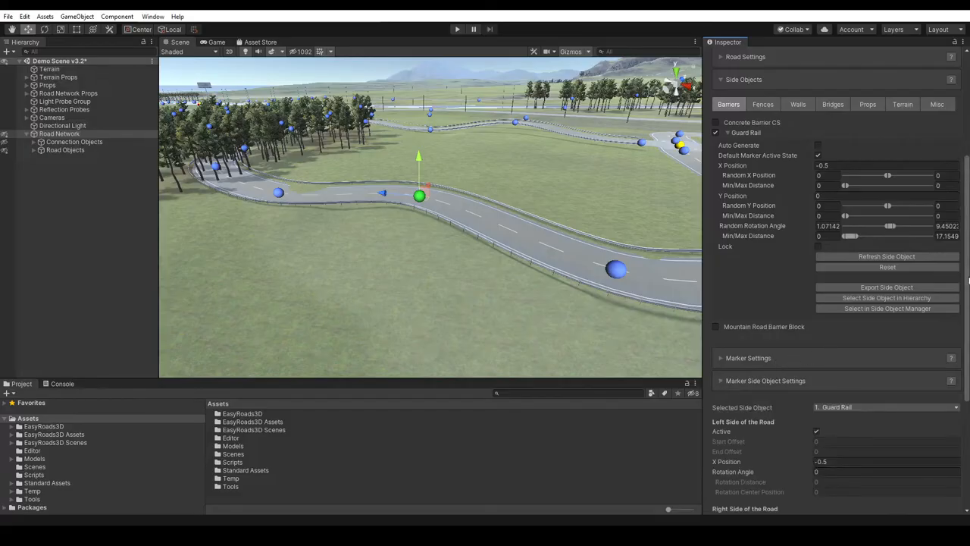
left_click_drag(968, 281, 968, 370)
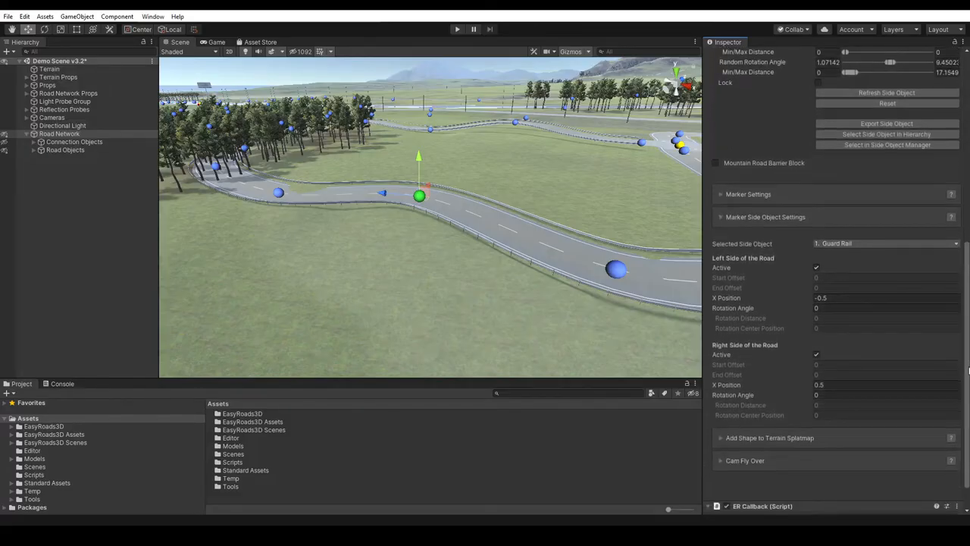
left_click(851, 242)
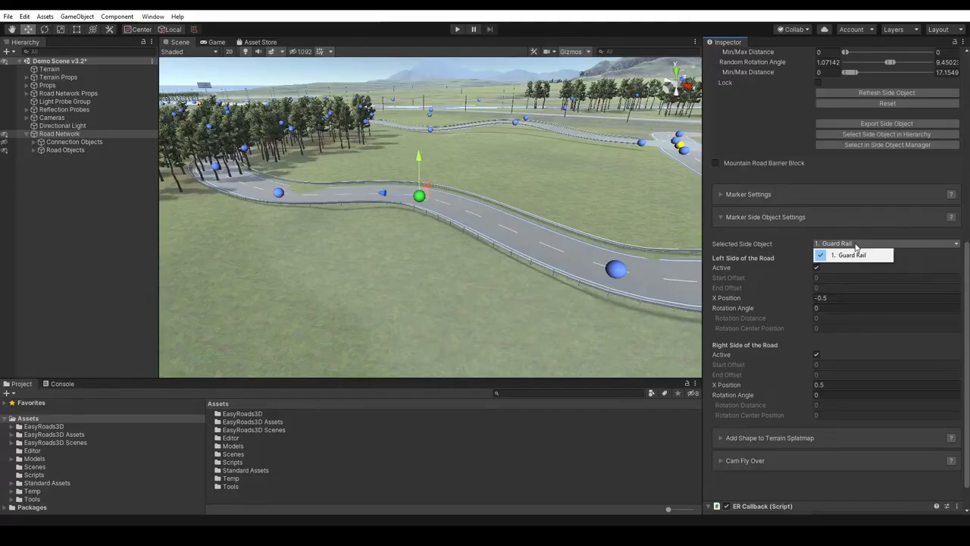
left_click(776, 243)
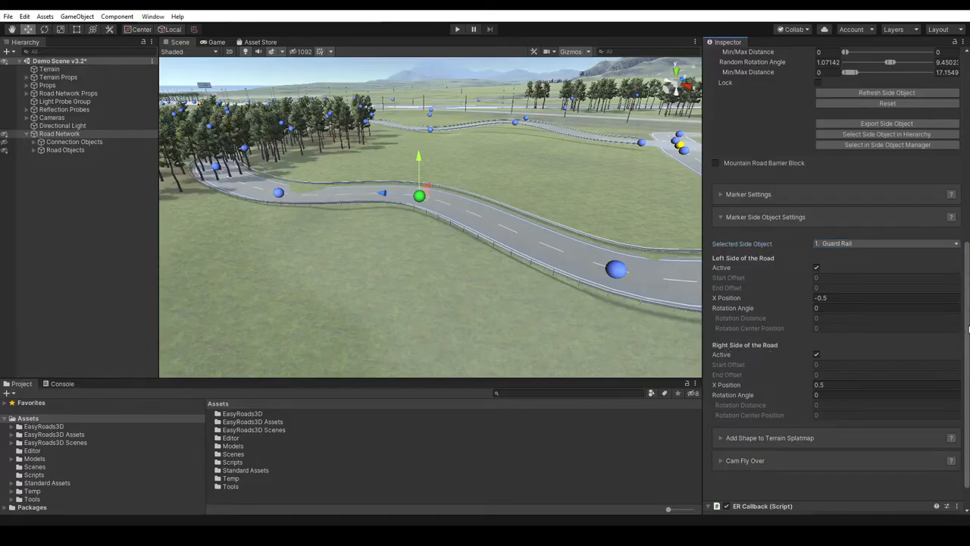
- Return to the Side Object Manager and examine the Guard Rail's Control Settings, including its position and Dual Sided options
scroll(942, 131, "up", 10)
left_click(910, 94)
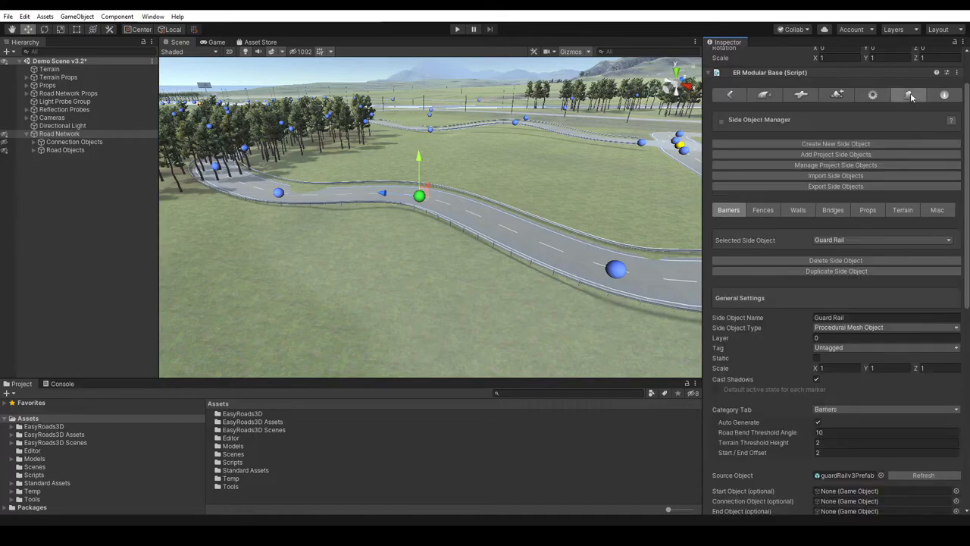
left_click_drag(964, 110, 964, 248)
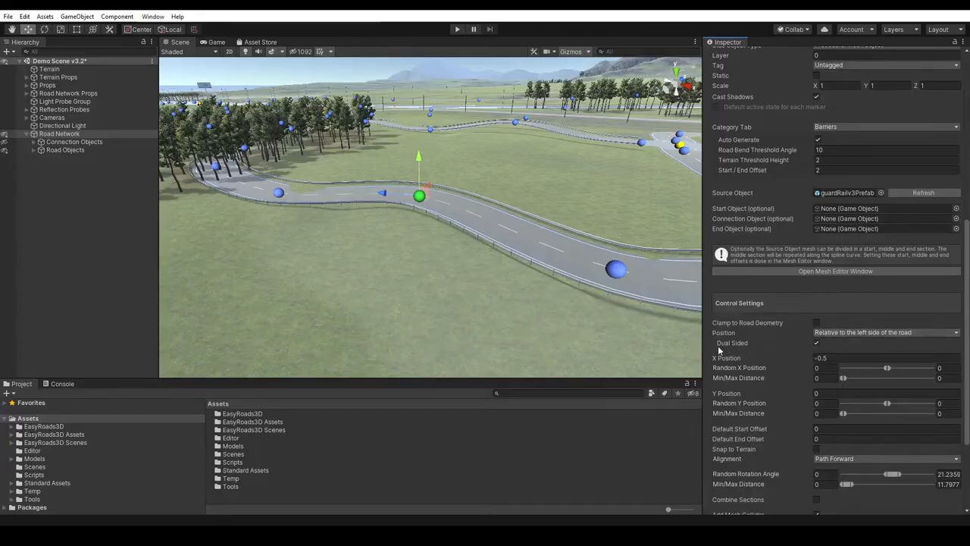
- Return to the road's Marker Side Object Settings and toggle the left-side Guard Rail off and back on at the bend marker
mouse_move(718, 346)
scroll(964, 303, "up", 5)
scroll(841, 280, "up", 2)
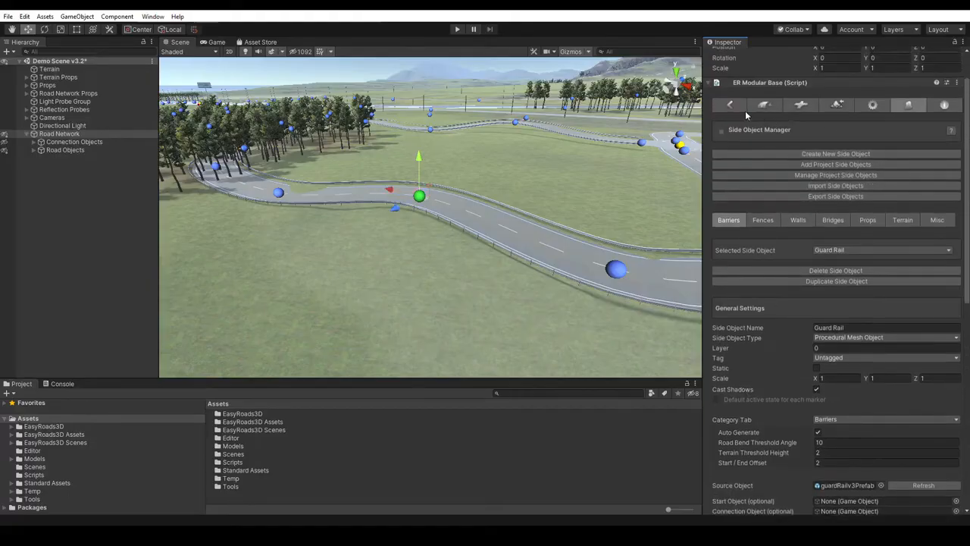
left_click(732, 105)
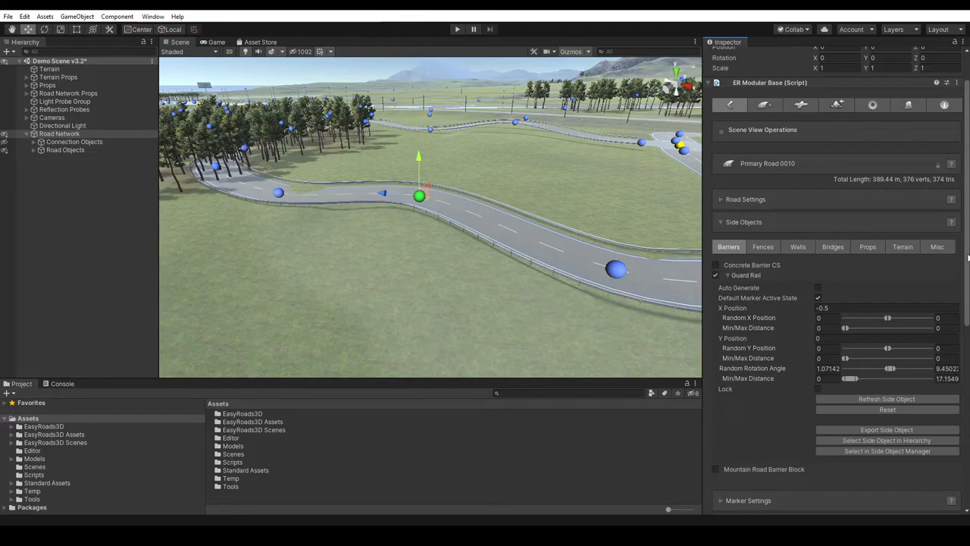
scroll(967, 257, "down", 10)
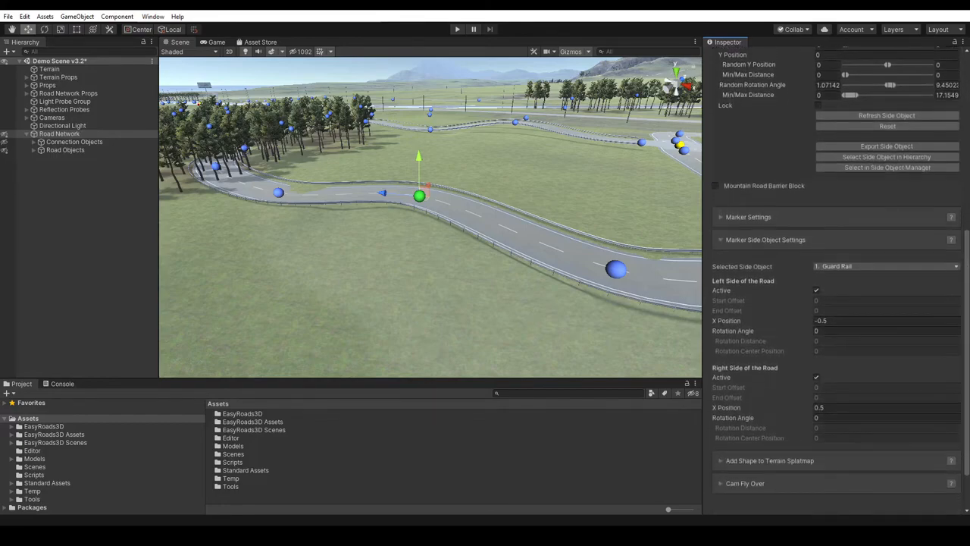
left_click(816, 290)
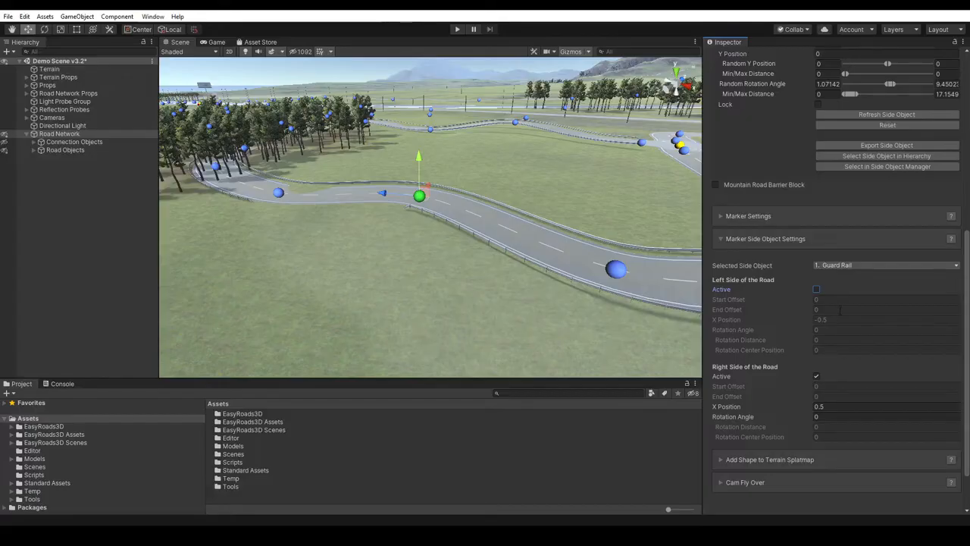
left_click(816, 289)
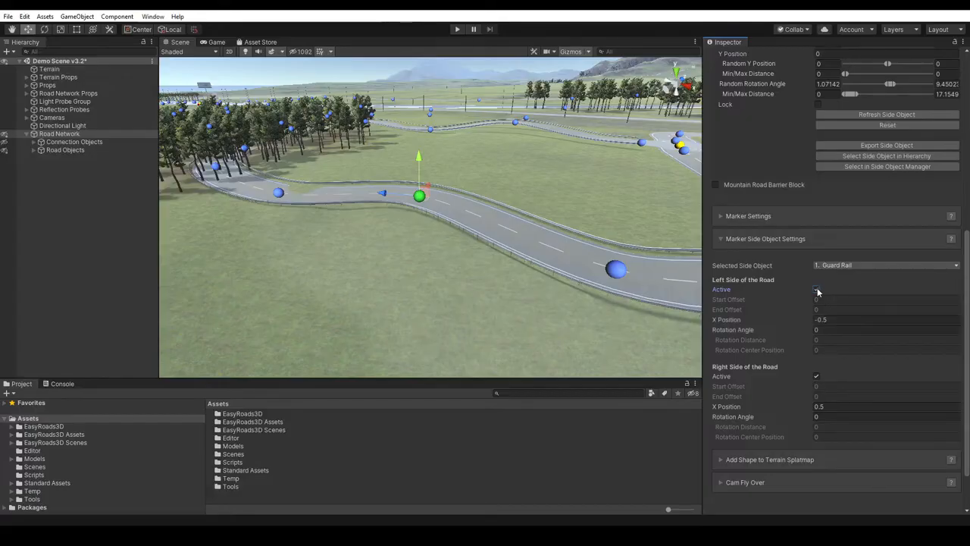
- Select both the foreground marker and the bend marker and deactivate the Guard Rail on both sides of the road
left_click(616, 268)
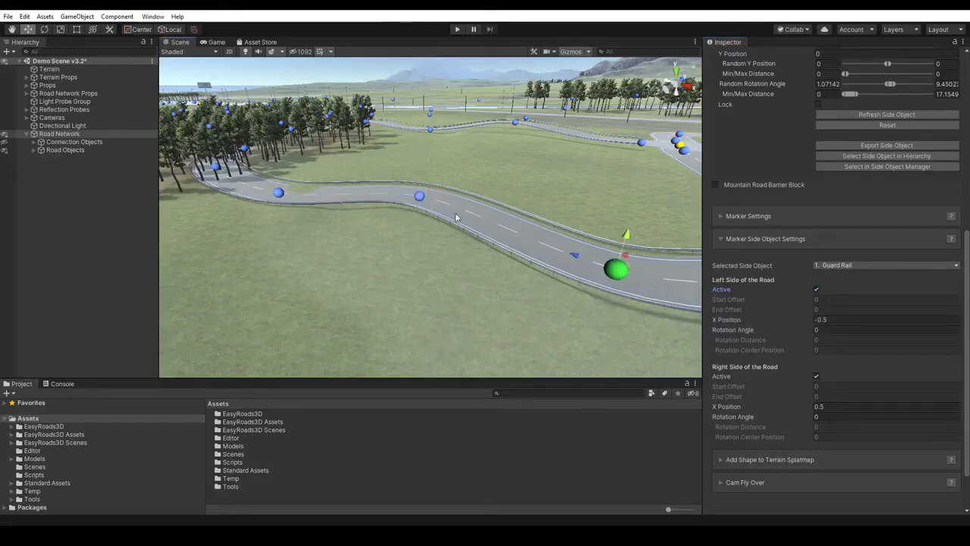
left_click(420, 199)
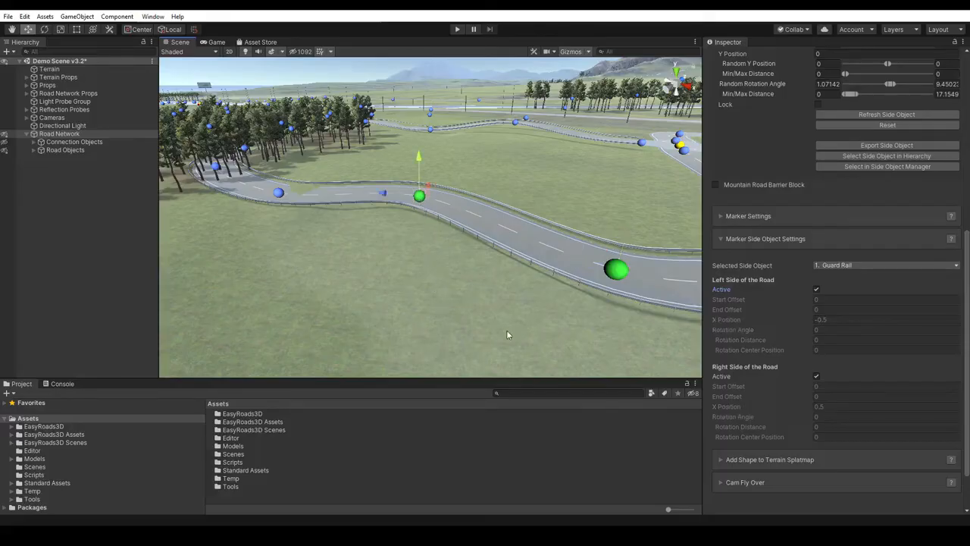
left_click(816, 289)
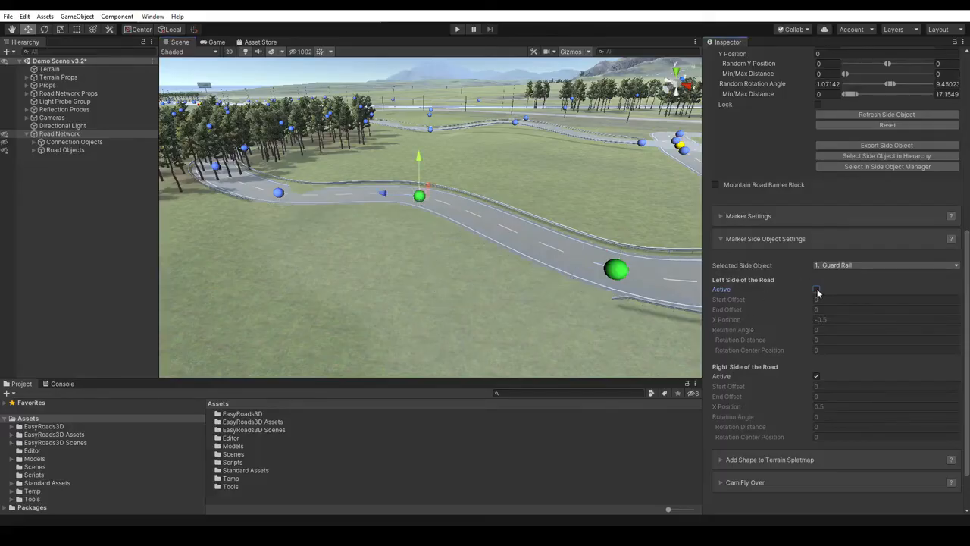
left_click(817, 377)
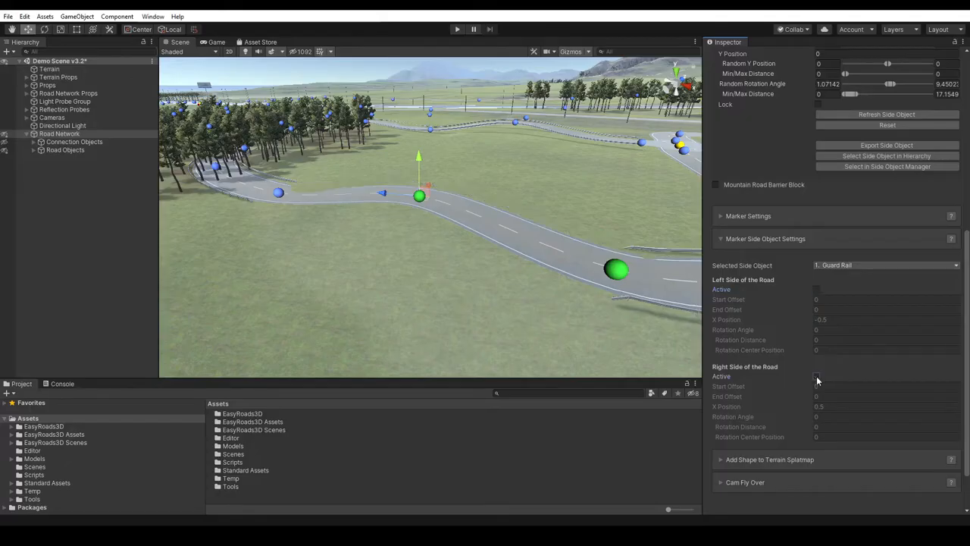
left_click(420, 300)
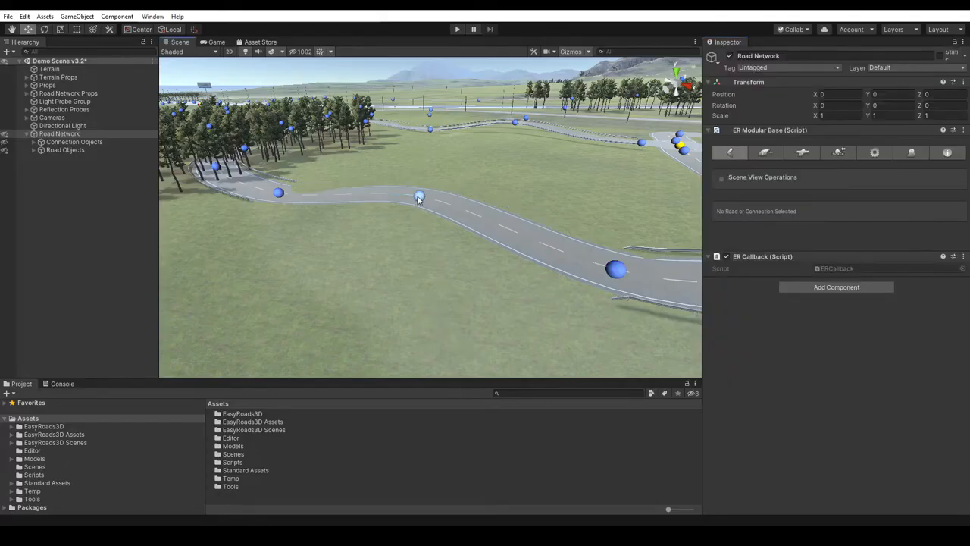
- Try activating the Guard Rail on each side of the road in turn at the bend marker, switching each off again
left_click(419, 197)
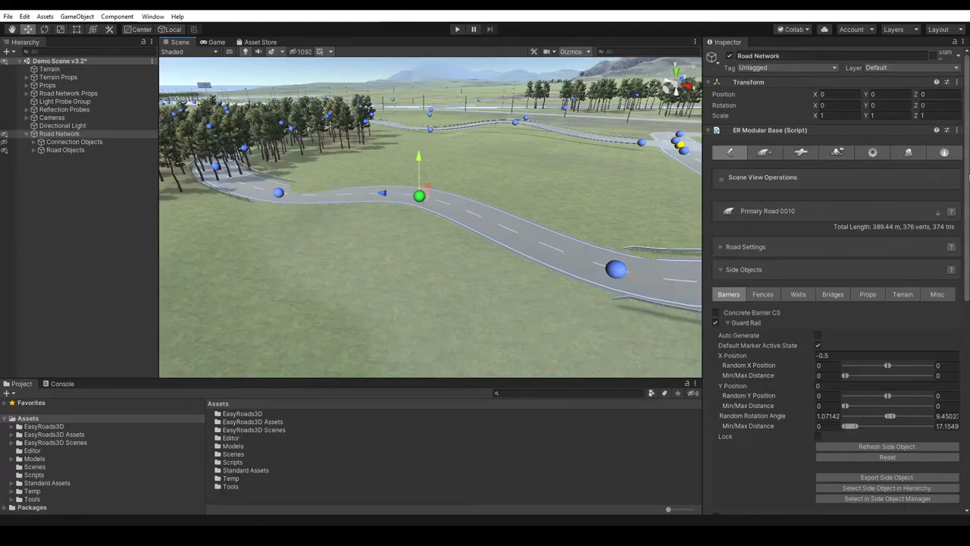
left_click(732, 269)
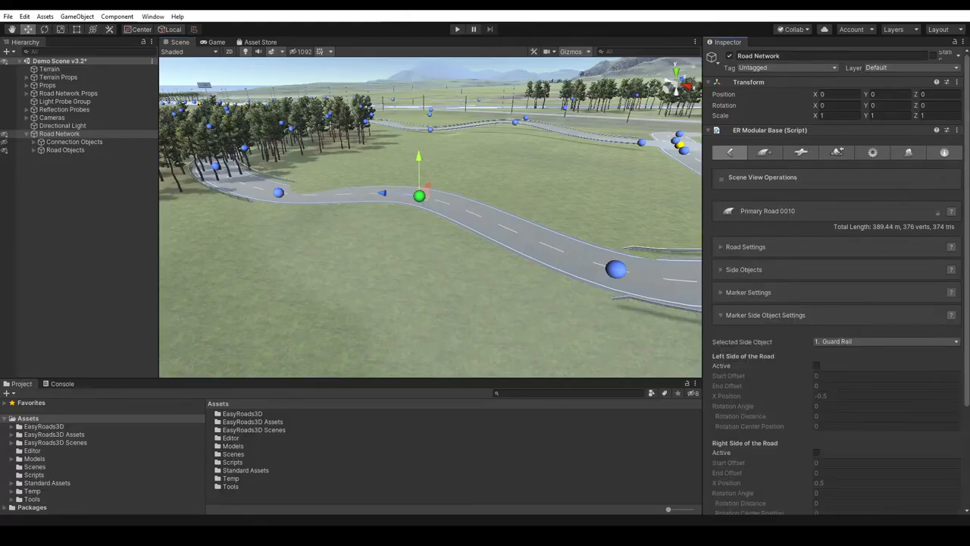
left_click_drag(967, 205, 962, 269)
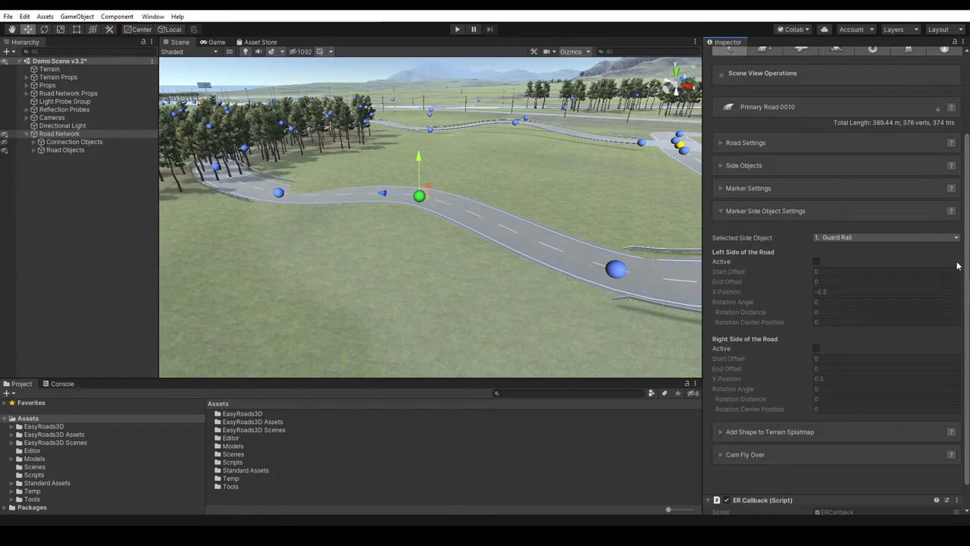
left_click(816, 262)
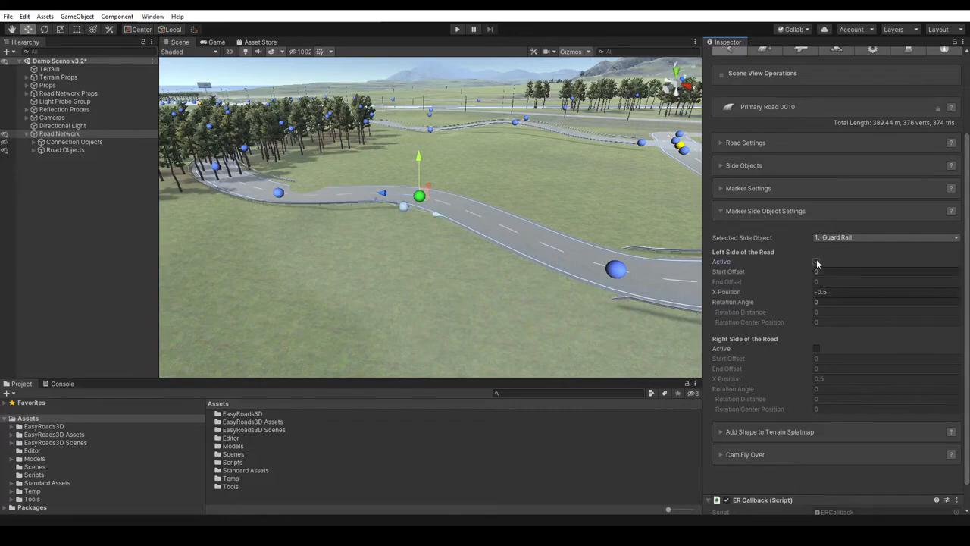
left_click(816, 262)
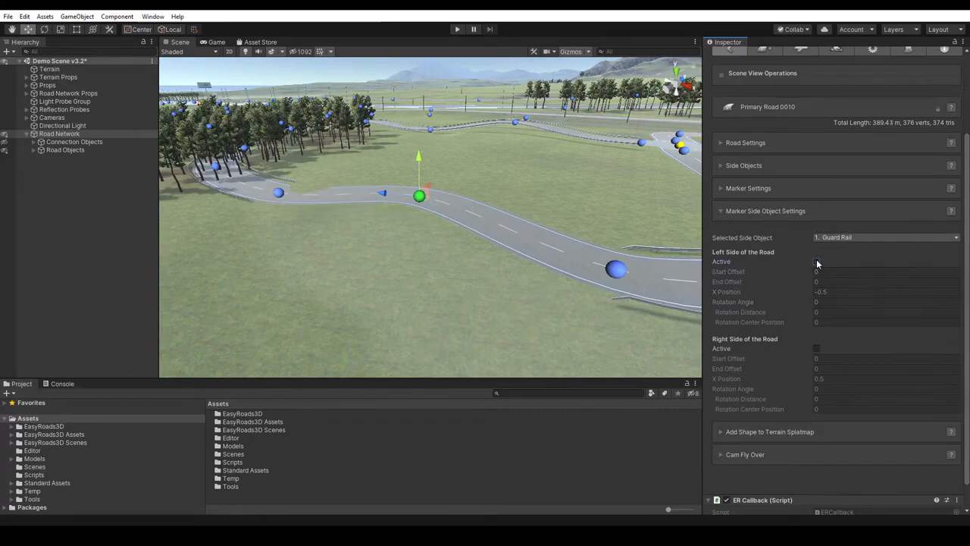
left_click(816, 348)
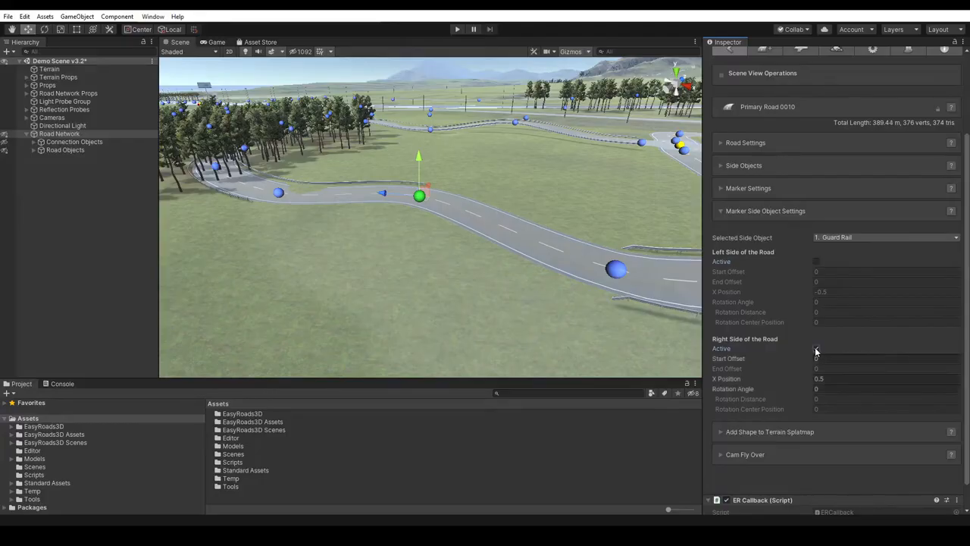
left_click(816, 349)
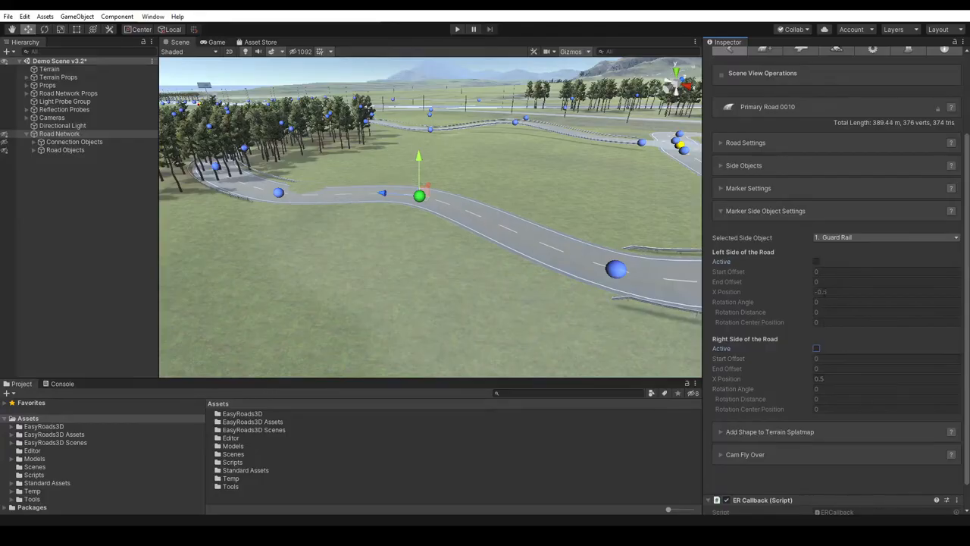
- Activate the left-side Guard Rail at the bend marker and shift its start point slightly along the road
left_click(612, 274)
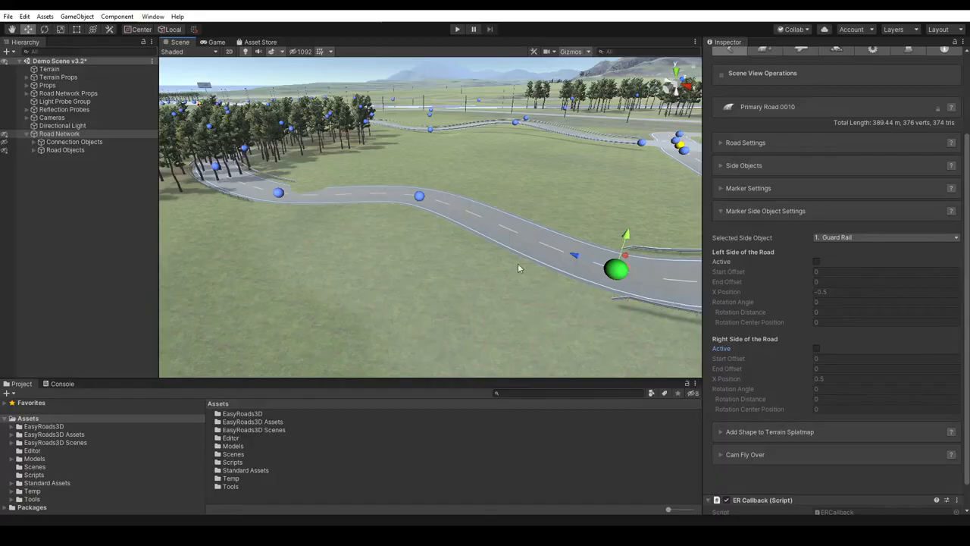
left_click(421, 197)
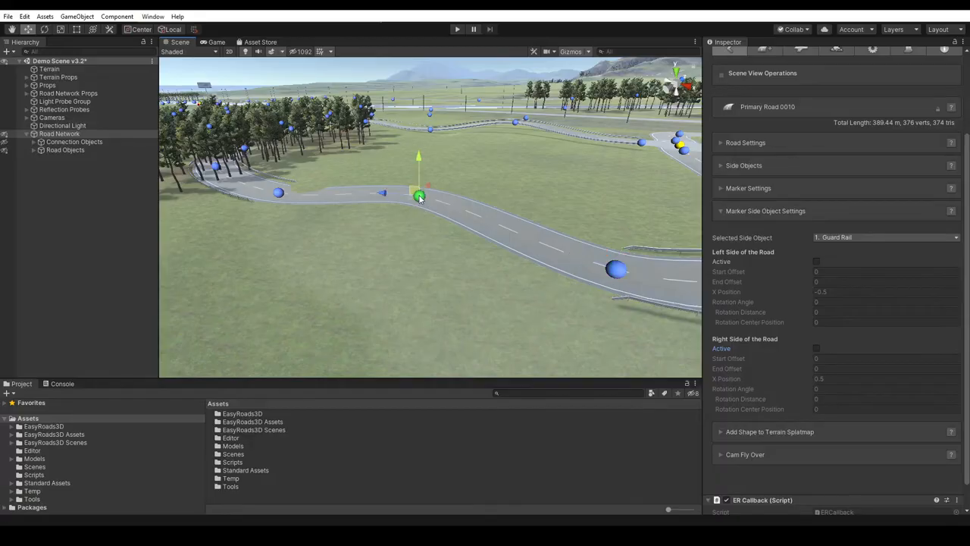
left_click(816, 261)
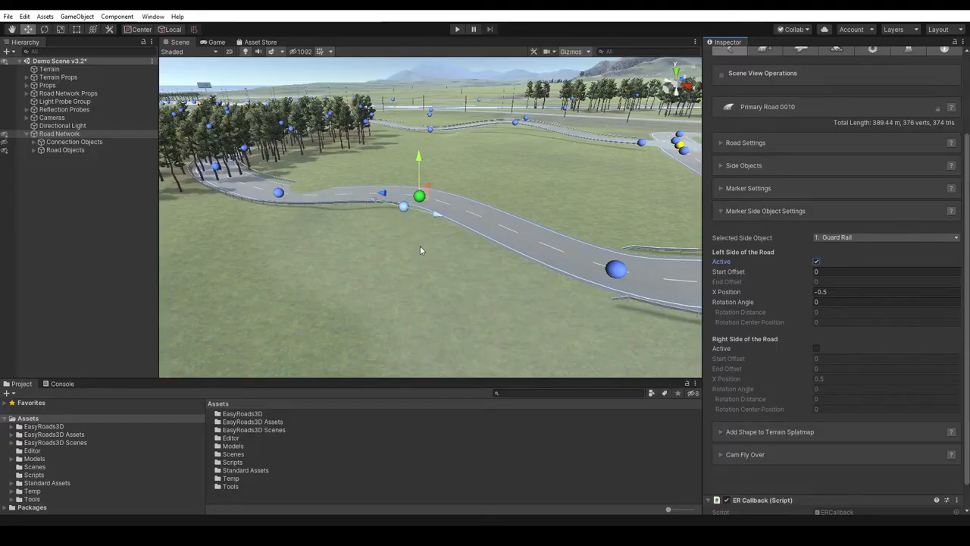
left_click(401, 232)
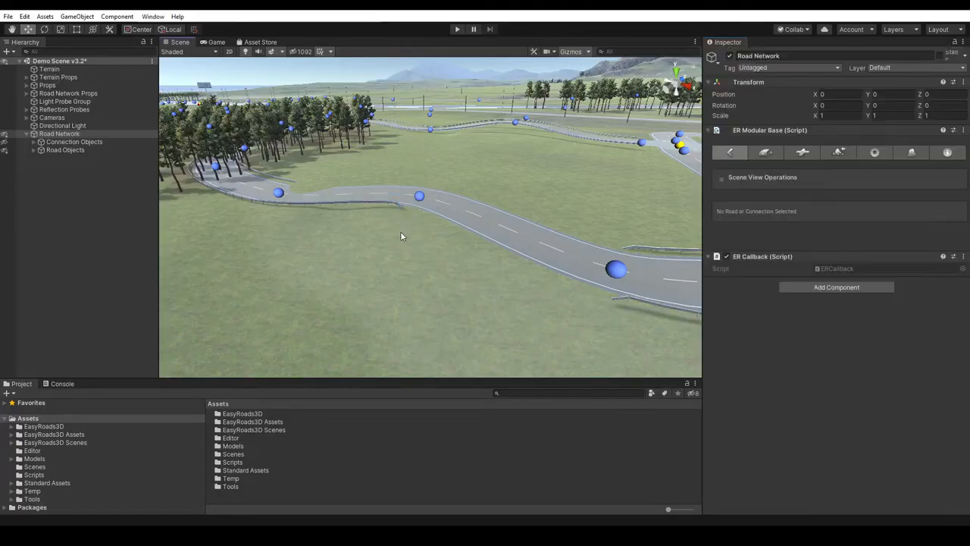
left_click(419, 197)
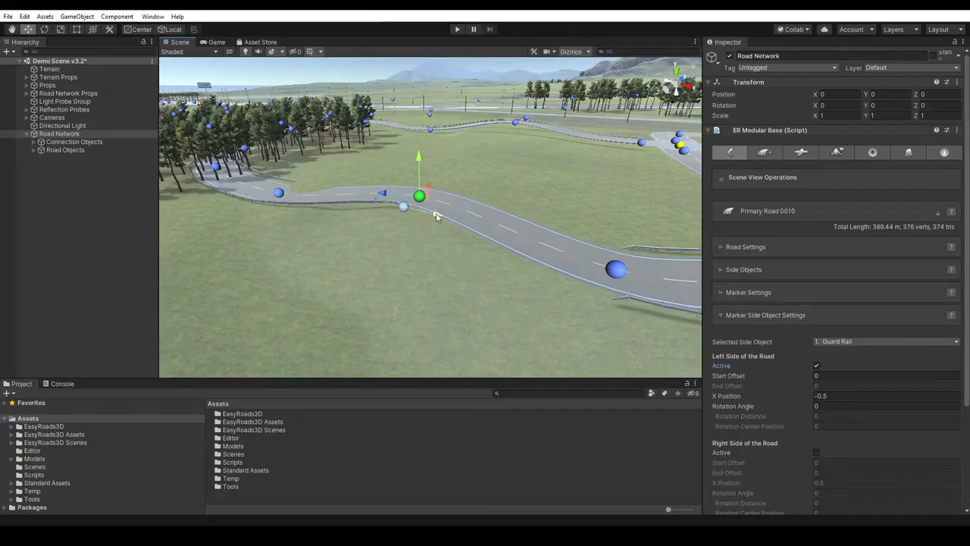
mouse_move(436, 215)
left_mouse_down()
mouse_move(372, 218)
mouse_move(424, 217)
left_mouse_up()
- Reactivate the right-side Guard Rail between the markers and the left-side Guard Rail at the foreground marker
left_click(816, 452)
left_click(617, 269)
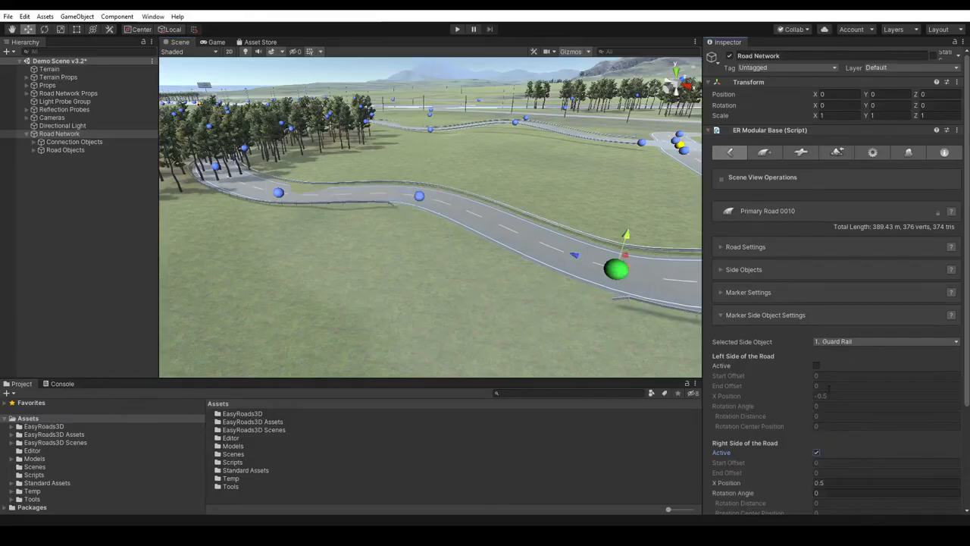
left_click(816, 366)
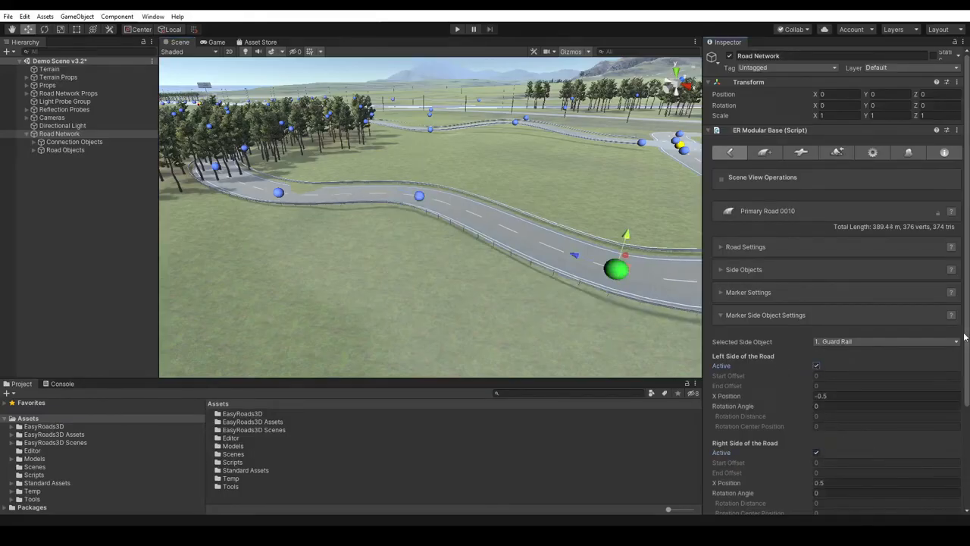
- Set the left-side Guard Rail's Rotation Angle to 60 and Rotation Distance to 20 at the foreground marker
scroll(968, 332, "down", 3)
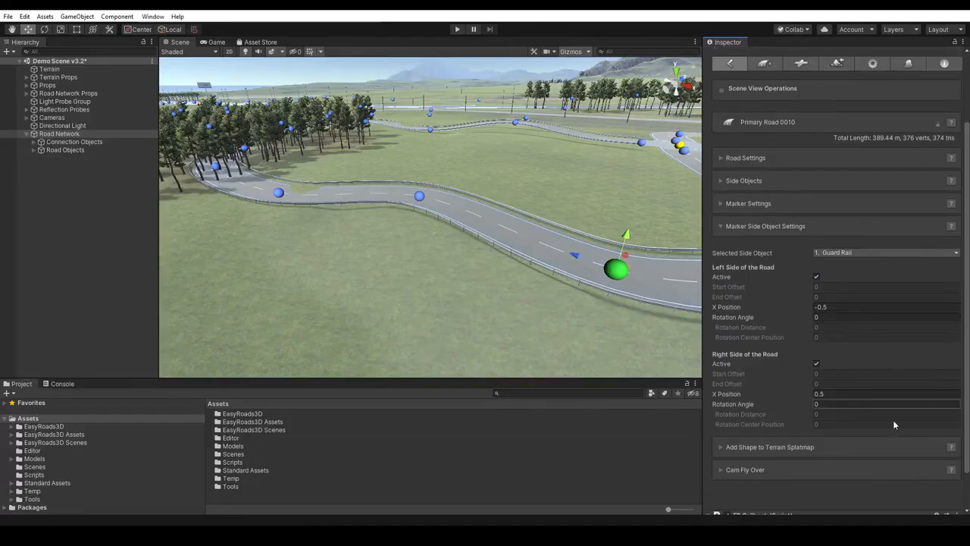
left_click(817, 317)
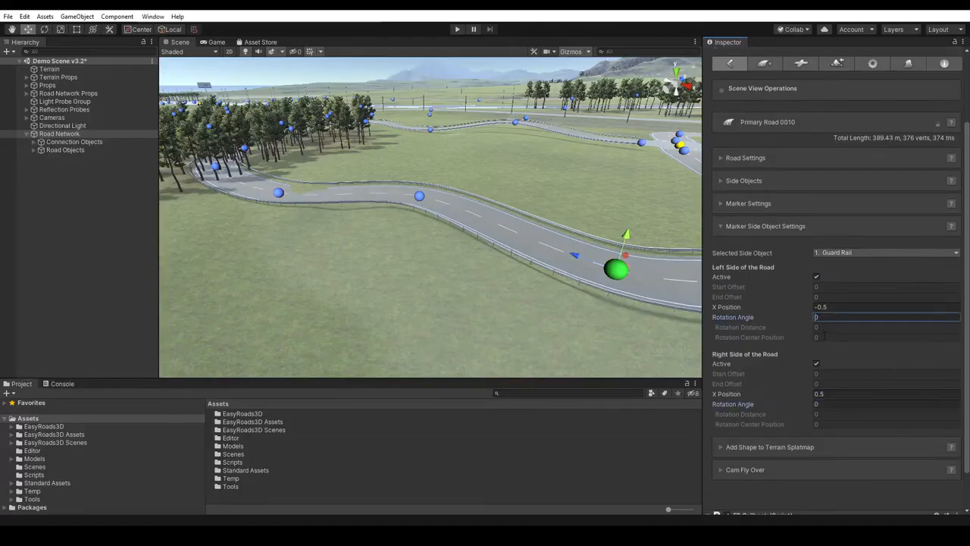
type("60")
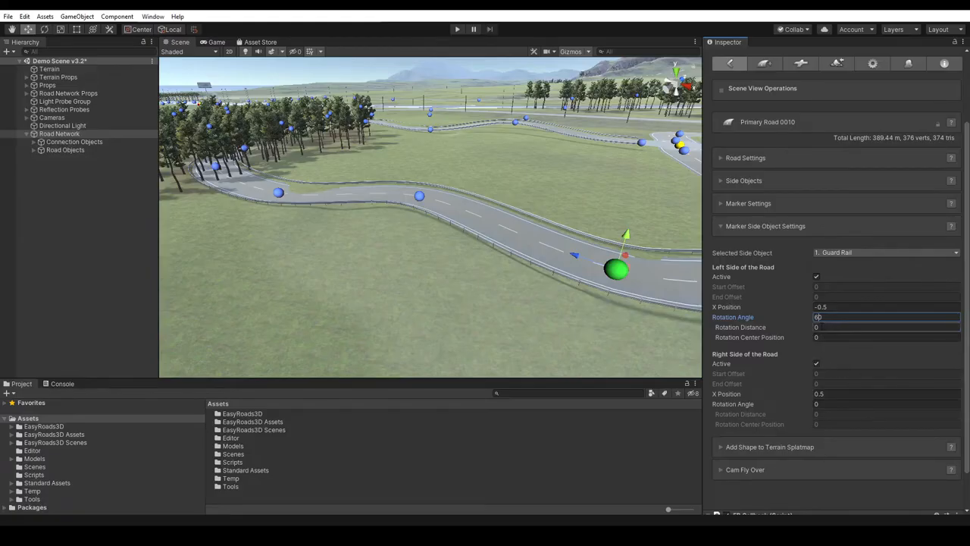
key("Return")
left_click(817, 328)
type("20")
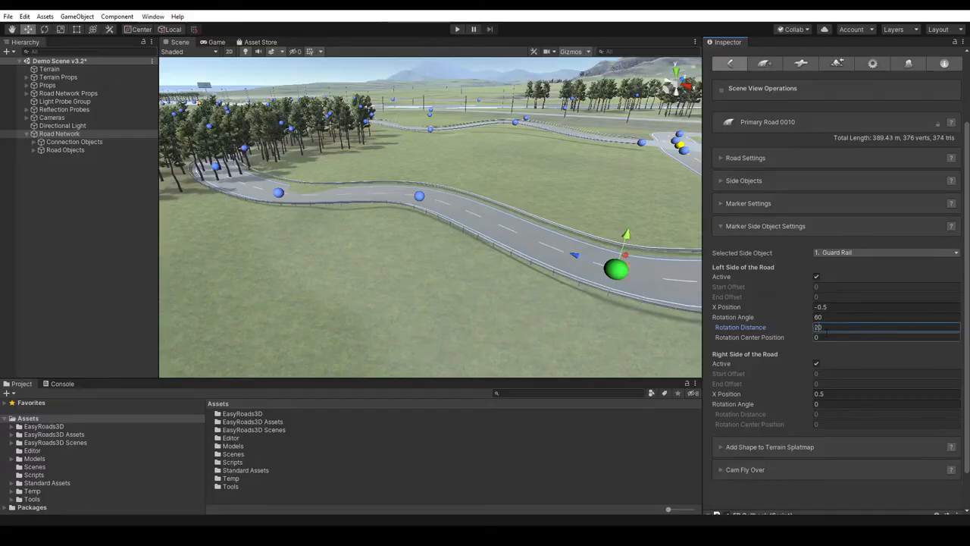
- Examine the left-side guard rail along the road section with the new rotation, from several angles and from above
right_click_drag(579, 305, 622, 327)
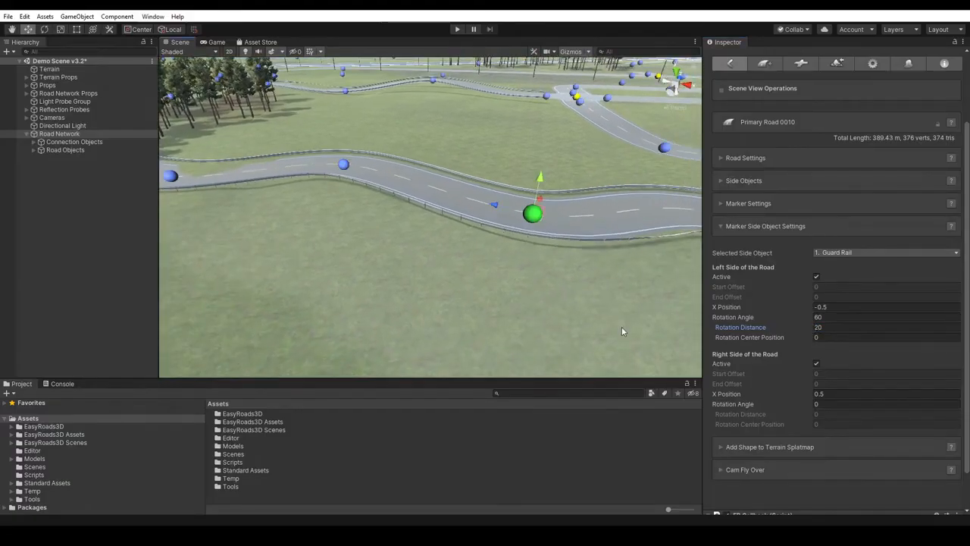
key("q")
left_click_drag(599, 266, 531, 271)
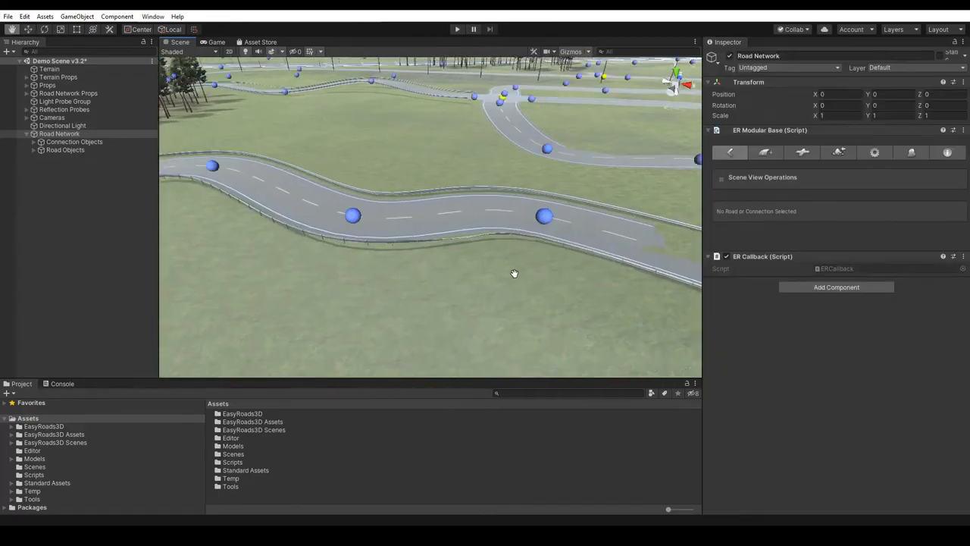
right_click_drag(463, 280, 487, 292)
left_click_drag(487, 293, 535, 293)
right_click_drag(556, 275, 500, 303)
left_click_drag(557, 292, 520, 294)
right_click_drag(500, 292, 387, 278)
left_click_drag(447, 268, 410, 264)
right_click_drag(410, 264, 334, 219)
left_click_drag(368, 230, 418, 208)
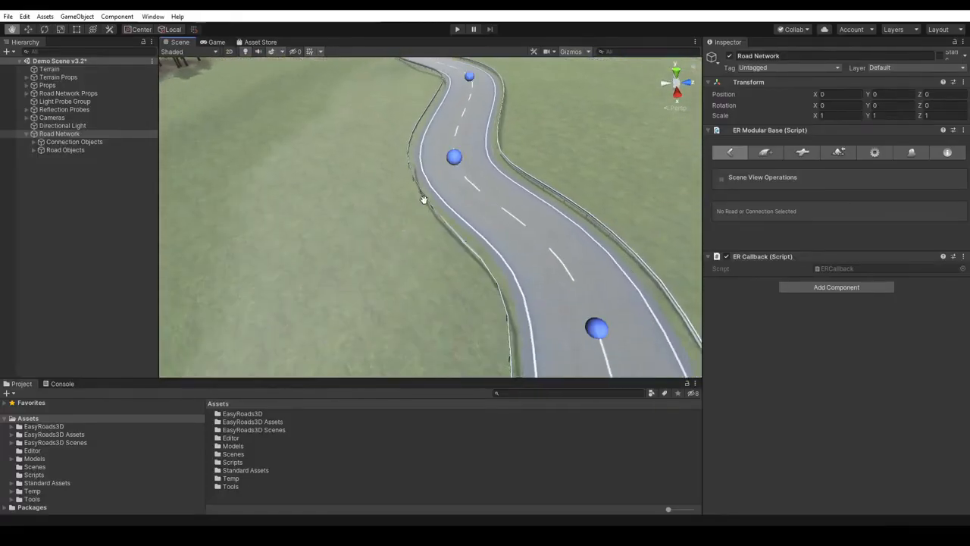
- Reselect the marker with the rotated rail and set the left side's Rotation Distance to 10 and Rotation Center Position to 5
key("w")
left_click(454, 157)
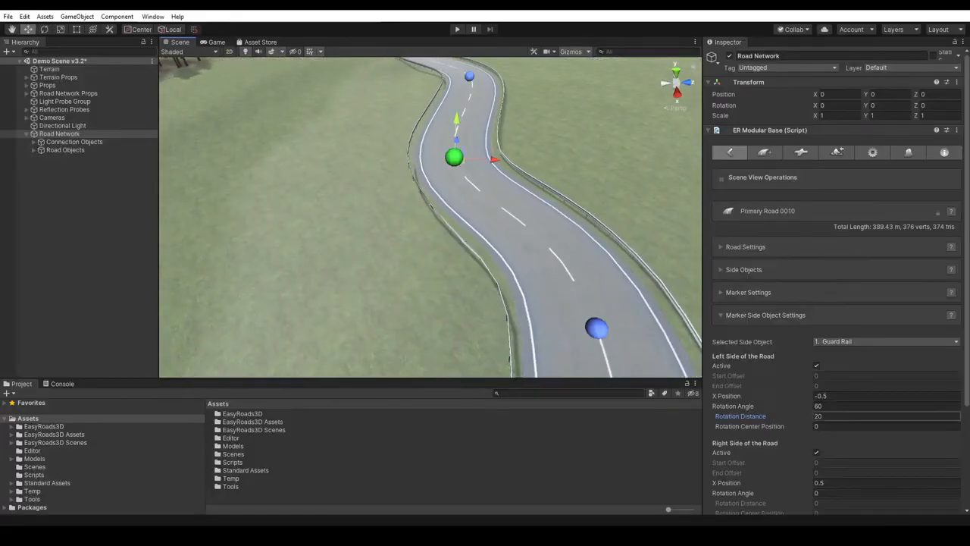
left_click(812, 416)
left_click(814, 427)
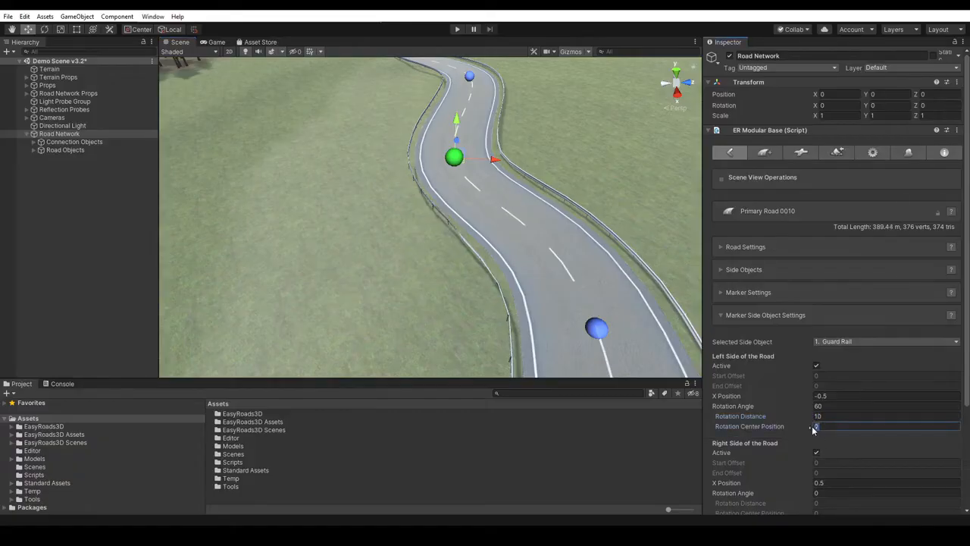
type("5")
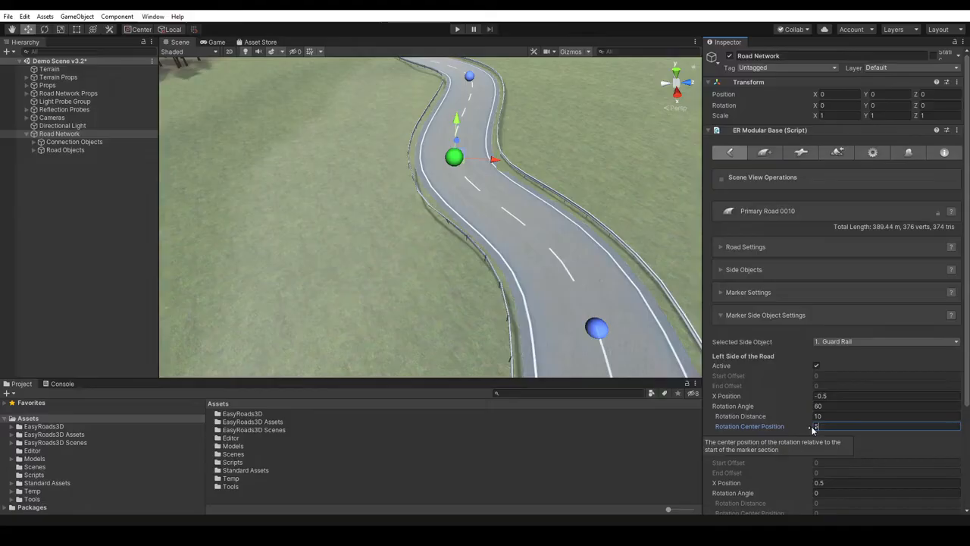
- Set the left-side Guard Rail's Rotation Angle to 80 at the selected marker and inspect the rail along the bend
left_click(816, 408)
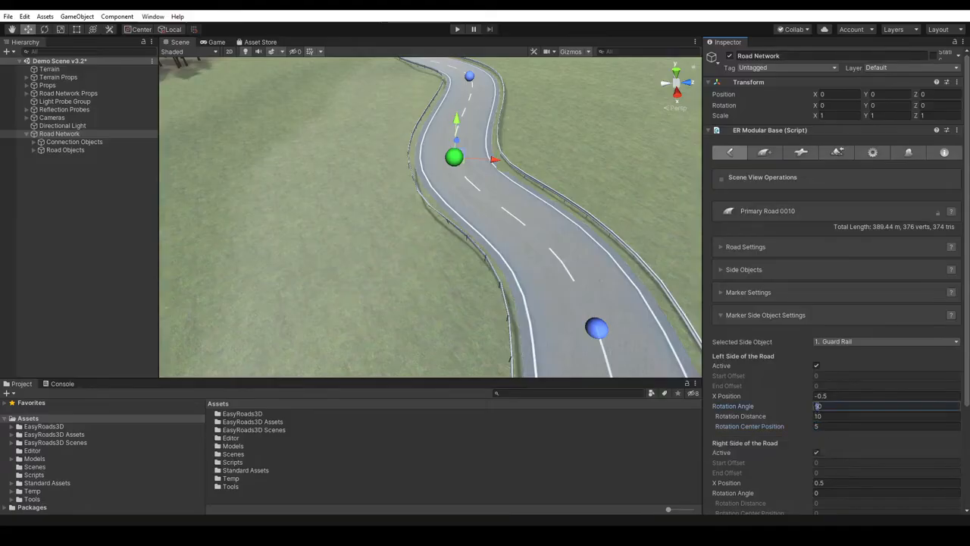
mouse_move(656, 206)
right_mouse_down()
mouse_move(526, 203)
mouse_move(527, 216)
right_mouse_up()
key("q")
left_click_drag(568, 197, 537, 188)
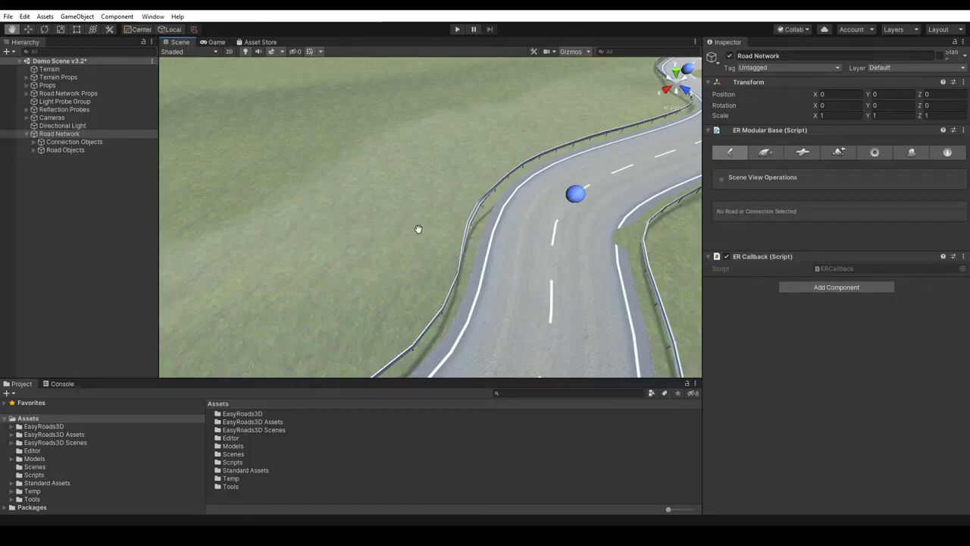
- Reselect the marker with the rotated rail and set the left side's Rotation Angle to 0
left_click(473, 216)
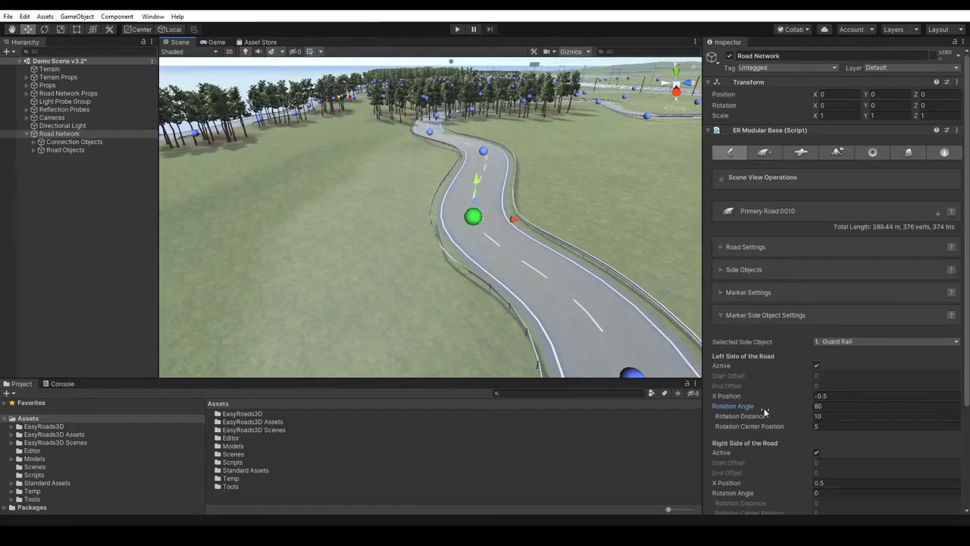
left_click(819, 406)
type("0")
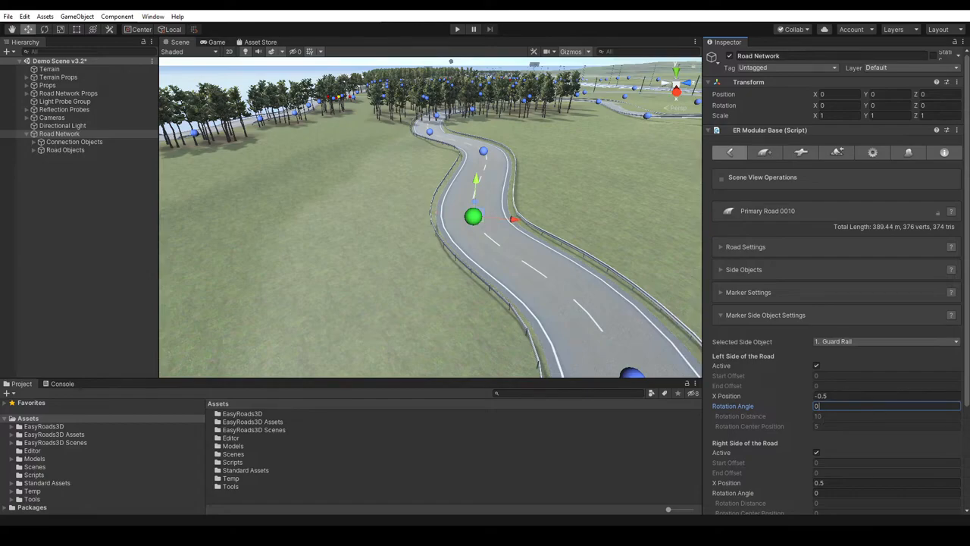
- Deactivate the Guard Rail side object for the whole road and activate it again
left_click(740, 271)
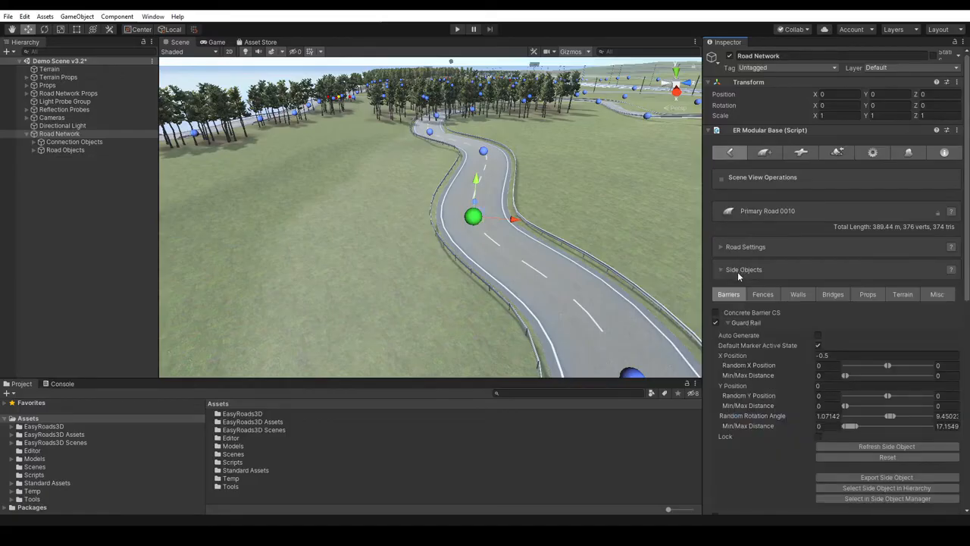
left_click(716, 323)
left_click(716, 322)
- Reposition the road markers along the guard rail section to sharpen the road's bends
right_click_drag(606, 220, 648, 223)
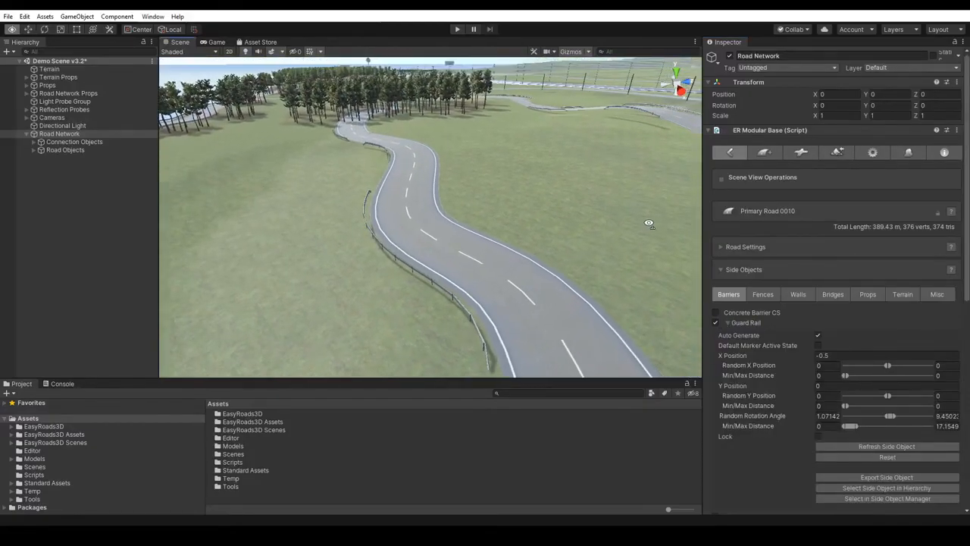
left_click(411, 149)
left_click_drag(442, 146, 454, 142)
left_click(408, 213)
left_click_drag(445, 218, 418, 218)
left_click(425, 145)
right_click_drag(407, 178, 433, 194)
left_click(343, 184)
left_click_drag(380, 184, 384, 184)
right_click_drag(425, 146, 487, 138)
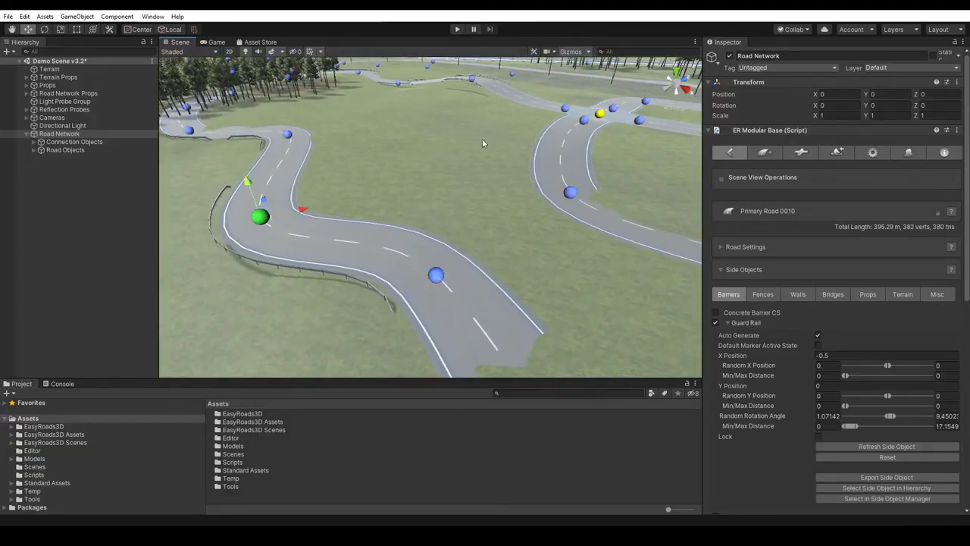
- Select the marker at the sharp bend and activate the Sharp Turn Sign and Sharp Turn Sign Single Post props for the road
left_click(375, 156)
middle_click_drag(376, 157, 495, 202)
scroll(498, 220, "up", 5)
middle_click_drag(483, 247, 528, 225)
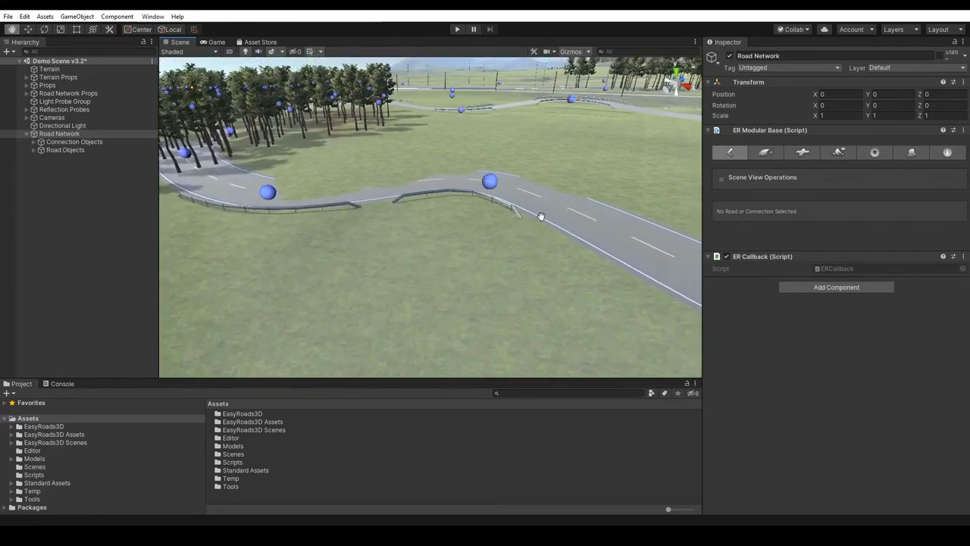
key("w")
left_click(491, 182)
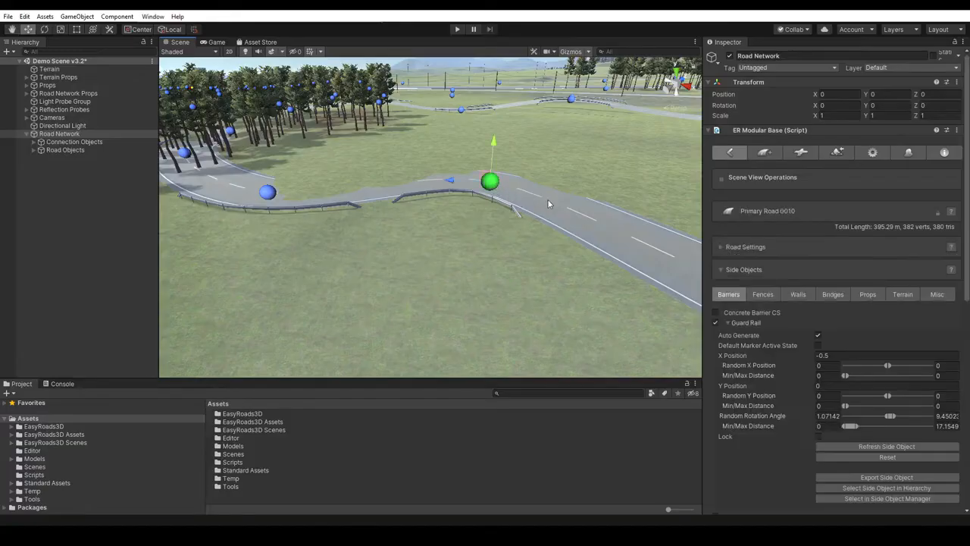
scroll(856, 277, "down", 3)
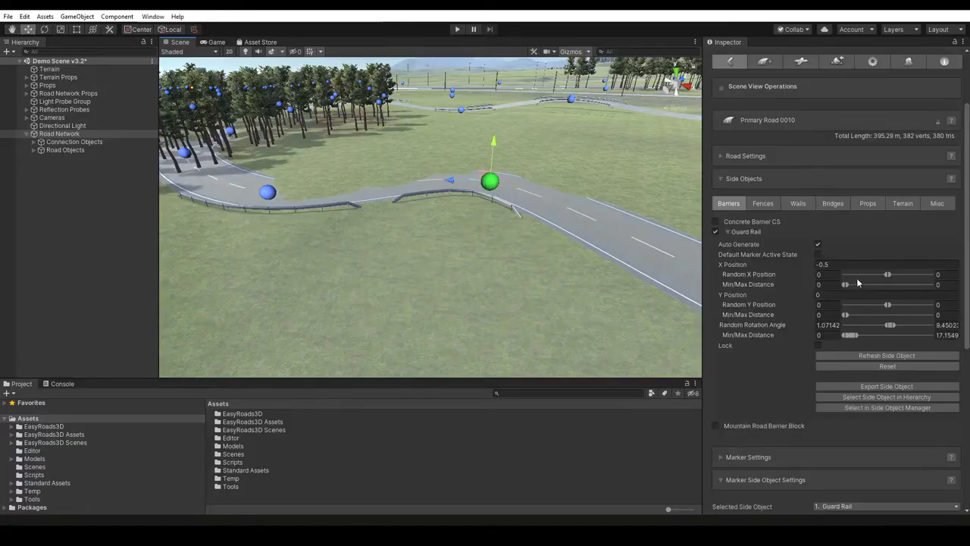
left_click(865, 203)
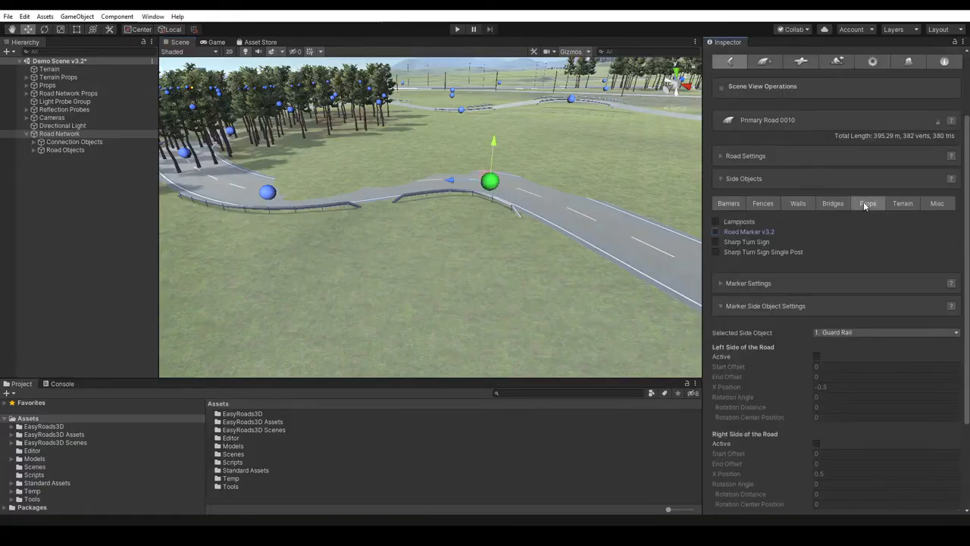
left_click(716, 242)
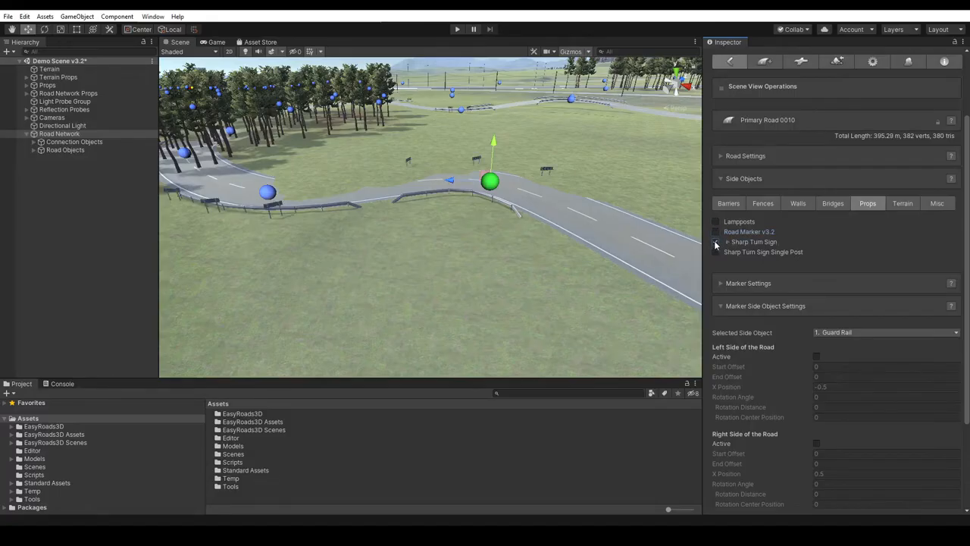
left_click(716, 253)
- Select the auto-generated left-side guard rail section at the bend and deactivate it
right_click_drag(536, 278, 479, 288)
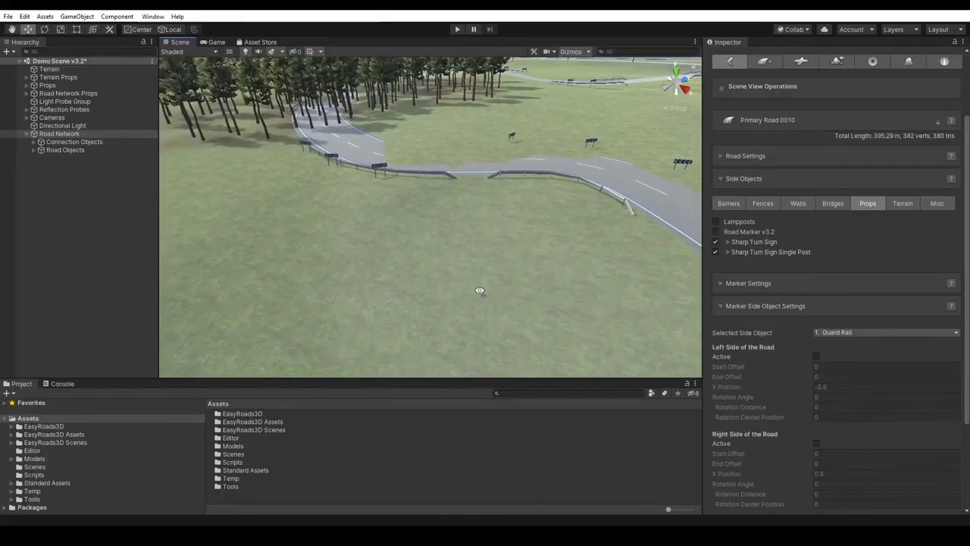
left_click(528, 265)
right_click_drag(531, 264, 566, 253)
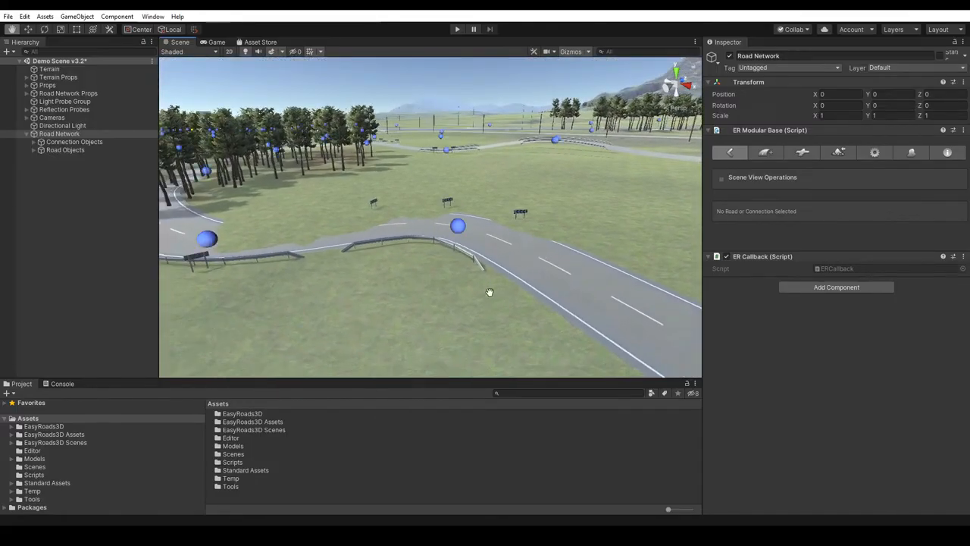
key("w")
left_click(374, 241)
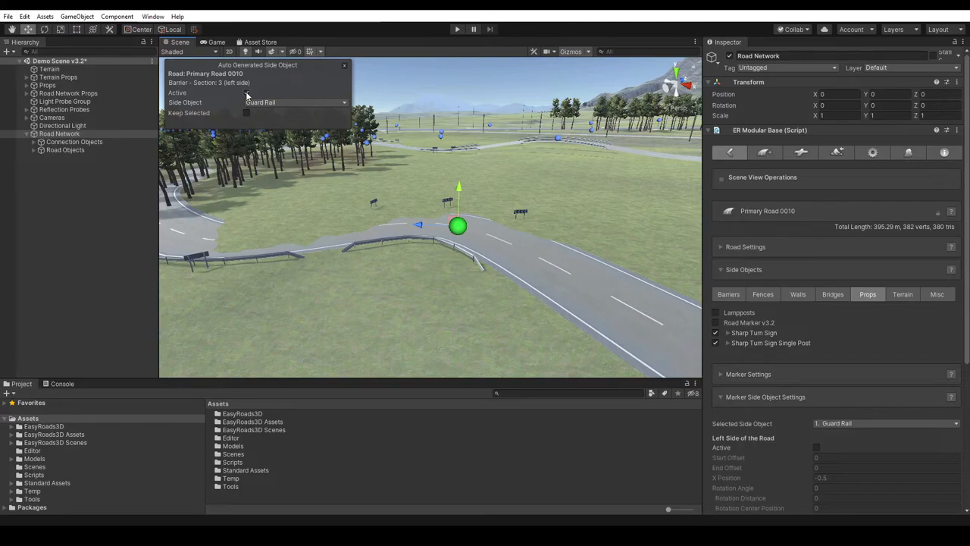
left_click(246, 93)
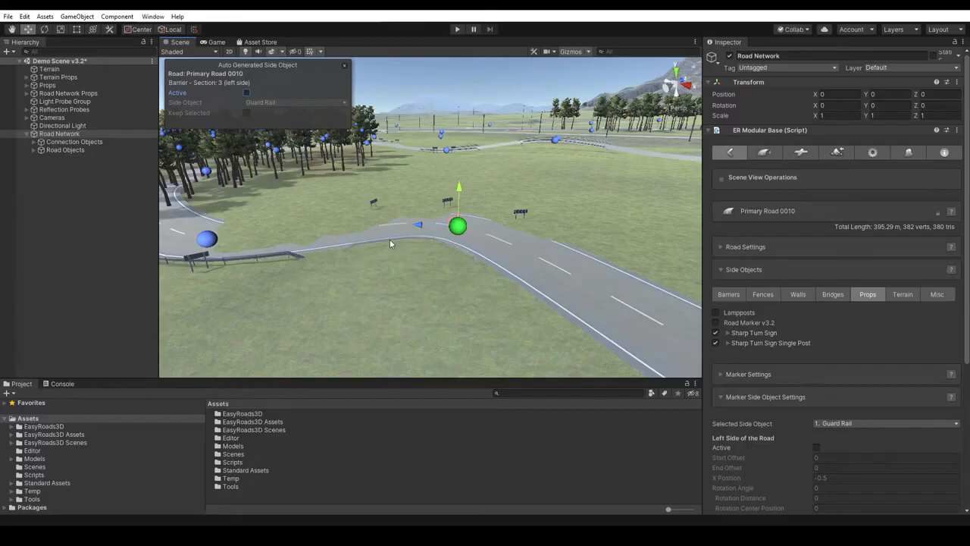
- Build the terrain for the road network and return to Edit Mode
left_click(837, 151)
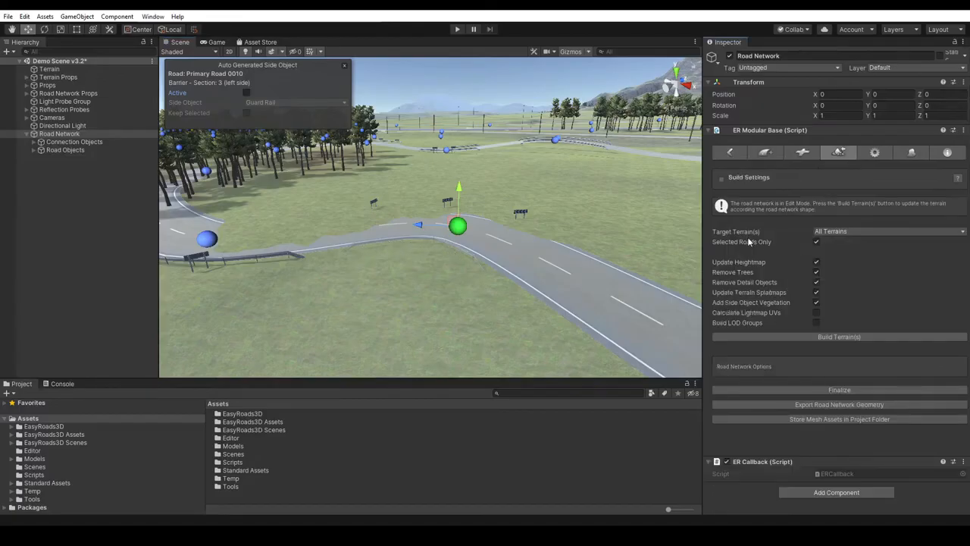
left_click(837, 336)
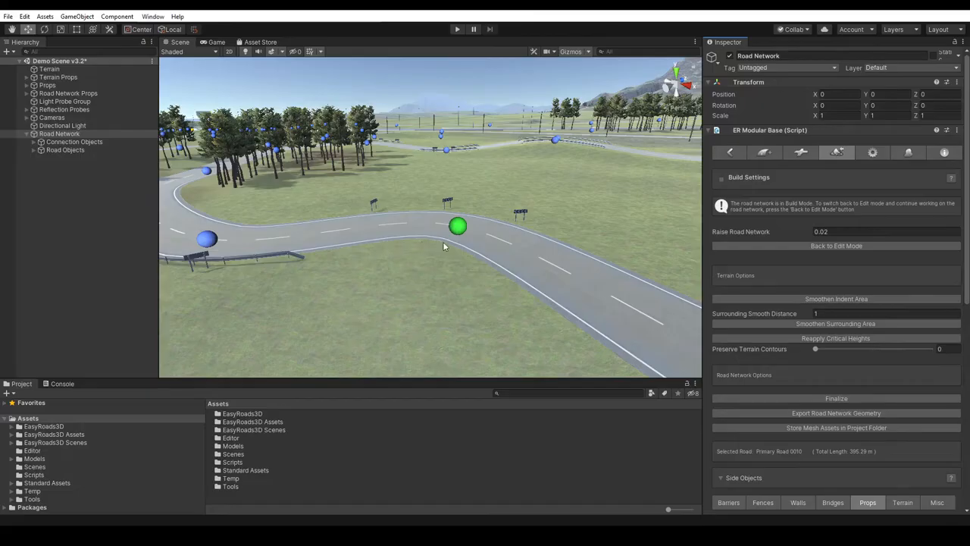
left_click(813, 247)
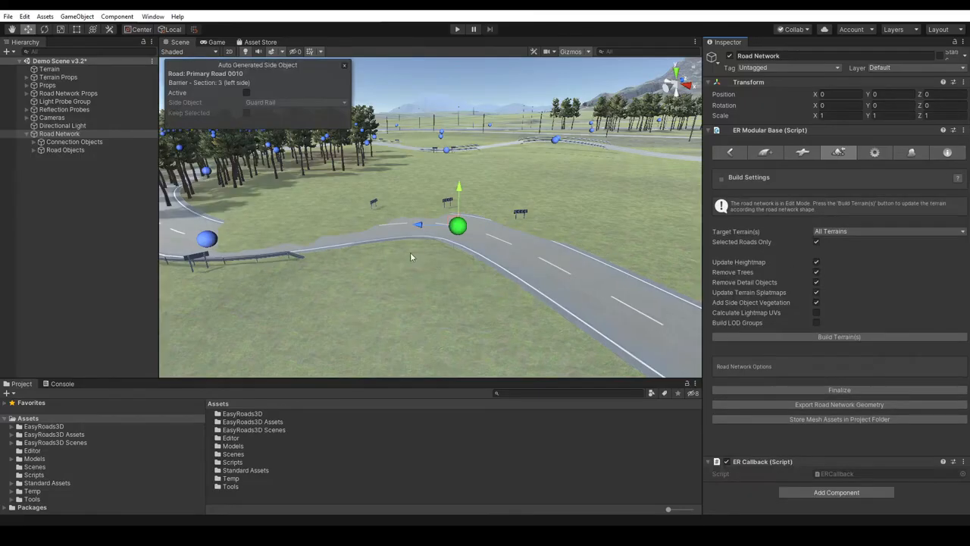
- Select the removed left-side guard rail section along the bend and reactivate it
left_click(399, 252)
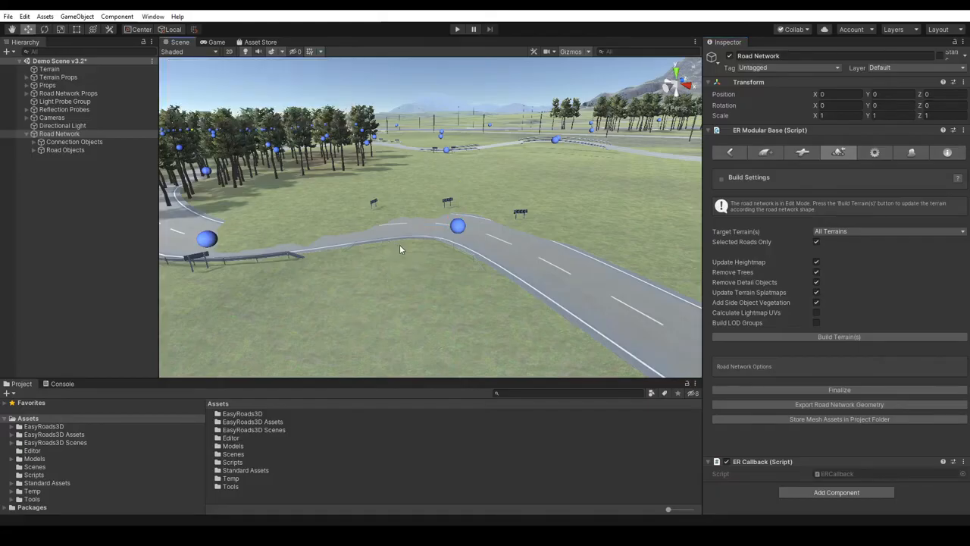
left_click(399, 239)
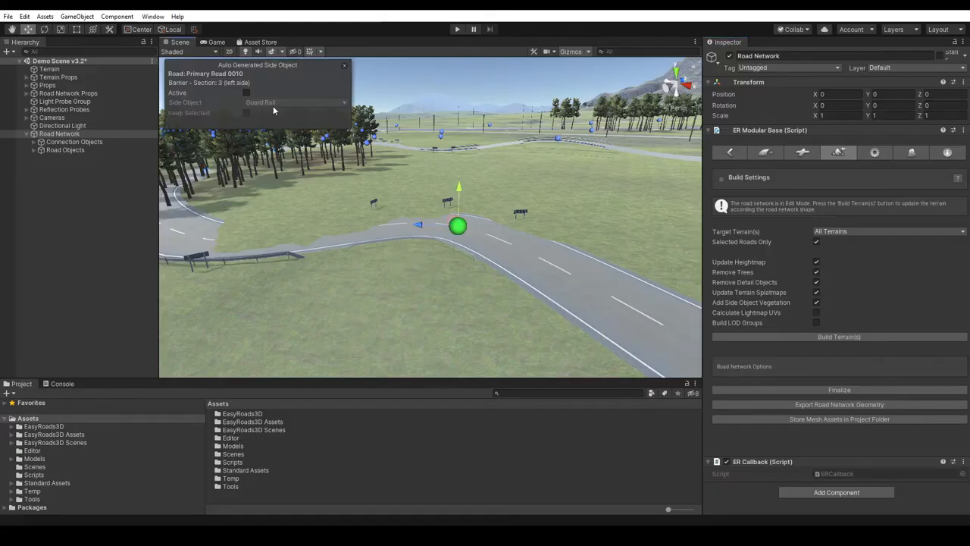
left_click(246, 92)
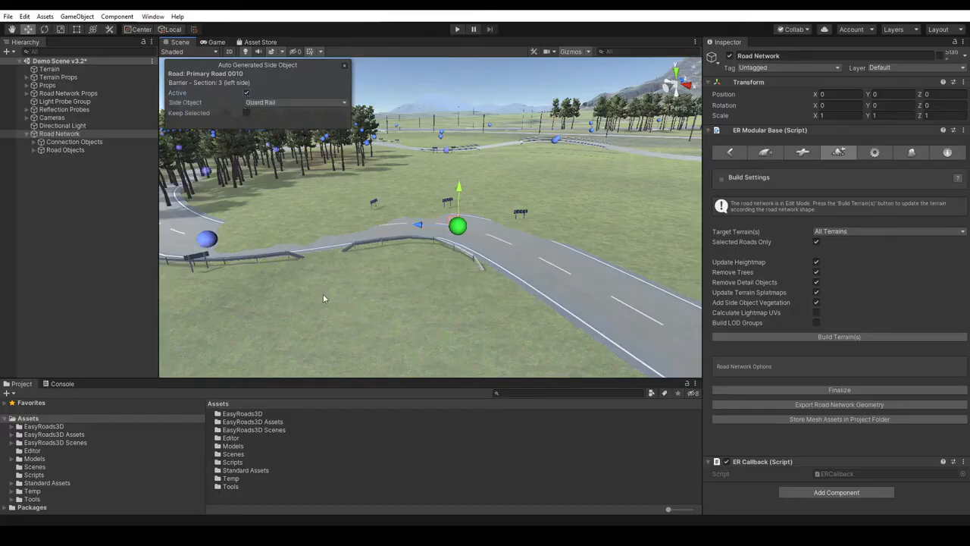
- Switch the auto-generated signs on the right side of the bend to Sharp Turn Sign Single Post
right_click_drag(508, 322, 454, 321)
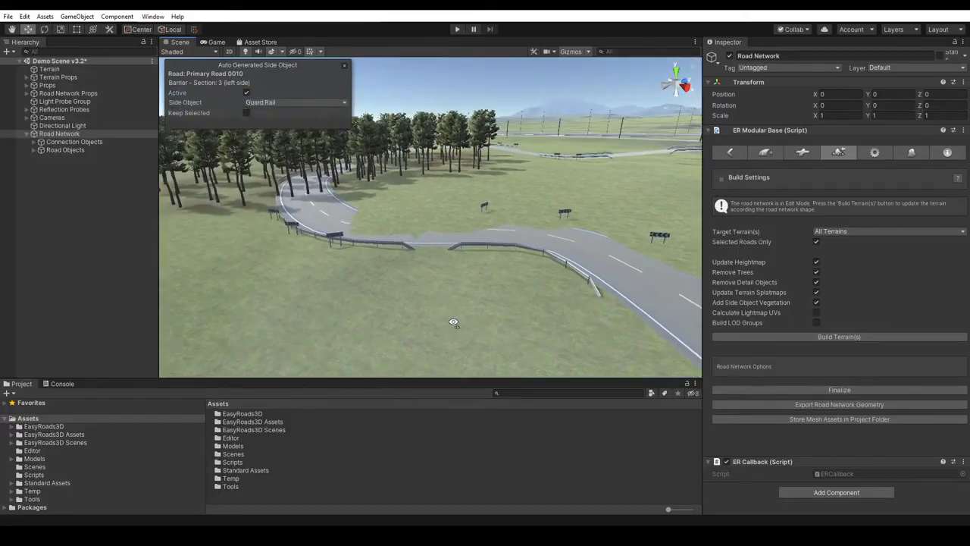
key("q")
left_click_drag(519, 284, 485, 272)
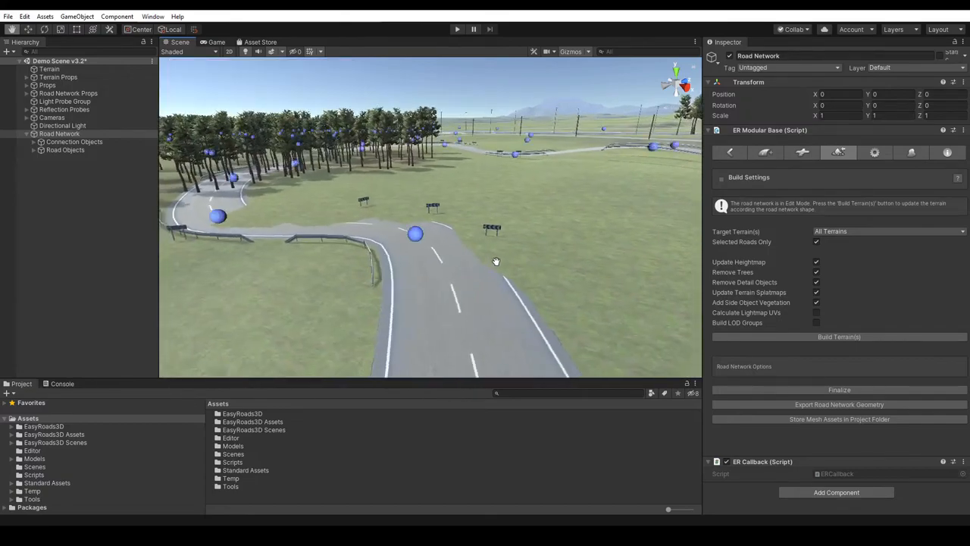
key("w")
left_click(495, 225)
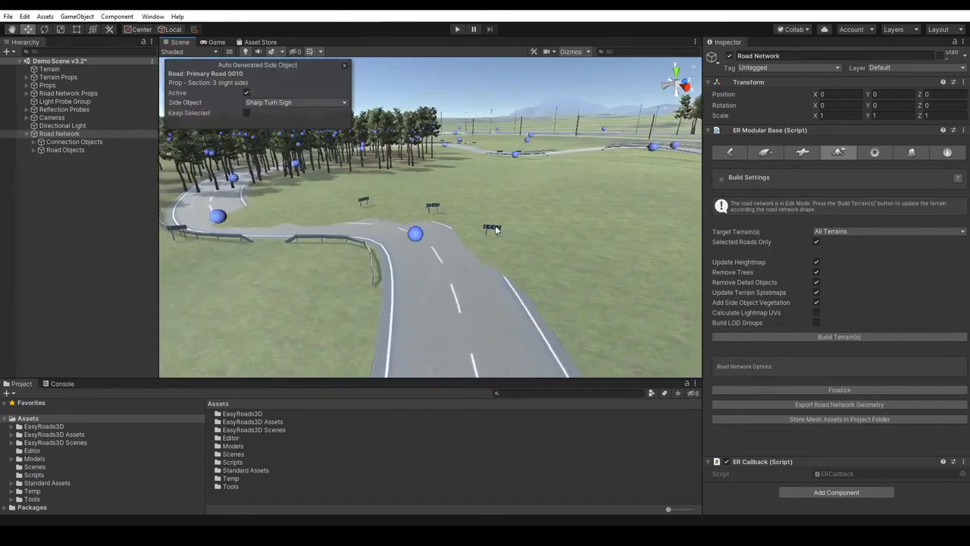
left_click(294, 102)
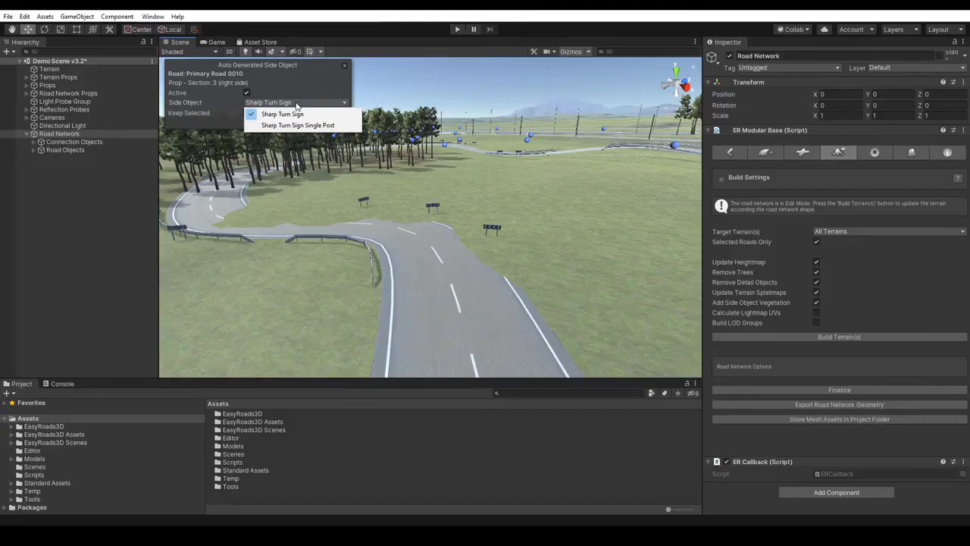
left_click(272, 126)
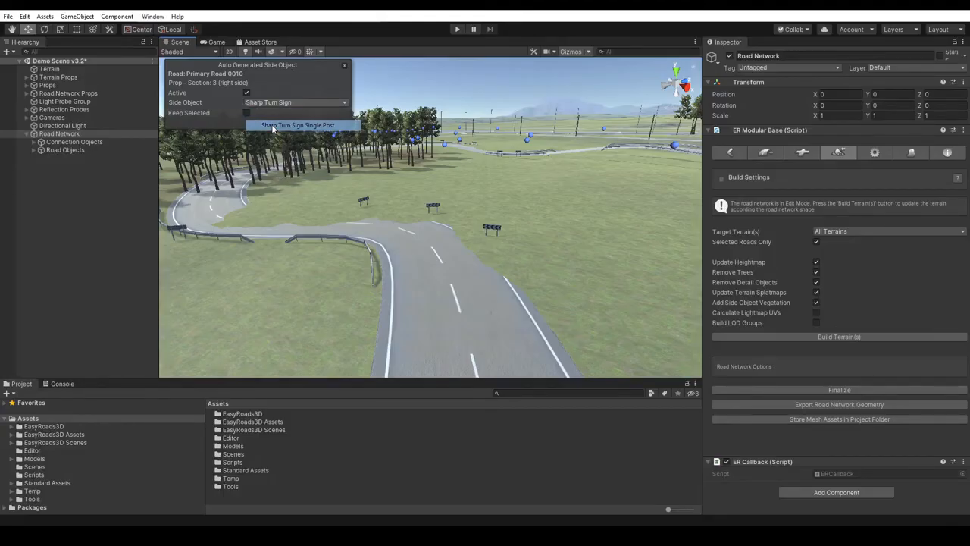
left_click(310, 300)
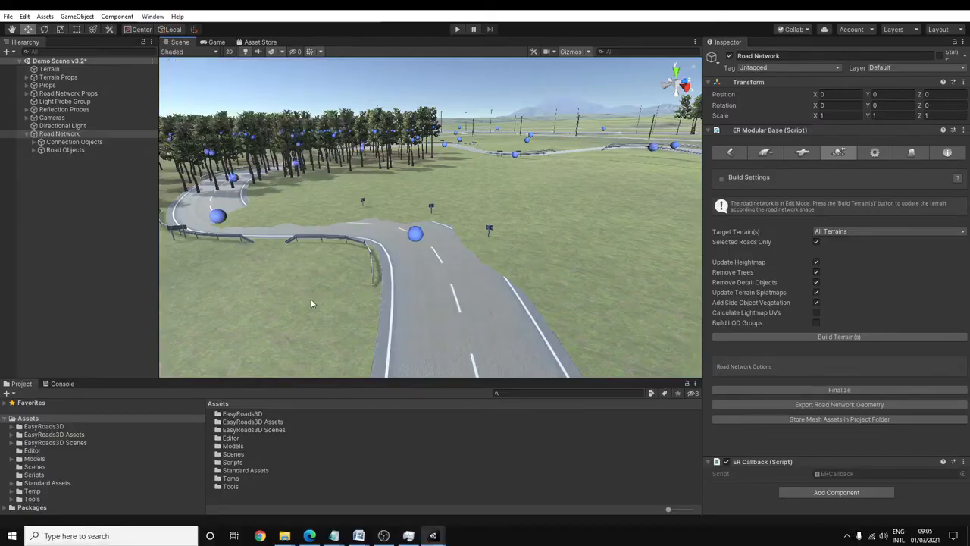
- Review the Side Object Manager settings for the Guard Rail, Retaining Wall, Bridge and Lampposts side objects
right_click_drag(306, 302, 406, 214)
right_click_drag(417, 180, 443, 146, "alt")
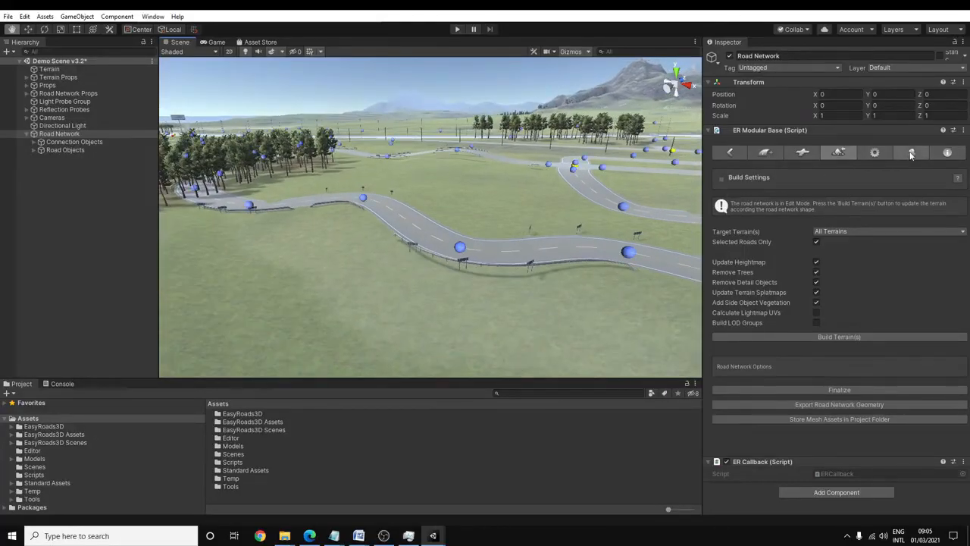
left_click(912, 153)
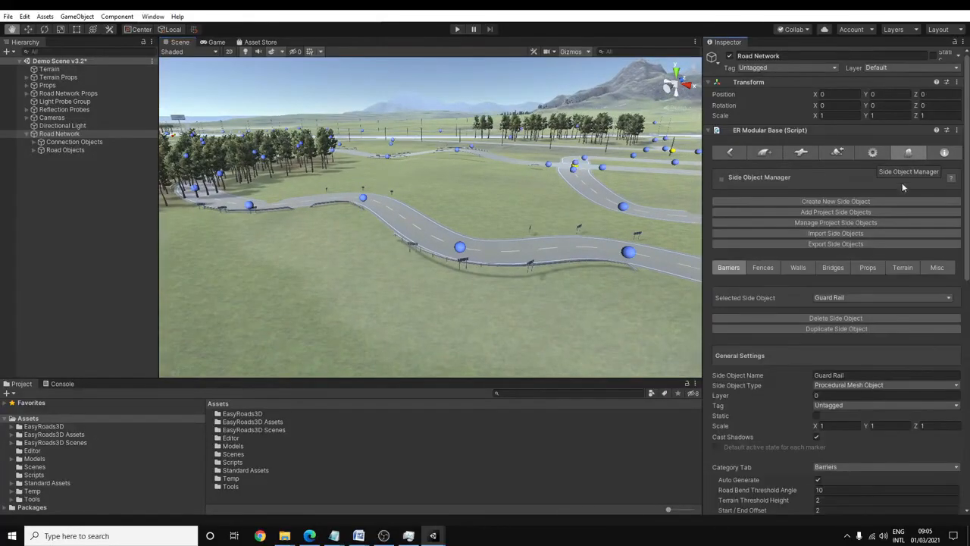
scroll(966, 203, "down", 5)
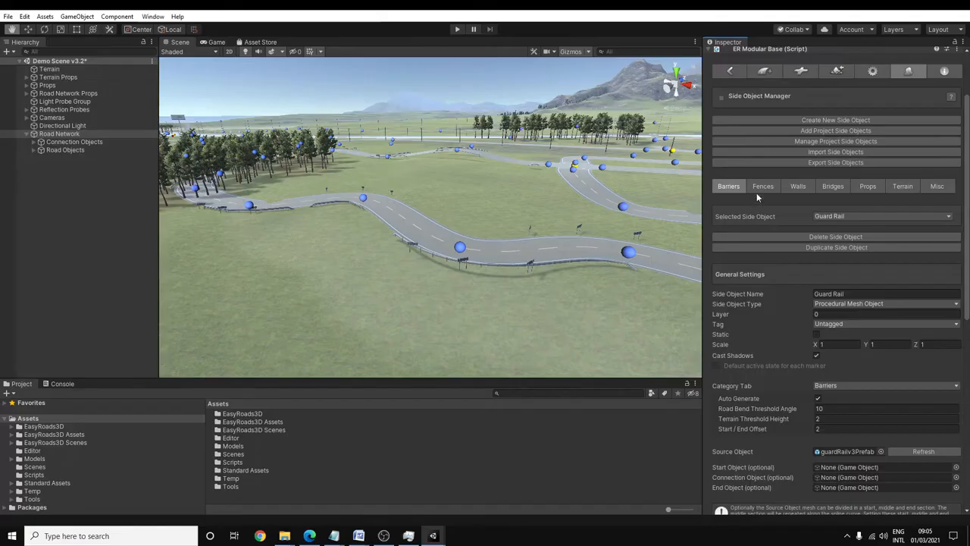
left_click(799, 187)
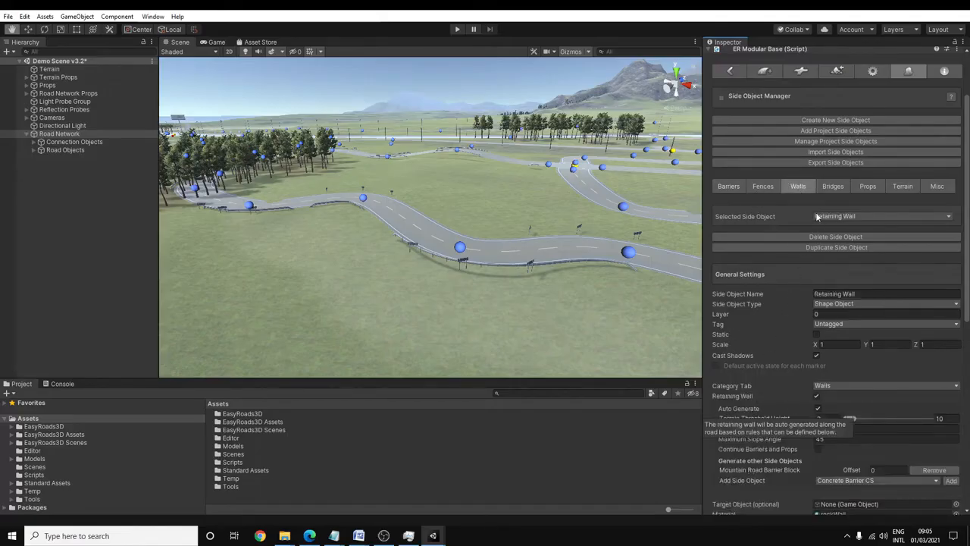
left_click(835, 186)
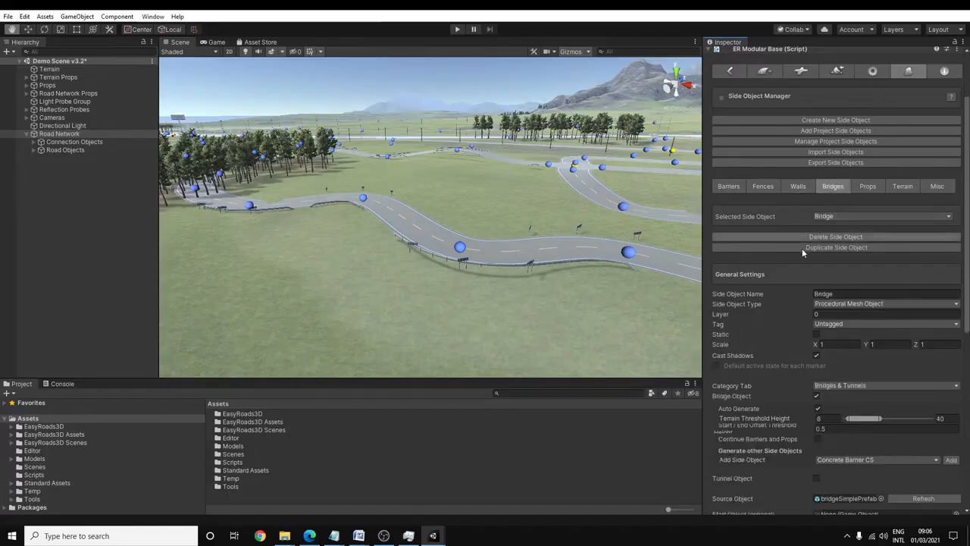
left_click_drag(704, 256, 675, 256)
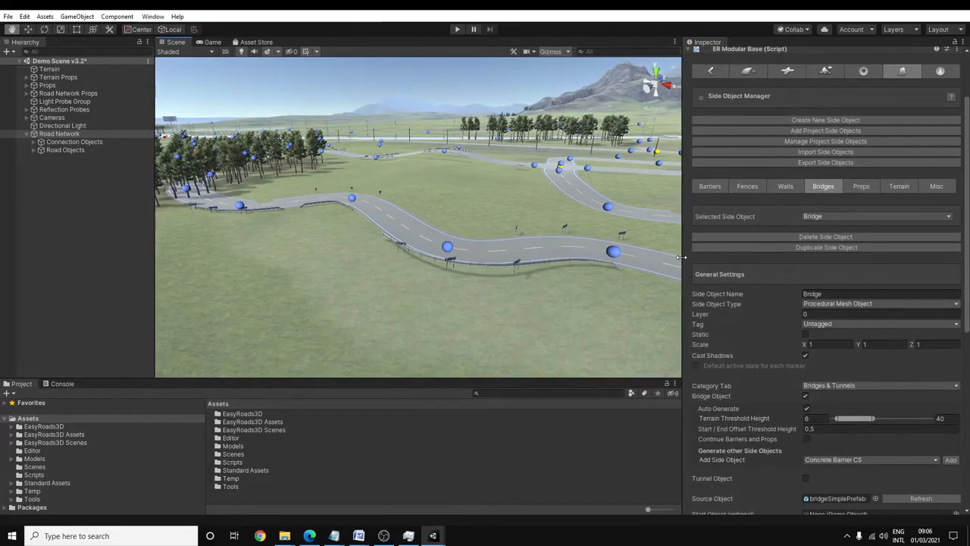
left_click(863, 187)
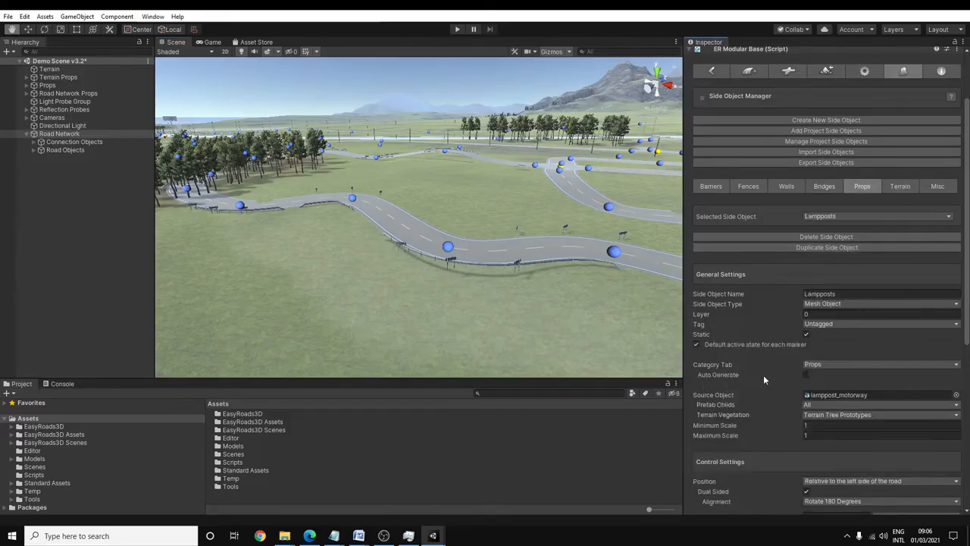
- Review the Sharp Turn Sign and Concrete Barrier CS settings in the Side Object Manager and return to Scene View Operations
left_click(838, 216)
left_click(839, 250)
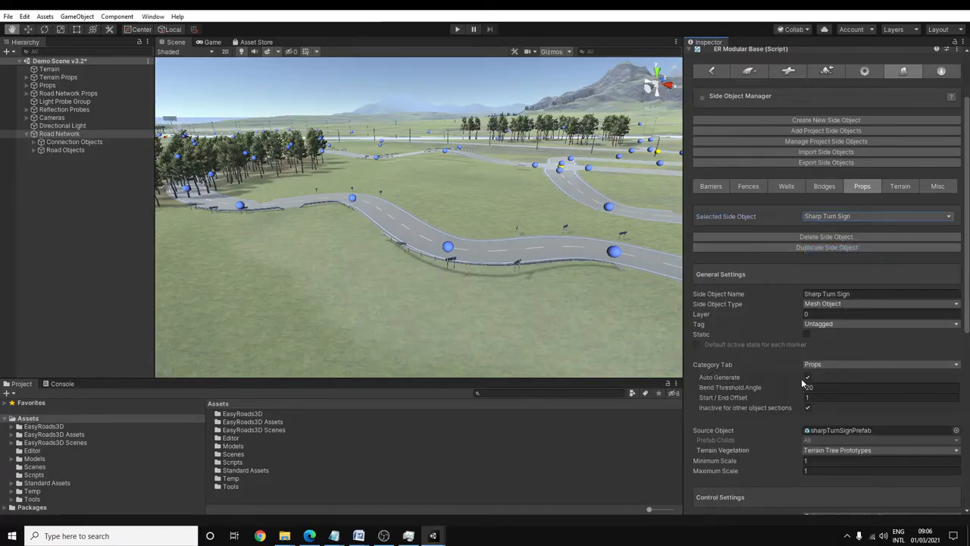
left_click(711, 186)
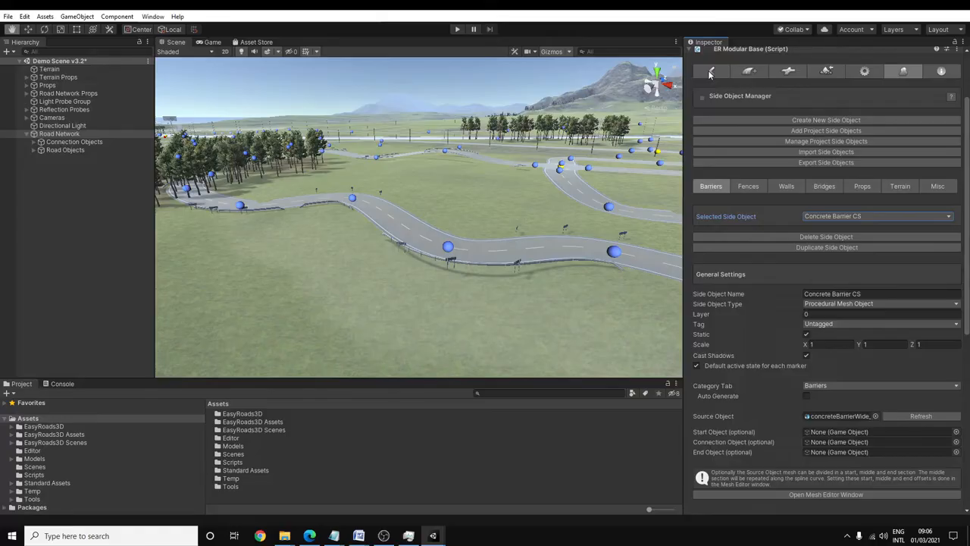
left_click(711, 72)
left_click(711, 73)
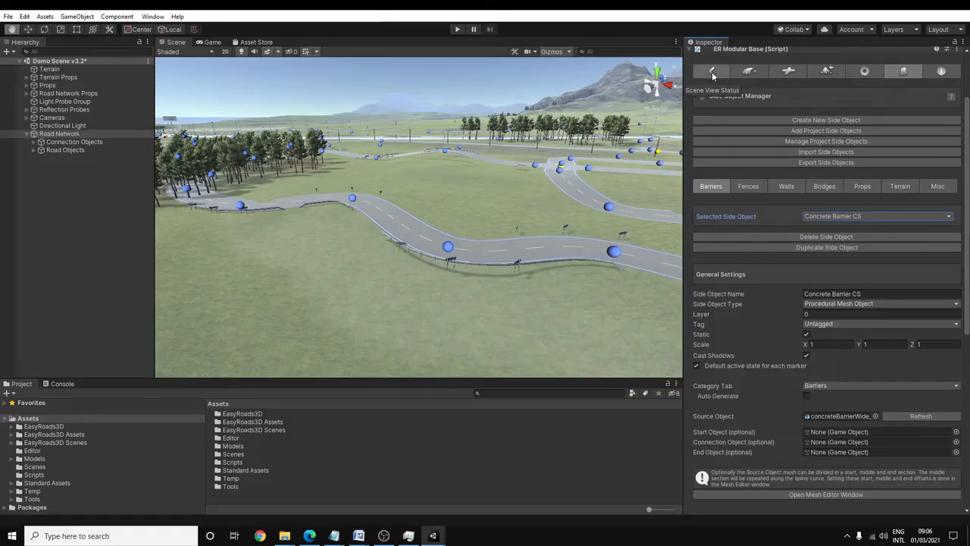
left_click(712, 74)
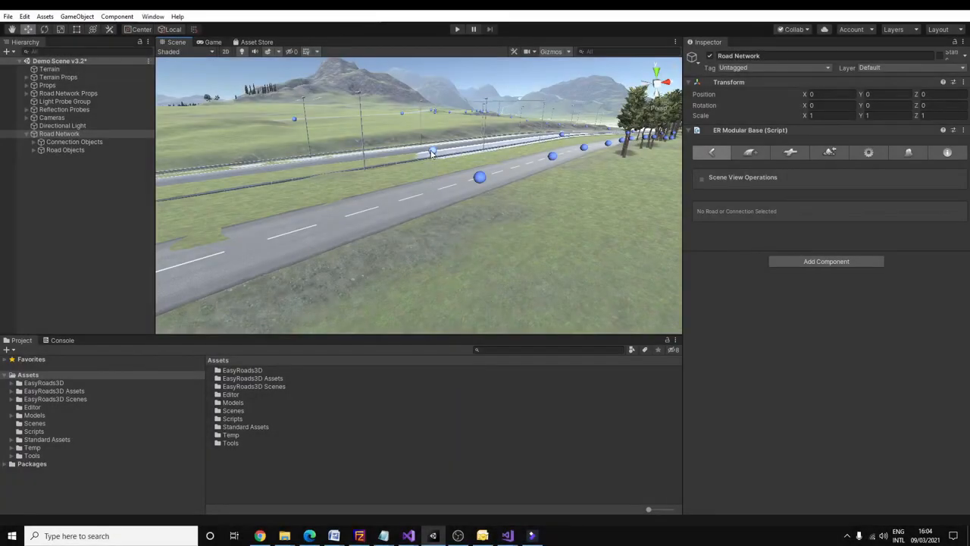
- Raise the Motorway Coast Section 3 marker beside the country road high above the terrain to form a bridge section
left_click(433, 153)
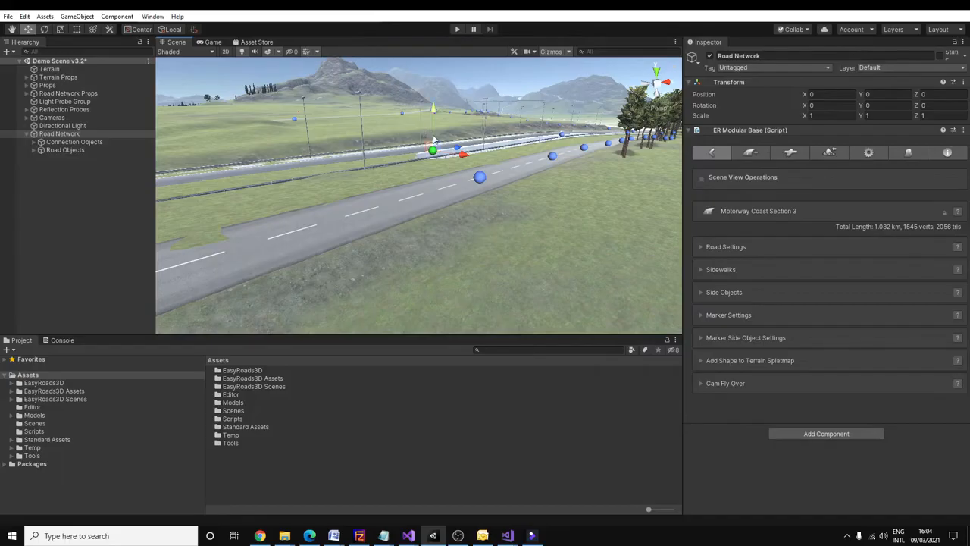
left_click_drag(434, 129, 435, 84)
key("q")
left_click_drag(501, 109, 487, 231)
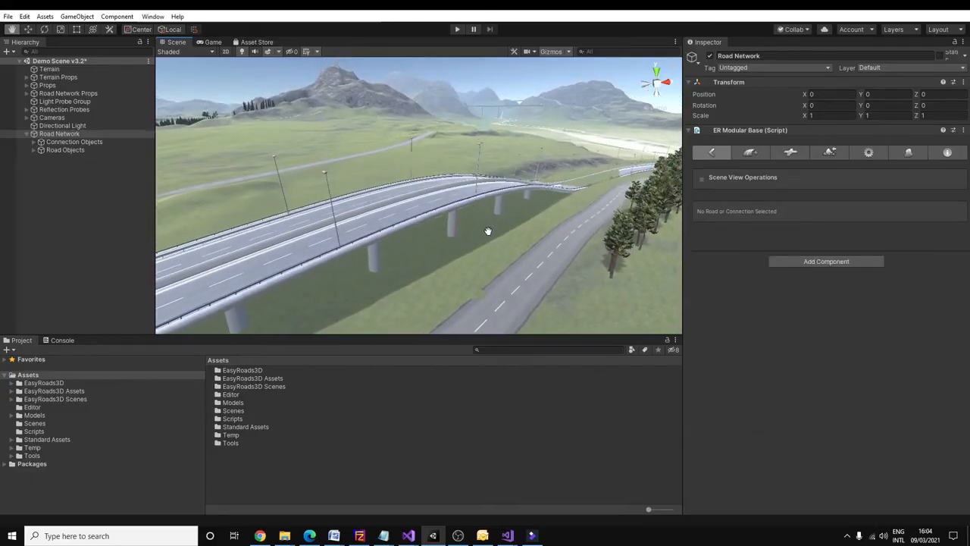
- Build the terrain for the changed motorway with Selected Roads Only enabled and inspect the bridge area
left_click(830, 152)
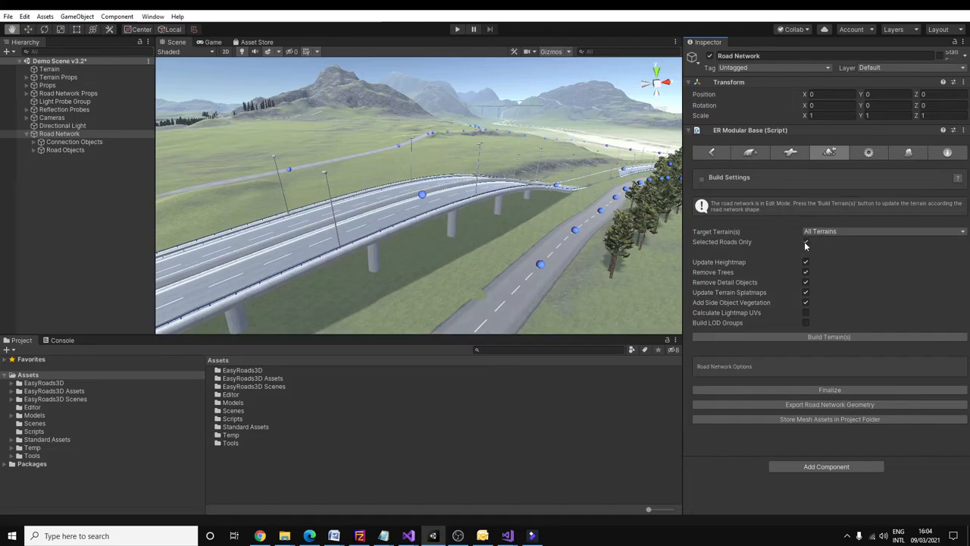
left_click(823, 336)
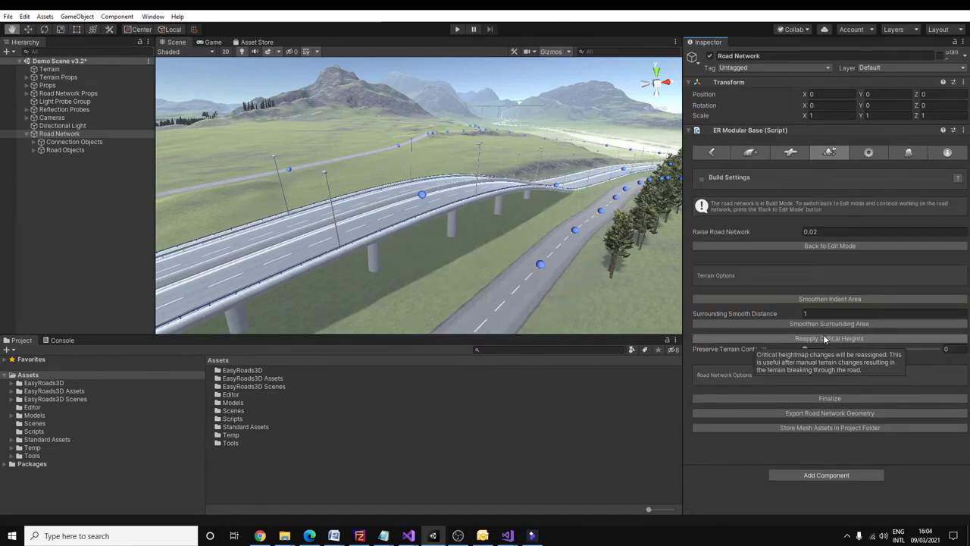
left_click_drag(552, 159, 145, 194, "alt")
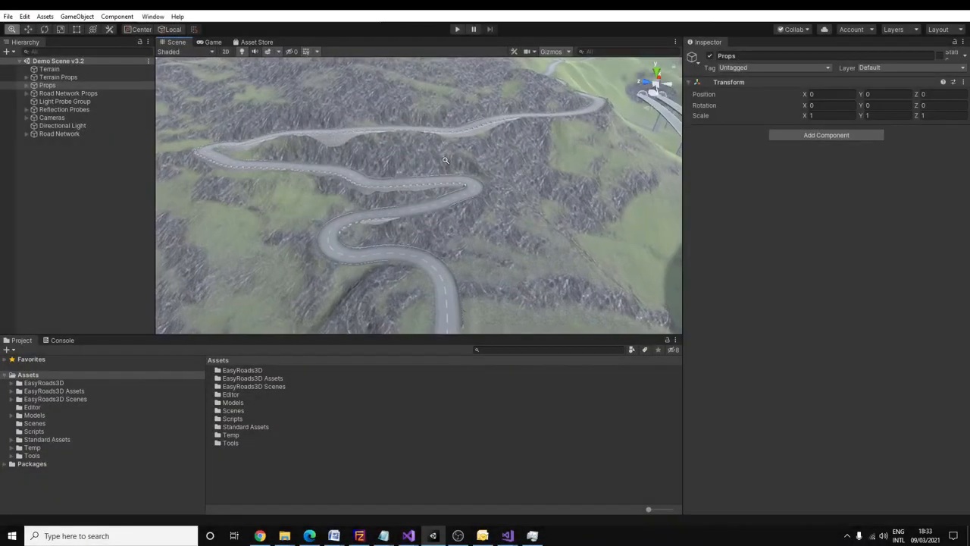
right_click_drag(445, 160, 475, 240, "alt")
middle_click_drag(474, 241, 580, 248)
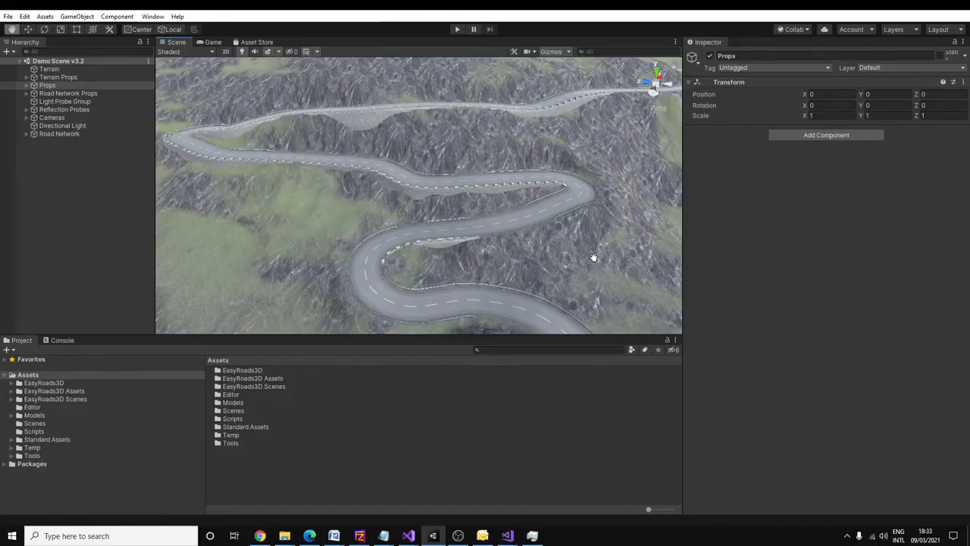
- Examine the mountain road's hairpins, barriers and turn signs, and the twin viaducts leading into the tunnels
left_click_drag(586, 244, 580, 241)
right_click_drag(580, 240, 533, 208)
left_click_drag(532, 208, 456, 408)
right_click_drag(520, 268, 526, 212)
key("w")
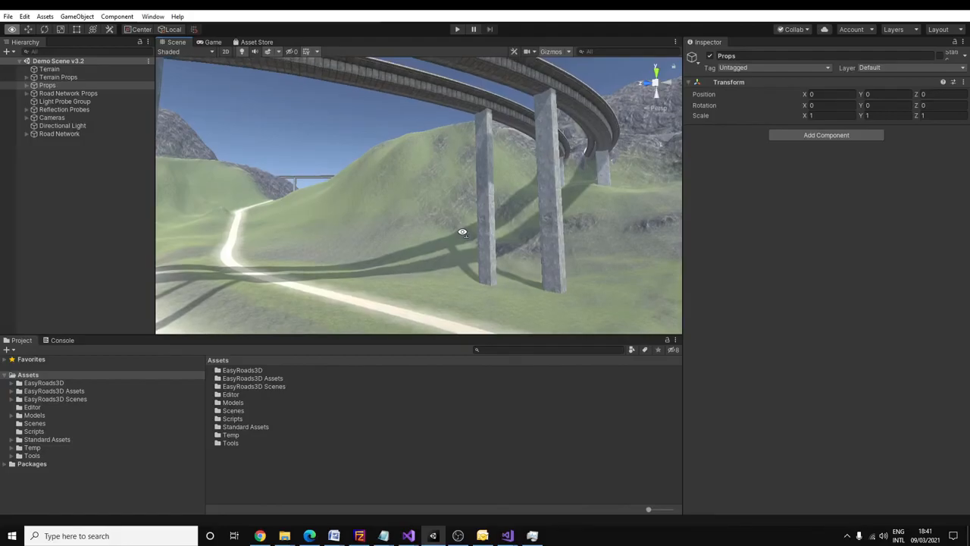
right_click_drag(461, 229, 379, 270)
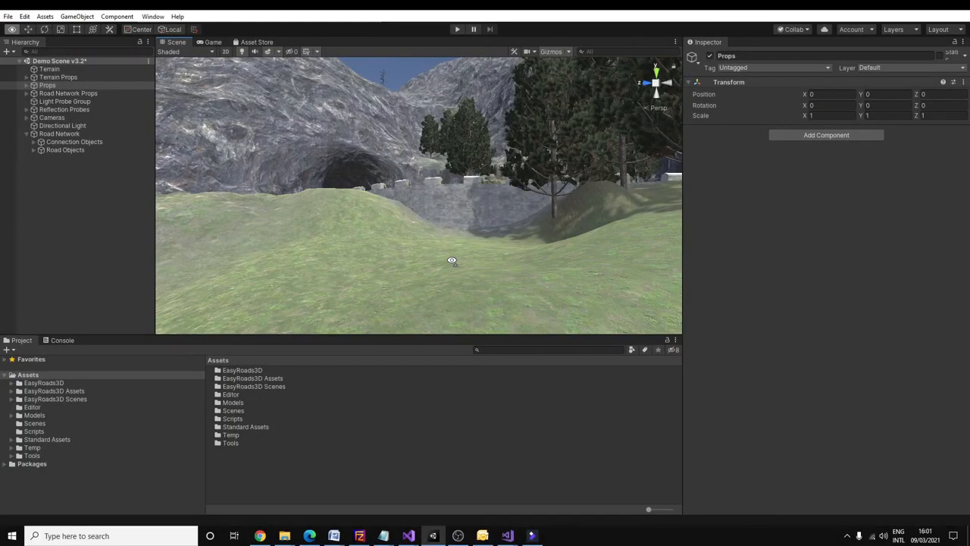
right_click_drag(444, 260, 464, 254)
left_click_drag(460, 249, 463, 327)
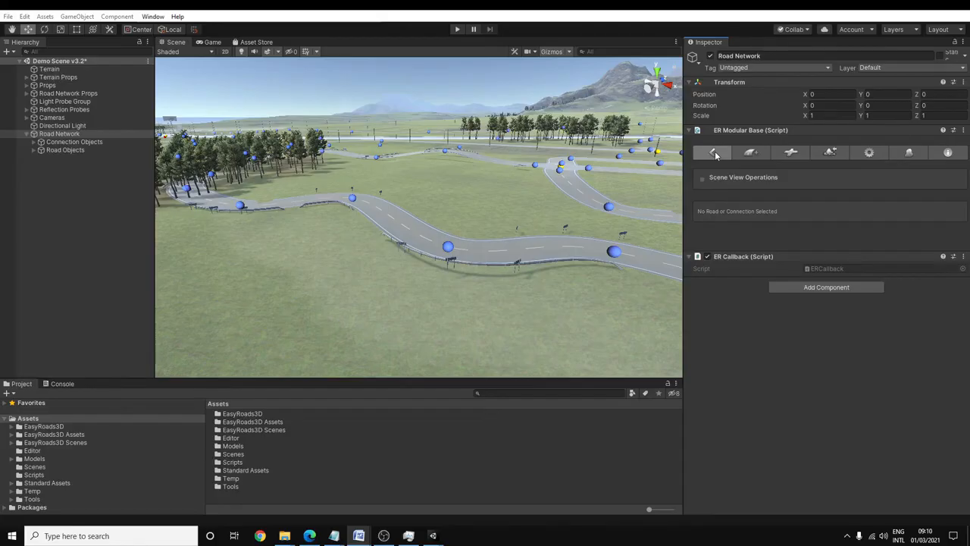
- Add a new object as a Side Object without assigning a road type
left_click(751, 154)
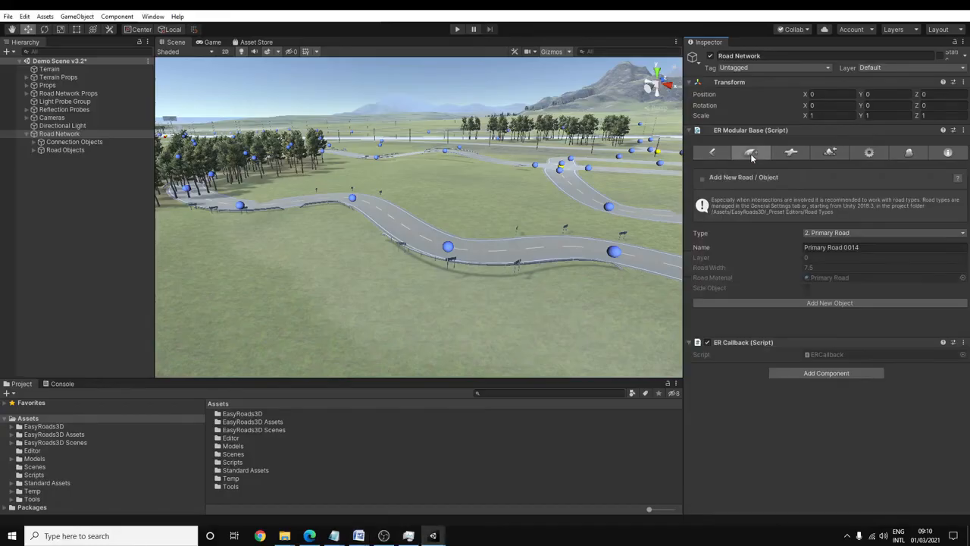
left_click(828, 235)
left_click(830, 242)
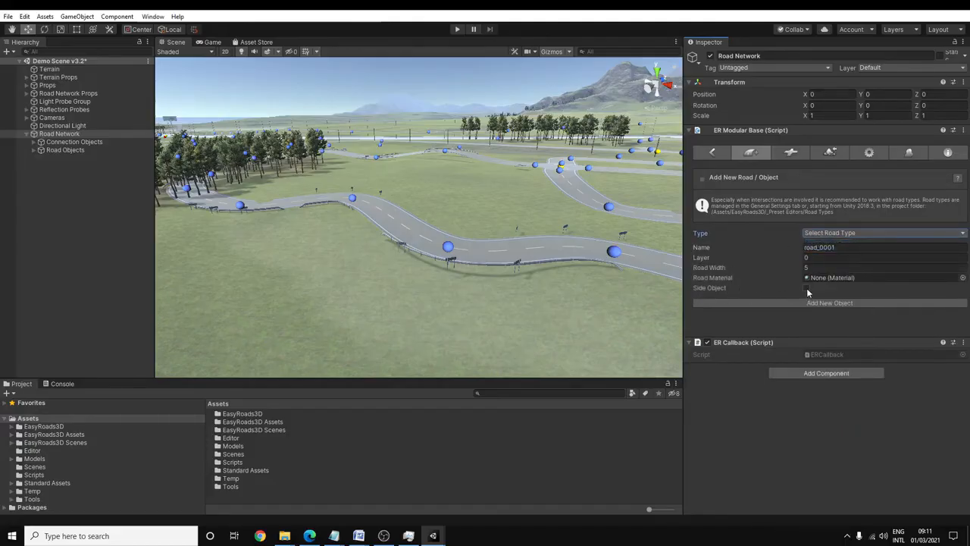
left_click(824, 303)
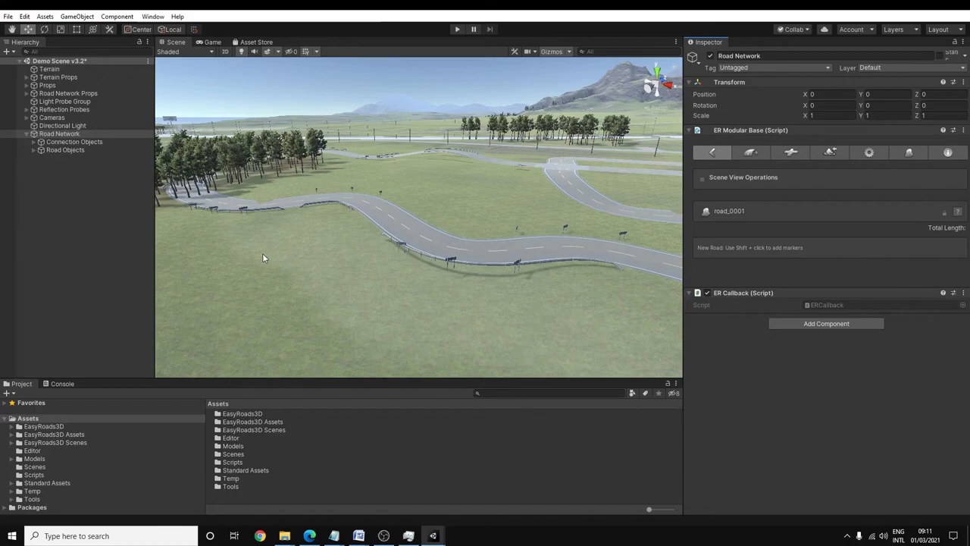
- Place five markers across the grass in front of the winding road and activate Fence Chain Link along them
left_click(186, 229, "shift")
left_click(304, 234, "shift")
left_click(388, 280, "shift")
left_click(549, 298, "shift")
left_click(641, 319, "shift")
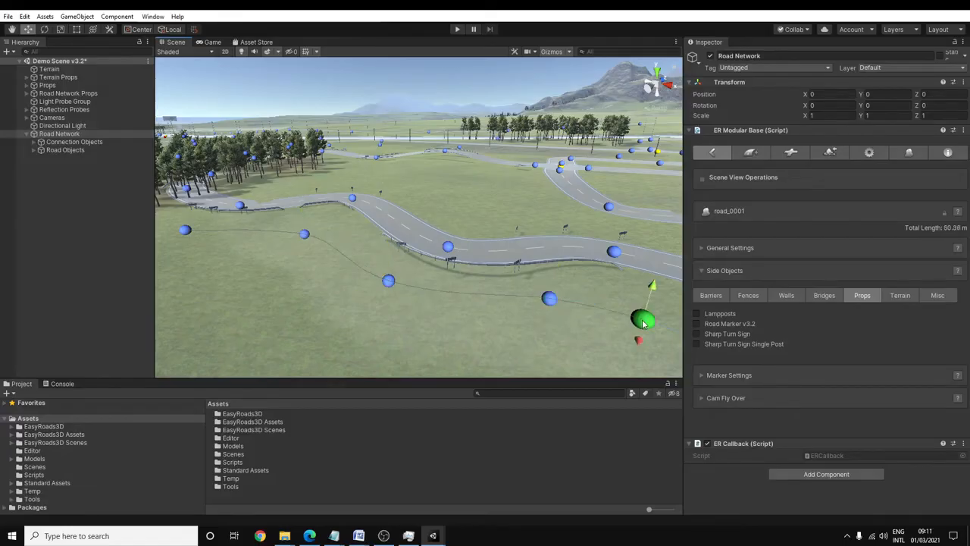
left_click(748, 296)
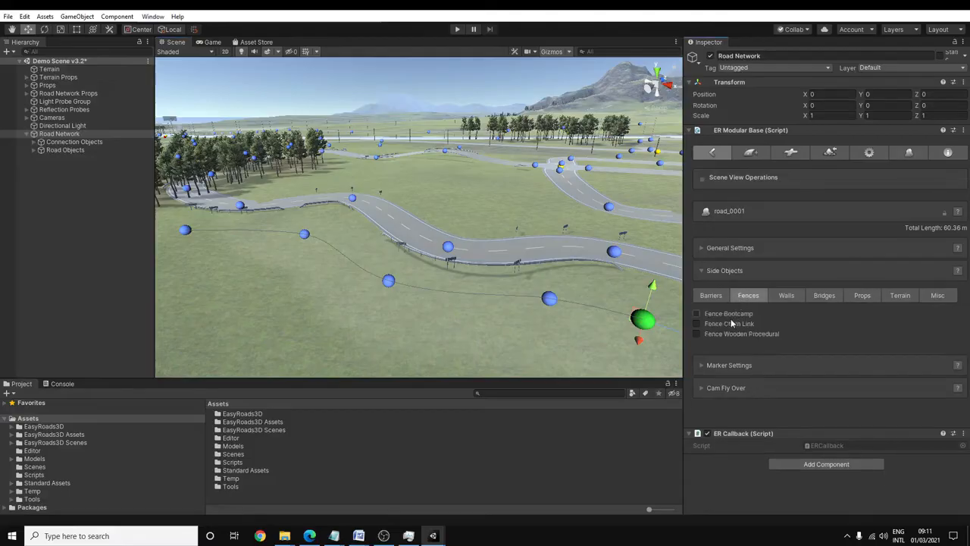
left_click(698, 324)
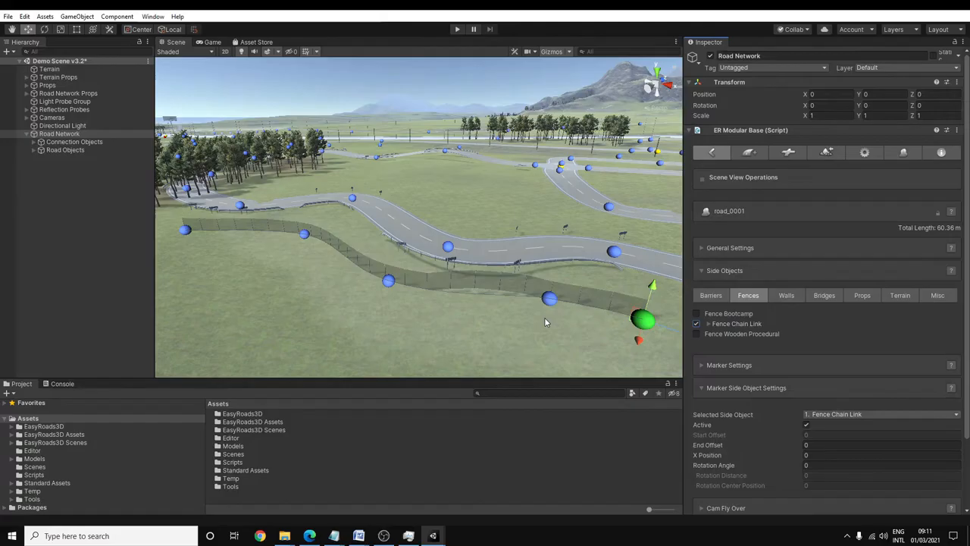
- Reshape the chain link fence by moving its end marker outward and the neighbouring marker away from the road
scroll(544, 316, "down", 2)
left_click_drag(617, 311, 640, 310)
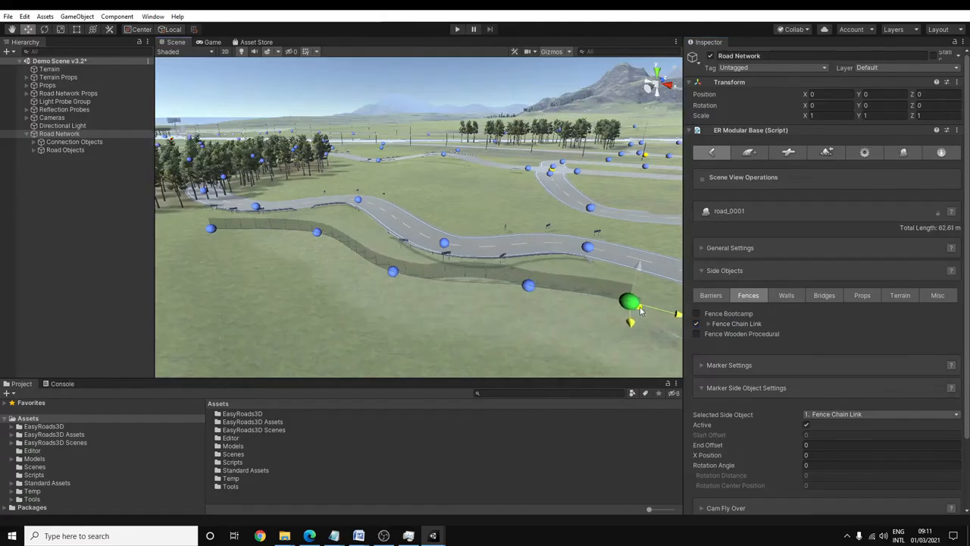
left_click(528, 286)
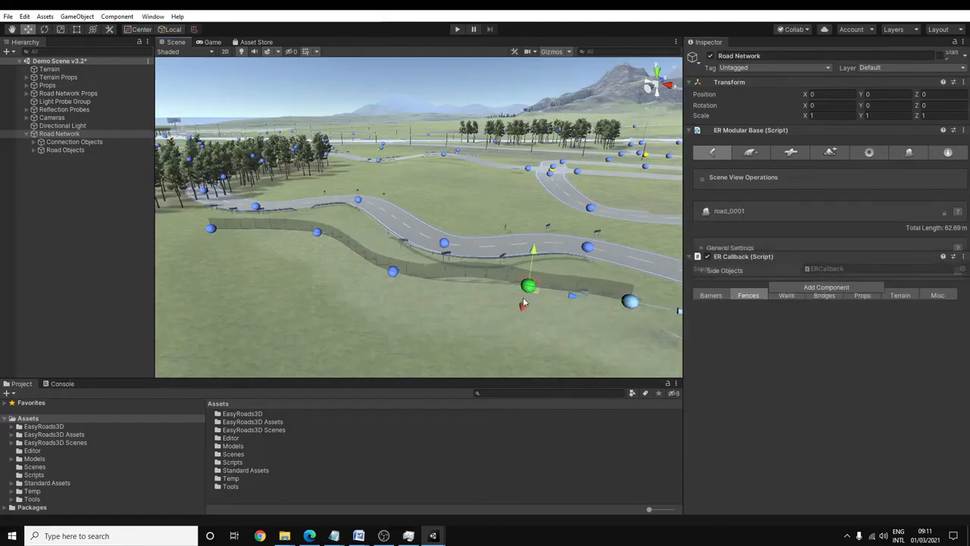
left_click_drag(521, 318, 523, 323)
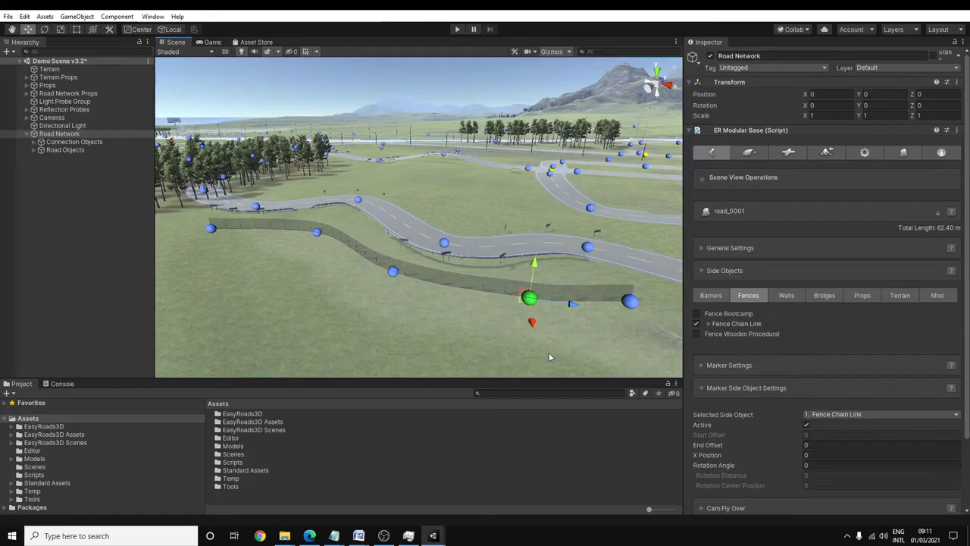
- Delete the chain link fence object through its General Settings and confirm the removal
left_click(747, 249)
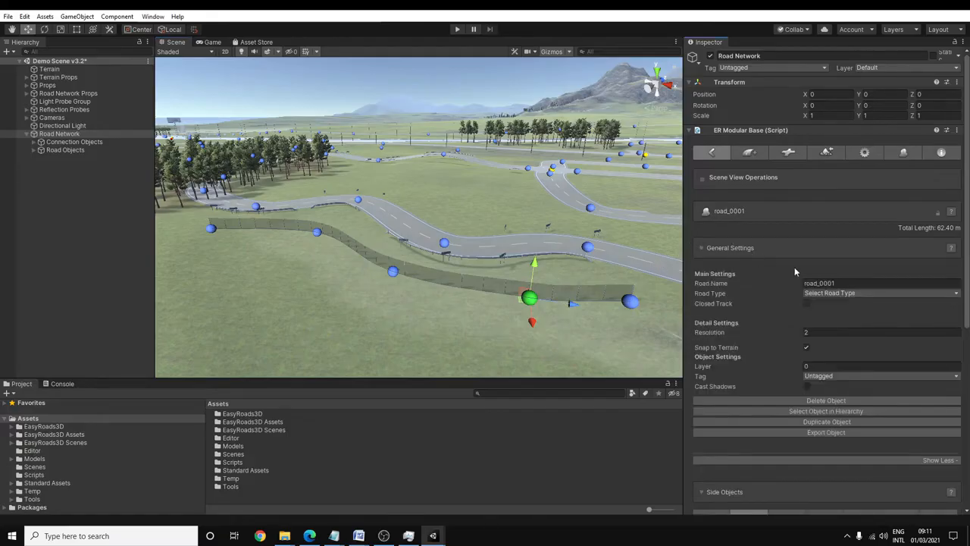
scroll(838, 402, "down", 3)
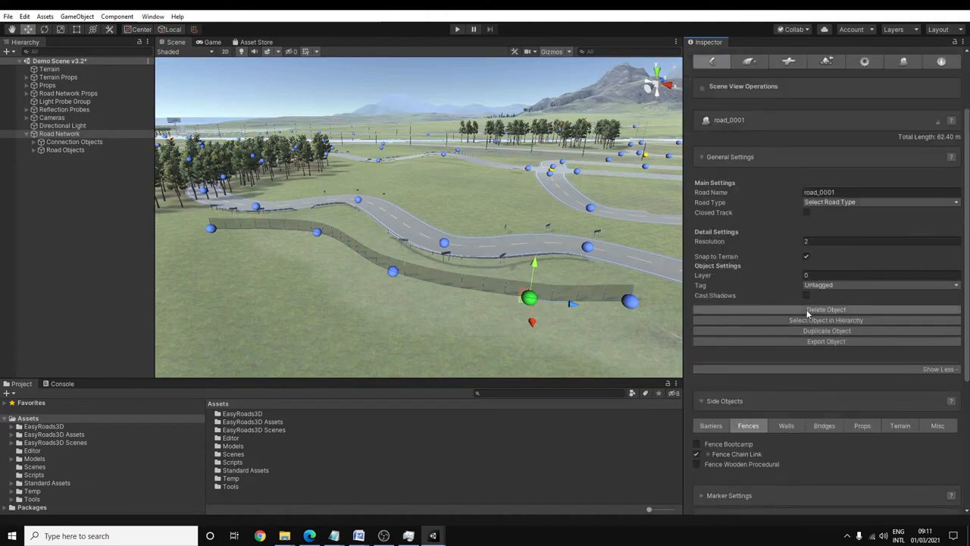
left_click(782, 309)
left_click(512, 289)
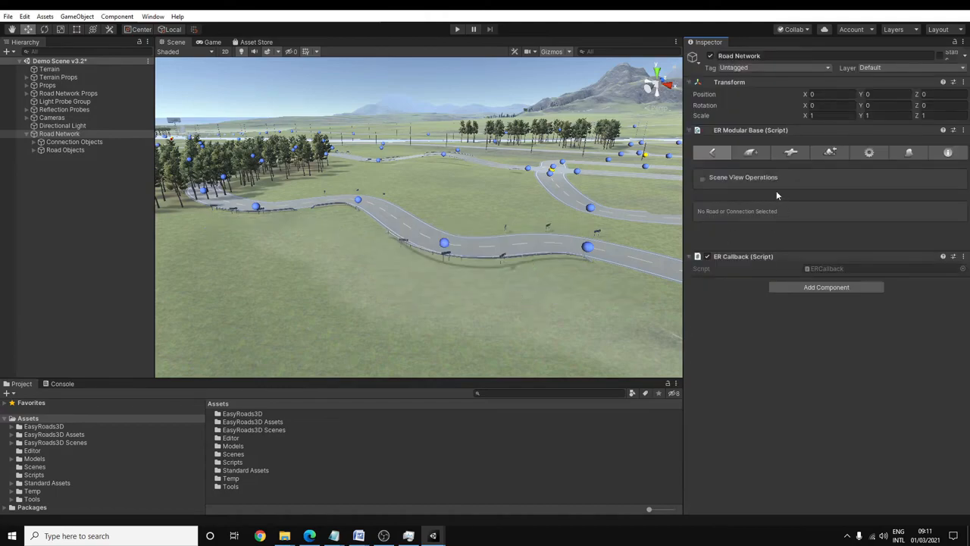
- Check which road types are available for a new road or object, leaving the type unassigned
left_click(756, 153)
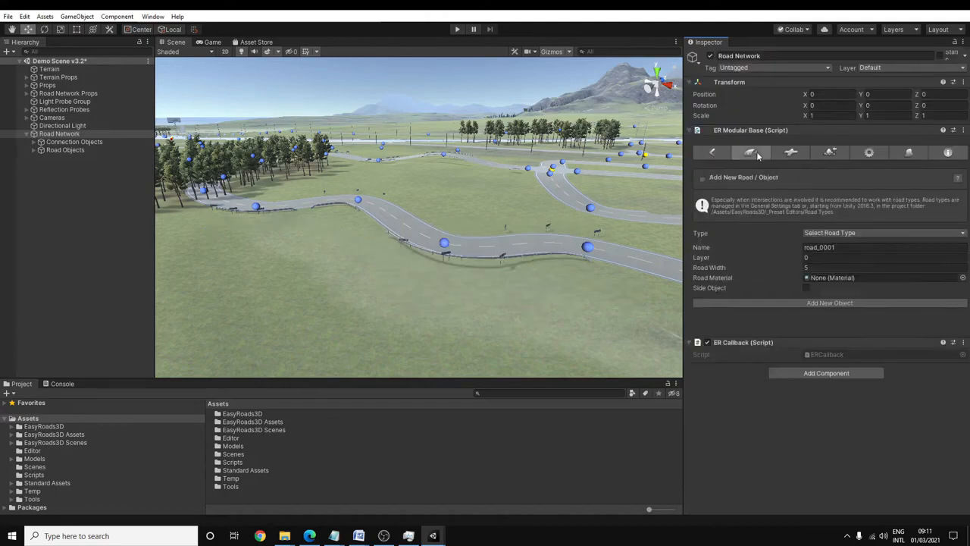
left_click(825, 233)
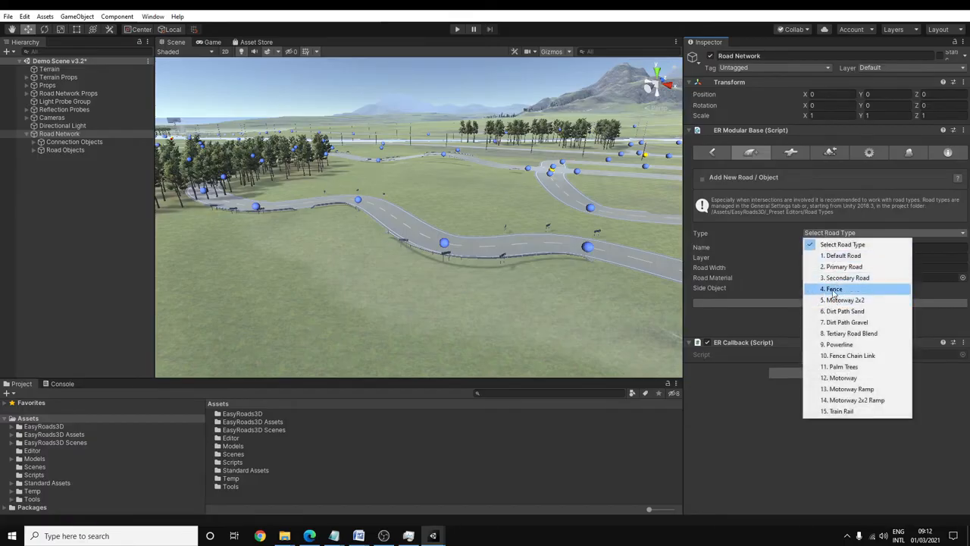
left_click(870, 155)
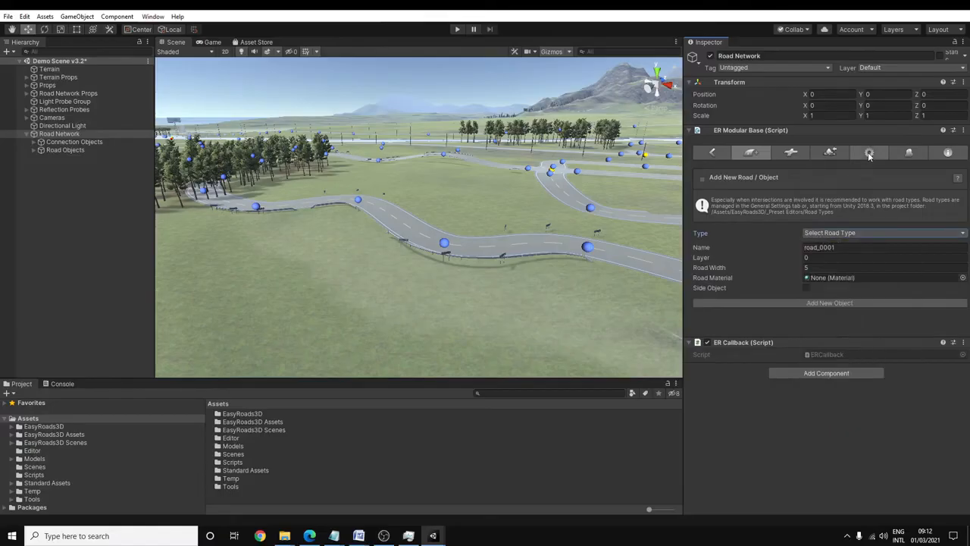
- Review the Fence road type in the General Settings, including its Is Side Object option and Fence Chain Link settings
left_click(869, 153)
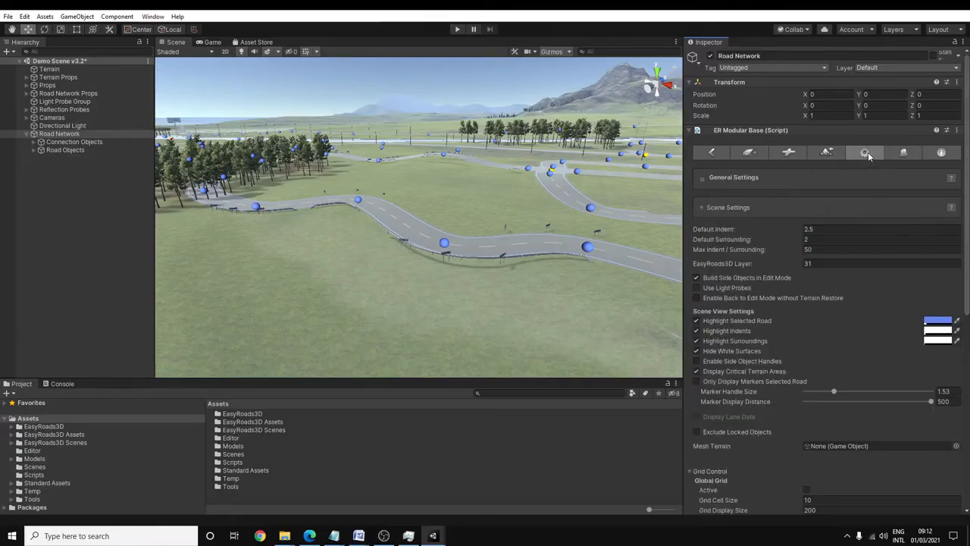
left_click(727, 208)
left_click(728, 230)
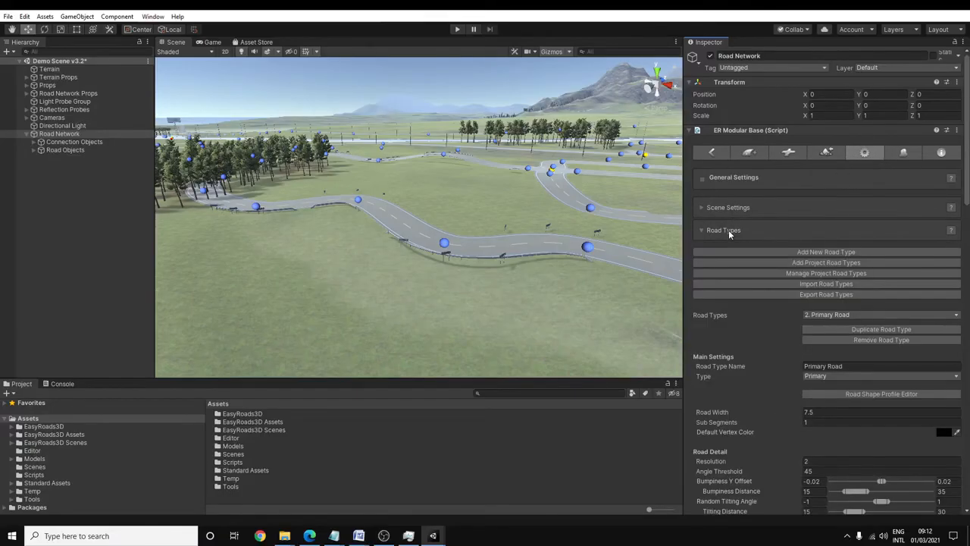
left_click(836, 314)
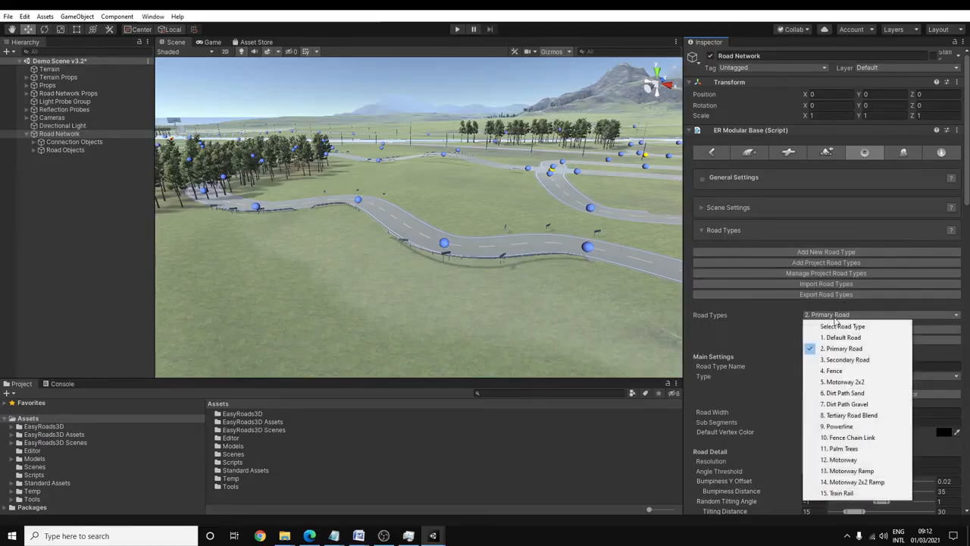
left_click(830, 371)
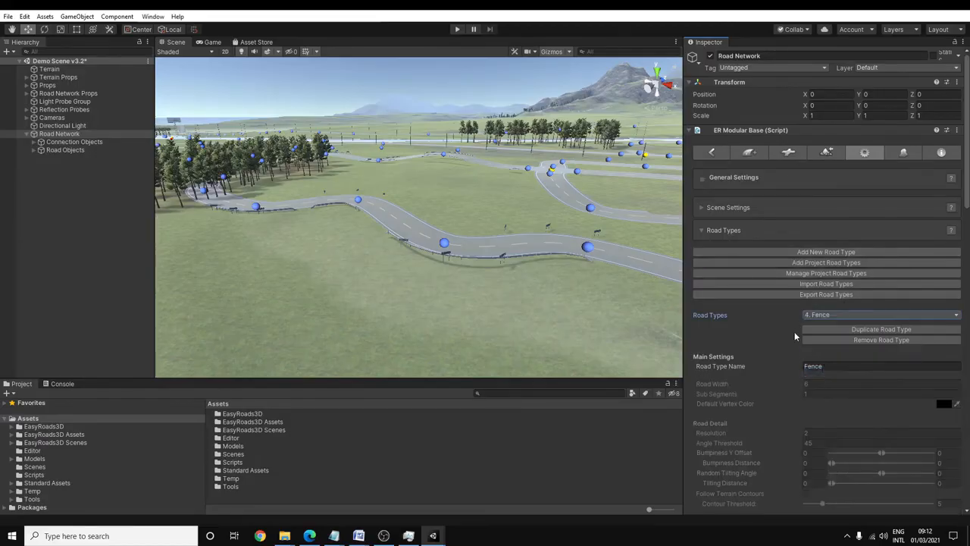
scroll(834, 318, "down", 8)
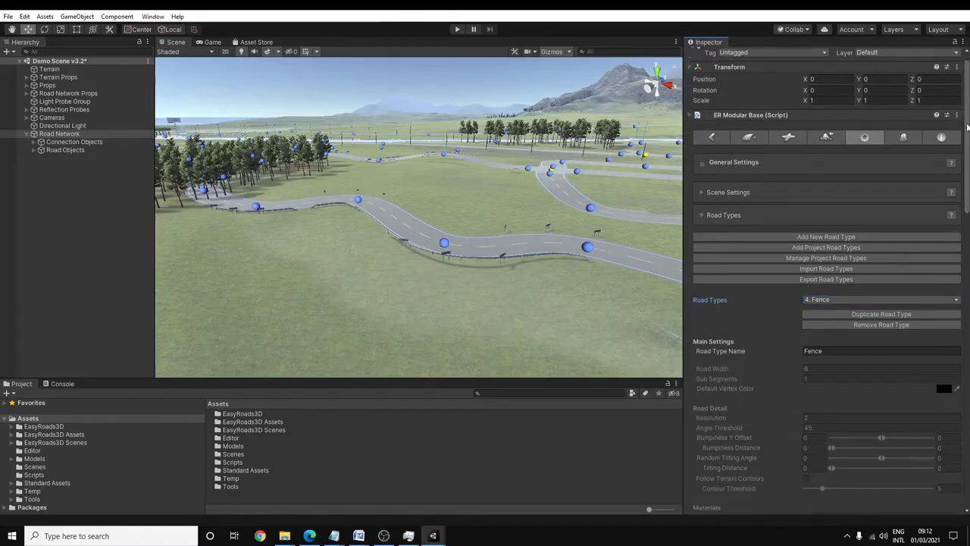
scroll(833, 318, "down", 3)
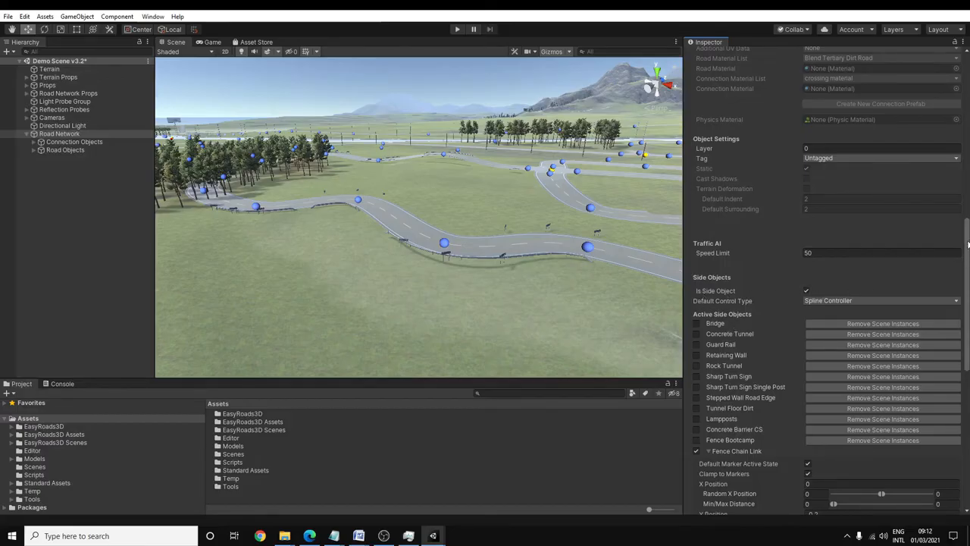
scroll(889, 283, "down", 5)
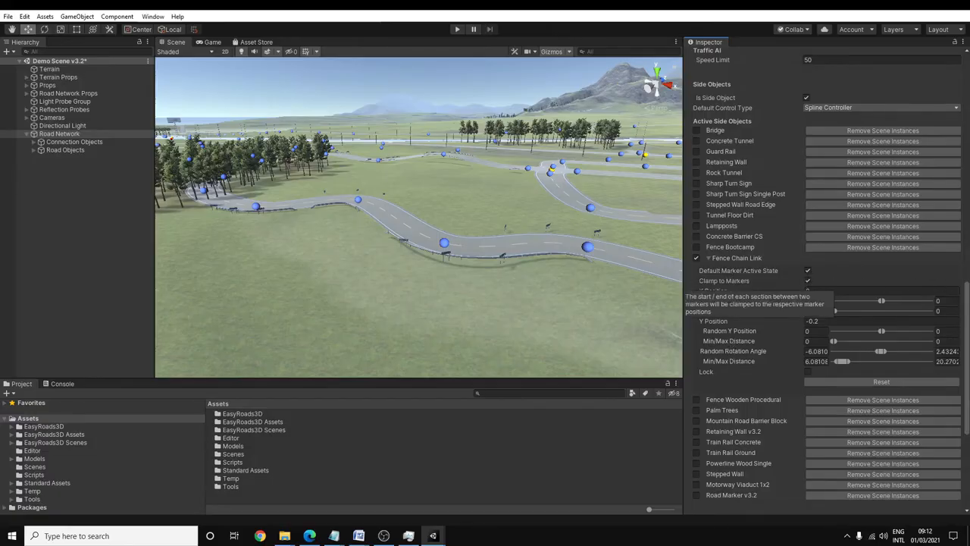
scroll(967, 315, "up", 15)
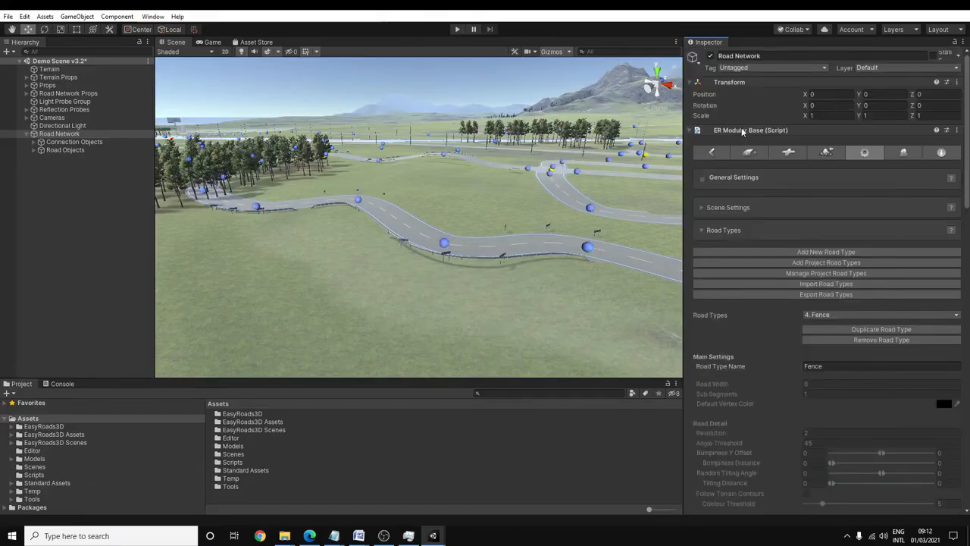
- Add a new object of road type Fence and lay it out with five markers alongside the curved road
left_click(750, 153)
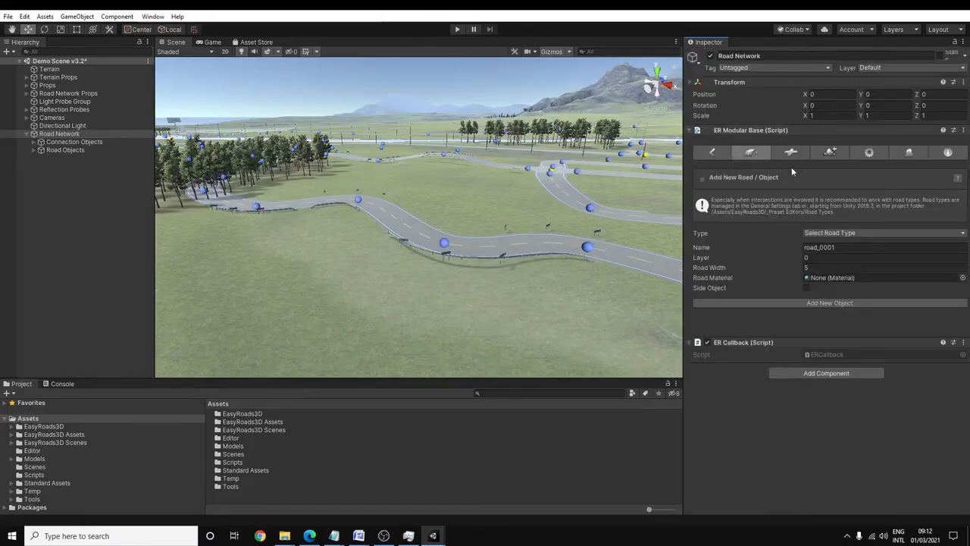
left_click(815, 233)
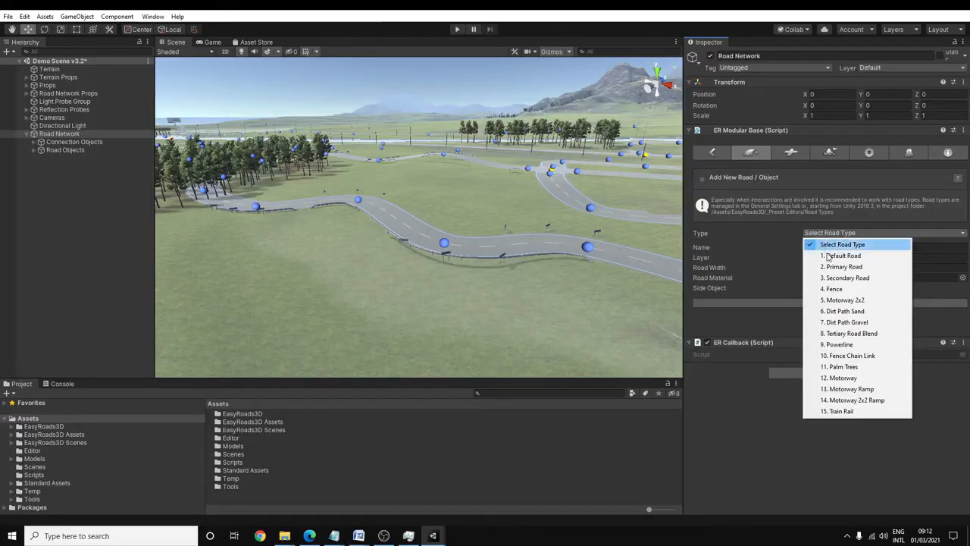
left_click(835, 289)
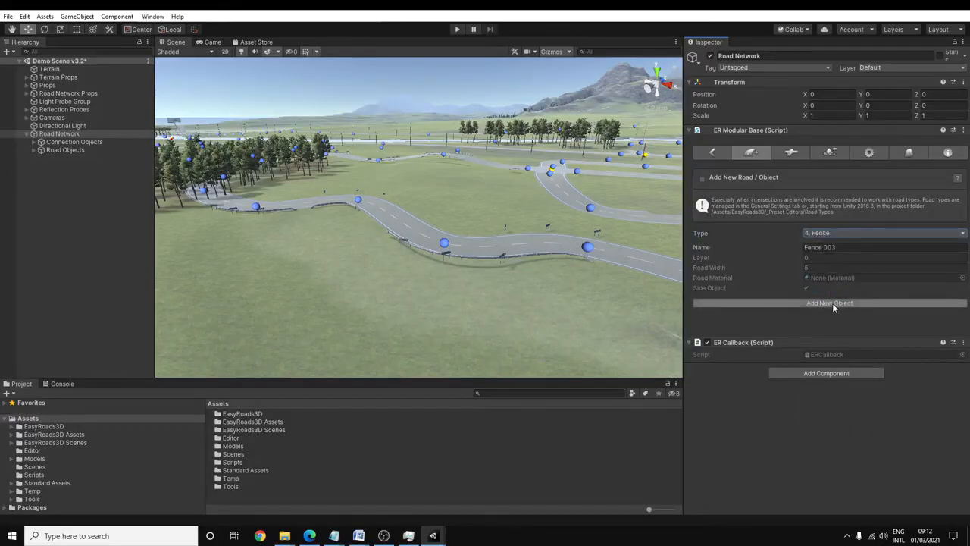
left_click(832, 303)
left_click(206, 228, "shift")
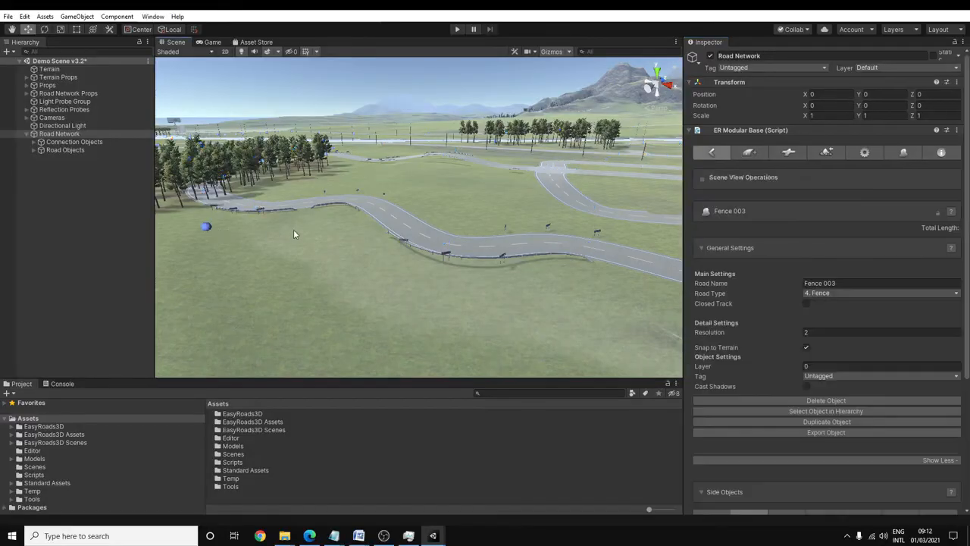
left_click(313, 231, "shift")
left_click(378, 263, "shift")
left_click(491, 287, "shift")
left_click(622, 298, "shift")
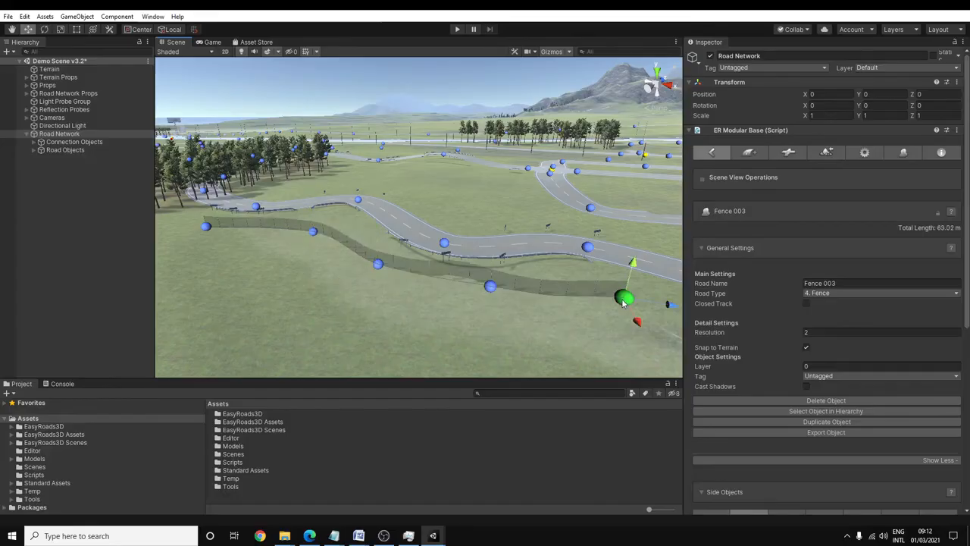
- Move the new fence's fourth marker slightly away from the road and deselect the fence
left_click(490, 286)
left_click_drag(489, 306, 489, 320)
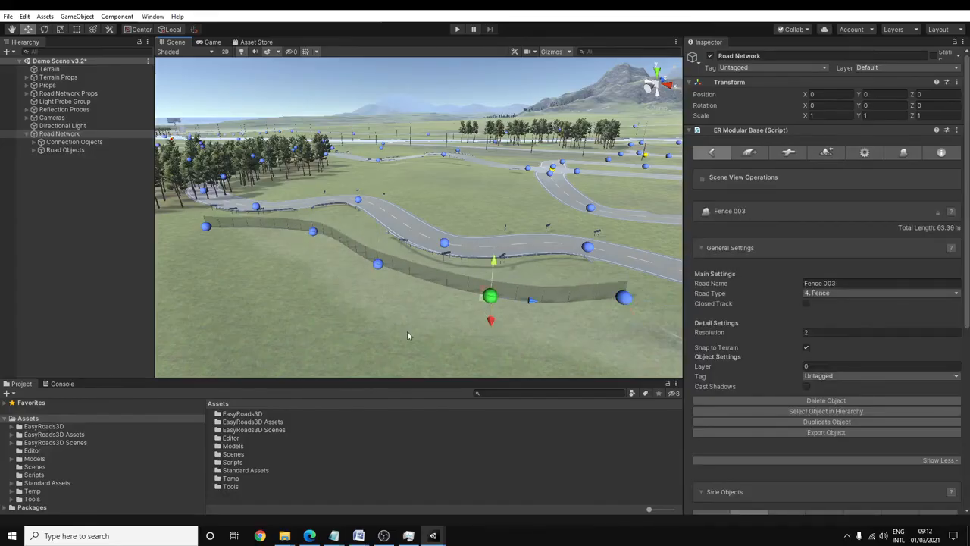
left_click(394, 331)
key("s")
right_click_drag(394, 331, 408, 325)
- Add a new object of road type Powerline and place five markers running parallel to the fence
left_click(757, 153)
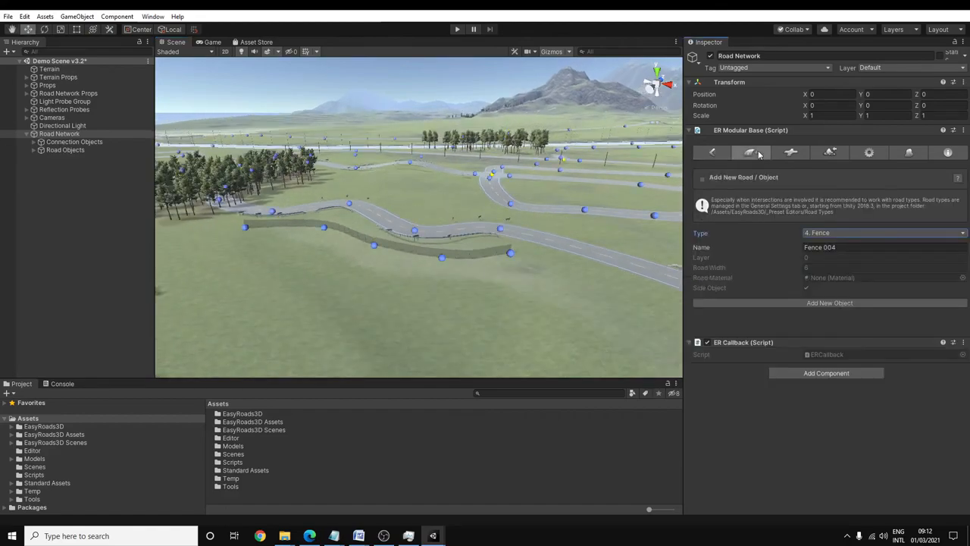
left_click(828, 233)
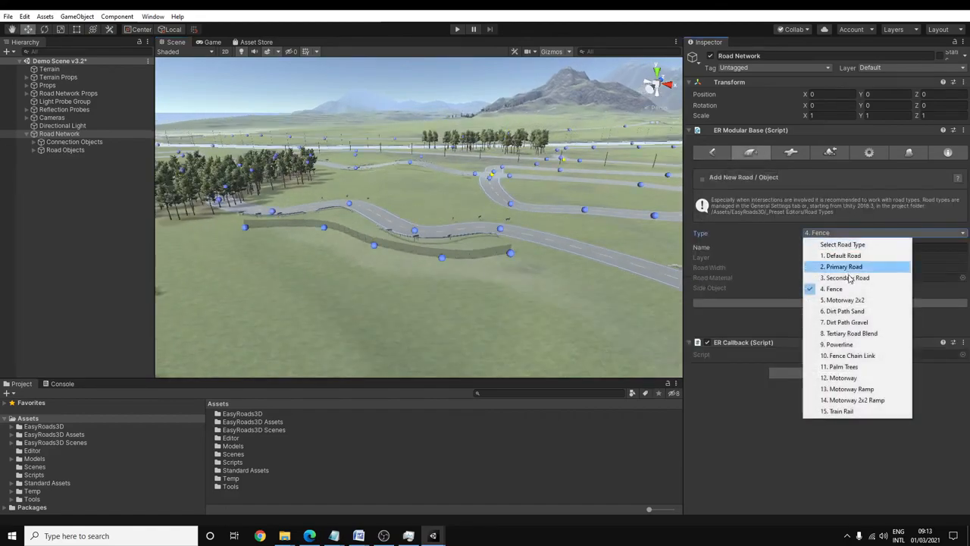
left_click(838, 345)
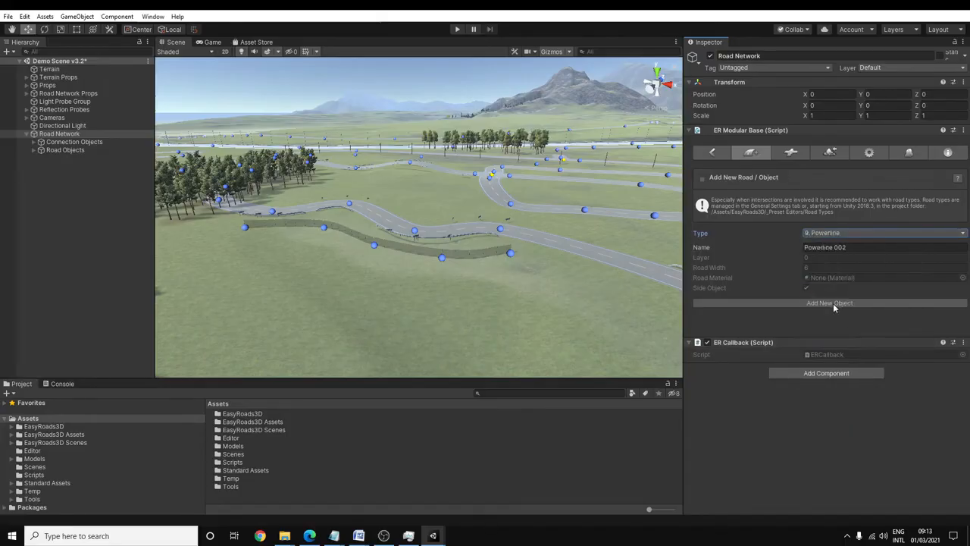
left_click(835, 304)
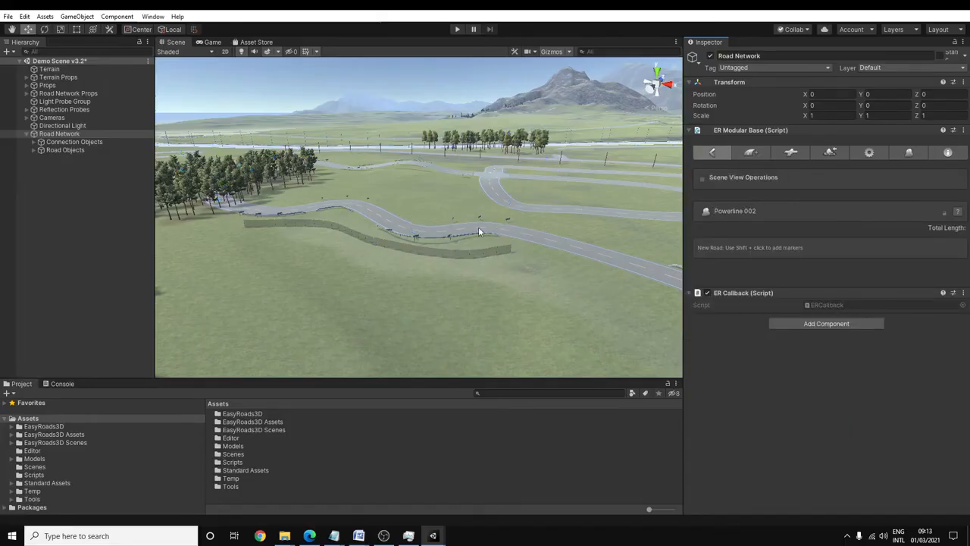
left_click(184, 244, "shift")
left_click(301, 251, "shift")
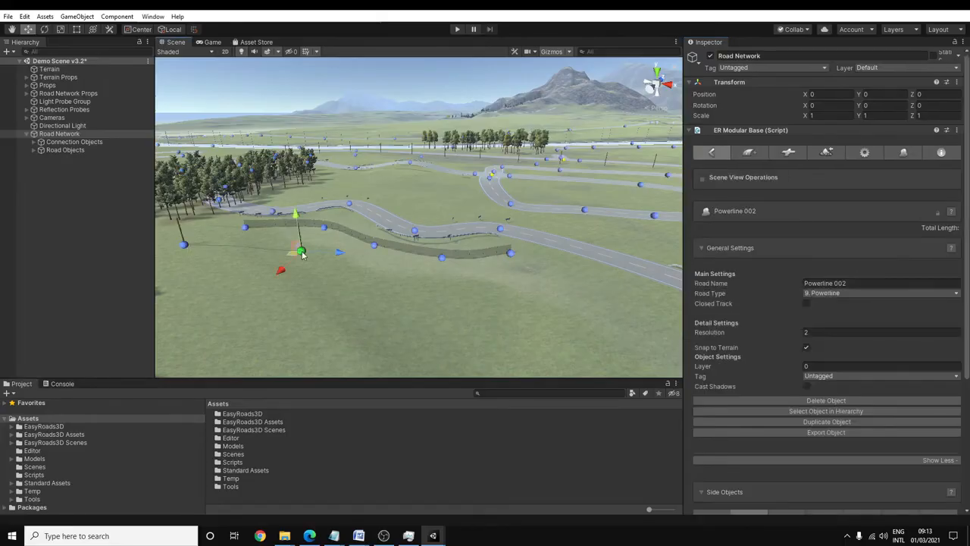
left_click(381, 277, "shift")
left_click(476, 294, "shift")
left_click(562, 297, "shift")
- Adjust the position of one of the powerline's middle markers and deselect the powerline
right_click_drag(434, 314, 477, 323)
scroll(477, 323, "down", 3)
mouse_move(456, 255)
left_mouse_down()
mouse_move(463, 267)
mouse_move(567, 294)
left_mouse_up()
left_click(405, 252)
left_click_drag(403, 254, 467, 263)
left_click_drag(357, 347, 308, 288, "alt")
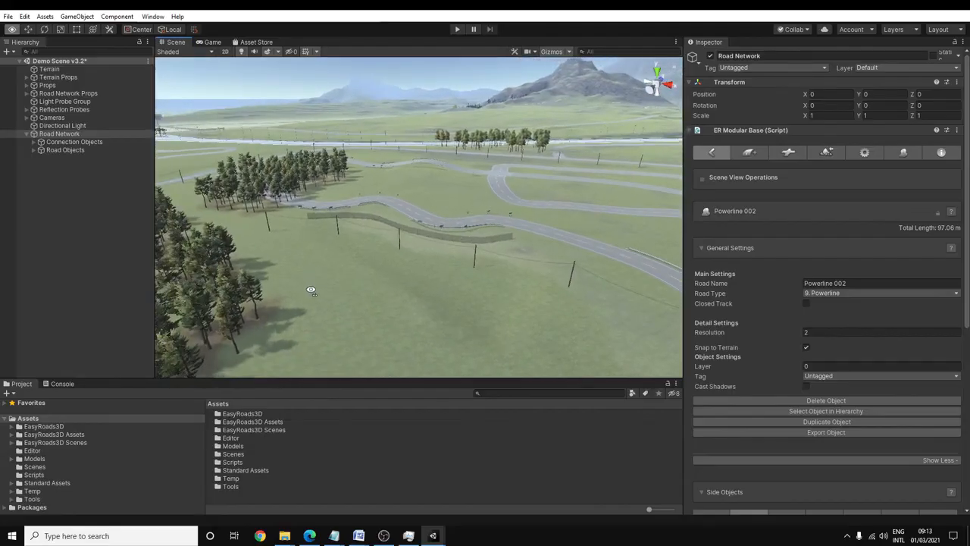
left_click(448, 302)
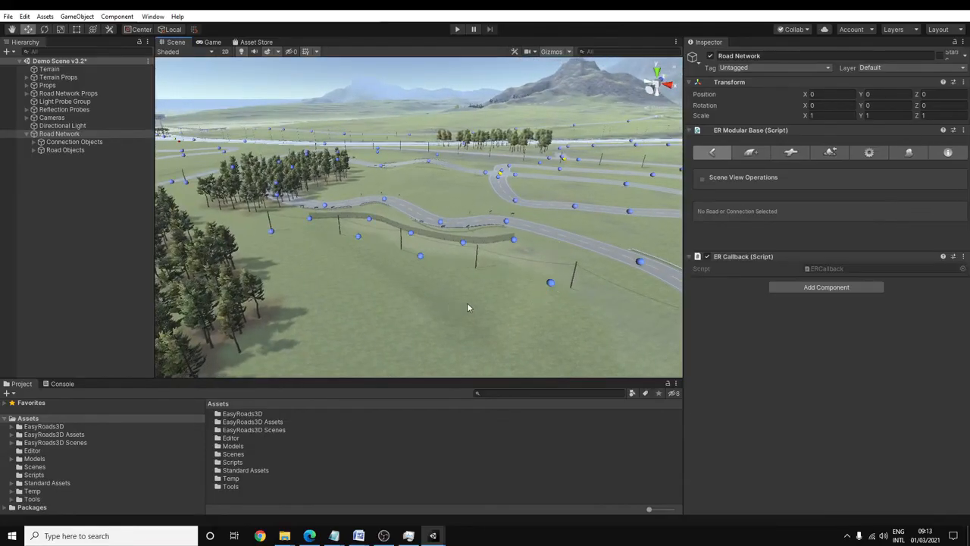
- Select a marker on Primary Road 0010 near the powerline's end and collapse its Road Settings, Side Objects and Marker Side Object Settings
key("q")
left_click_drag(539, 251, 529, 241)
middle_click_drag(528, 241, 484, 244)
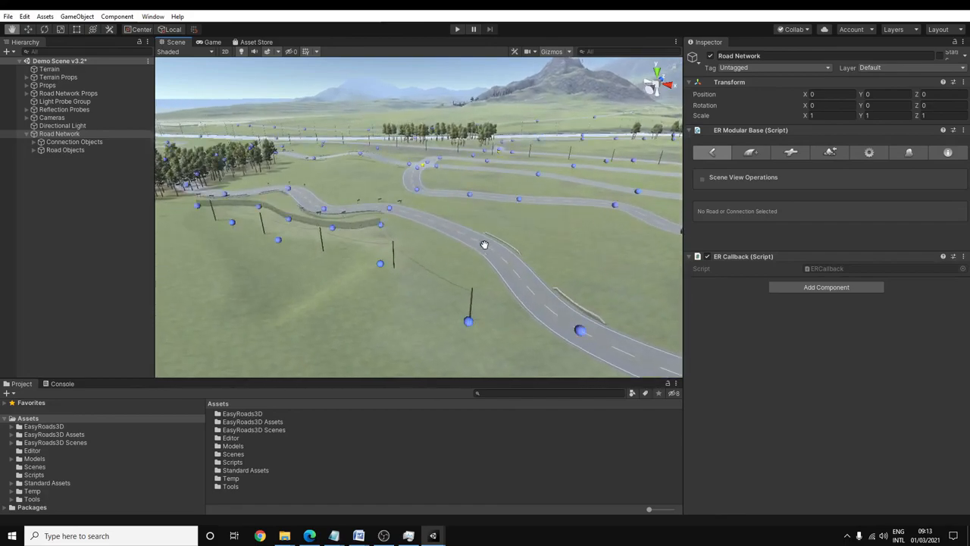
middle_click_drag(557, 258, 532, 243)
key("w")
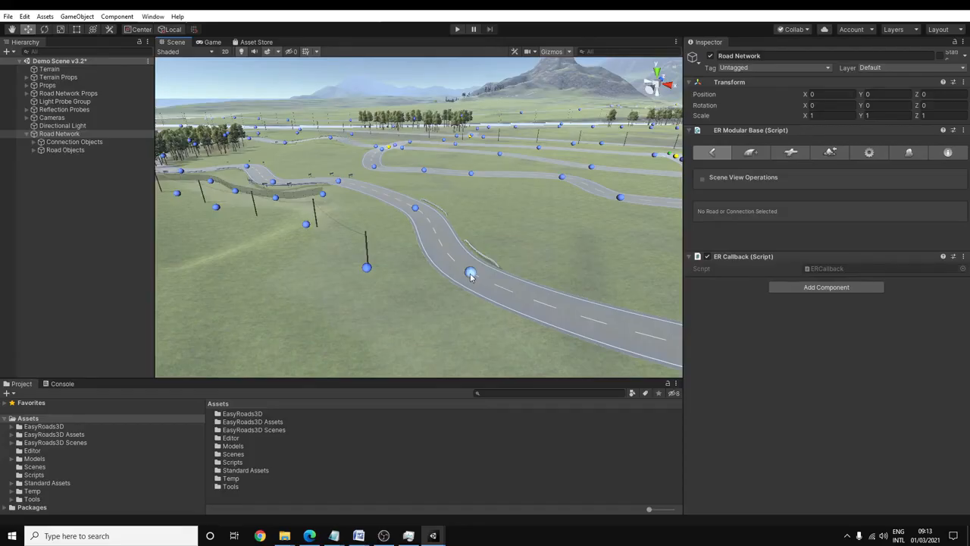
left_click(469, 275)
left_click(731, 247)
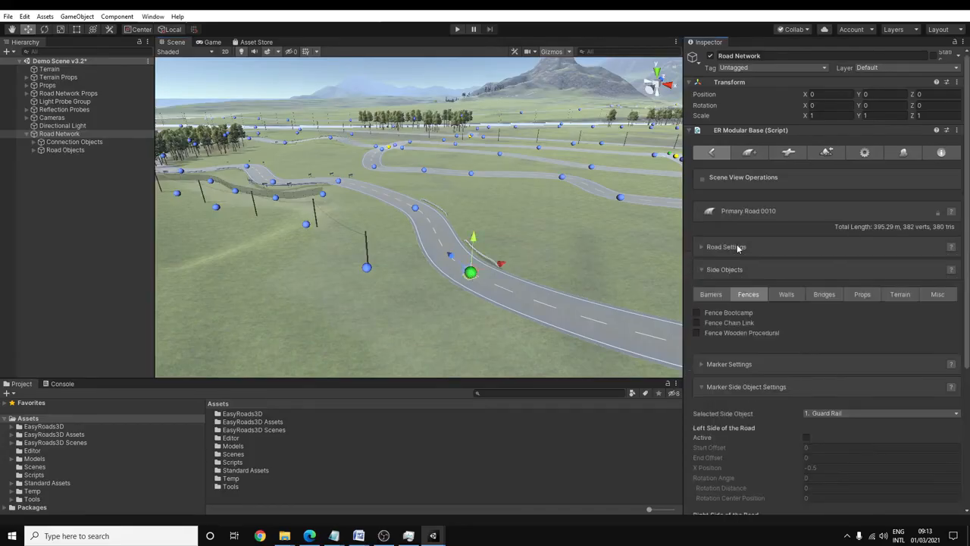
left_click(725, 270)
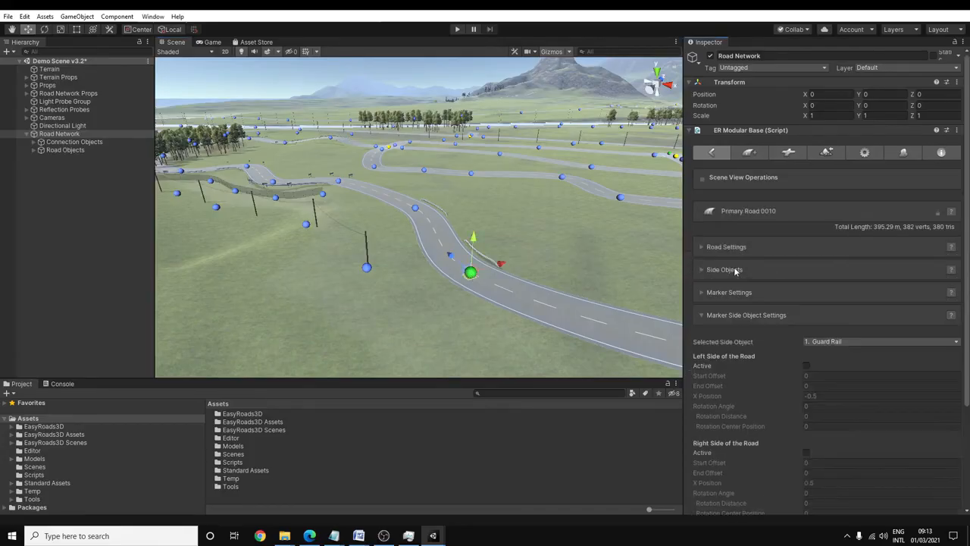
left_click(748, 315)
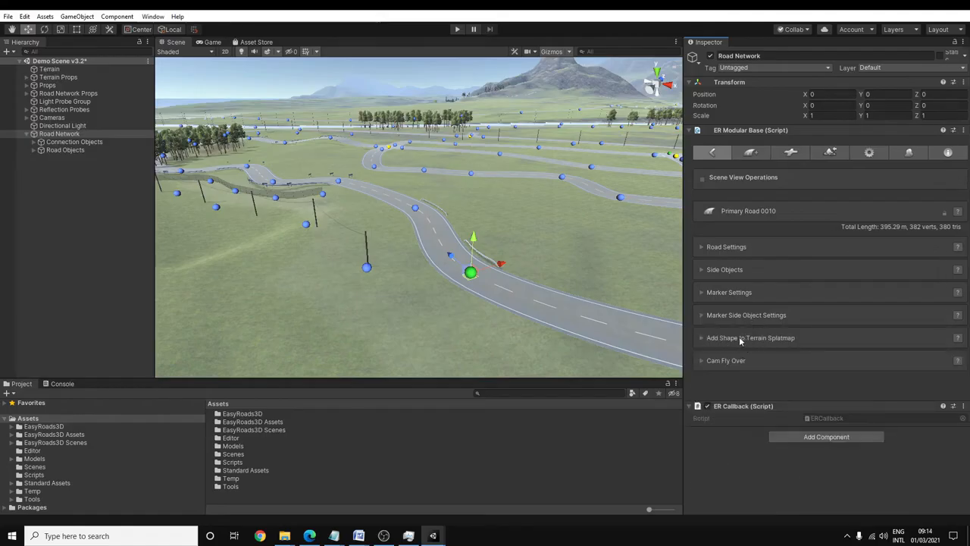
- Activate Add Shape to Terrain Splatmap for the road with texture Splat 3 - Terrain_Sand_Dark_Stones and opacity 0.75
left_click(740, 339)
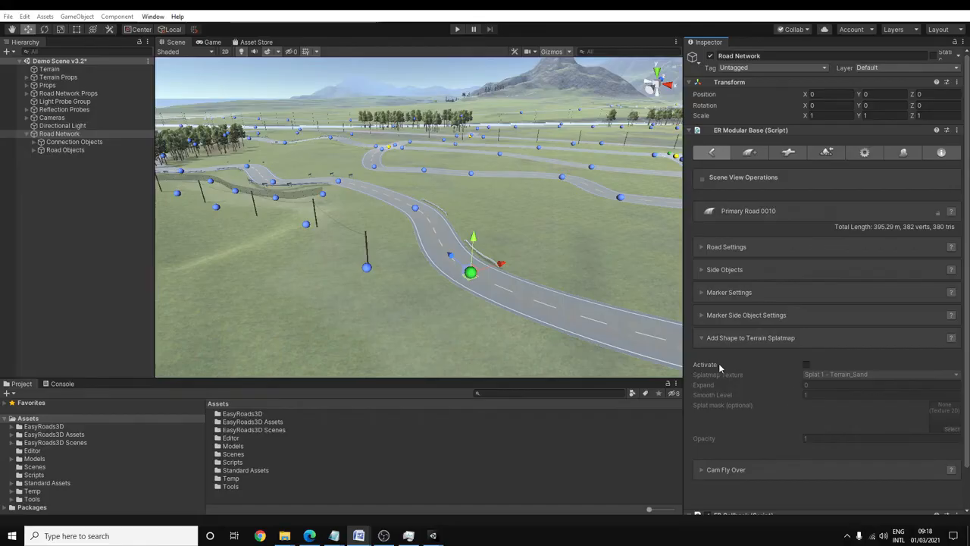
left_click(808, 365)
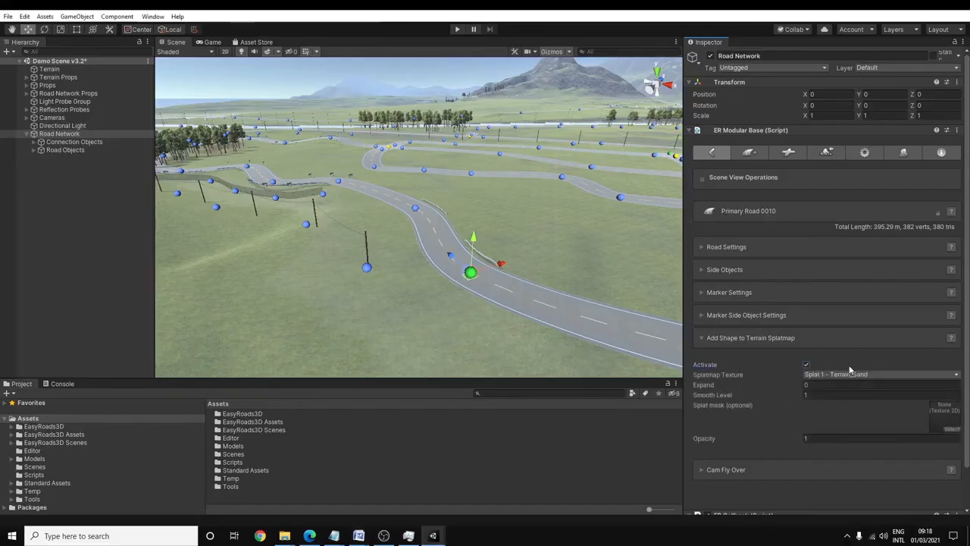
left_click(839, 375)
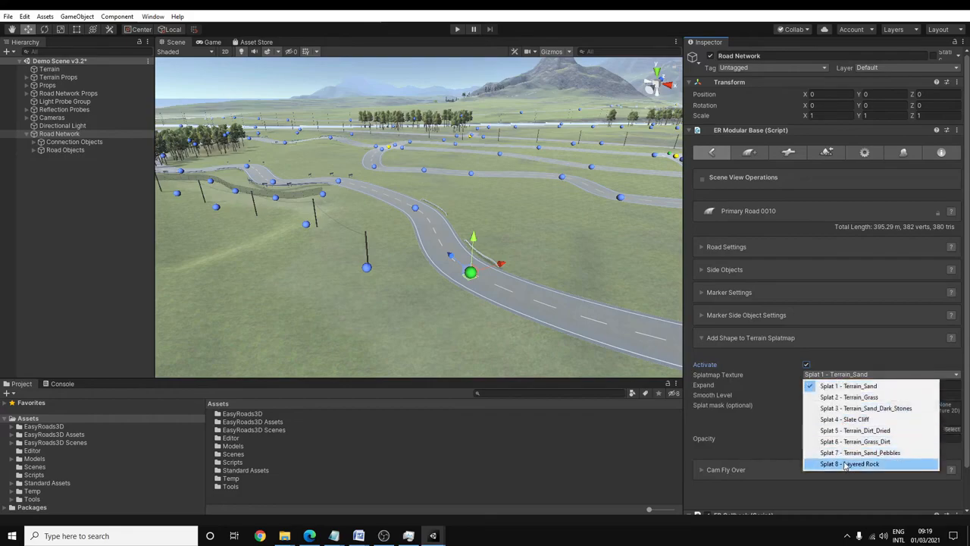
left_click(843, 409)
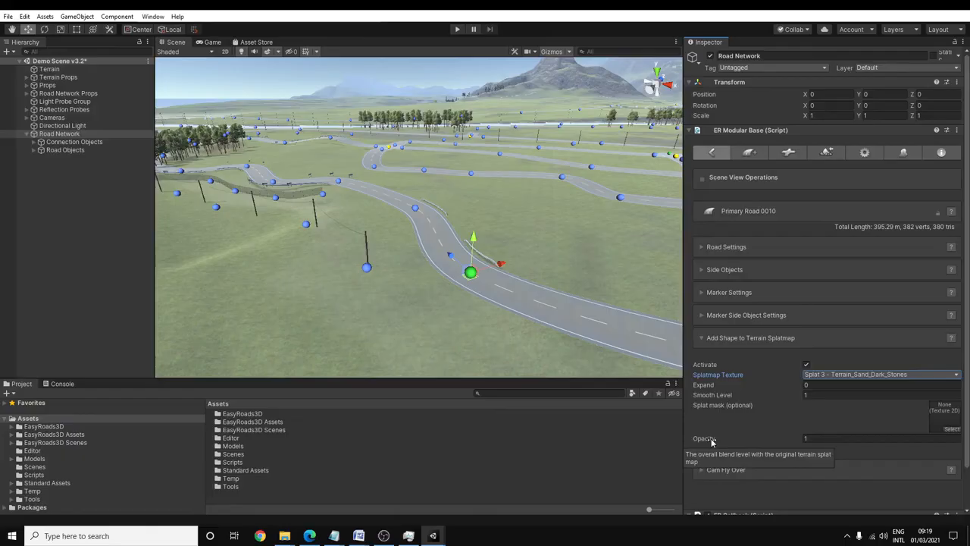
left_click(811, 438)
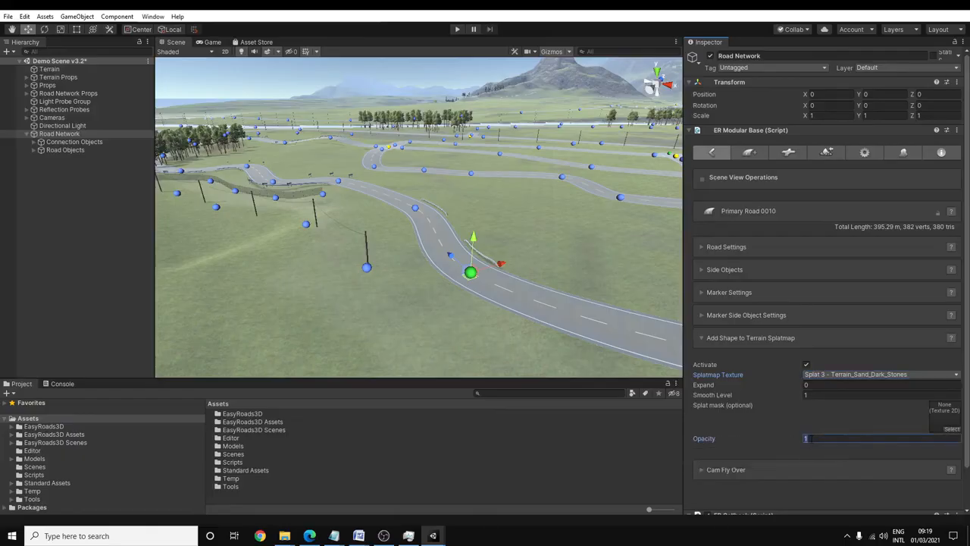
type("0.75")
- Build the terrain for the selected road to check its splatmap edges, and return the network to Edit Mode
left_click(827, 154)
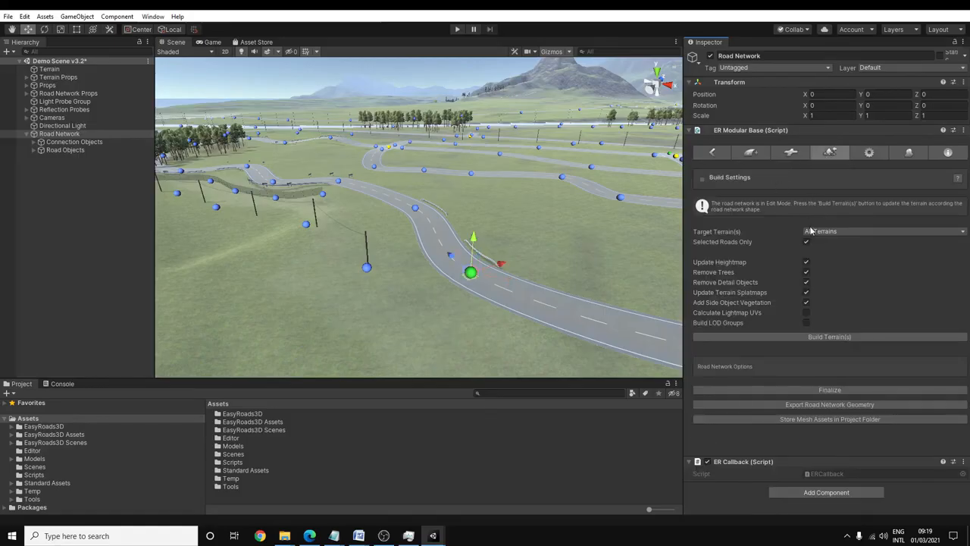
left_click(819, 337)
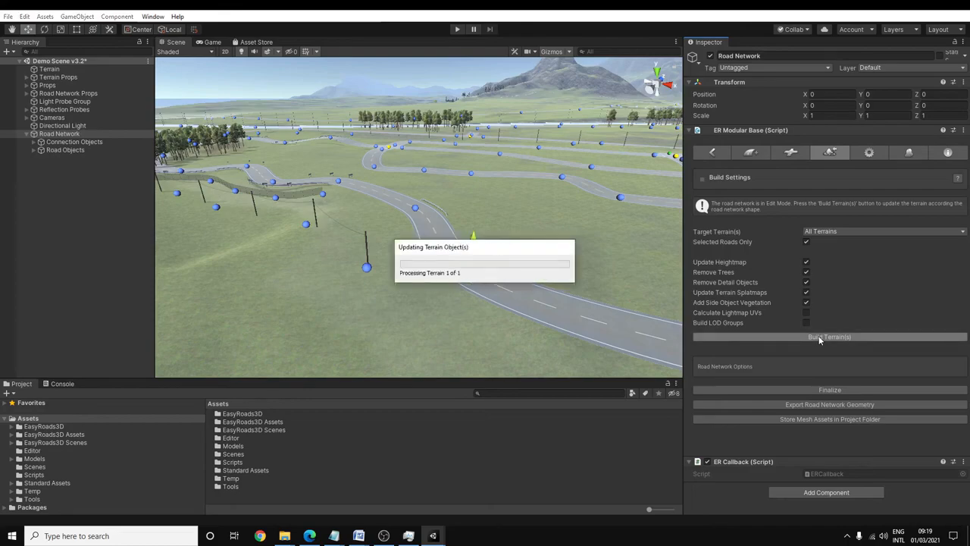
right_click_drag(538, 213, 544, 362, "alt")
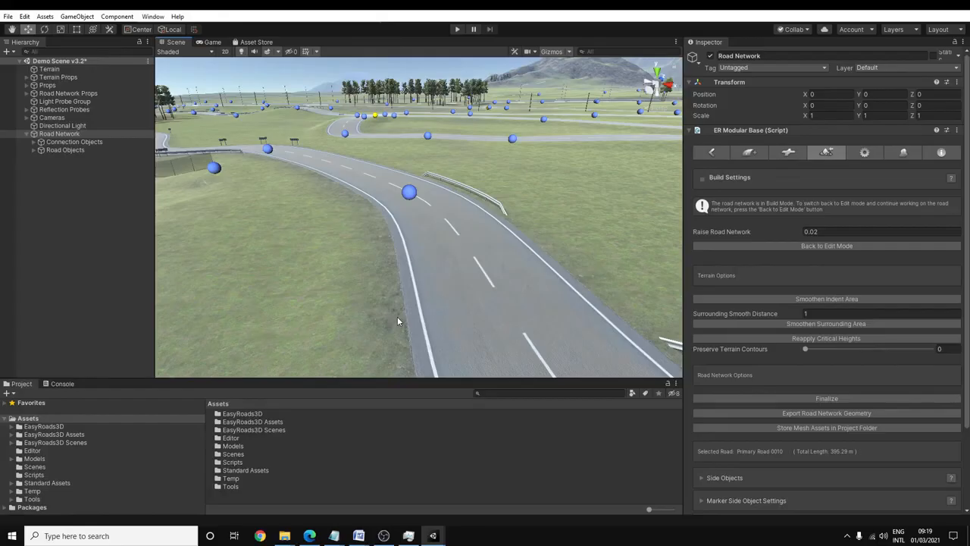
mouse_move(527, 284)
right_mouse_down()
mouse_move(541, 285)
mouse_move(530, 271)
mouse_move(534, 224)
right_mouse_up()
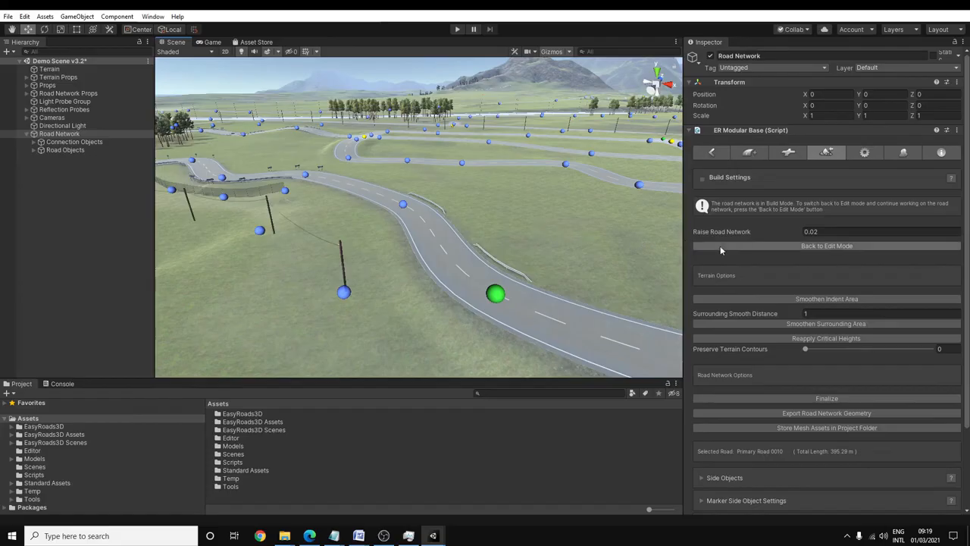
left_click(828, 247)
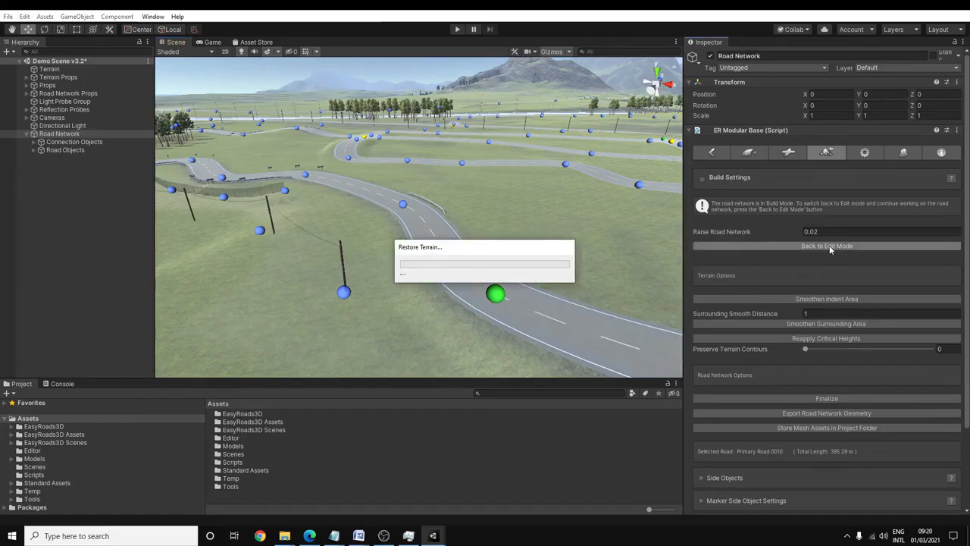
left_click(714, 153)
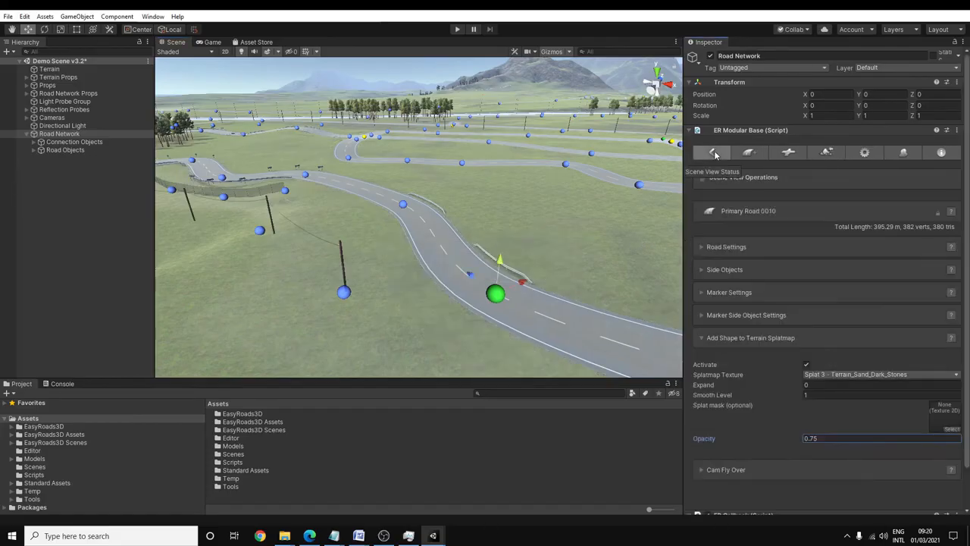
- Preview Primary Road 0010 with Cam Fly Over at height 3.03, moving the camera to position 0.073
left_click(738, 342)
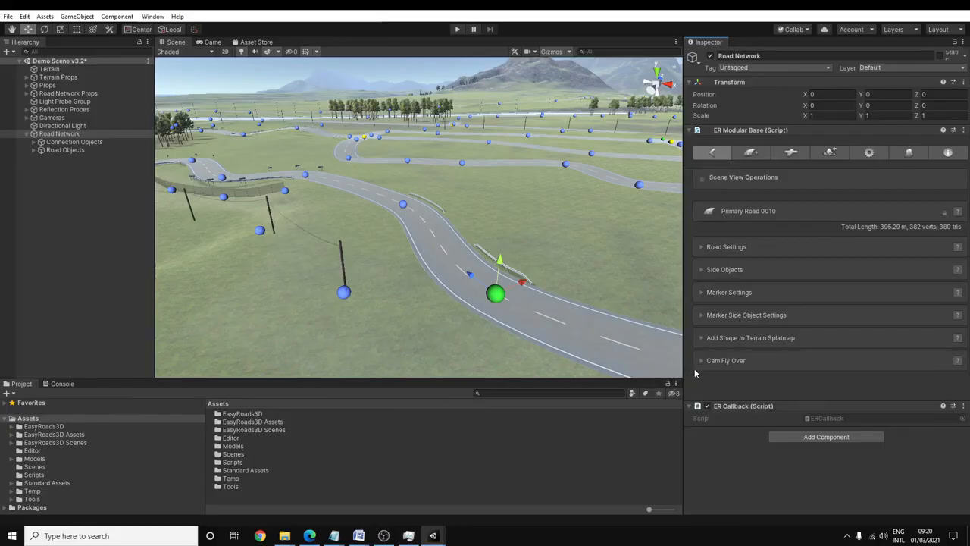
left_click(729, 360)
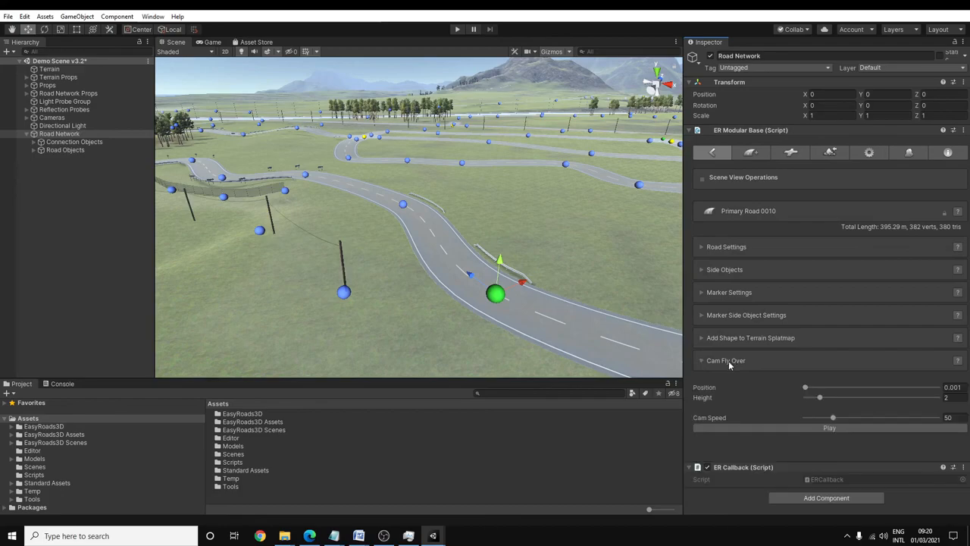
left_click(805, 387)
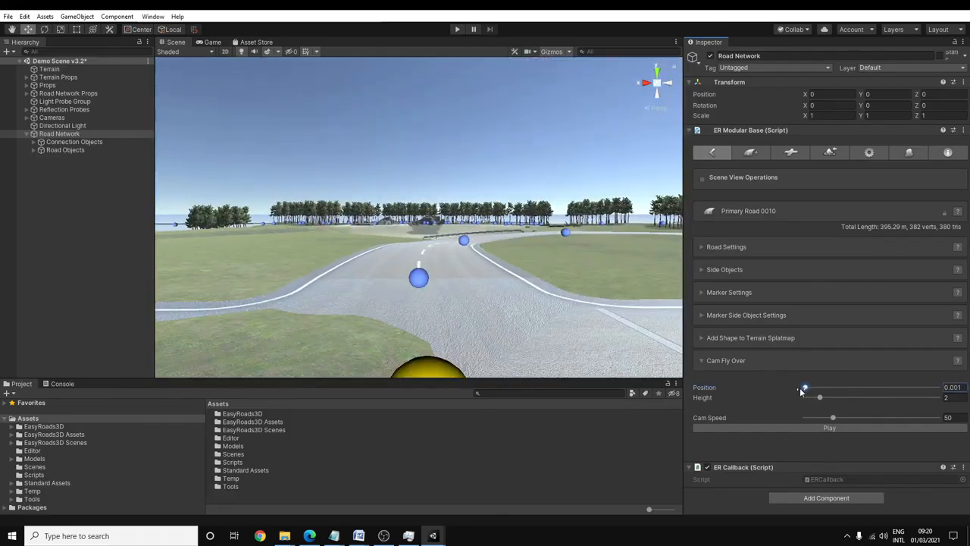
left_click(807, 387)
left_click(820, 398)
mouse_move(821, 399)
left_mouse_down()
mouse_move(832, 392)
mouse_move(810, 391)
mouse_move(850, 387)
mouse_move(815, 396)
left_mouse_up()
left_click(807, 388)
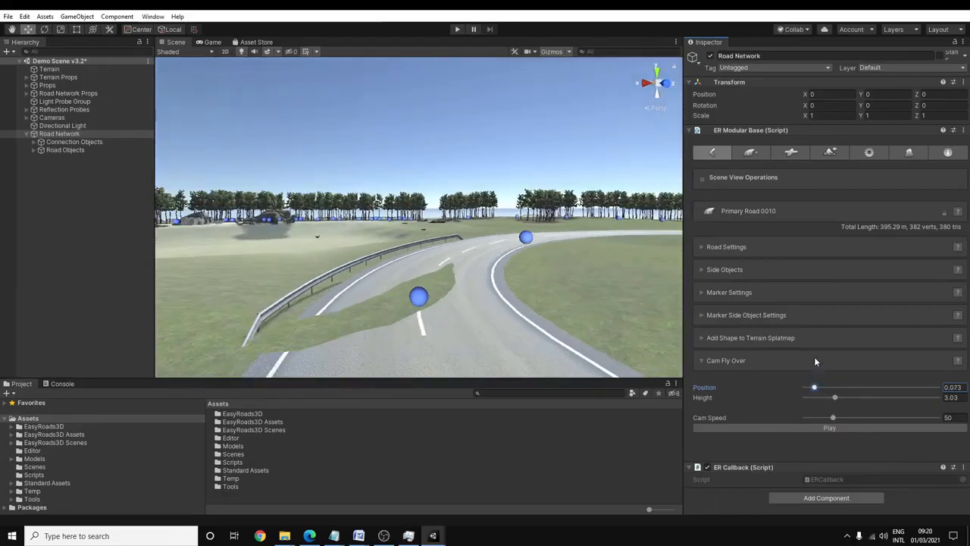
- Disable Selected Roads Only in the Build Settings and build all terrains for the whole road network
left_click(829, 153)
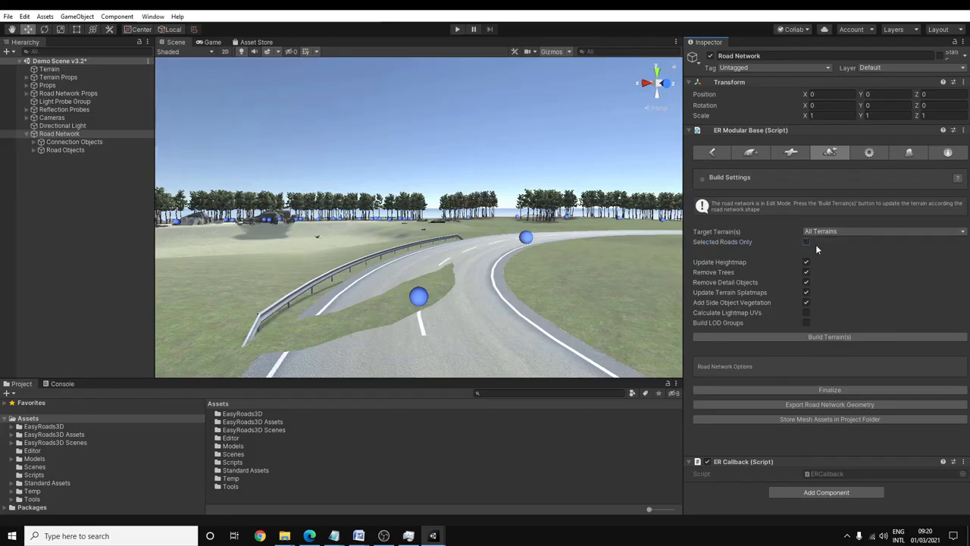
left_click(827, 334)
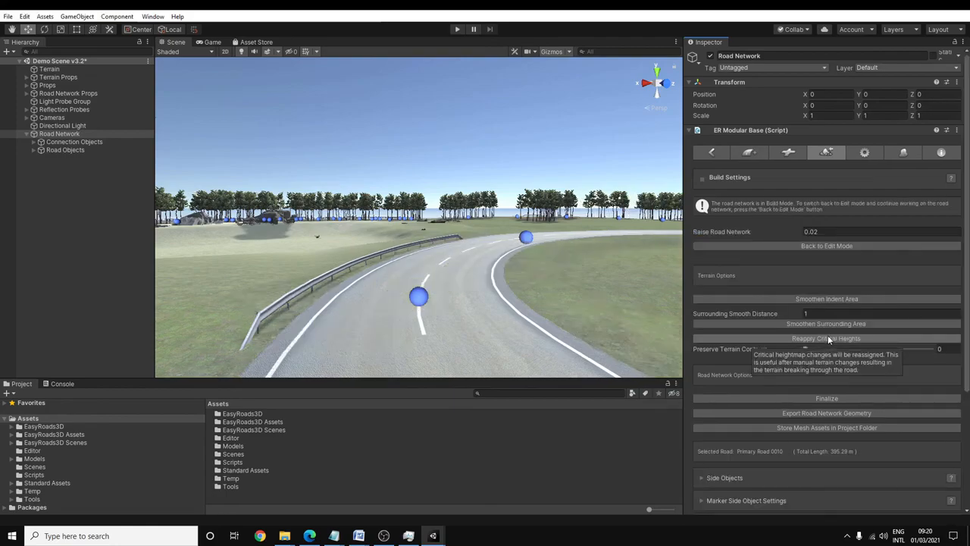
- Fly over the built road with Cam Fly Over at height 2.56 and cam speed 20.3, moving to position 0.478
scroll(827, 338, "down", 5)
left_click_drag(831, 425, 901, 394)
left_click(419, 296)
left_click_drag(908, 394, 866, 407)
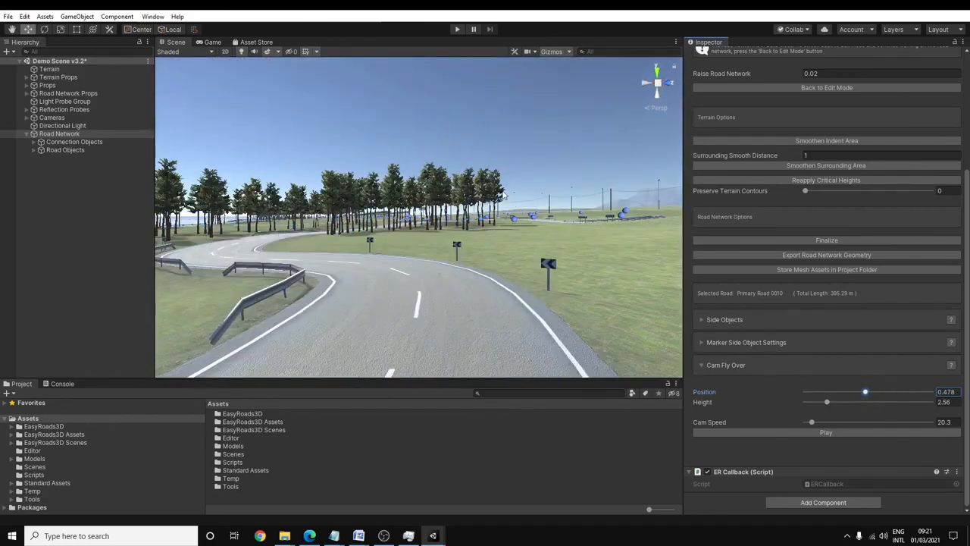
- Examine the built road network from road level and from an elevated overview
scroll(800, 173, "up", 5)
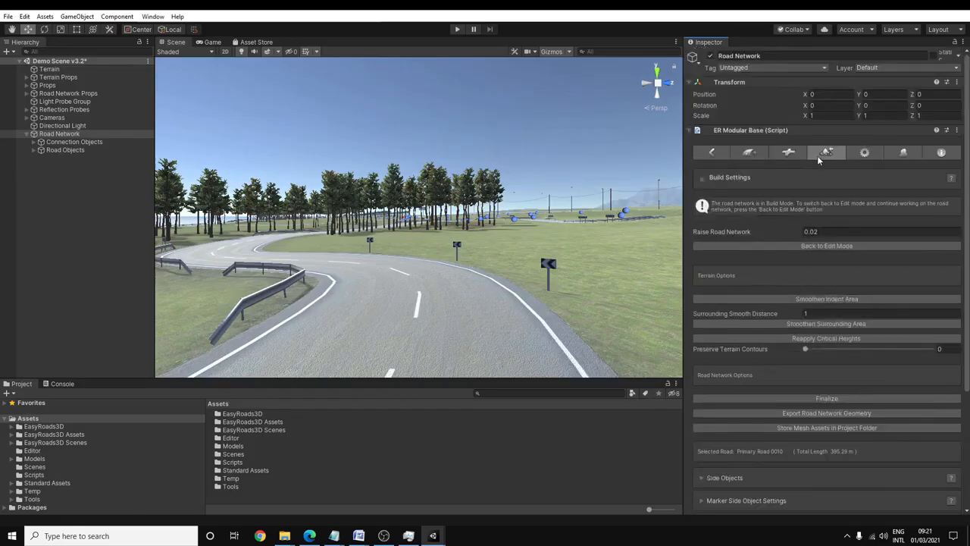
right_click_drag(453, 139, 631, 204)
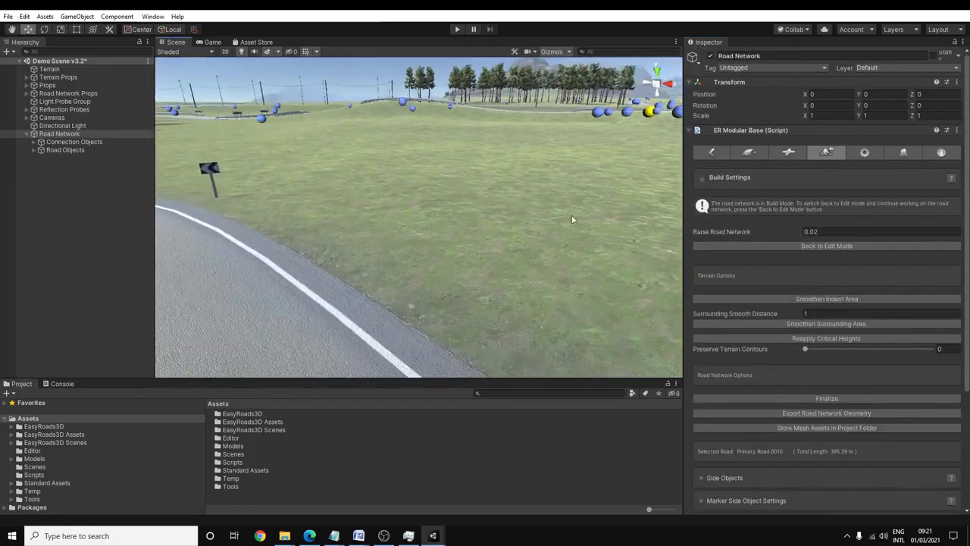
mouse_move(502, 312)
right_mouse_down("alt")
mouse_move(541, 178)
mouse_move(541, 45)
mouse_move(539, 445)
mouse_move(577, 228)
right_mouse_up("alt")
mouse_move(558, 316)
right_mouse_down("alt")
mouse_move(568, 306)
mouse_move(346, 277)
mouse_move(468, 297)
mouse_move(492, 179)
right_mouse_up("alt")
middle_click_drag(493, 180, 378, 326)
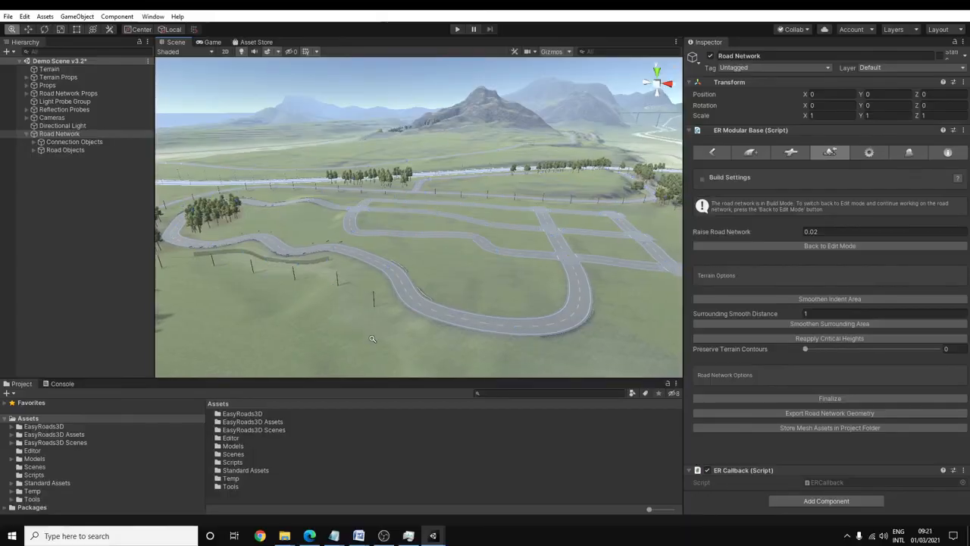
scroll(377, 322, "down", 2)
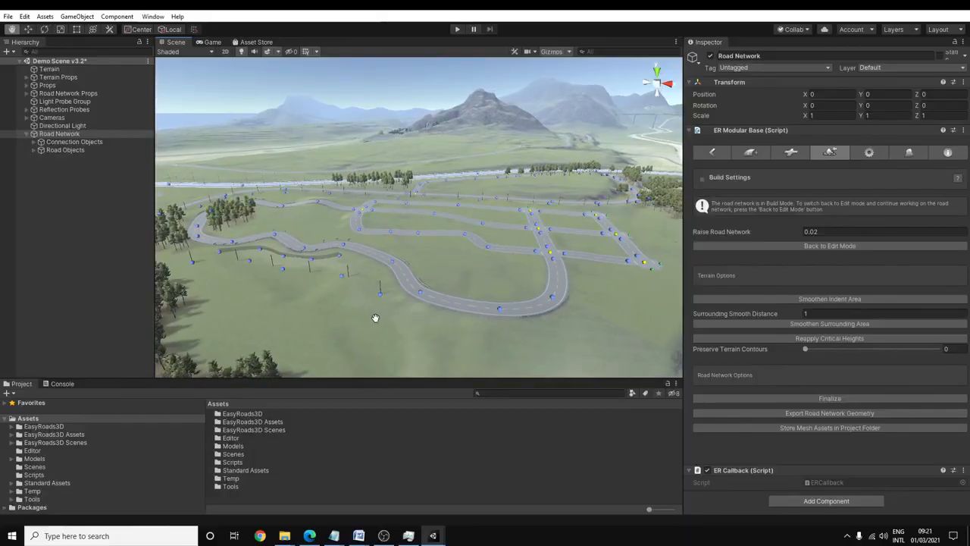